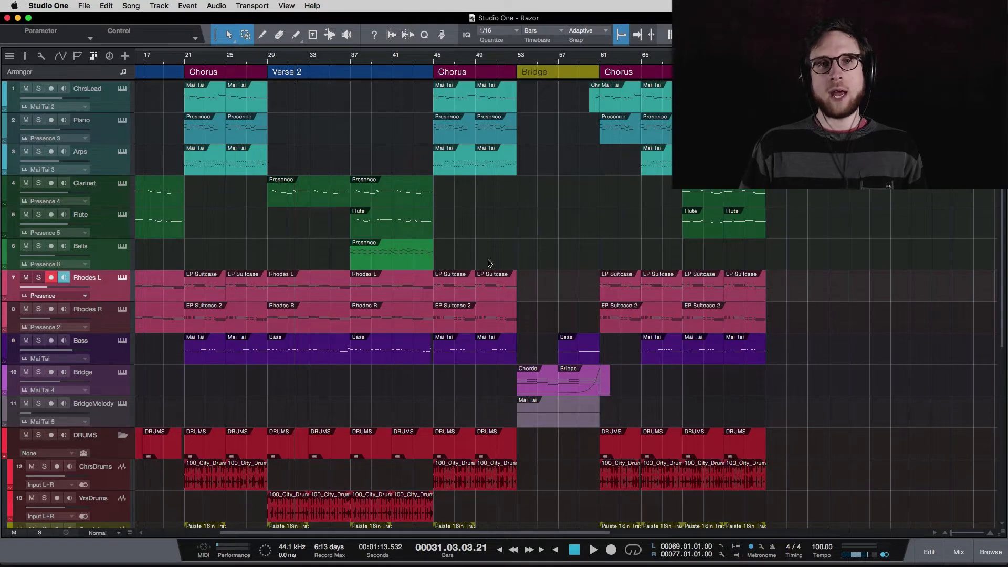
- Set the loop range over the first Chorus from bar 21 to bar 29, turn looping on and audition it
{"action": "scroll", "coordinate": [525, 210], "scroll_direction": "left", "scroll_amount": 5}
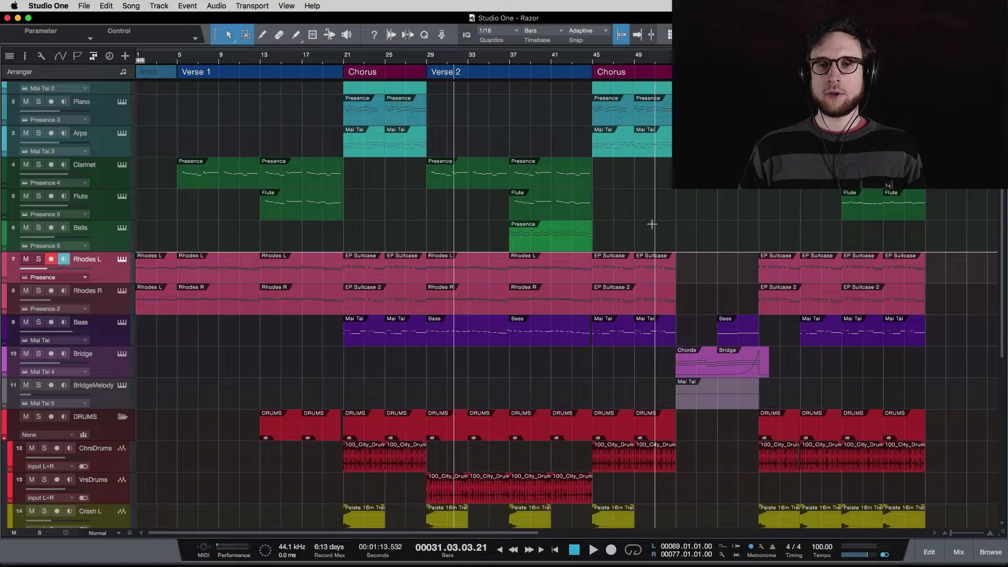
{"action": "scroll", "coordinate": [654, 223], "scroll_direction": "right", "scroll_amount": 5}
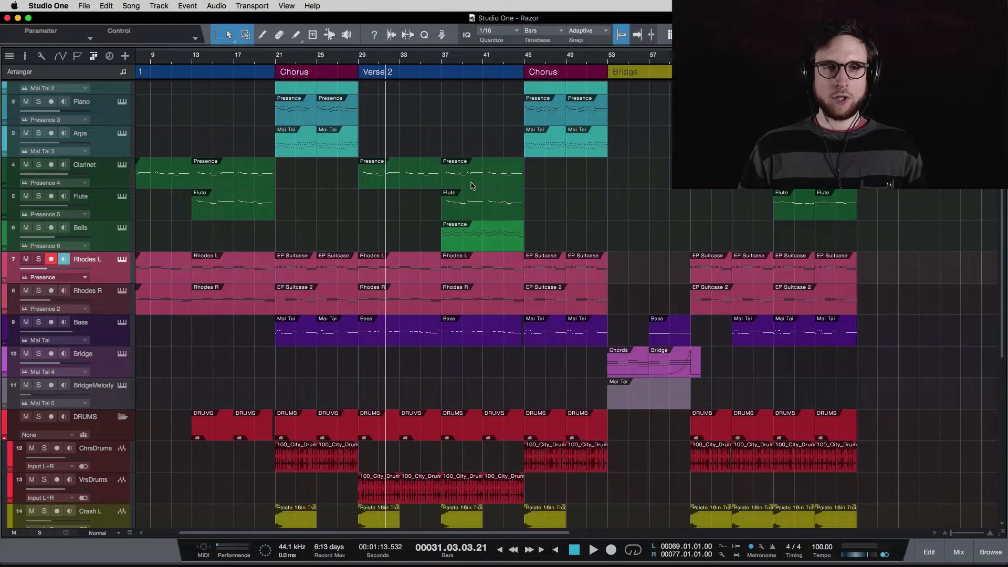
{"action": "scroll", "coordinate": [472, 186], "scroll_direction": "left", "scroll_amount": 3}
{"action": "scroll", "coordinate": [598, 184], "scroll_direction": "down", "scroll_amount": 2}
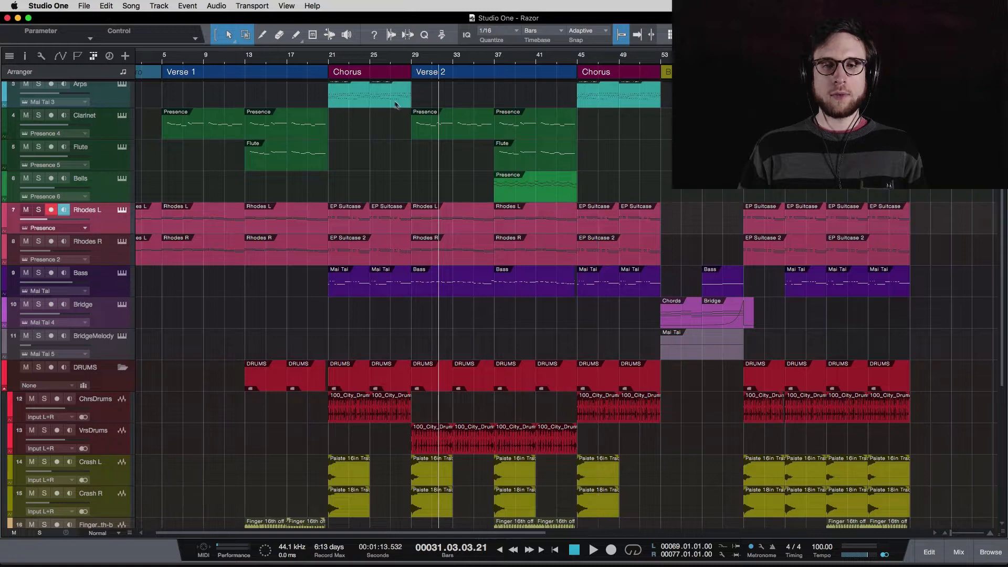
{"action": "left_click_drag", "start_coordinate": [343, 51], "coordinate": [412, 62]}
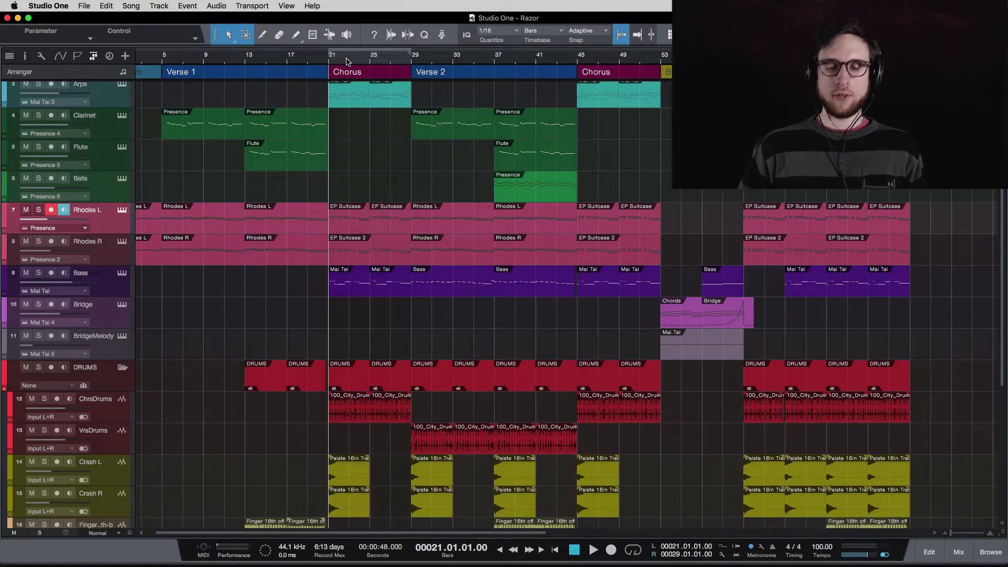
{"action": "key", "text": "slash"}
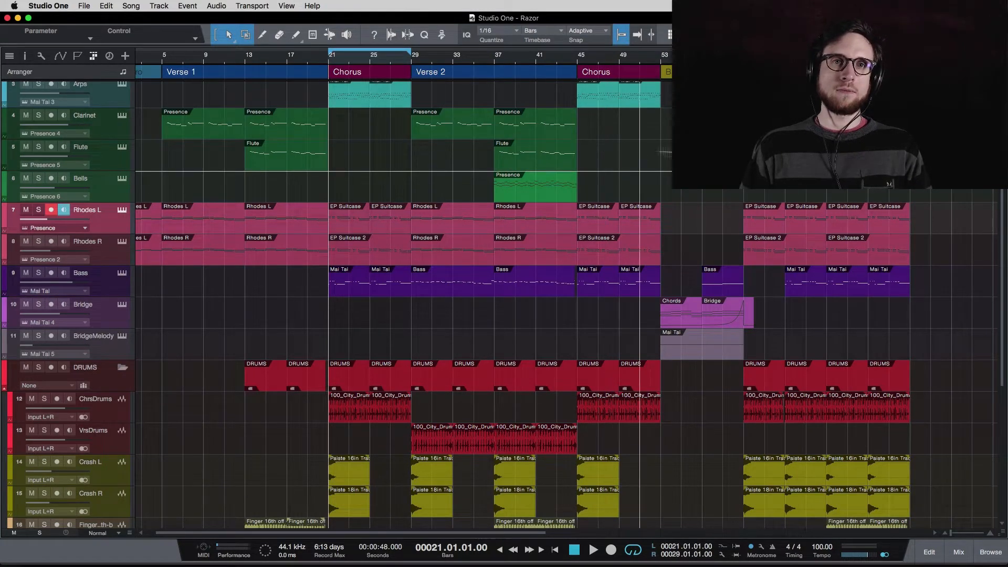
{"action": "key", "text": "space"}
{"action": "key", "text": "space"}
- Show the mixer and add a bus for the ChrsLead and Piano channels
{"action": "key", "text": "F3"}
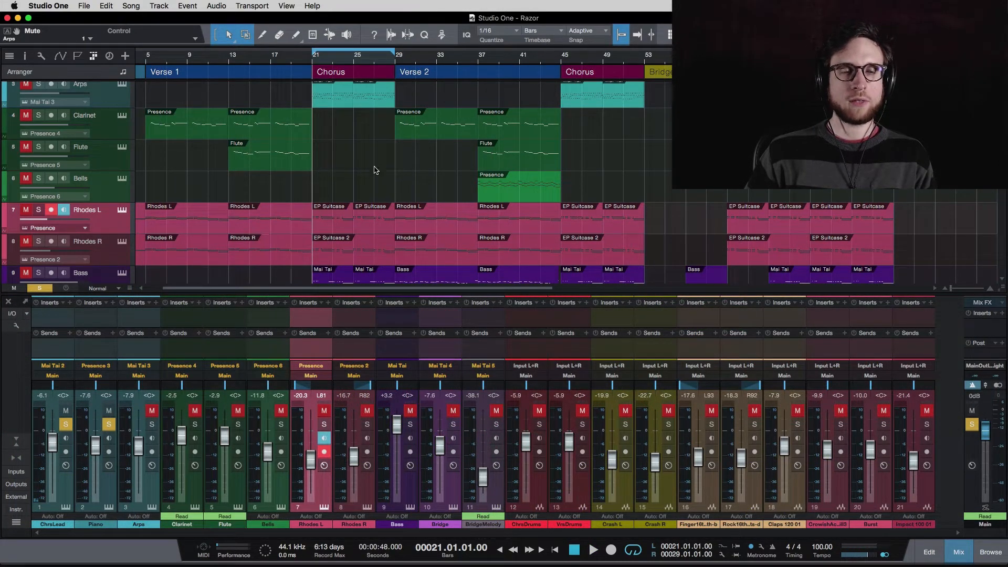
{"action": "scroll", "coordinate": [374, 169], "scroll_direction": "up", "scroll_amount": 2}
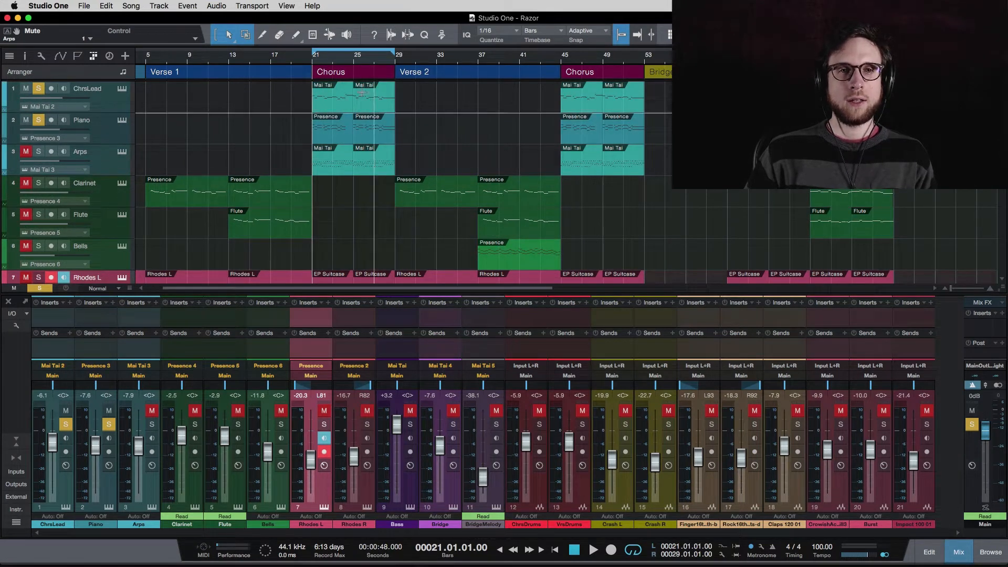
{"action": "left_click", "coordinate": [47, 348]}
{"action": "left_click", "coordinate": [81, 352]}
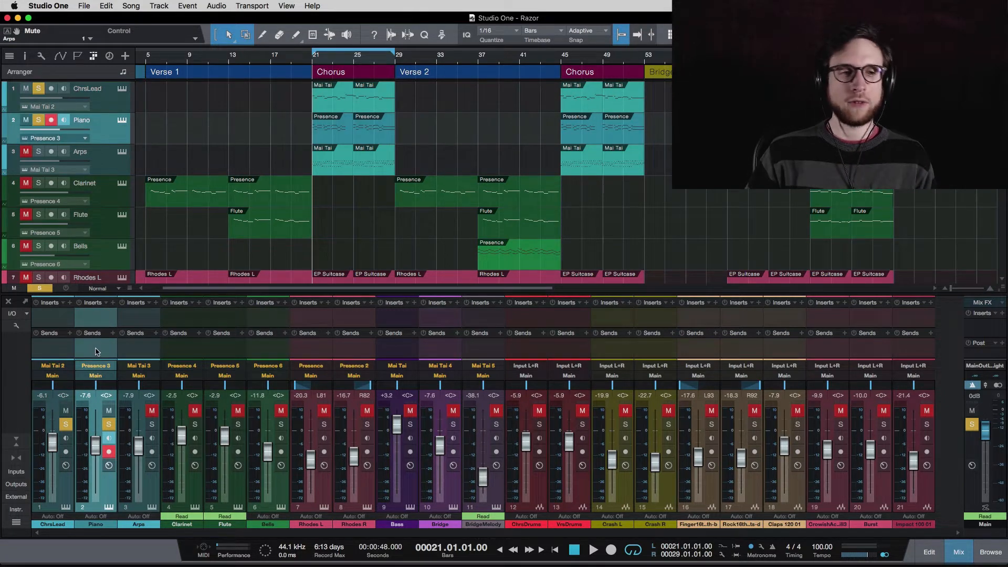
{"action": "left_click", "coordinate": [59, 353]}
{"action": "left_click", "coordinate": [103, 351], "text": "shift"}
{"action": "right_click", "coordinate": [101, 350]}
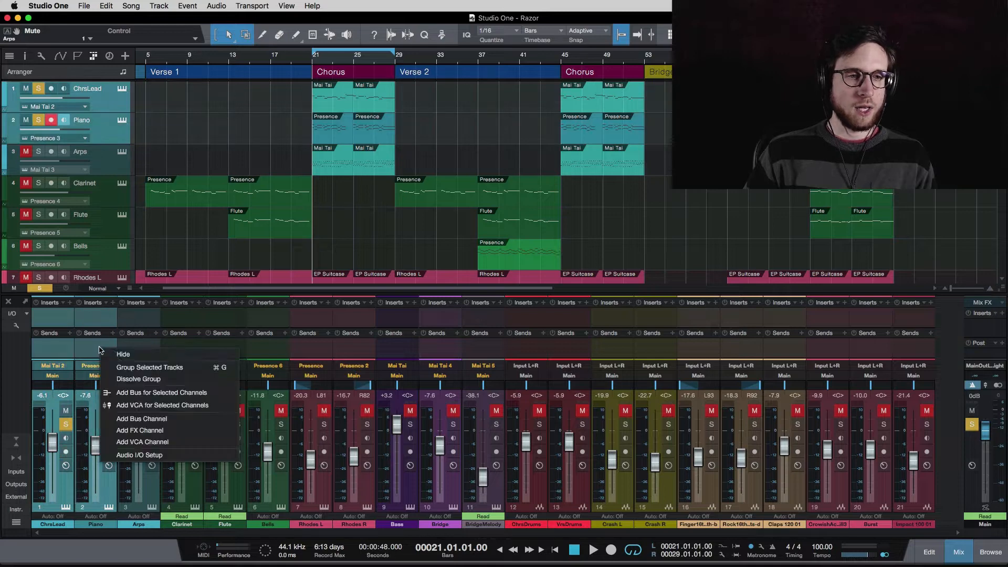
{"action": "left_click", "coordinate": [153, 397]}
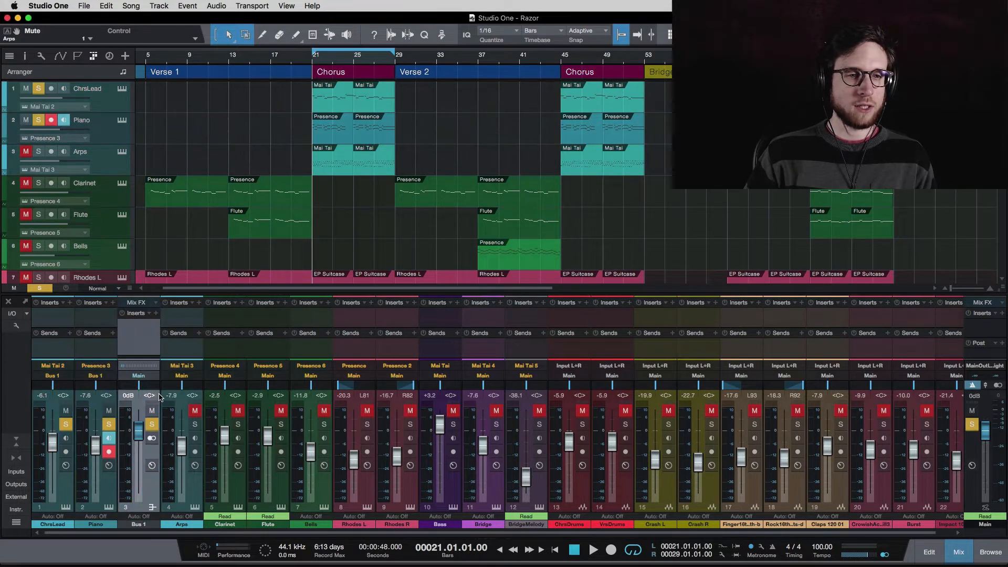
- Name the new bus ChrsLead and rename the original chorus lead channel Lead
{"action": "double_click", "coordinate": [138, 524]}
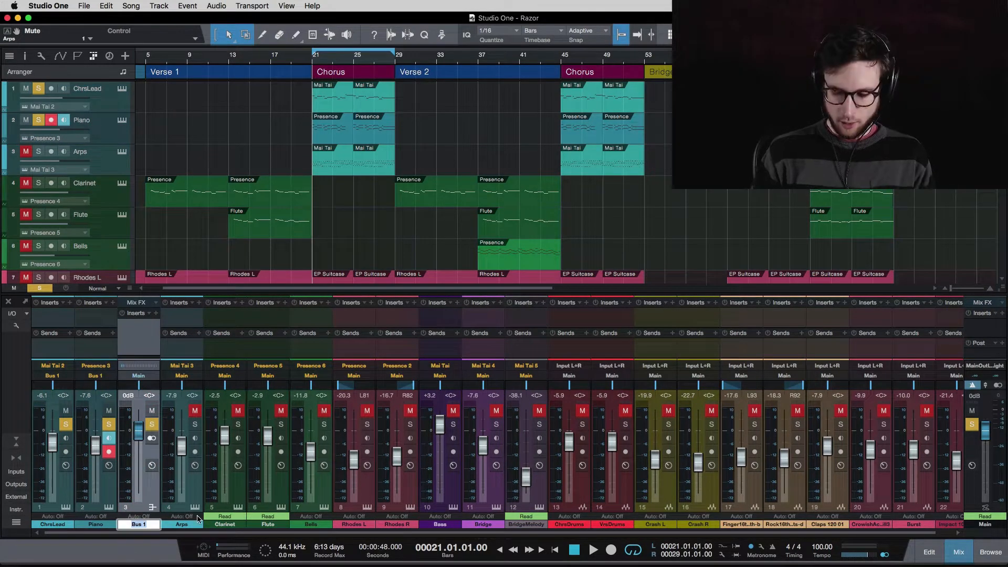
{"action": "type", "text": "ChrsLead"}
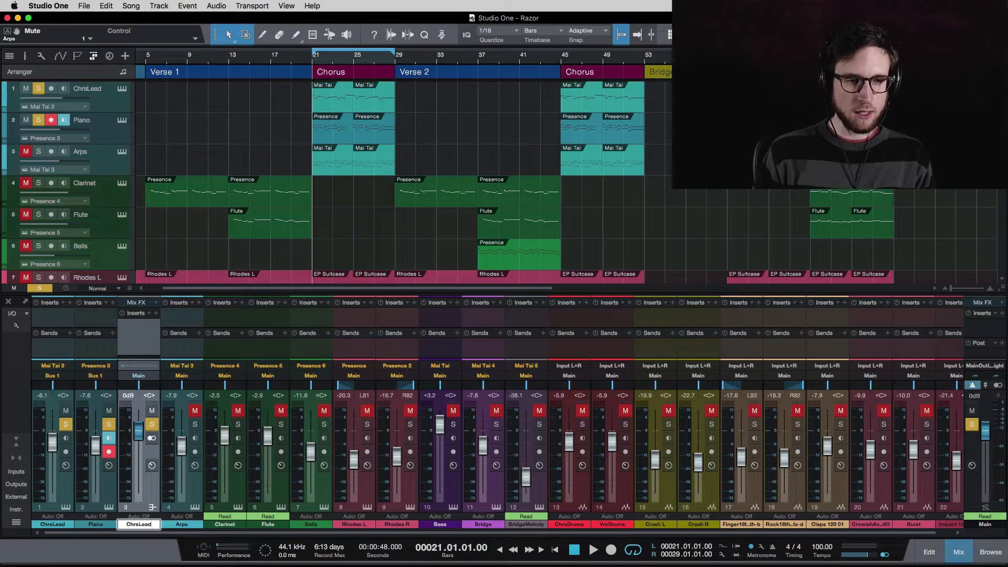
{"action": "key", "text": "Return"}
{"action": "double_click", "coordinate": [51, 524]}
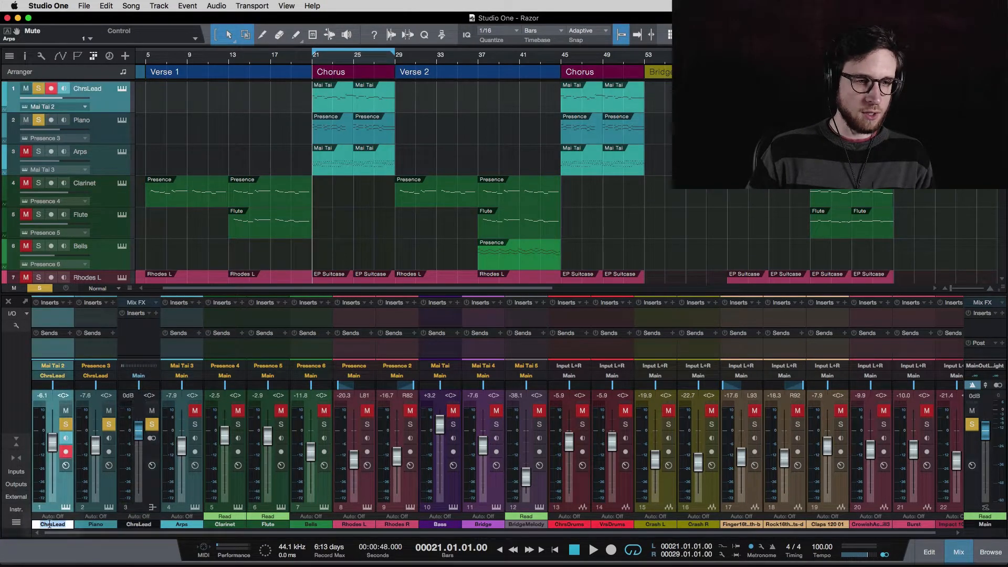
{"action": "type", "text": "Lead"}
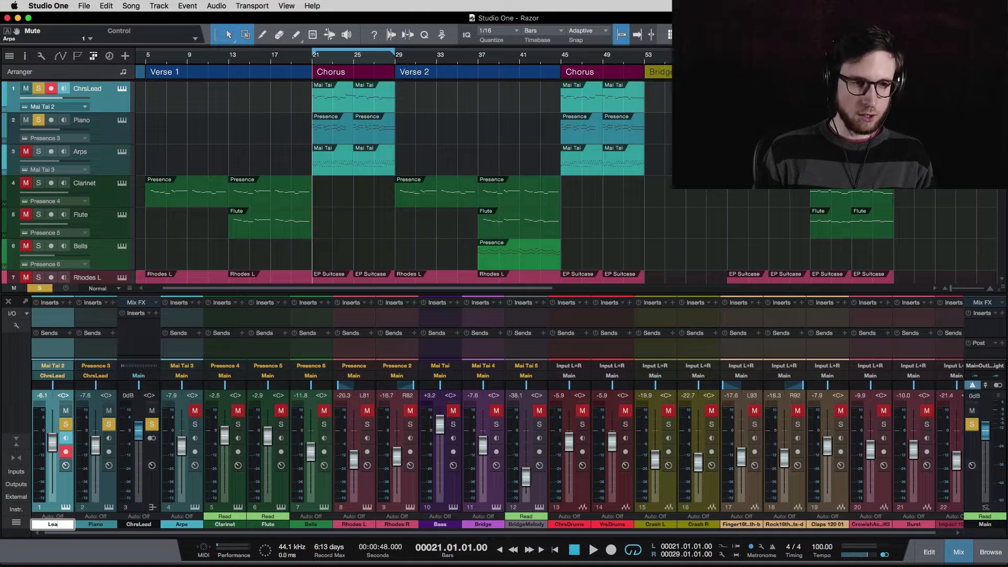
{"action": "key", "text": "Return"}
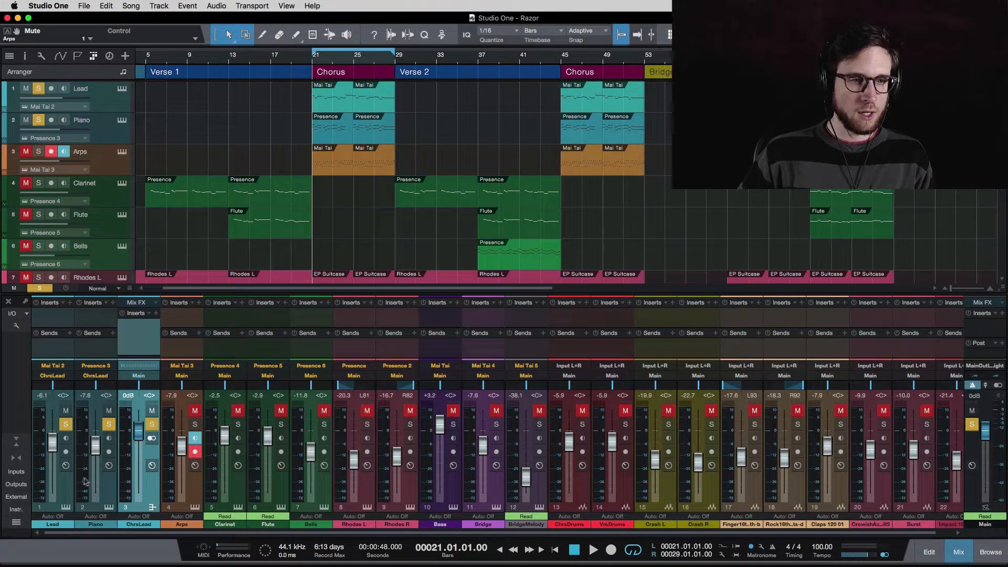
- Play the loop, try the ChrsLead bus volume fader and enlarge the mixer's inserts area
{"action": "left_click", "coordinate": [66, 490]}
{"action": "left_click", "coordinate": [101, 483]}
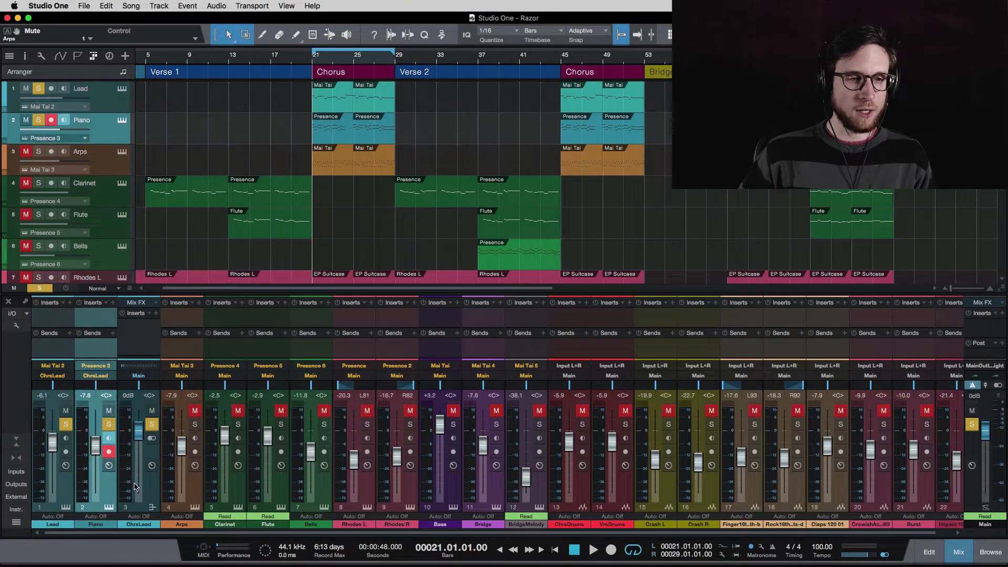
{"action": "left_click", "coordinate": [148, 483]}
{"action": "key", "text": "space"}
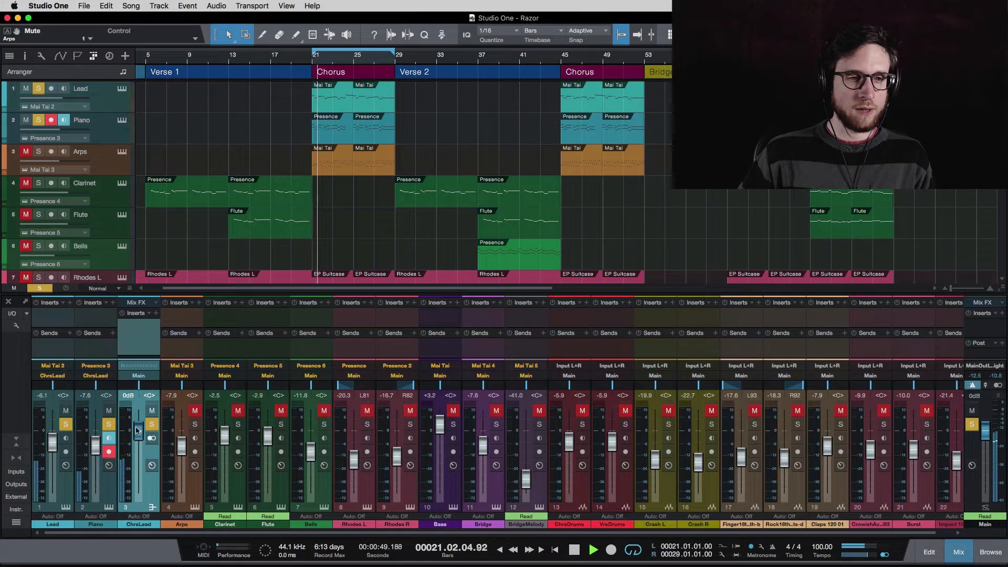
{"action": "mouse_move", "coordinate": [138, 431]}
{"action": "left_mouse_down"}
{"action": "mouse_move", "coordinate": [136, 465]}
{"action": "mouse_move", "coordinate": [138, 420]}
{"action": "mouse_move", "coordinate": [137, 455]}
{"action": "mouse_move", "coordinate": [137, 433]}
{"action": "left_mouse_up"}
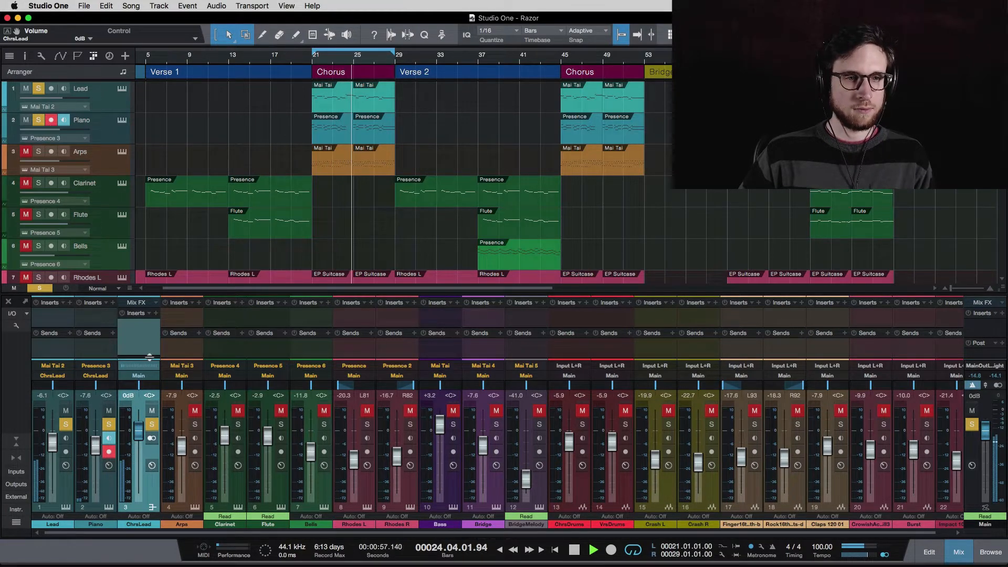
{"action": "left_click_drag", "start_coordinate": [151, 323], "coordinate": [150, 332]}
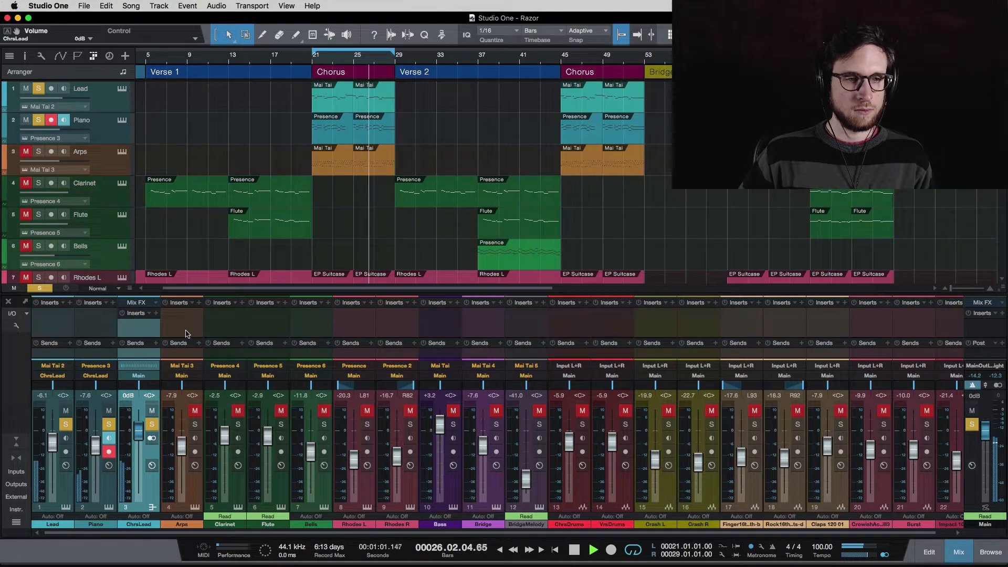
- Clear all solos and lower the ChrsLead bus to -0.9 dB while auditioning the full chorus mix
{"action": "key", "text": "space"}
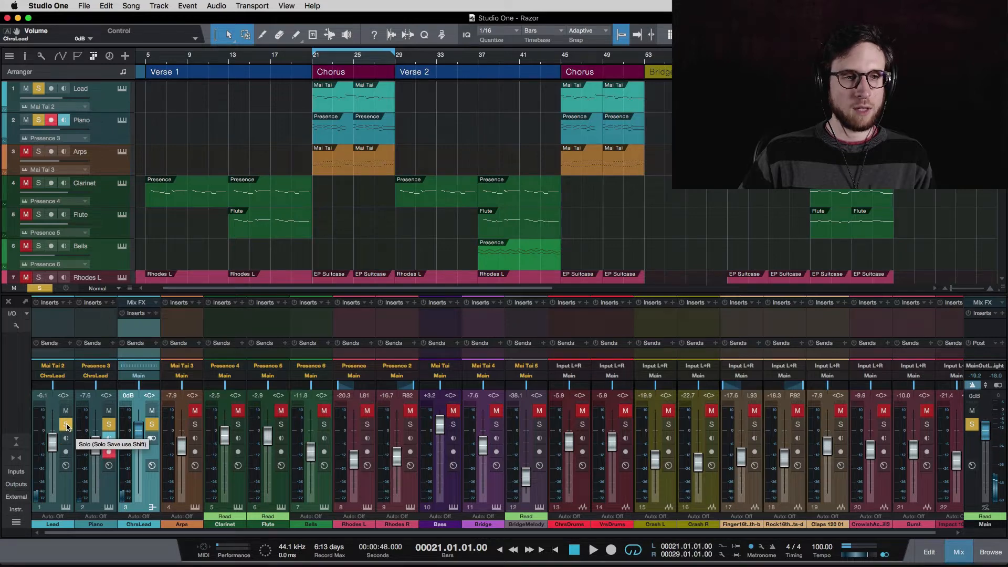
{"action": "left_click", "coordinate": [40, 288]}
{"action": "key", "text": "space"}
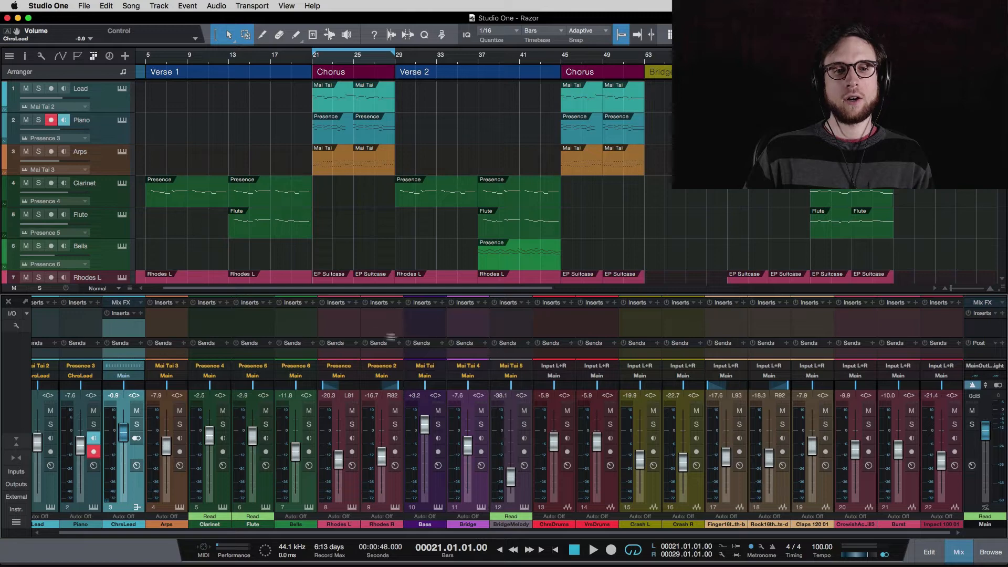
- Add a bus for the Rhodes L and Rhodes R channels
{"action": "left_click", "coordinate": [346, 321]}
{"action": "left_click", "coordinate": [379, 322]}
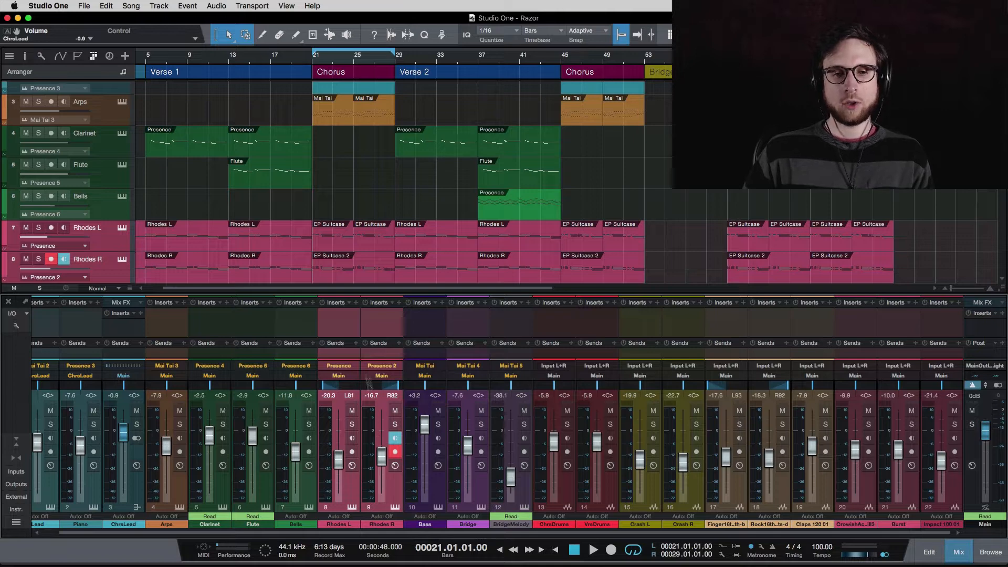
{"action": "right_click", "coordinate": [375, 323]}
{"action": "left_click", "coordinate": [434, 367]}
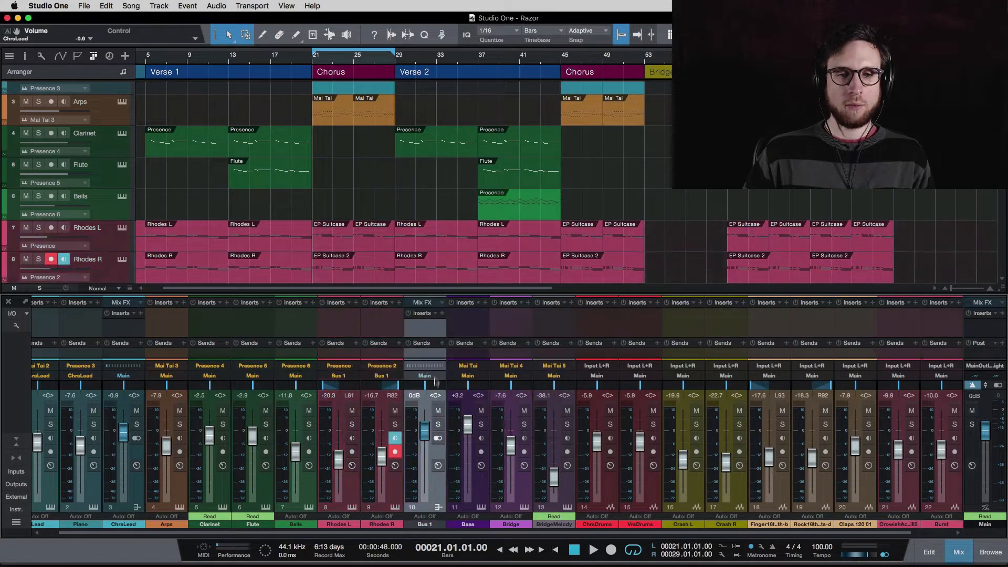
- Name the new Rhodes bus RHODES
{"action": "double_click", "coordinate": [425, 524]}
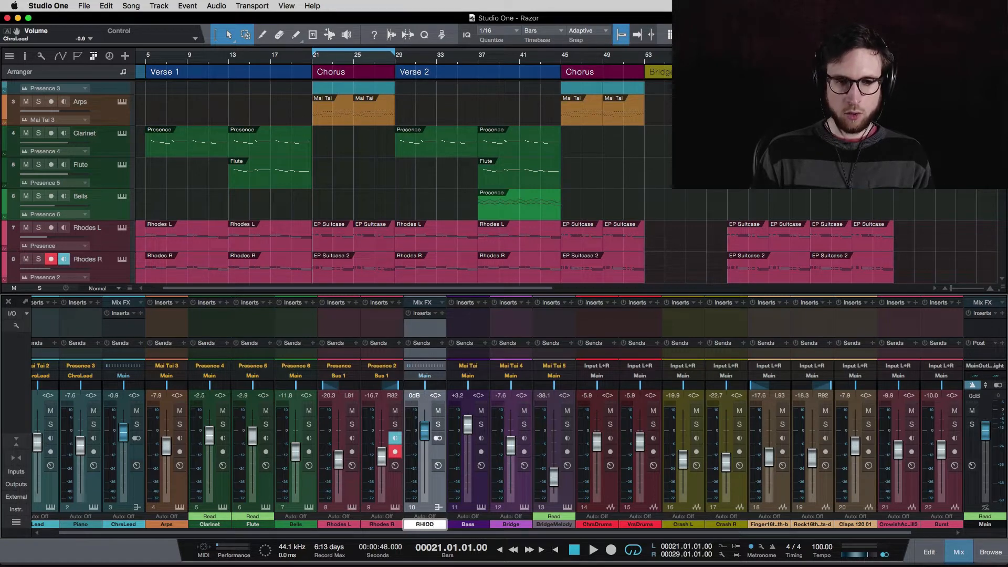
{"action": "key", "text": "BackSpace"}
{"action": "key", "text": "BackSpace"}
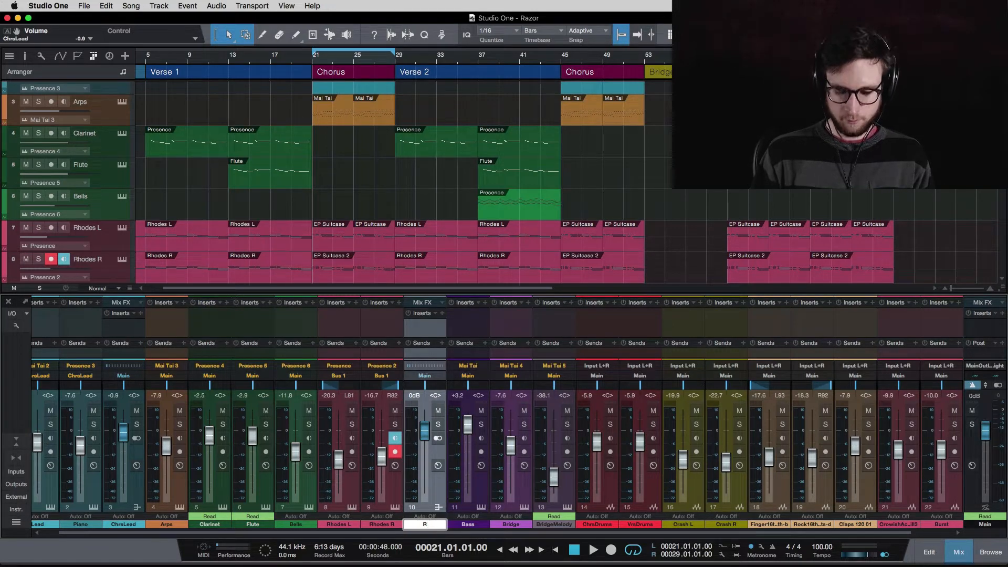
{"action": "type", "text": "DES"}
{"action": "key", "text": "Return"}
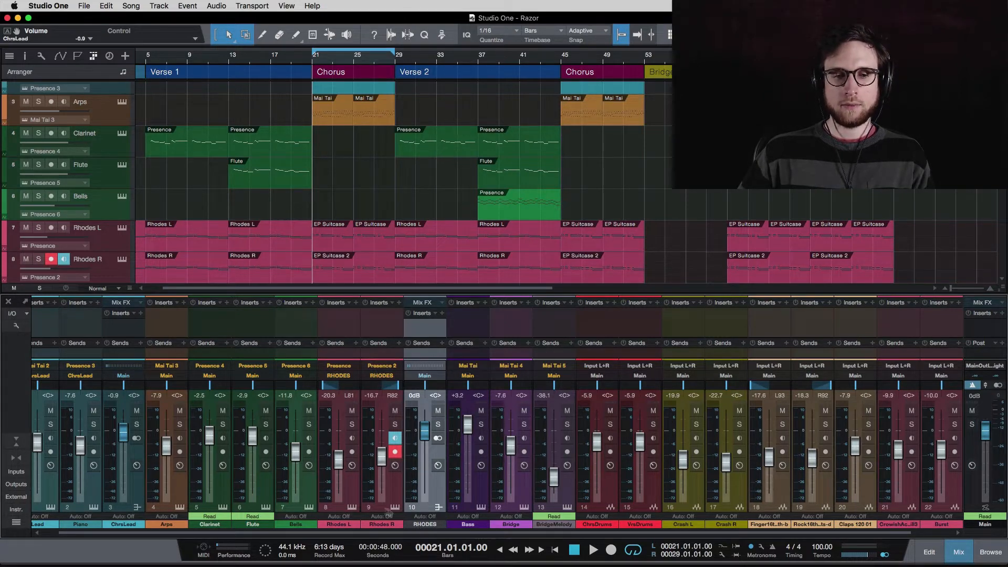
- Colour the RHODES bus channel pink to match the Rhodes tracks
{"action": "left_click", "coordinate": [123, 525]}
{"action": "left_click", "coordinate": [127, 526]}
{"action": "left_click", "coordinate": [135, 502]}
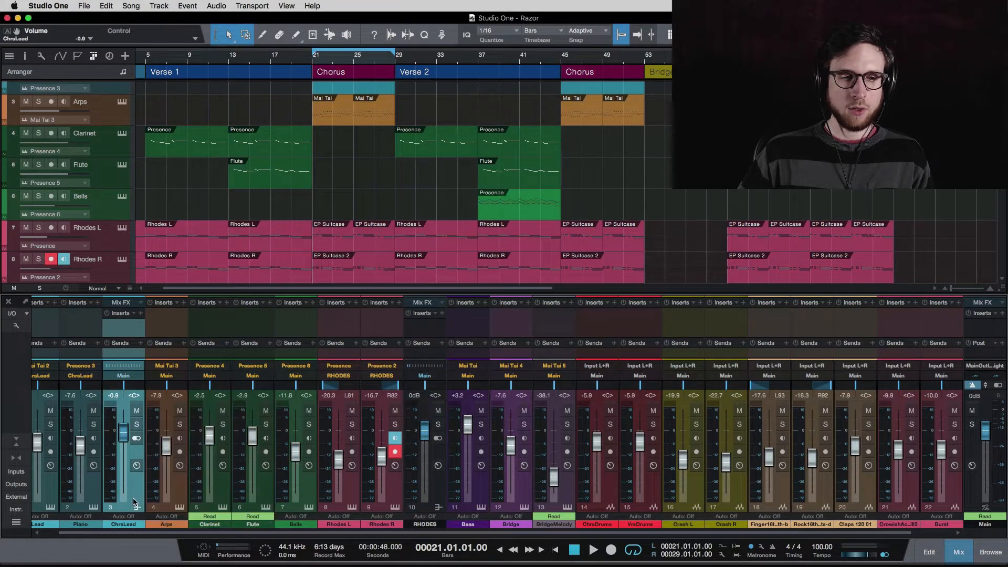
{"action": "left_click", "coordinate": [440, 493]}
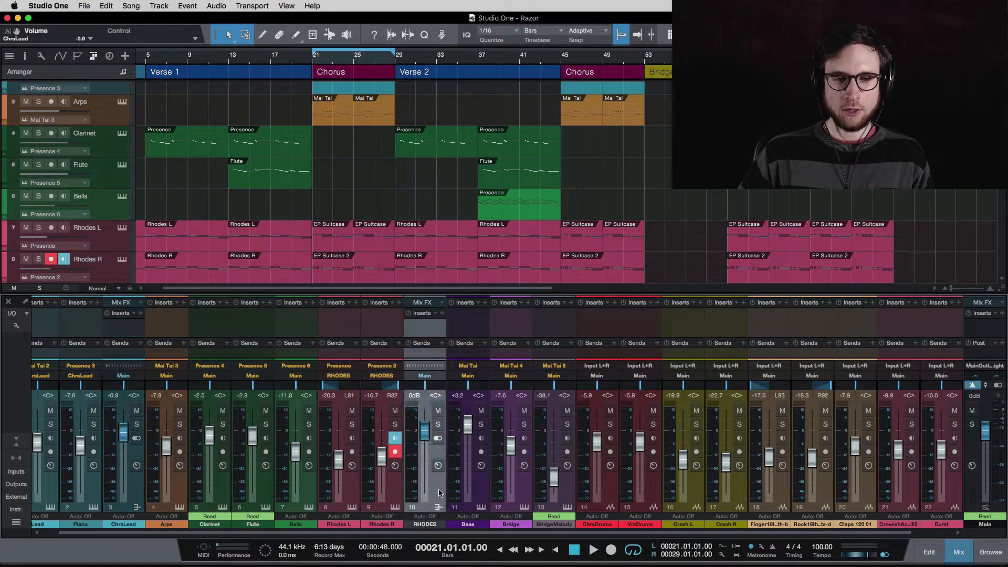
{"action": "left_click", "coordinate": [425, 525]}
{"action": "left_click", "coordinate": [455, 480]}
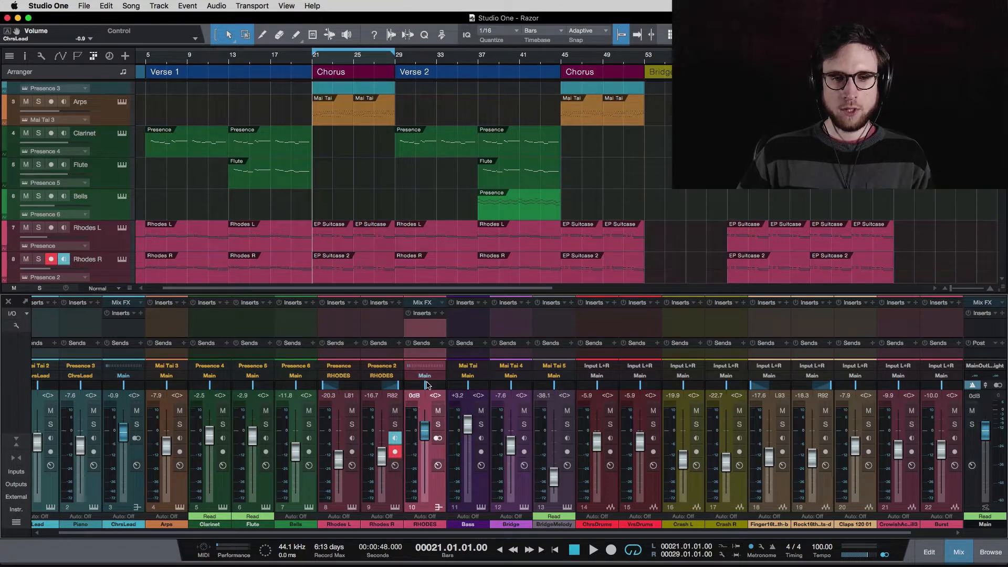
- Lower the RHODES bus volume to -2.0 dB while the chorus loop plays
{"action": "key", "text": "space"}
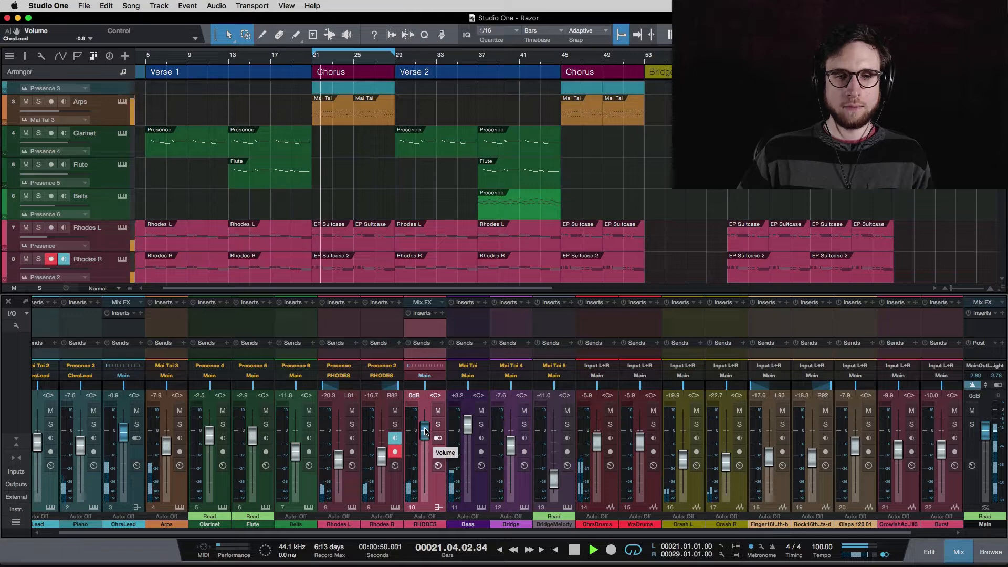
{"action": "mouse_move", "coordinate": [425, 434]}
{"action": "left_mouse_down"}
{"action": "mouse_move", "coordinate": [426, 484]}
{"action": "mouse_move", "coordinate": [428, 435]}
{"action": "left_mouse_up"}
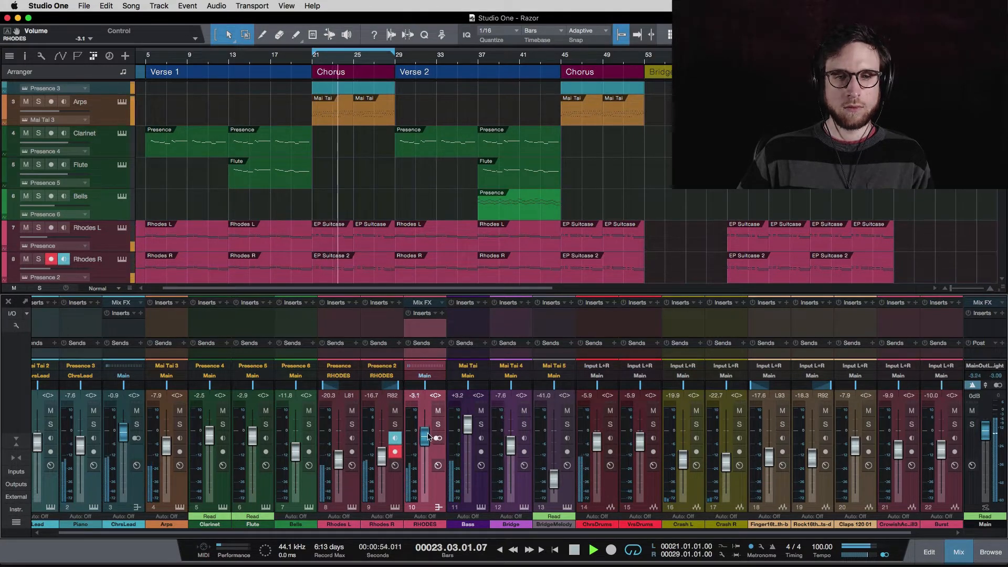
{"action": "key", "text": "space"}
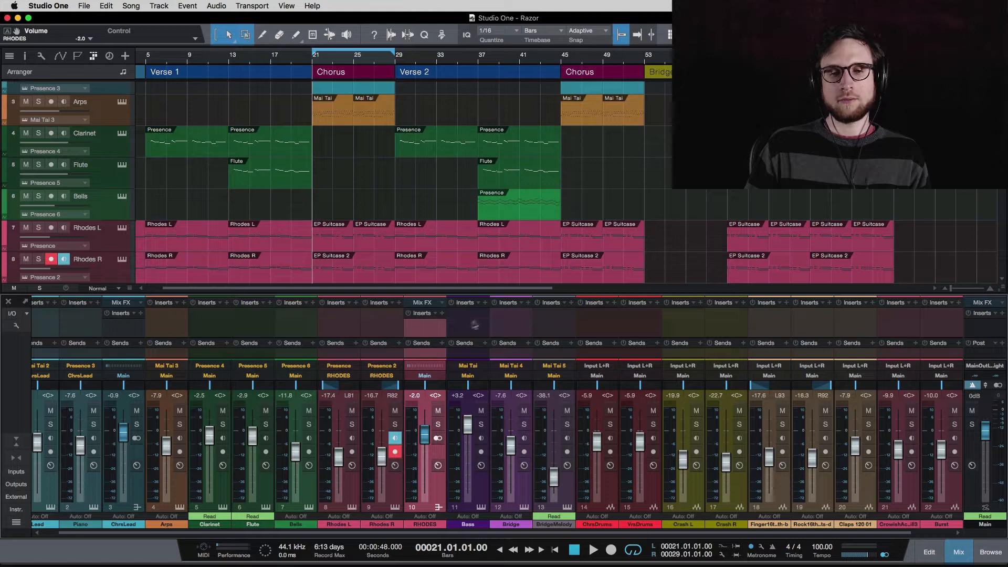
- Add a bus for the Clarinet and Flute channels
{"action": "scroll", "coordinate": [307, 336], "scroll_direction": "left", "scroll_amount": 2}
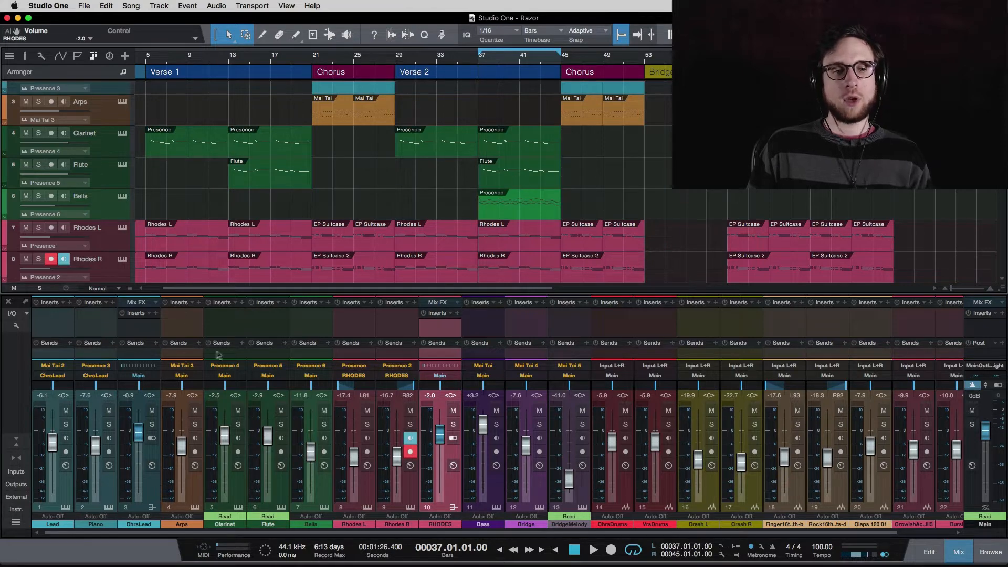
{"action": "left_click", "coordinate": [229, 333]}
{"action": "left_click", "coordinate": [261, 328], "text": "shift"}
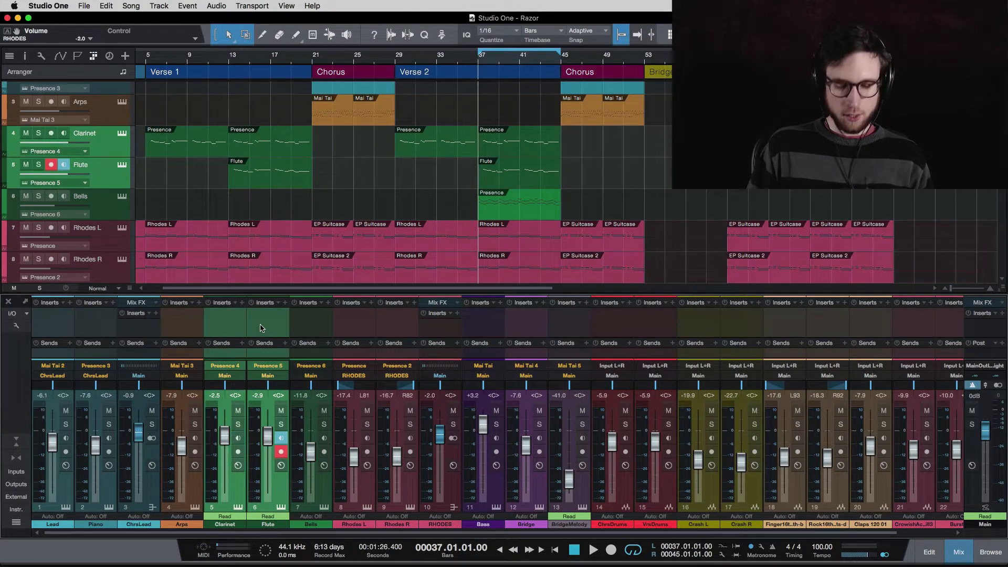
{"action": "right_click", "coordinate": [261, 328]}
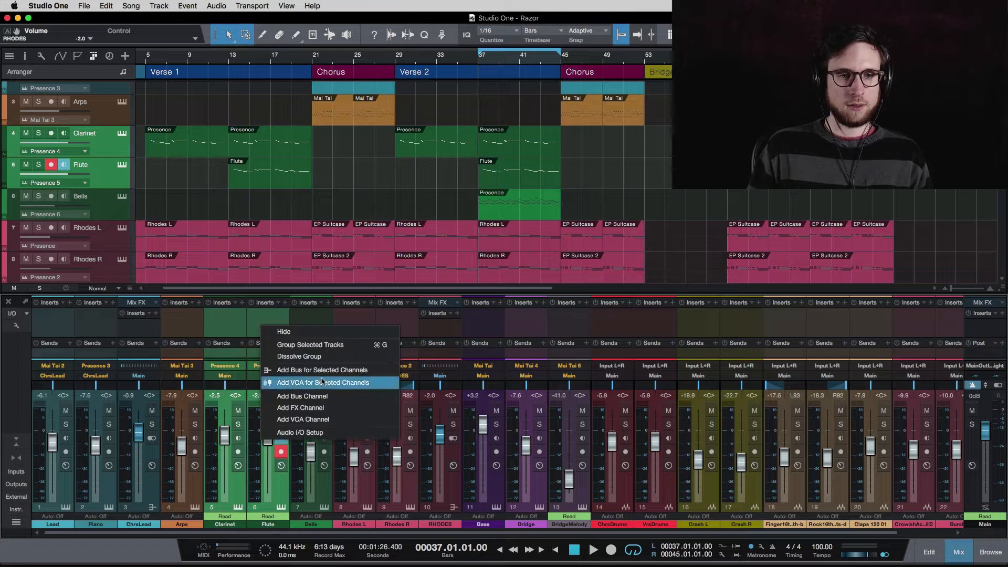
{"action": "left_click", "coordinate": [315, 370]}
- Name the new bus for the Clarinet and Flute VrsLead
{"action": "left_click", "coordinate": [311, 524]}
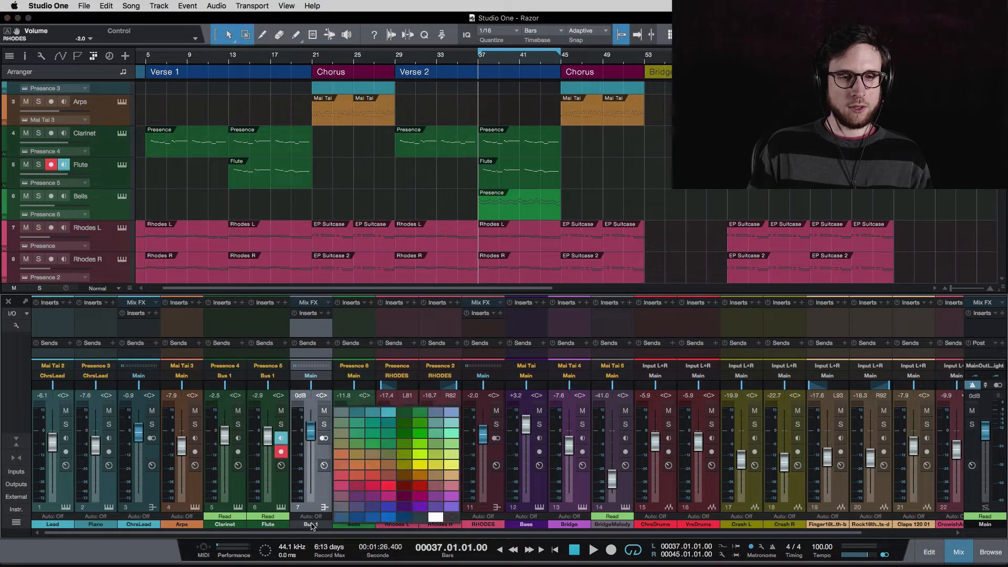
{"action": "left_click", "coordinate": [311, 525]}
{"action": "left_click", "coordinate": [311, 525]}
{"action": "left_click", "coordinate": [312, 525]}
{"action": "double_click", "coordinate": [311, 523]}
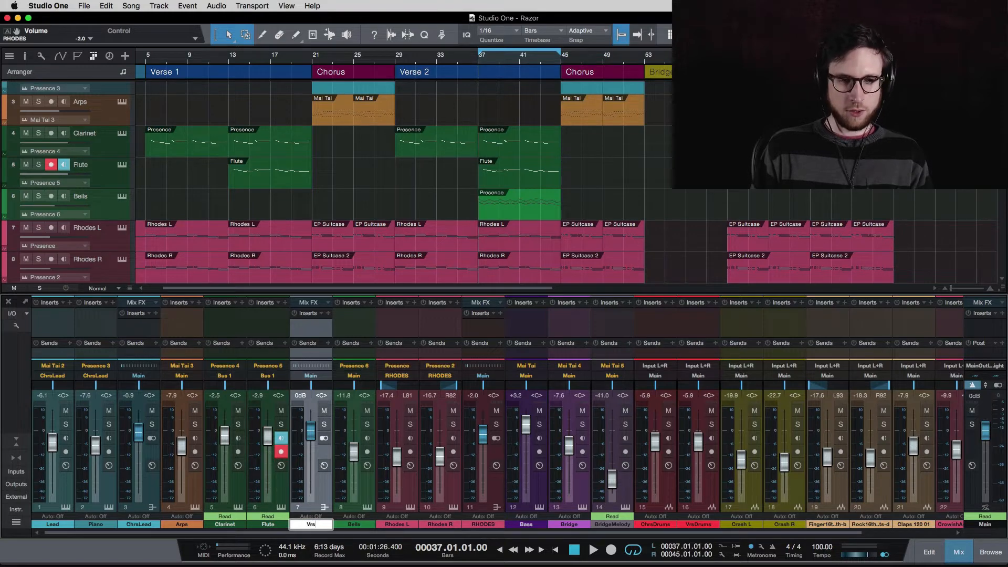
{"action": "type", "text": "VrsLead"}
{"action": "key", "text": "Return"}
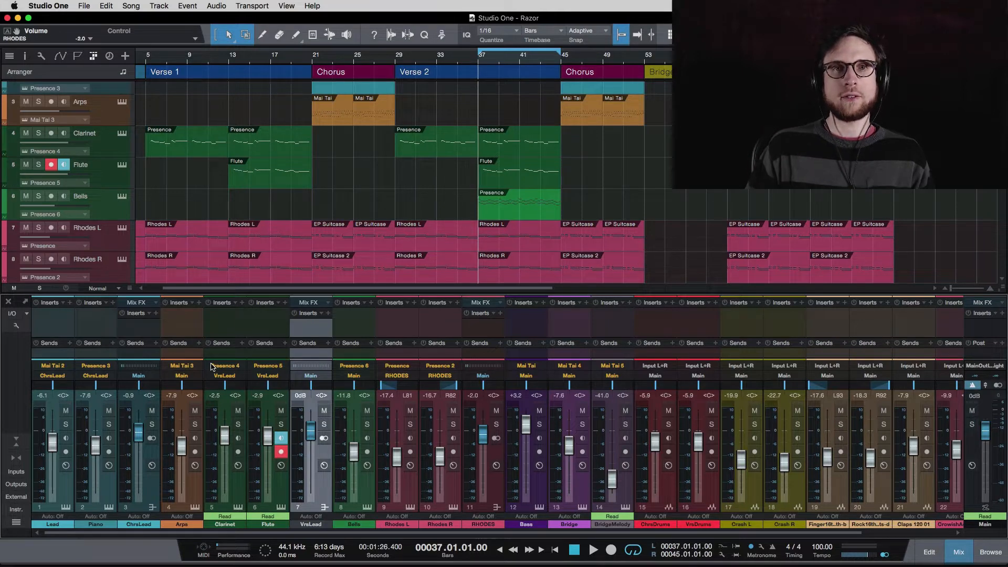
- Lower the VrsLead bus volume to -1.2 dB while the second half of Verse 2 plays
{"action": "key", "text": "space"}
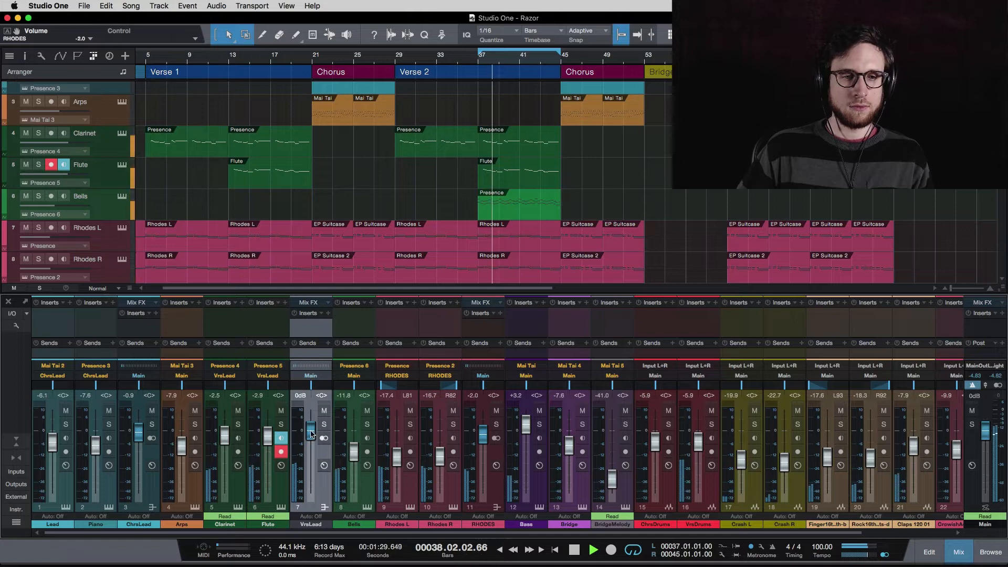
{"action": "left_click_drag", "start_coordinate": [310, 431], "coordinate": [309, 437]}
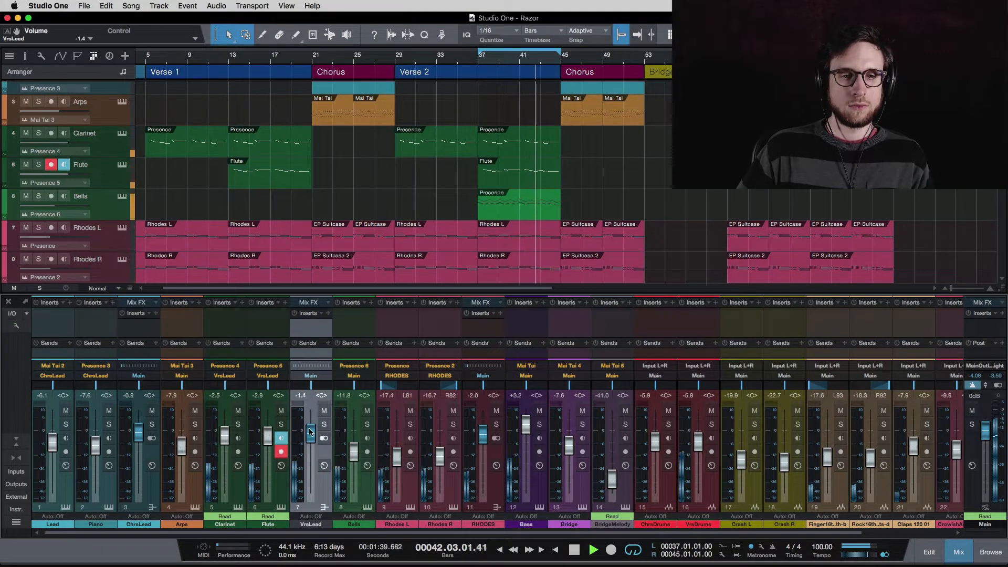
{"action": "left_click_drag", "start_coordinate": [311, 434], "coordinate": [310, 430]}
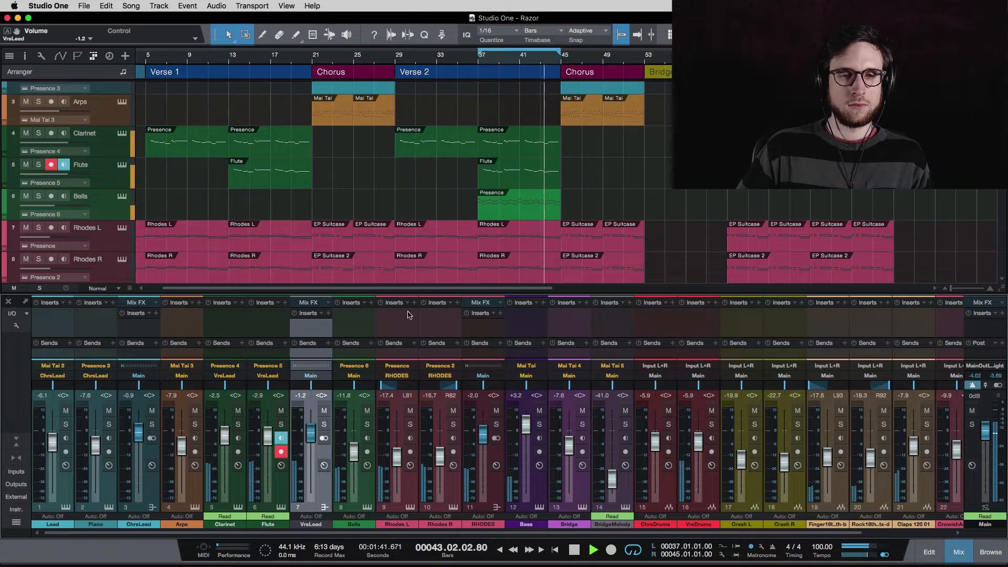
{"action": "key", "text": "space"}
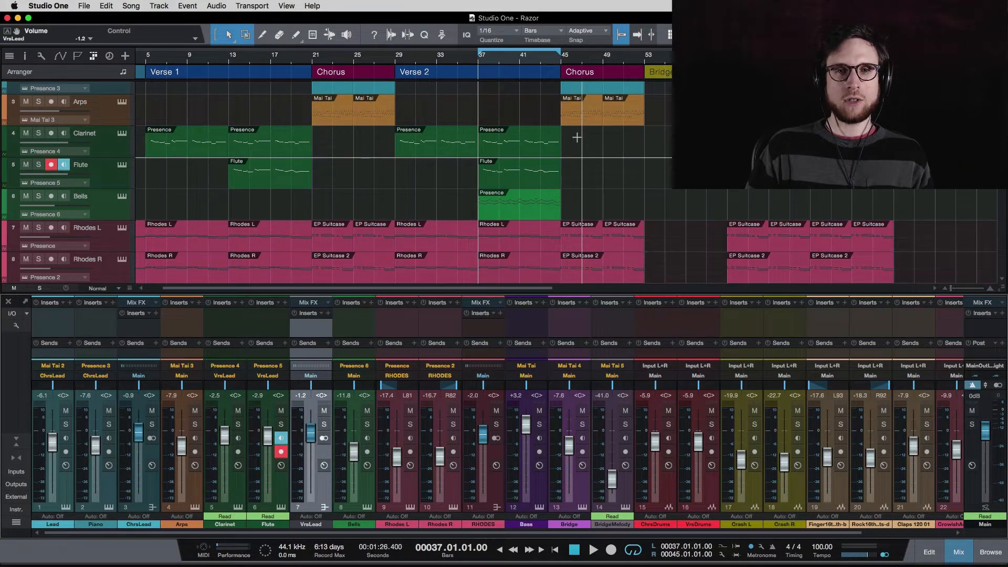
- Show the track automation and add Clarinet pan points at bar 37 that shift the pan to about L50
{"action": "key", "text": "a"}
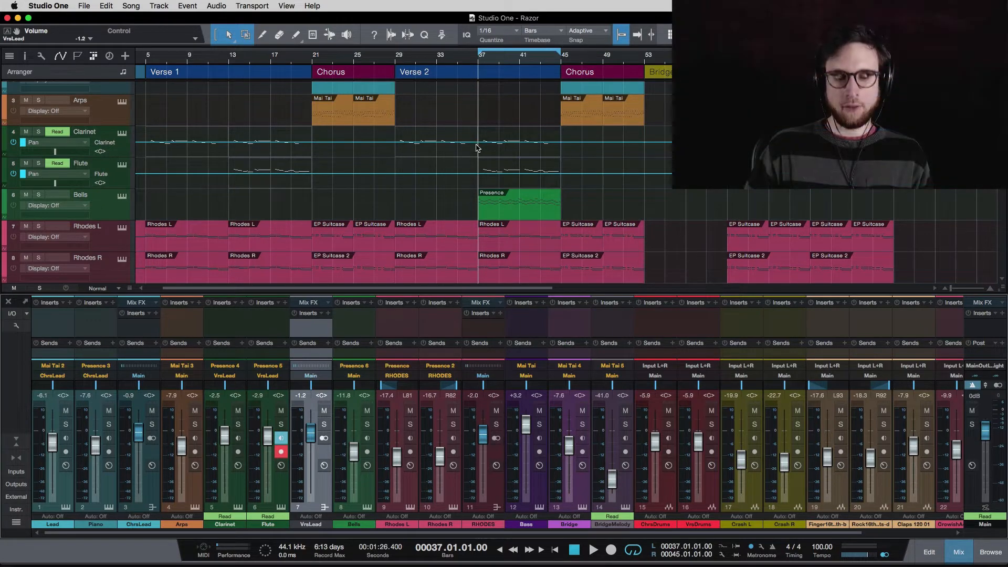
{"action": "scroll", "coordinate": [478, 149], "scroll_direction": "up", "scroll_amount": 4}
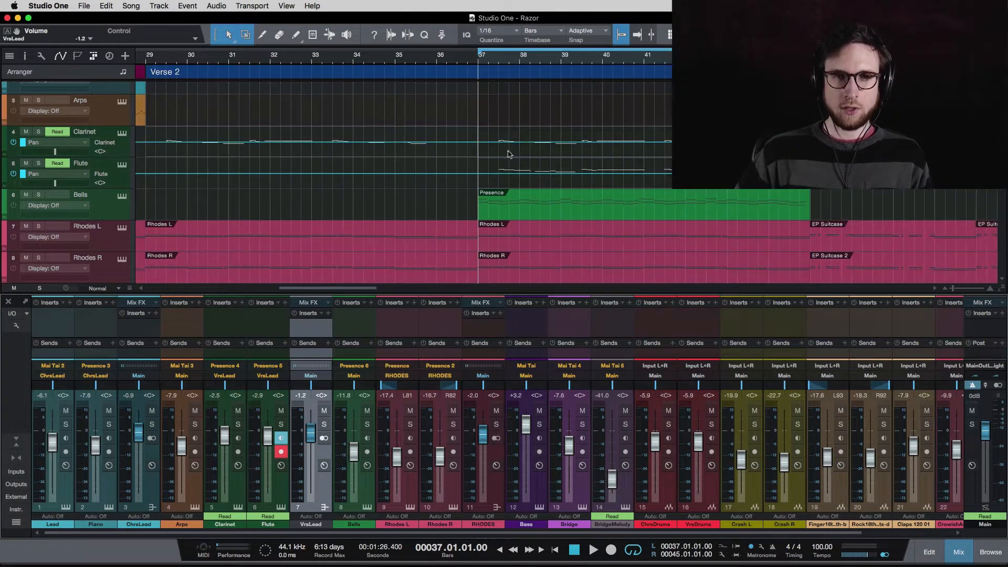
{"action": "left_click", "coordinate": [478, 146]}
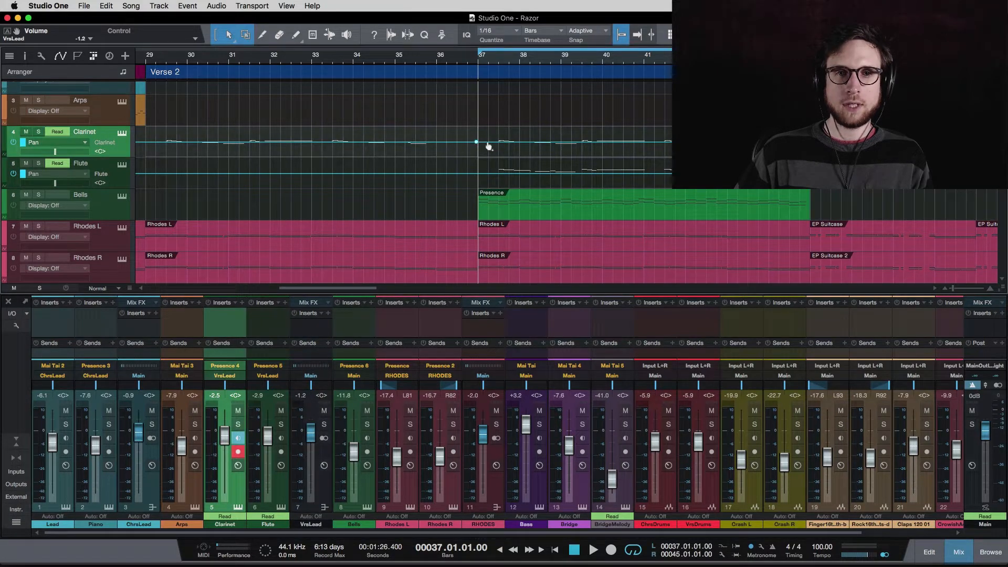
{"action": "left_click_drag", "start_coordinate": [489, 146], "coordinate": [488, 138]}
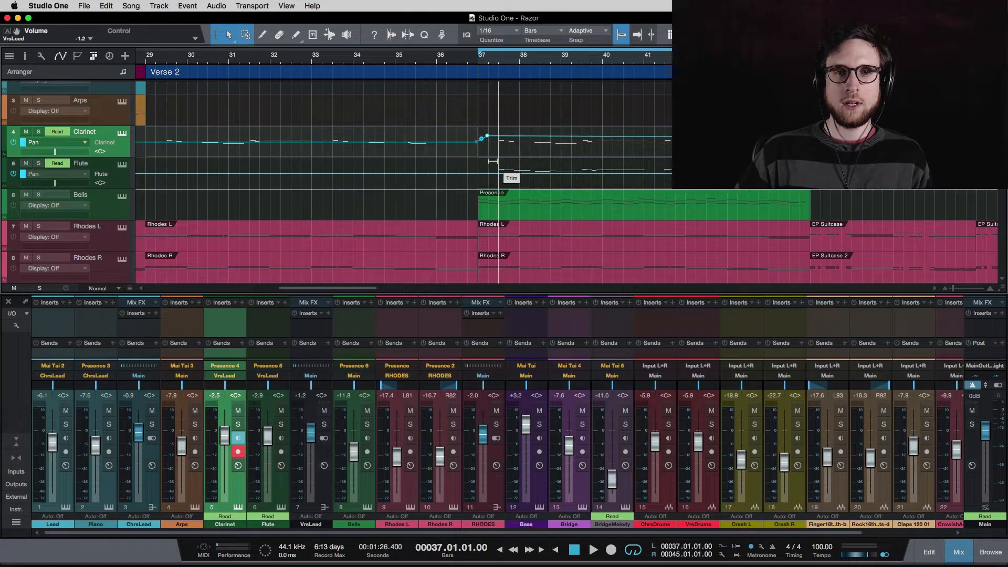
- Add Flute pan points at bar 37 that shift the pan to about R50, and play the section back
{"action": "left_click", "coordinate": [482, 174]}
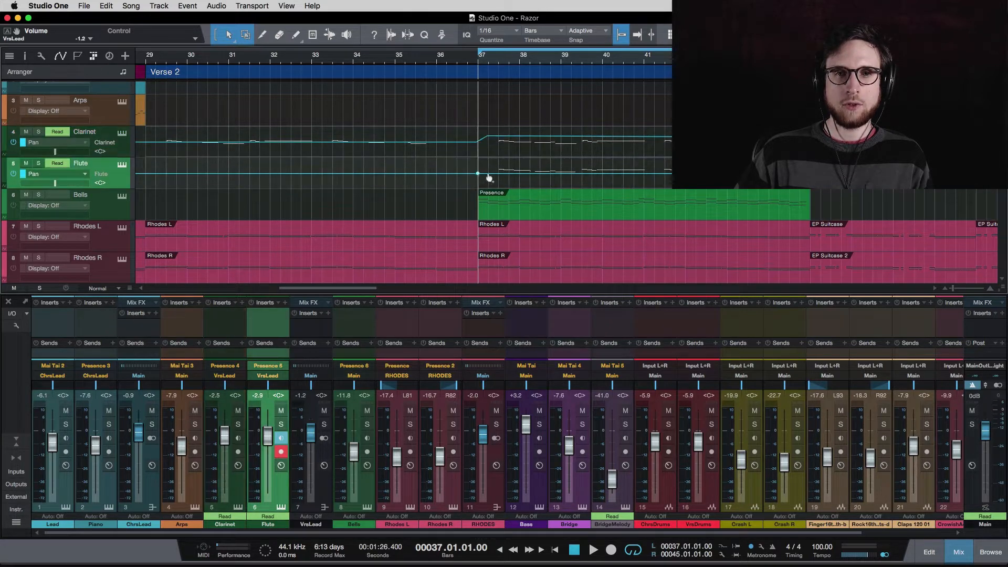
{"action": "left_click_drag", "start_coordinate": [489, 178], "coordinate": [488, 185]}
{"action": "key", "text": "space"}
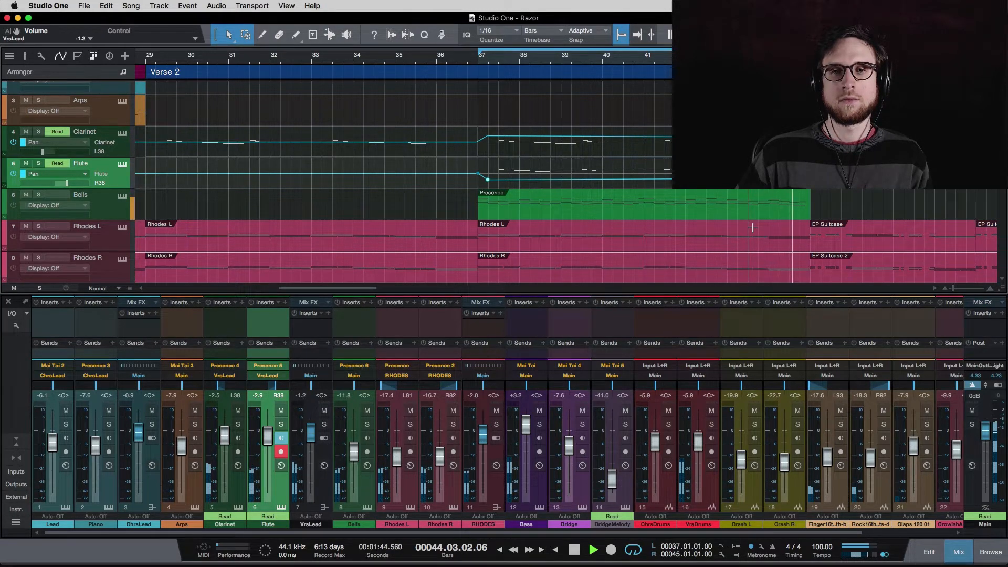
{"action": "key", "text": "space"}
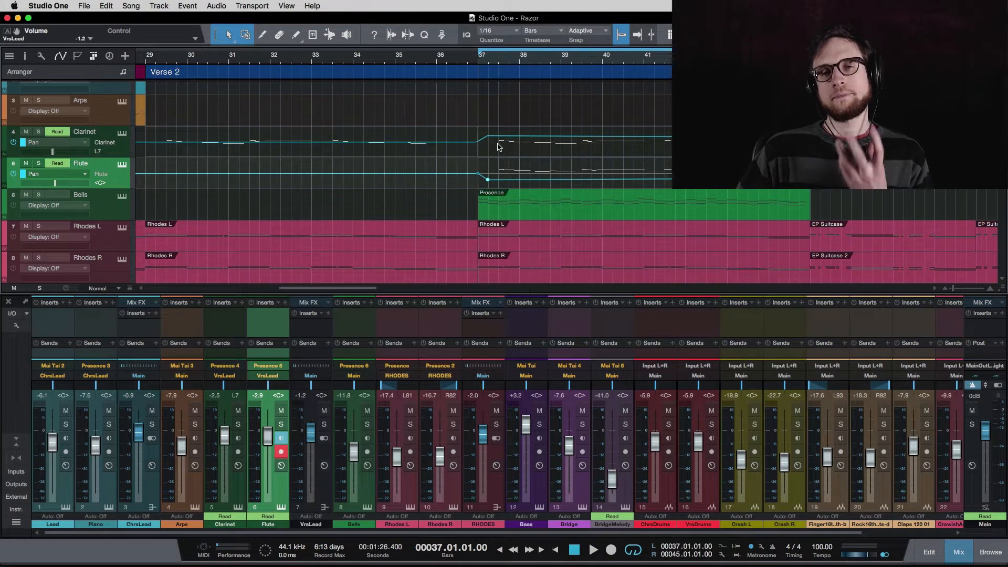
- Narrow the pan automation after bar 37, setting the Flute to R29 and the Clarinet to about L28
{"action": "mouse_move", "coordinate": [490, 138]}
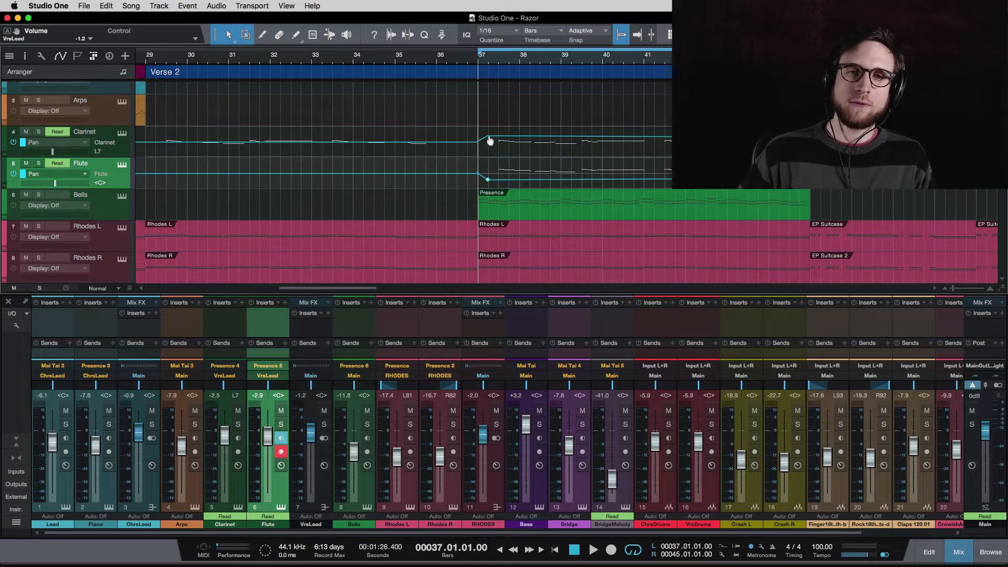
{"action": "mouse_move", "coordinate": [488, 182]}
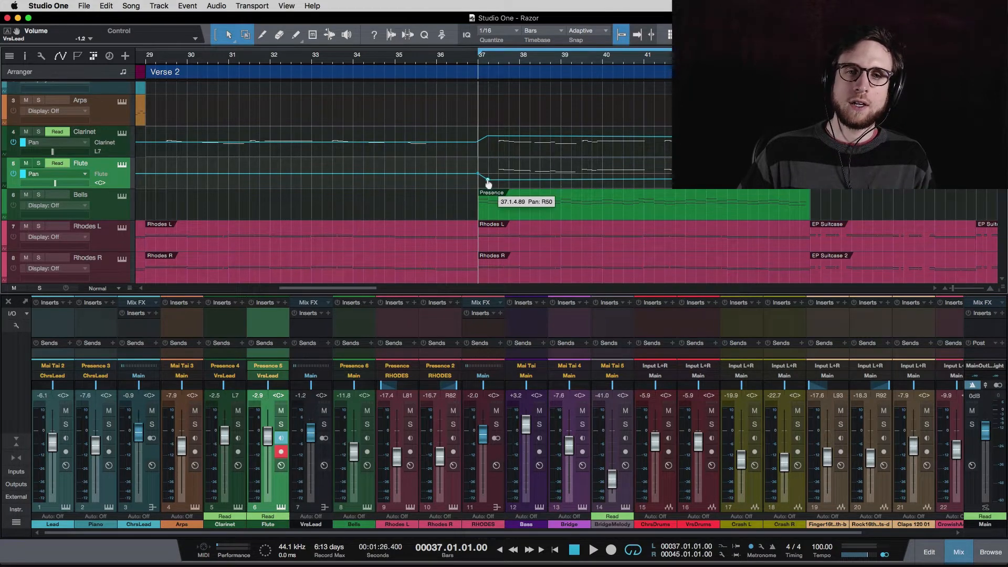
{"action": "left_click_drag", "start_coordinate": [488, 182], "coordinate": [488, 179]}
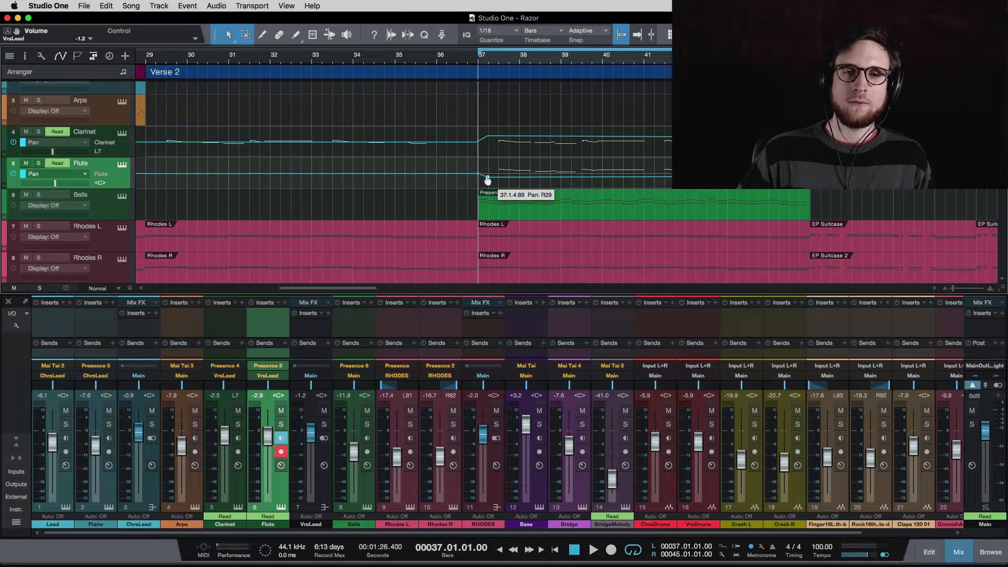
{"action": "left_click", "coordinate": [488, 139]}
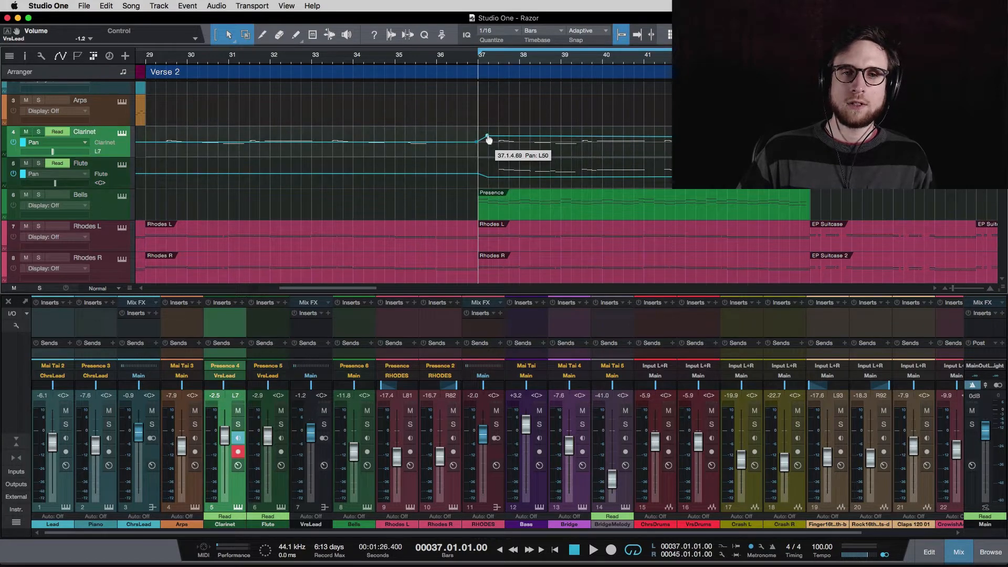
{"action": "left_click_drag", "start_coordinate": [488, 139], "coordinate": [488, 143]}
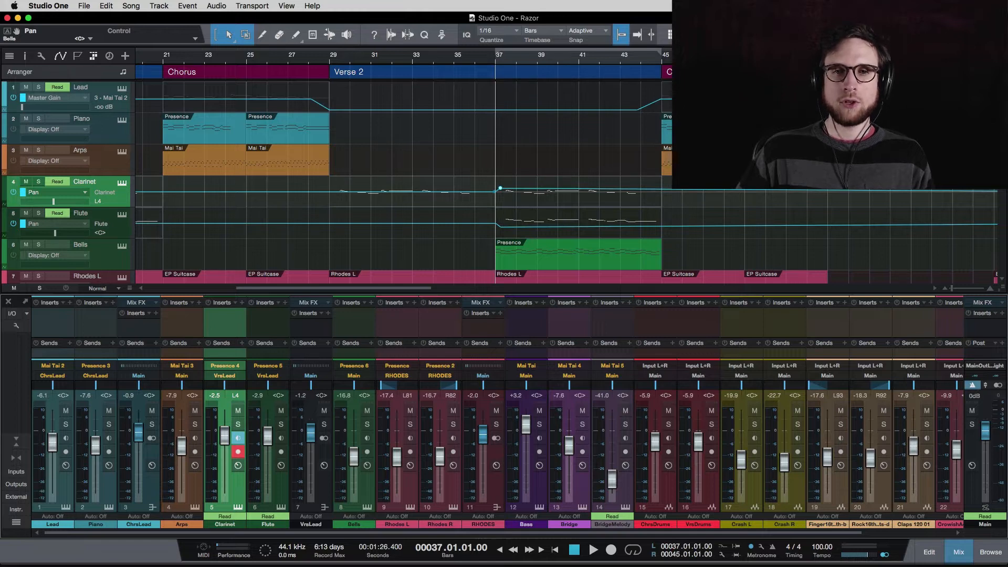
- Play Verse 2 from bar 37 into the chorus at bar 45 to check the Clarinet and Flute panning
{"action": "key", "text": "space"}
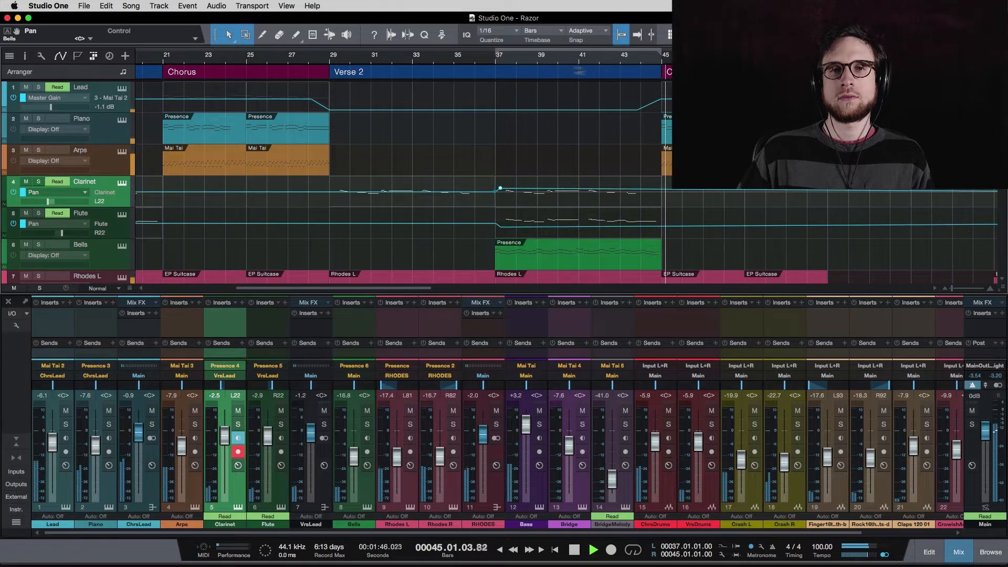
{"action": "left_click", "coordinate": [516, 63]}
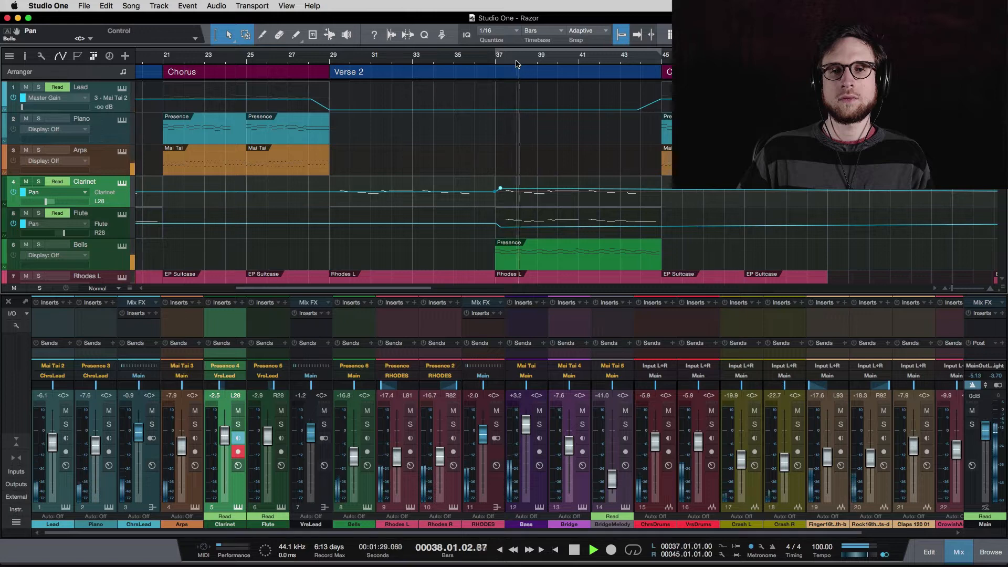
{"action": "left_click", "coordinate": [662, 63]}
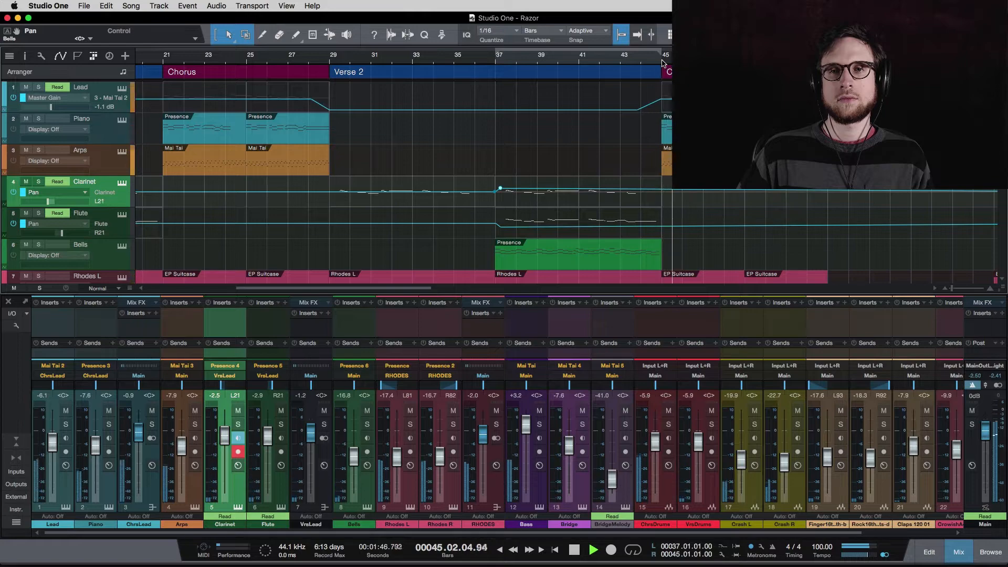
{"action": "key", "text": "space"}
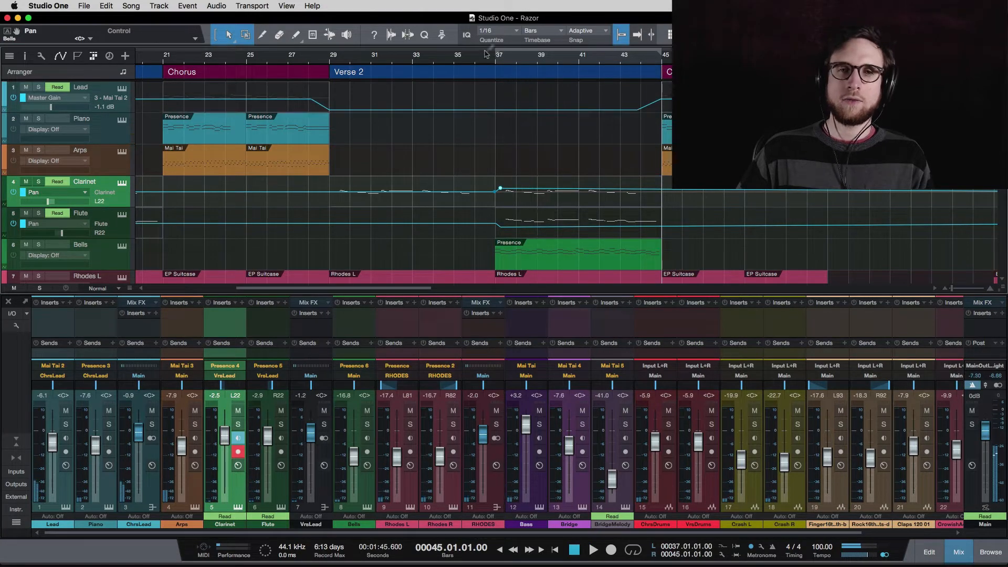
{"action": "left_click", "coordinate": [498, 63]}
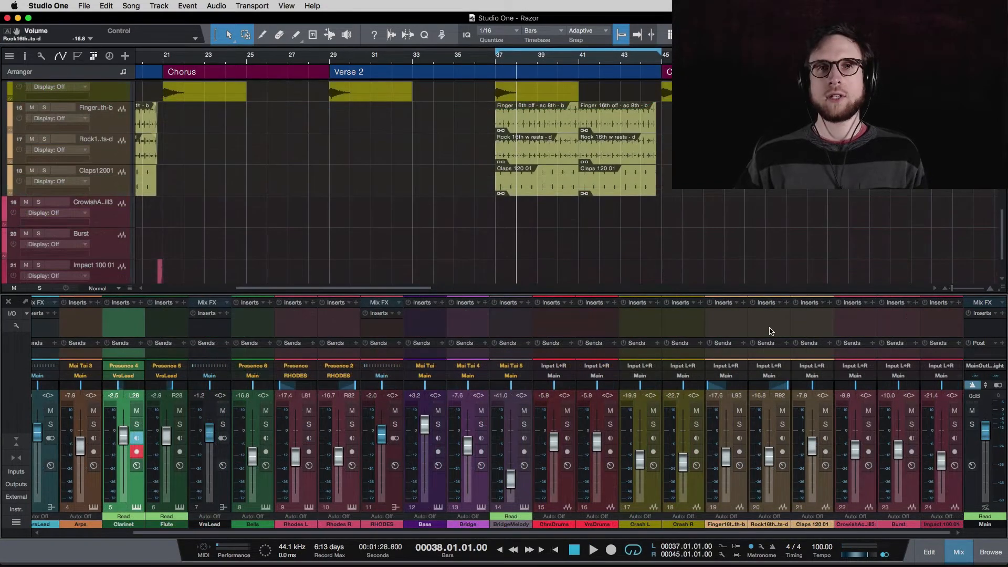
- Rename the Finger 16th channel as Shaker L and the Rock 16th channel as Shaker R
{"action": "left_click", "coordinate": [722, 327]}
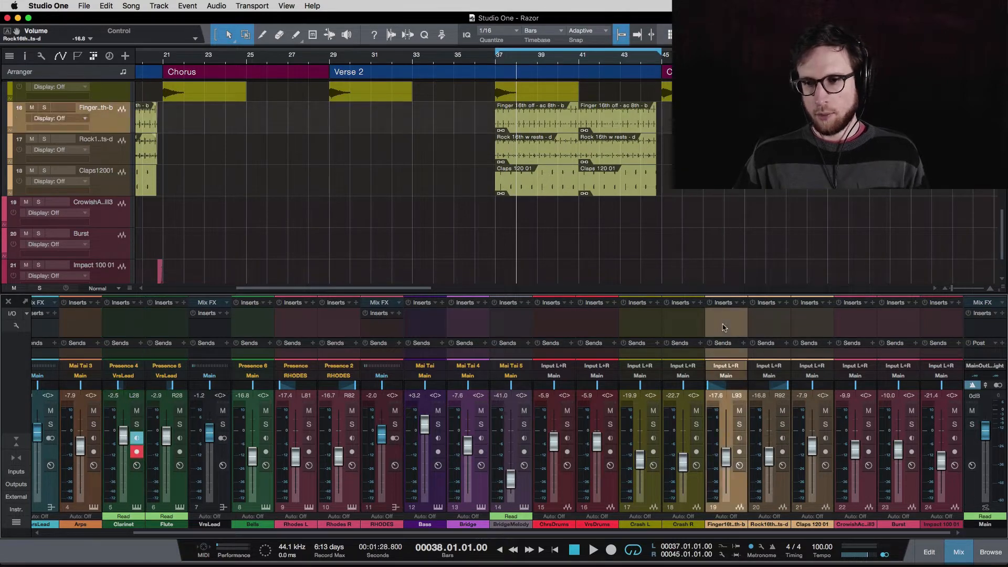
{"action": "double_click", "coordinate": [726, 524]}
{"action": "type", "text": "Shaker"}
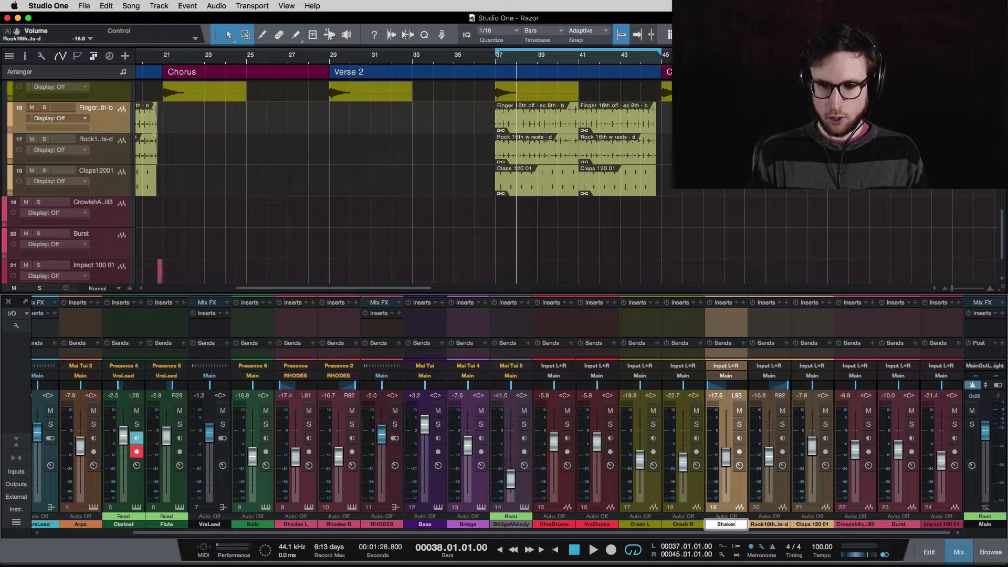
{"action": "type", "text": " L"}
{"action": "key", "text": "Tab"}
{"action": "type", "text": "S"}
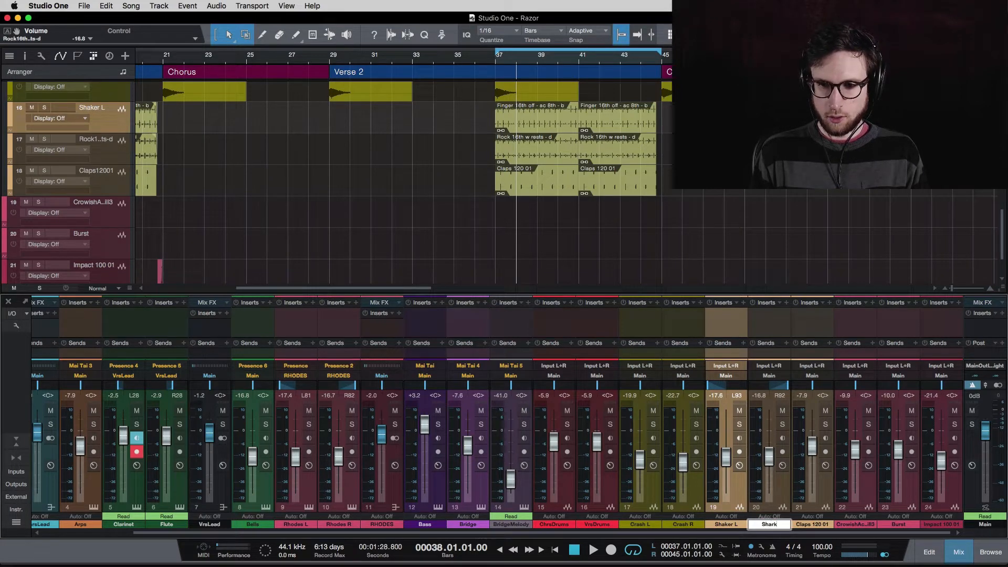
{"action": "type", "text": "haker"}
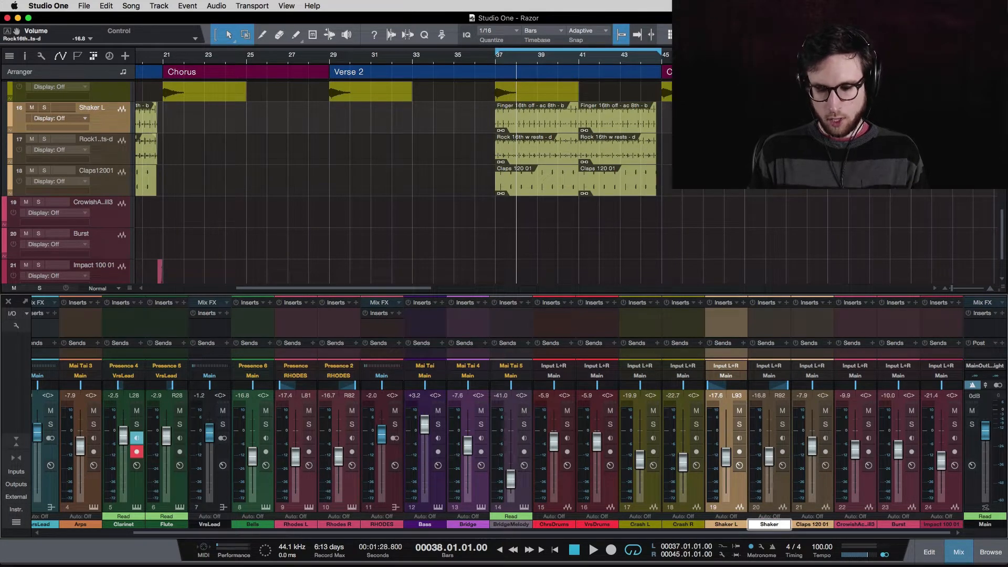
{"action": "type", "text": " R"}
{"action": "key", "text": "Tab"}
{"action": "key", "text": "Tab"}
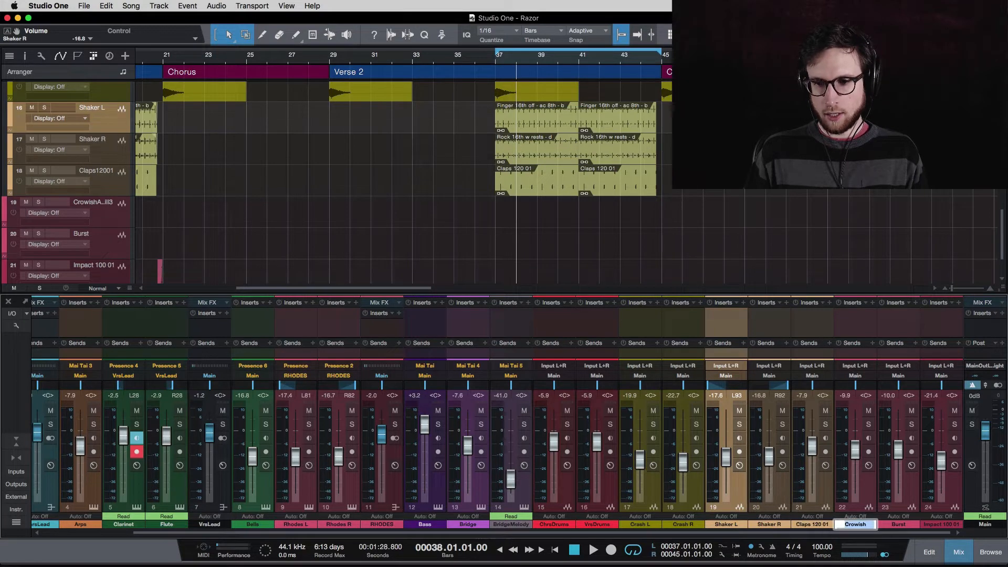
{"action": "key", "text": "shift+Tab"}
{"action": "key", "text": "shift+Tab"}
{"action": "key", "text": "shift+Tab"}
{"action": "key", "text": "shift+Tab"}
{"action": "key", "text": "shift+Tab"}
{"action": "key", "text": "shift+Tab"}
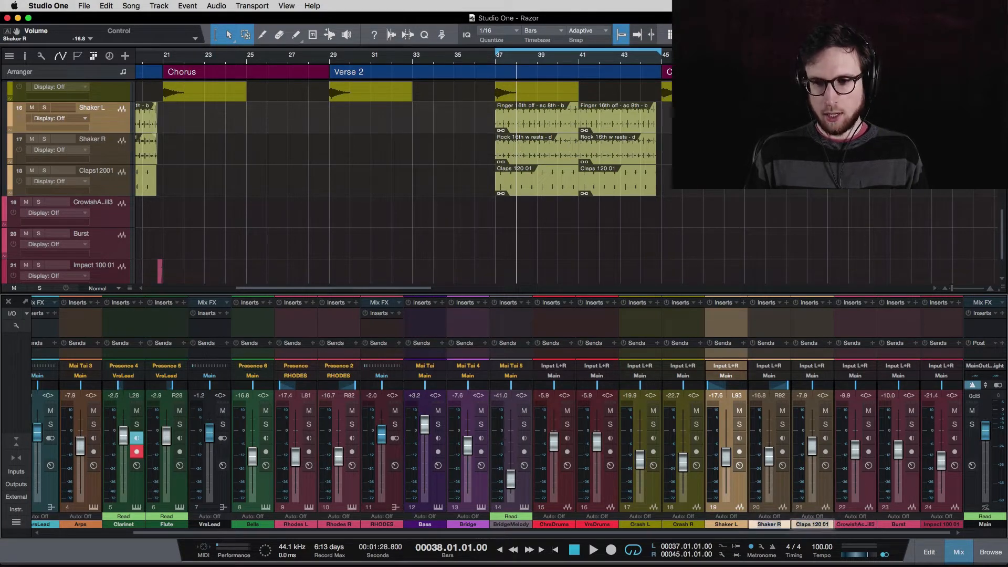
{"action": "key", "text": "shift+Tab"}
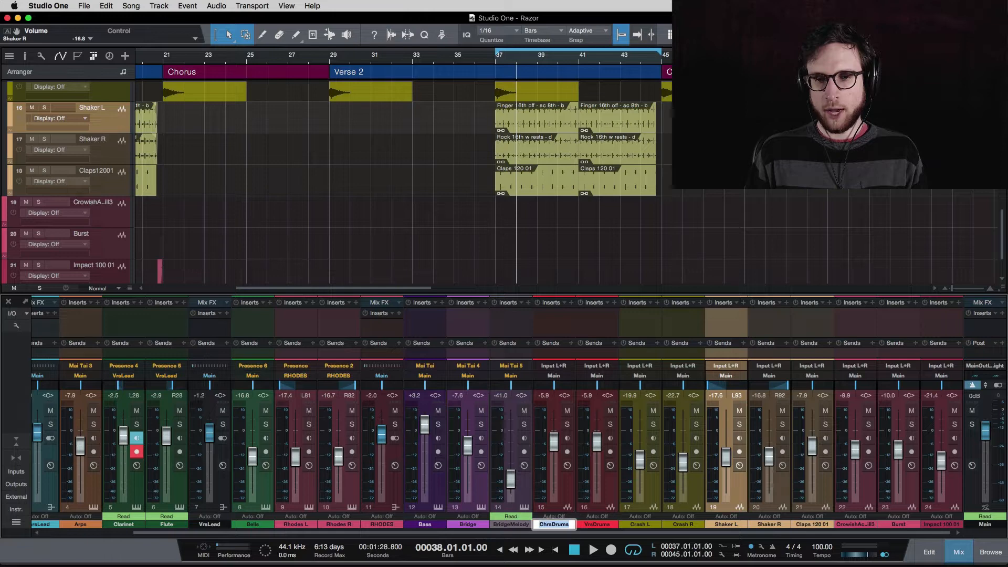
- Step through the mixer's channel name fields from ChrsDrums to Claps 120 01 and back to VrsDrums
{"action": "key", "text": "Tab"}
{"action": "key", "text": "Tab"}
{"action": "key", "text": "Tab"}
{"action": "key", "text": "Tab"}
{"action": "key", "text": "Tab"}
{"action": "key", "text": "Tab"}
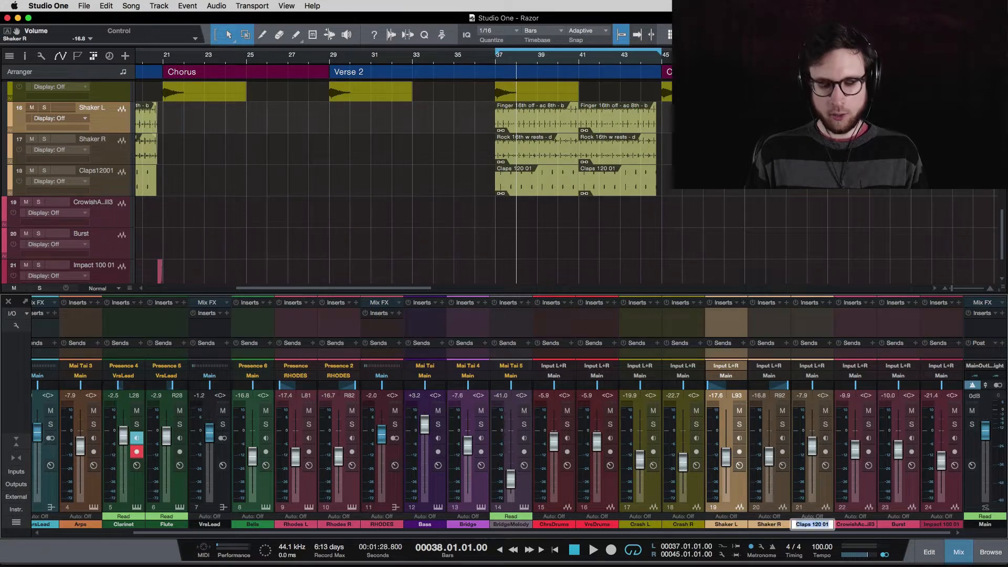
{"action": "key", "text": "shift+Tab"}
{"action": "key", "text": "shift+Tab"}
{"action": "key", "text": "shift+Tab"}
{"action": "key", "text": "shift+Tab"}
{"action": "key", "text": "shift+Tab"}
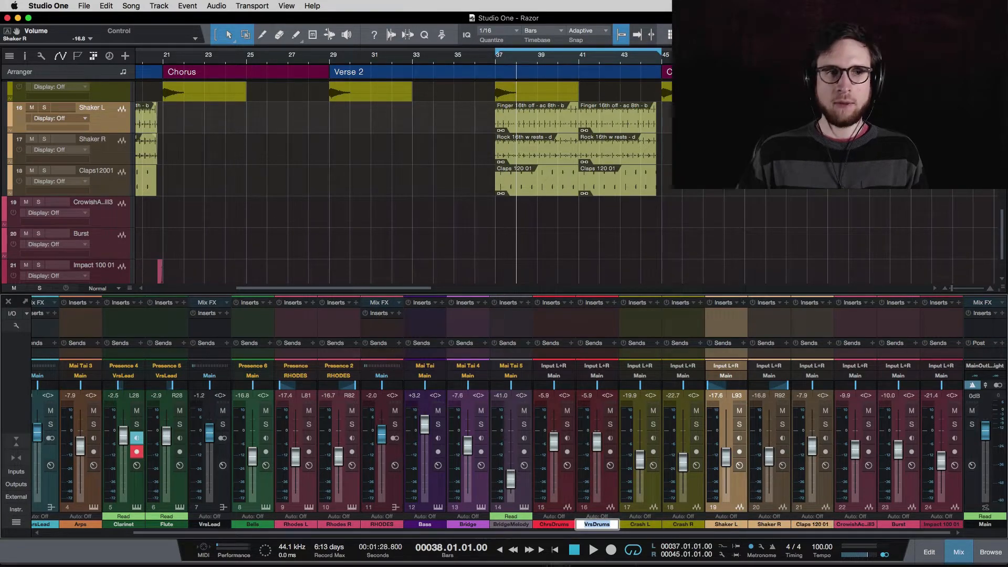
- Step through the name fields in the track list, starting at the Crowish track and ending on Claps 120 01
{"action": "double_click", "coordinate": [93, 205]}
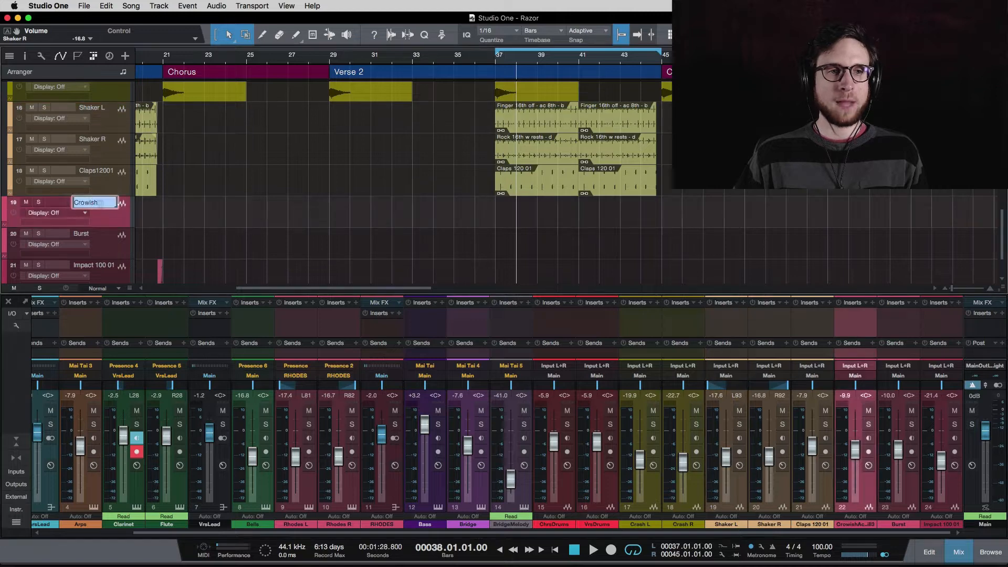
{"action": "key", "text": "Tab"}
{"action": "key", "text": "Tab"}
{"action": "key", "text": "shift+Tab"}
{"action": "key", "text": "shift+Tab"}
{"action": "key", "text": "shift+Tab"}
{"action": "key", "text": "shift+Tab"}
{"action": "key", "text": "shift+Tab"}
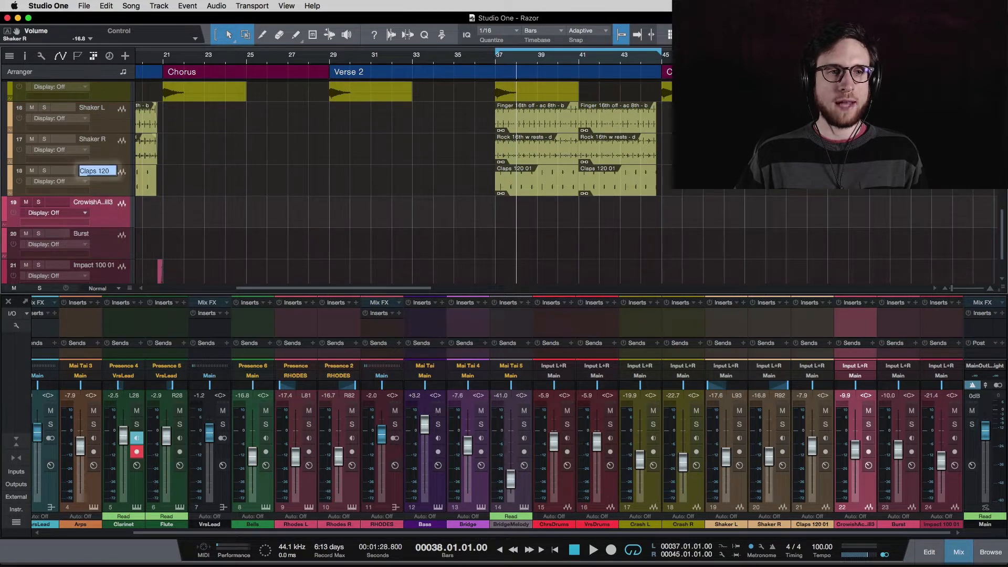
- Rename the Claps 120 01 channel as Claps
{"action": "left_click", "coordinate": [736, 332]}
{"action": "double_click", "coordinate": [813, 524]}
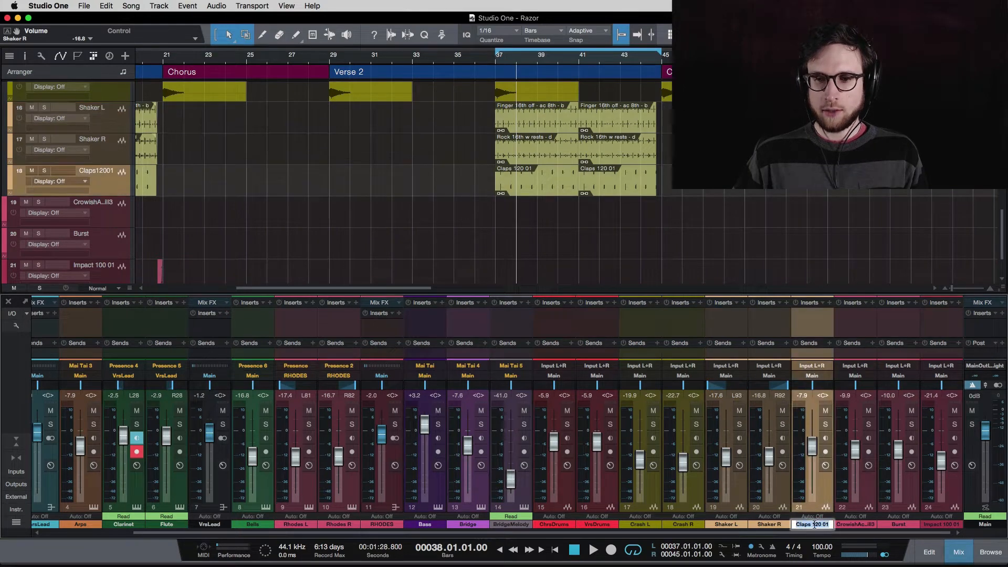
{"action": "type", "text": "Claps"}
{"action": "key", "text": "Return"}
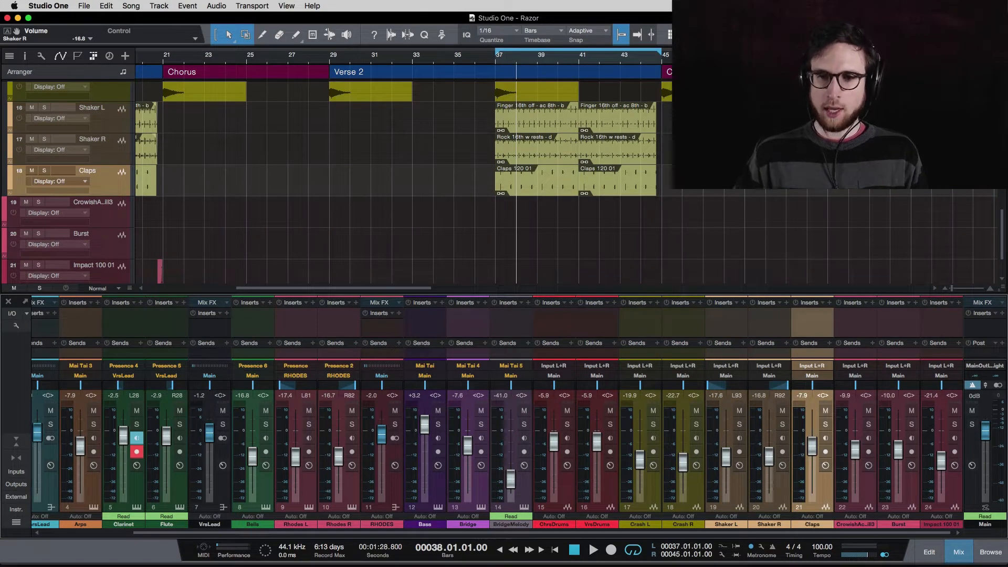
- Add a bus for the Shaker L and Shaker R channels and name it SHAKERS
{"action": "left_click", "coordinate": [738, 328], "text": "shift"}
{"action": "right_click", "coordinate": [756, 328]}
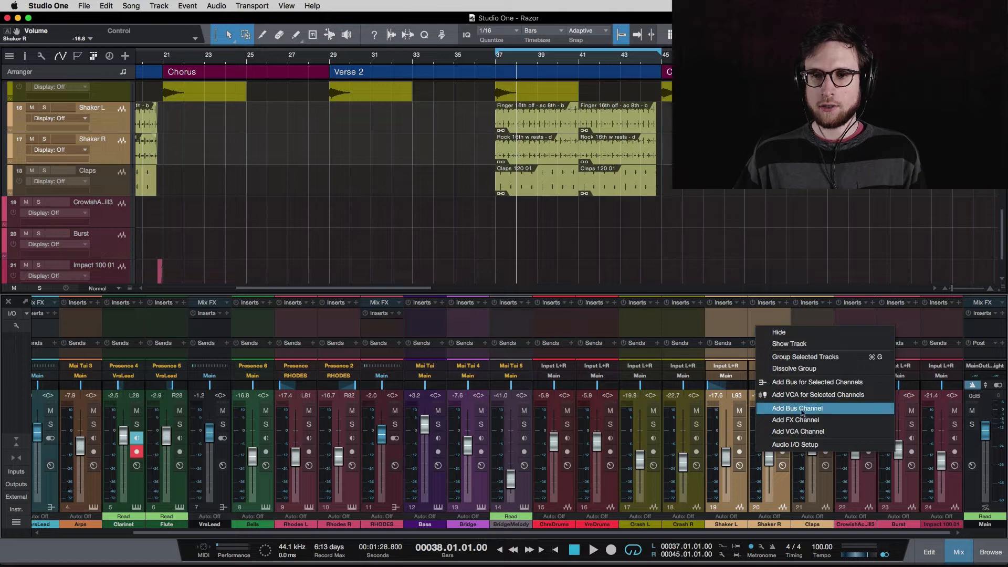
{"action": "left_click", "coordinate": [808, 382]}
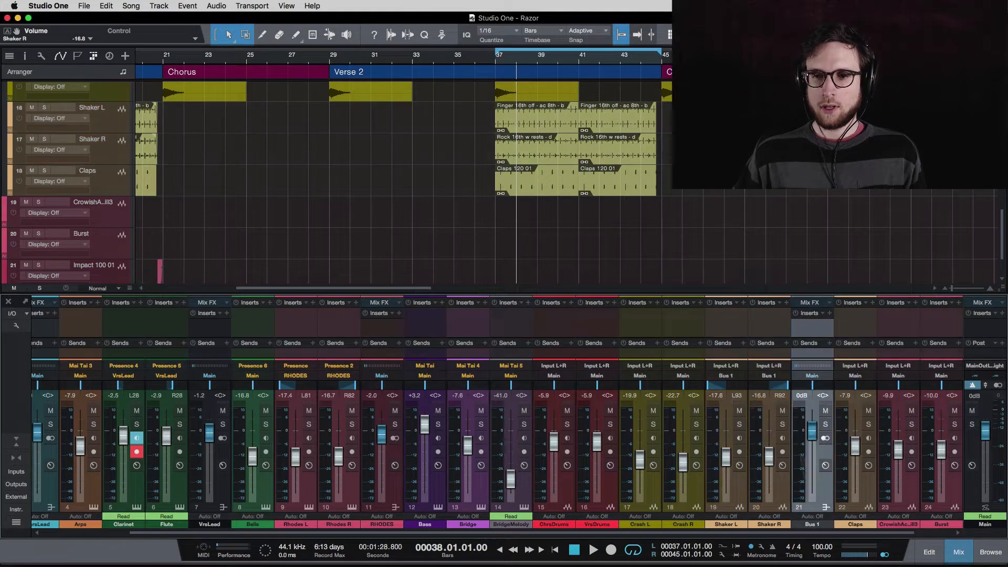
{"action": "double_click", "coordinate": [812, 525]}
{"action": "type", "text": "SHAKERS"}
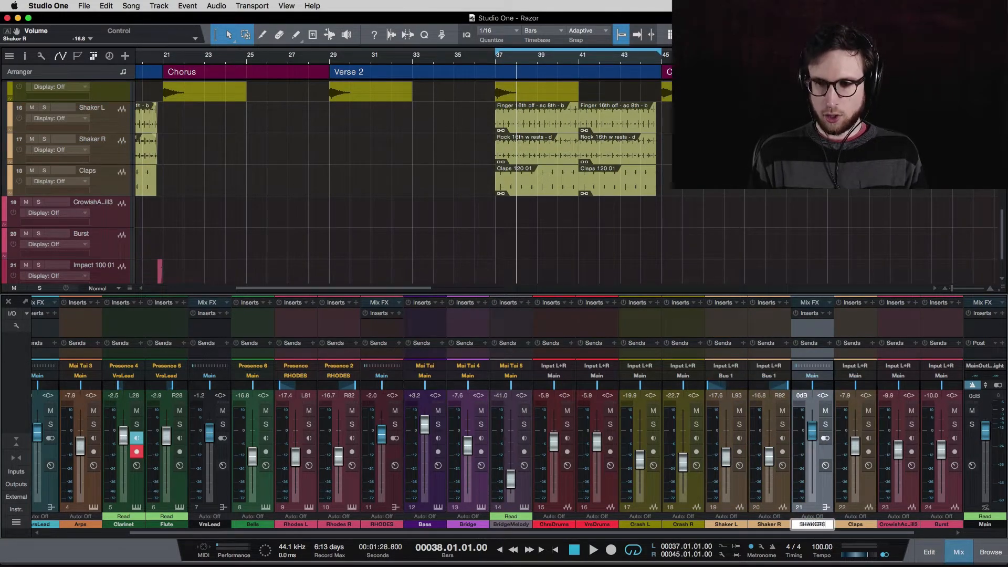
{"action": "key", "text": "Return"}
{"action": "double_click", "coordinate": [817, 524]}
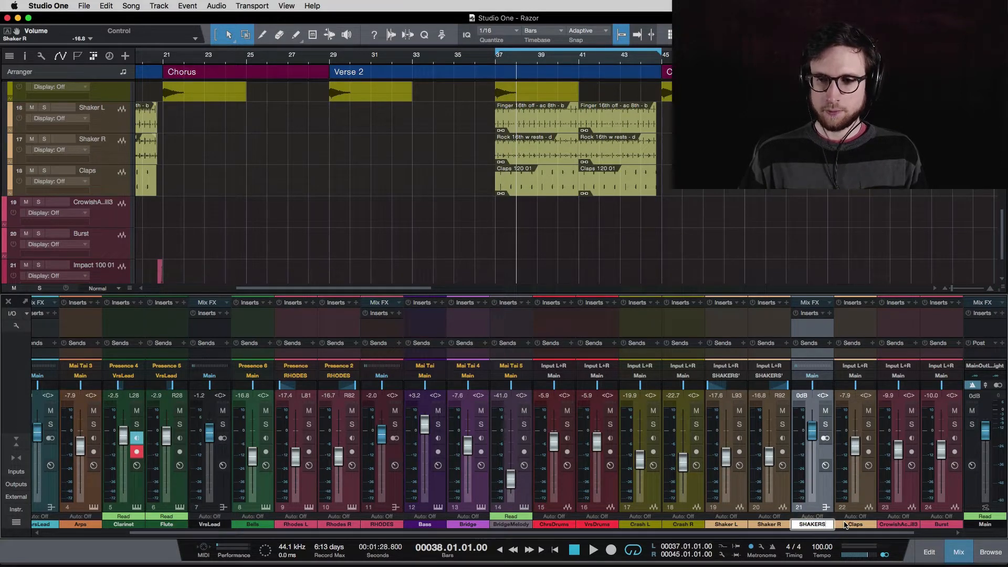
{"action": "key", "text": "Return"}
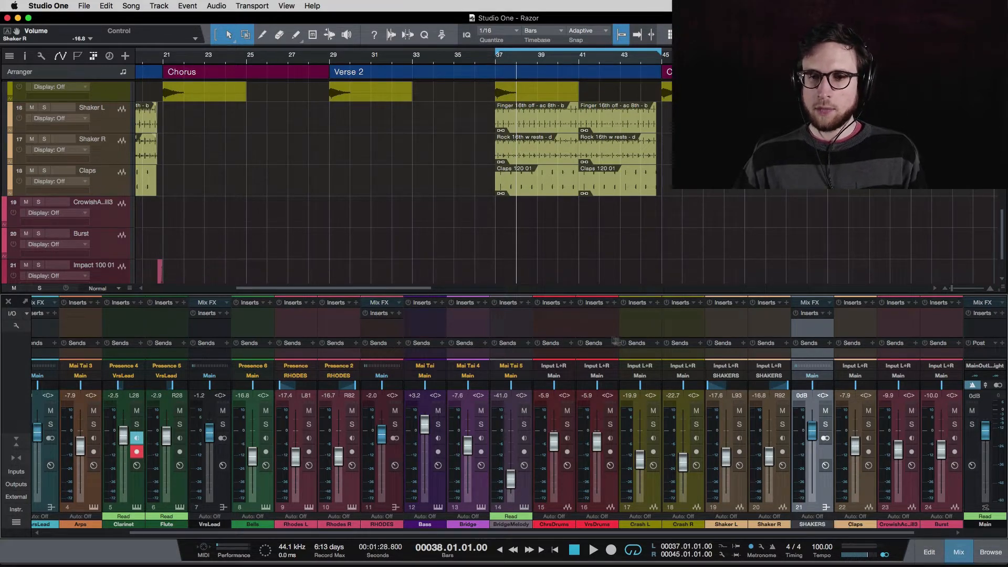
- Route ChrsDrums, VrsDrums, Crash L, Crash R, the SHAKERS bus and Claps to one new bus
{"action": "left_click", "coordinate": [549, 333]}
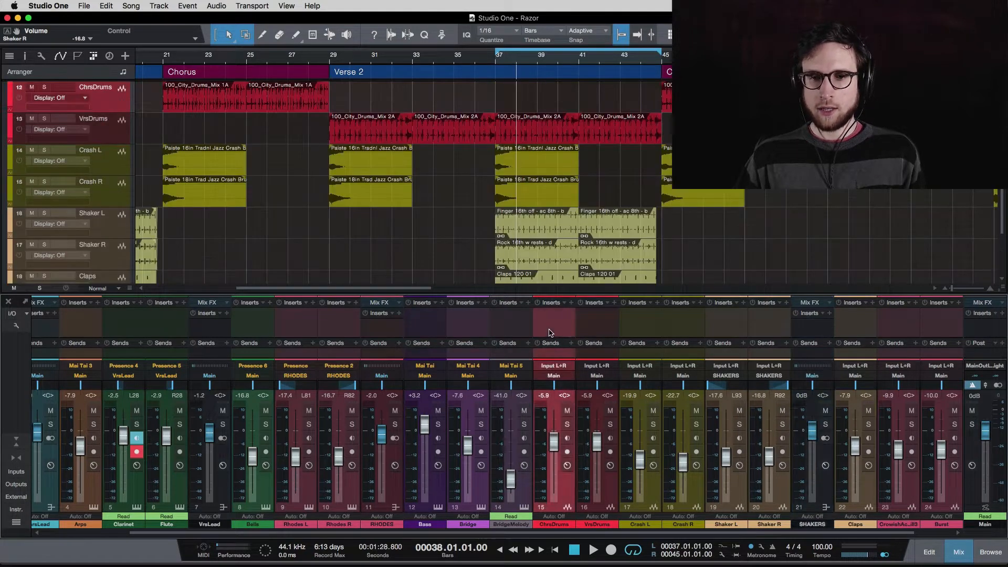
{"action": "left_click", "coordinate": [676, 335], "text": "shift"}
{"action": "right_click", "coordinate": [676, 335]}
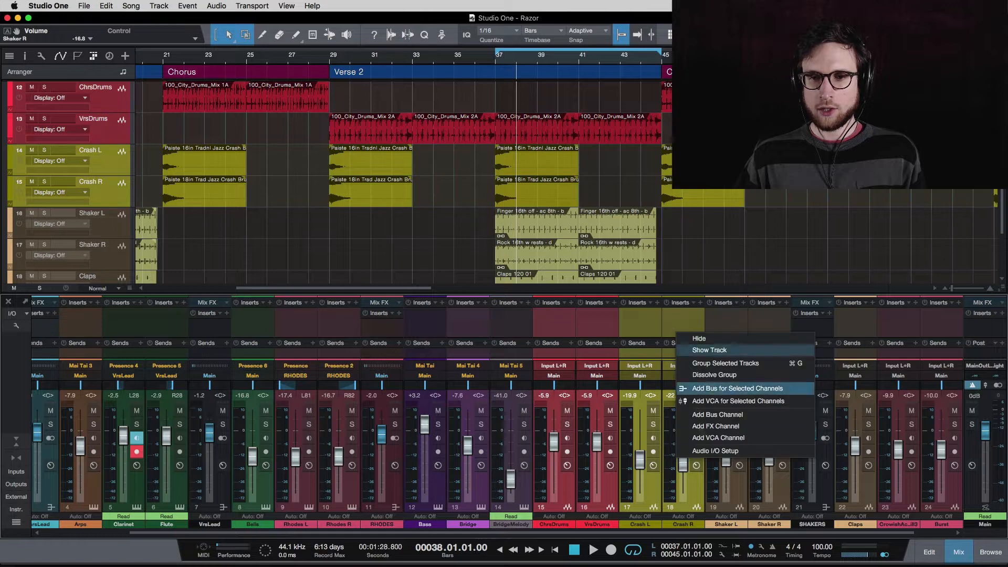
{"action": "left_click", "coordinate": [689, 328]}
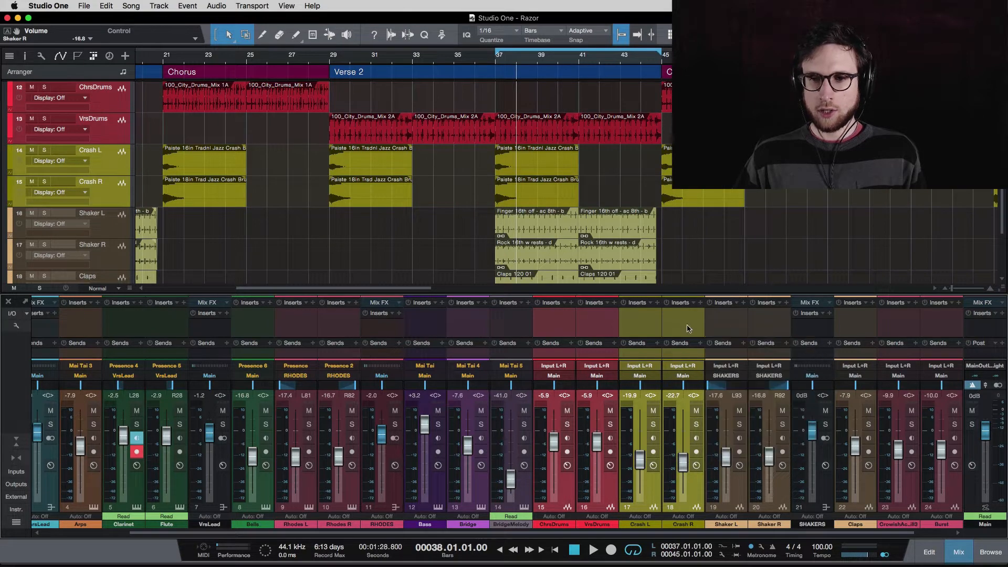
{"action": "left_click", "coordinate": [814, 331]}
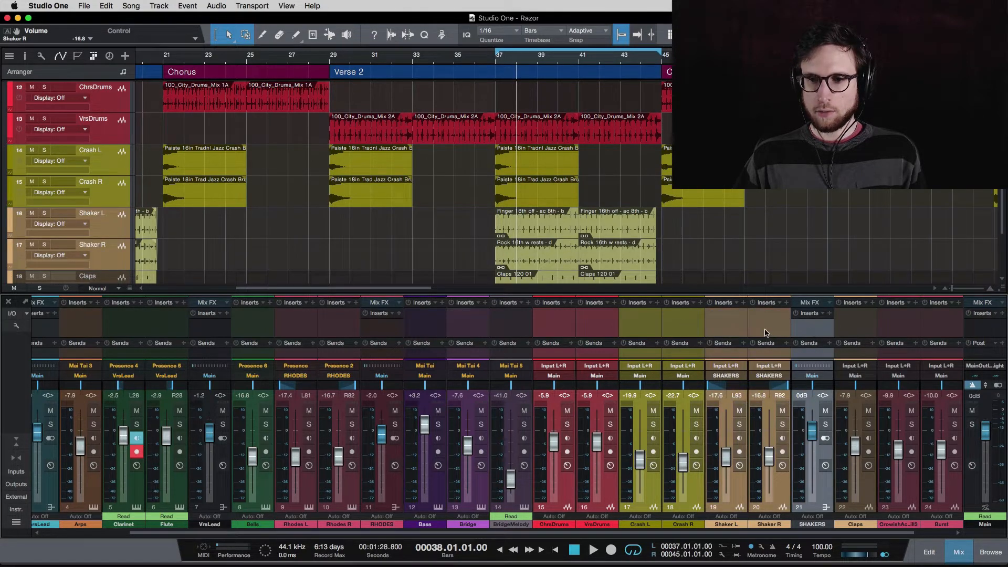
{"action": "left_click", "coordinate": [856, 331]}
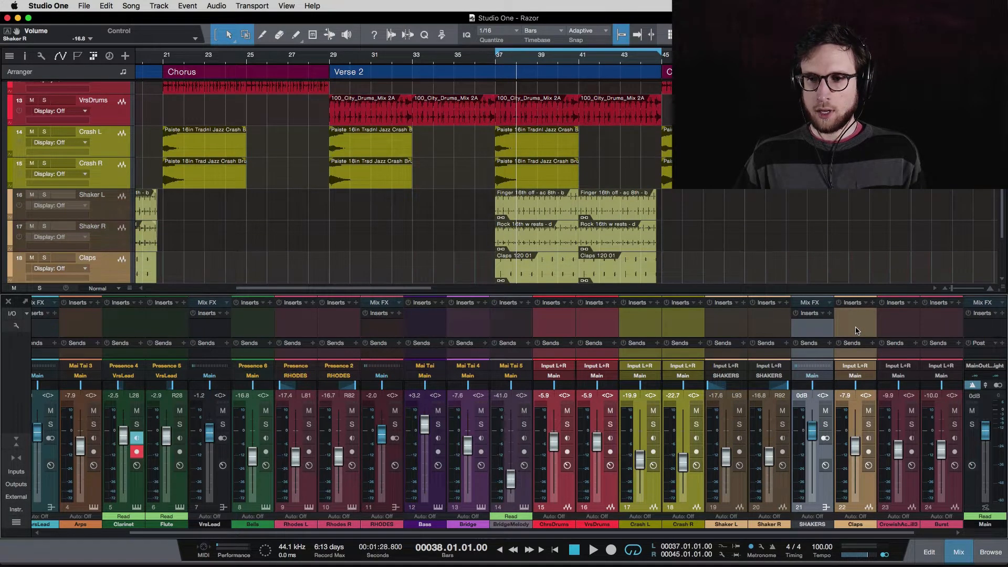
{"action": "right_click", "coordinate": [857, 331]}
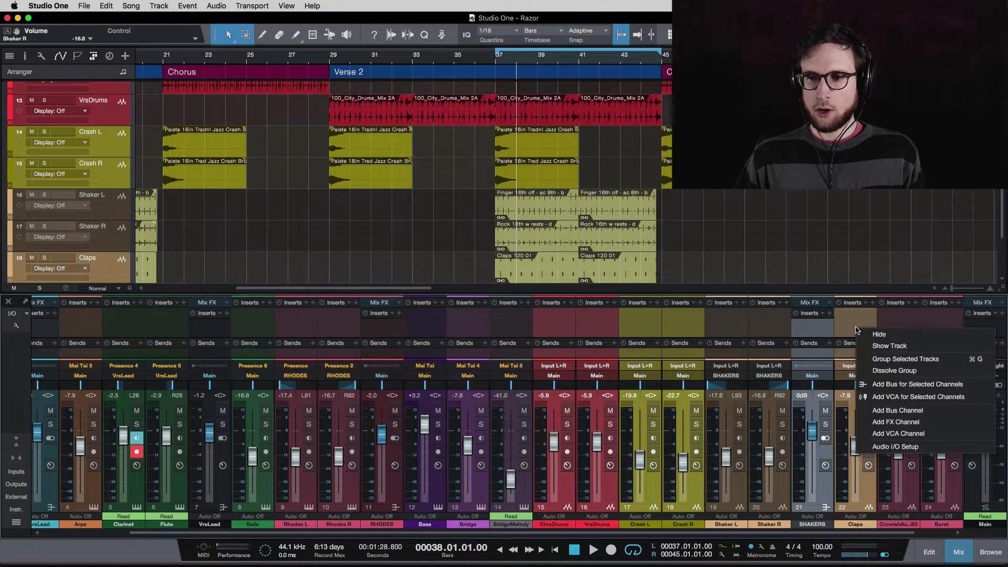
{"action": "left_click", "coordinate": [906, 387]}
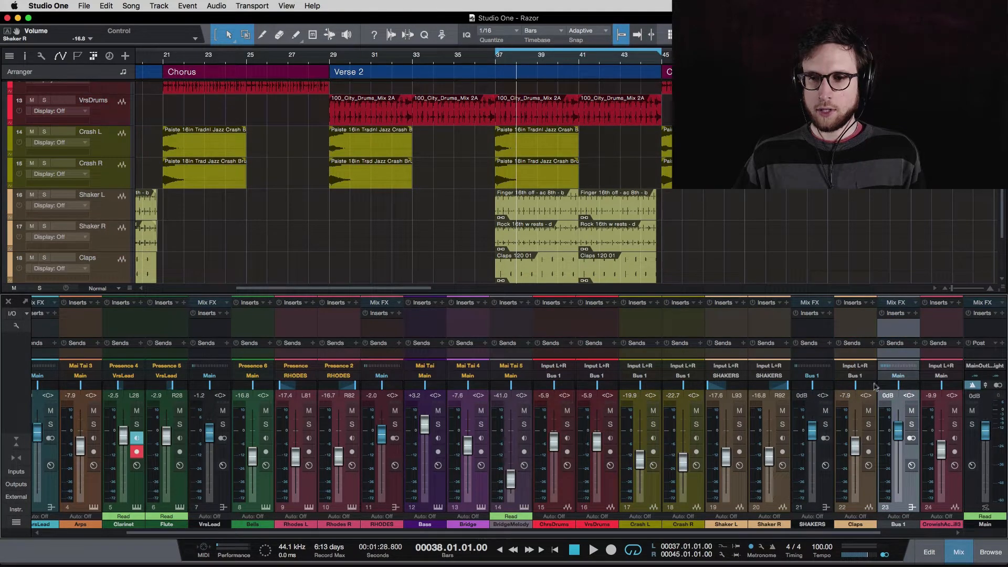
- Name the new percussion and drum bus DRUM BUS
{"action": "double_click", "coordinate": [895, 525]}
{"action": "type", "text": "DRUM"}
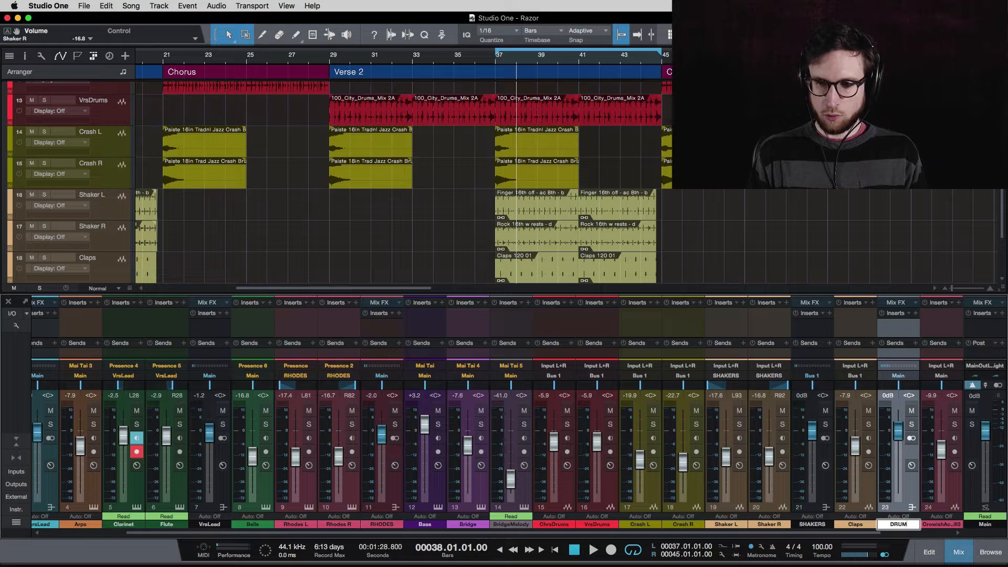
{"action": "type", "text": " BUS"}
{"action": "key", "text": "Return"}
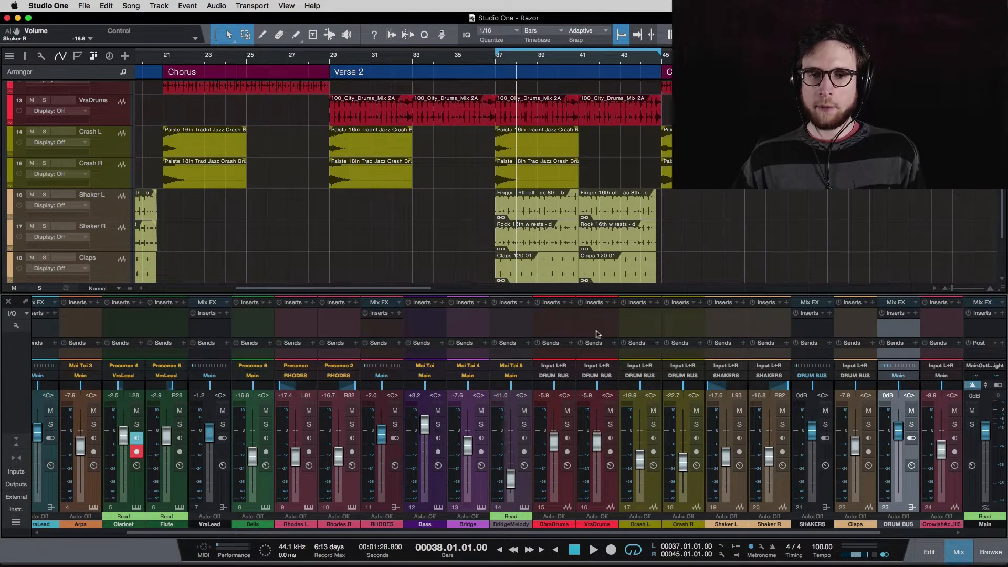
- Review the output routing of the drum, crash, shaker and claps channels and the SHAKERS bus
{"action": "left_click", "coordinate": [557, 329]}
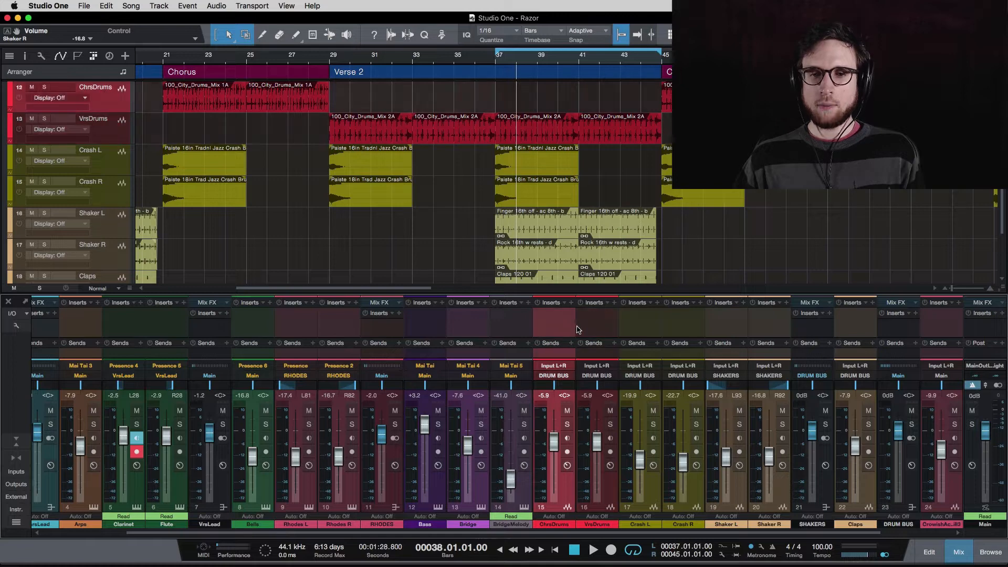
{"action": "left_click", "coordinate": [660, 336]}
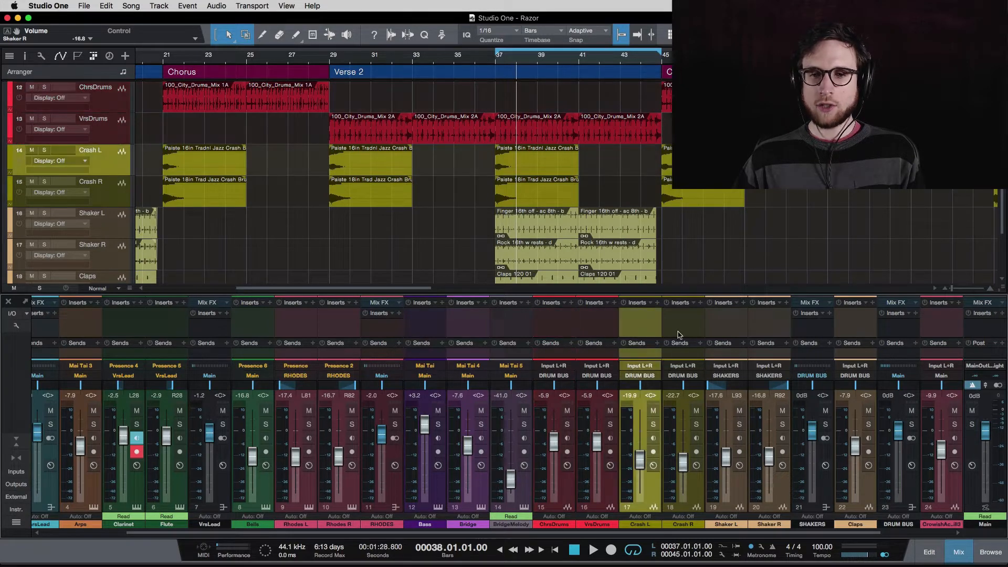
{"action": "left_click", "coordinate": [726, 330]}
{"action": "left_click", "coordinate": [765, 329]}
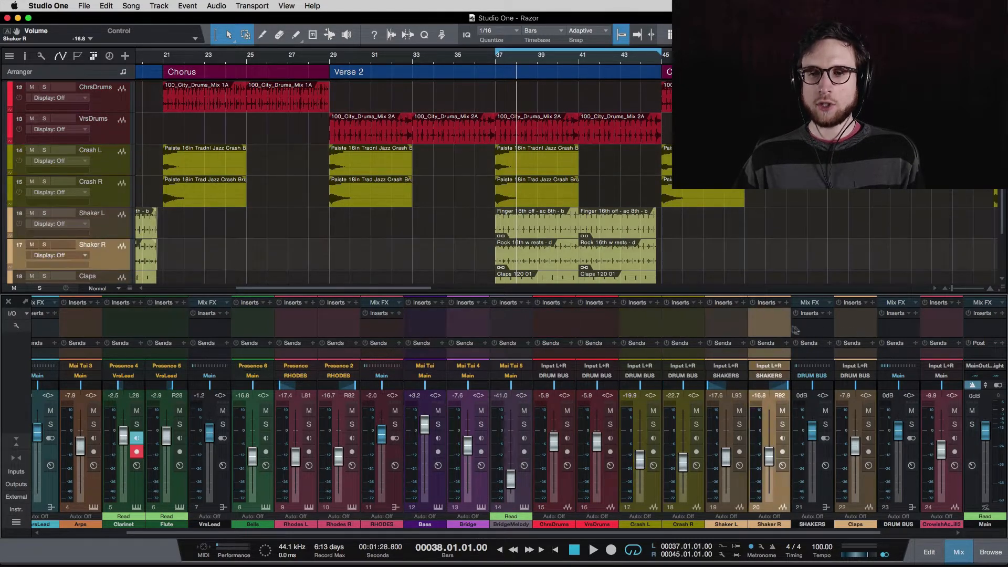
{"action": "left_click", "coordinate": [806, 329]}
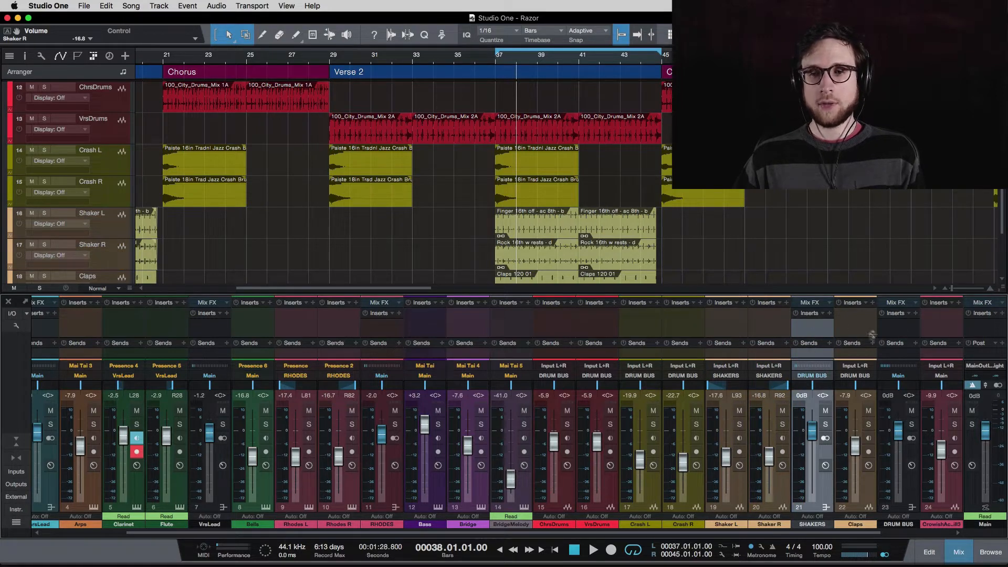
{"action": "left_click", "coordinate": [851, 324]}
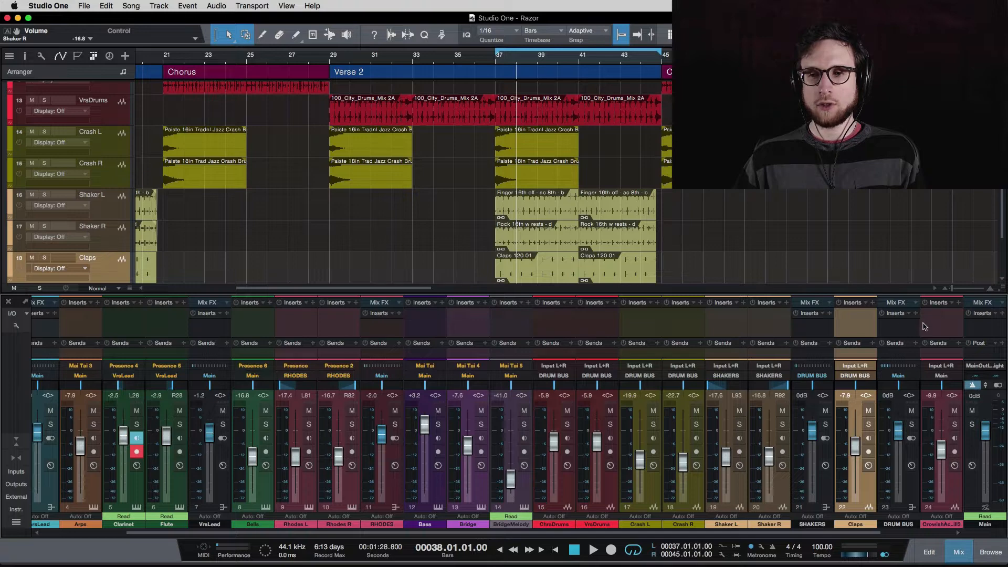
- Play Verse 2 while lowering the SHAKERS bus to -2.3 dB and trying a lower DRUM BUS level
{"action": "key", "text": "space"}
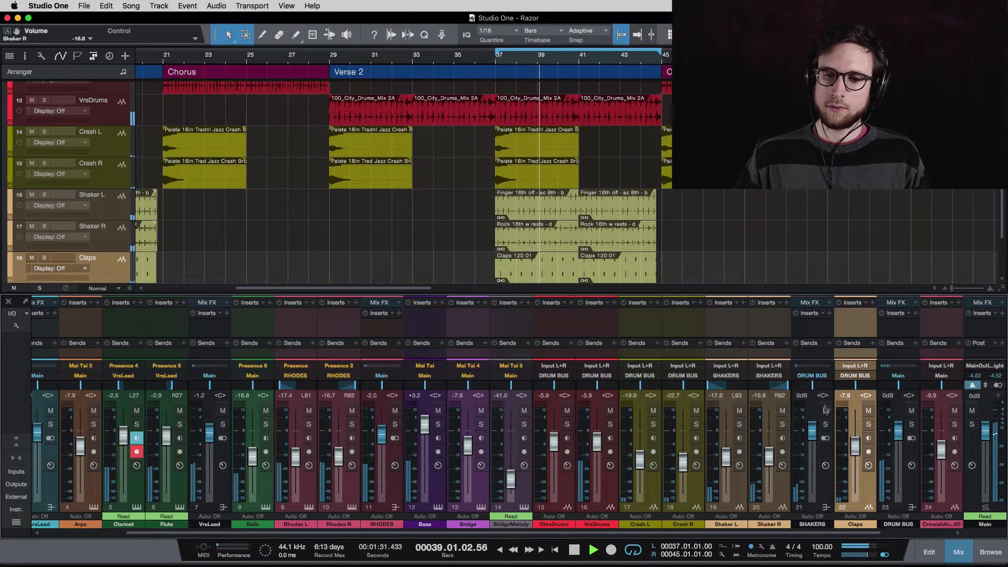
{"action": "left_click_drag", "start_coordinate": [812, 435], "coordinate": [812, 440]}
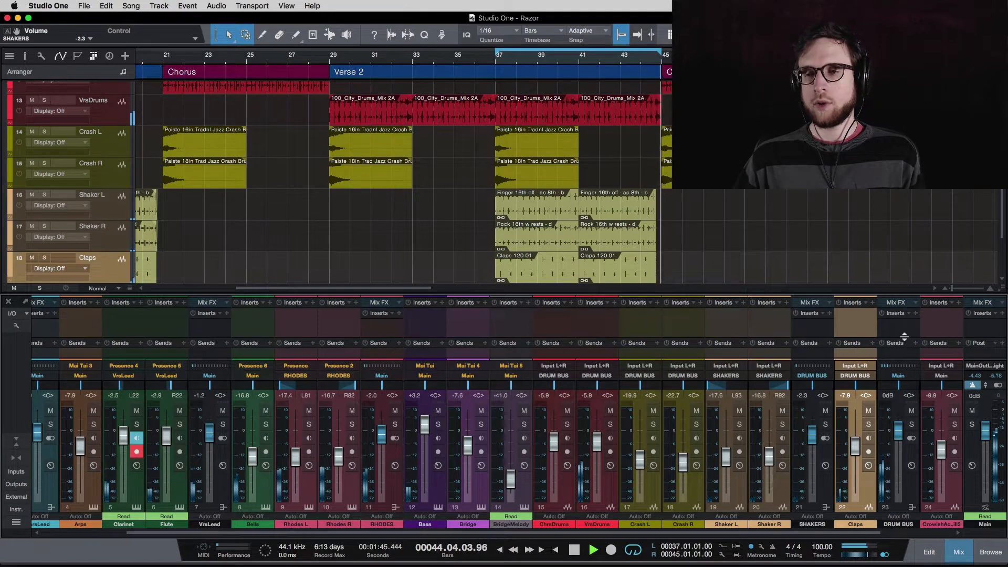
{"action": "left_click_drag", "start_coordinate": [897, 429], "coordinate": [902, 449]}
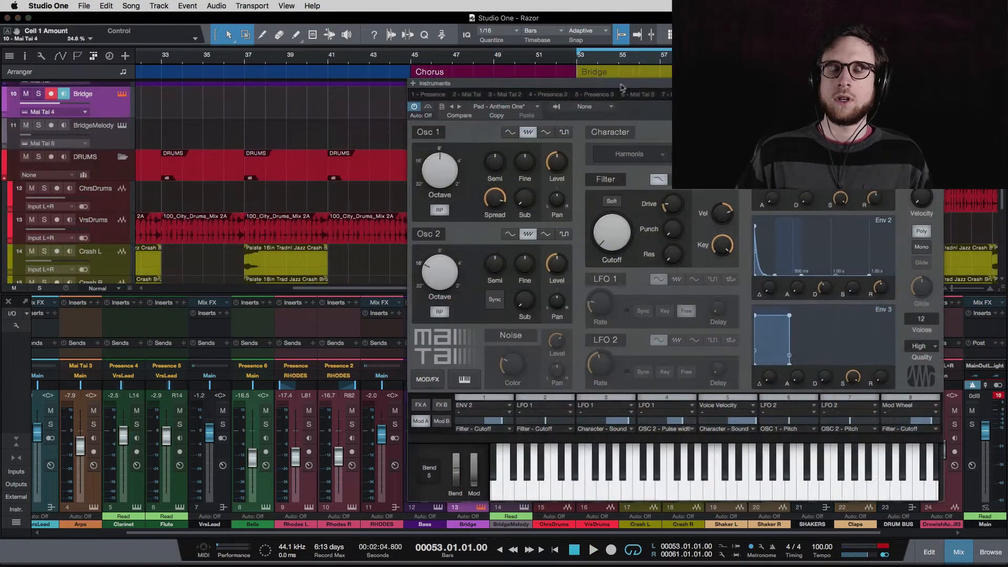
- Move the Mai Tai 4 instrument window clear of the Bridge clips and play the Bridge from bar 53
{"action": "left_click_drag", "start_coordinate": [625, 84], "coordinate": [505, 101]}
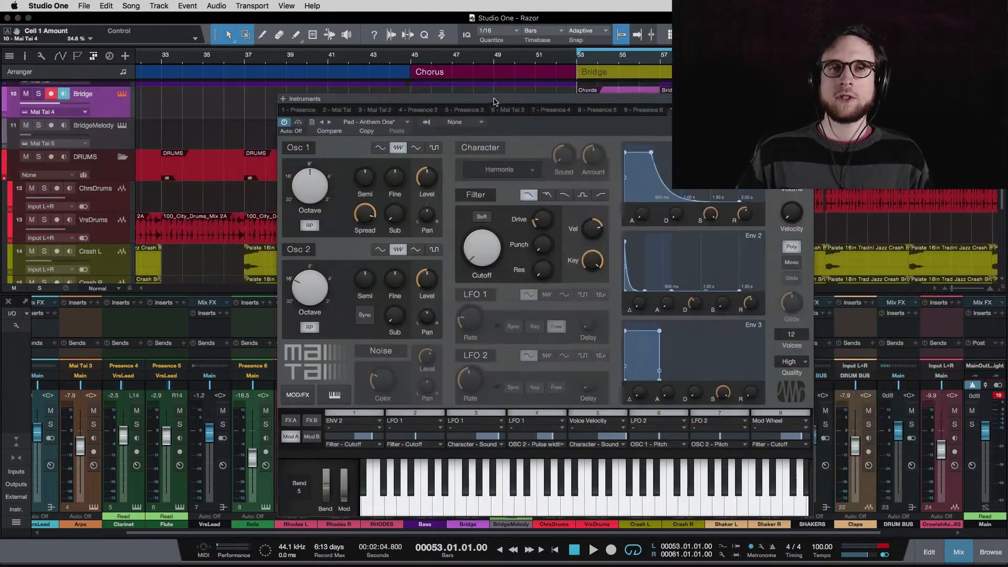
{"action": "left_click_drag", "start_coordinate": [583, 101], "coordinate": [486, 114]}
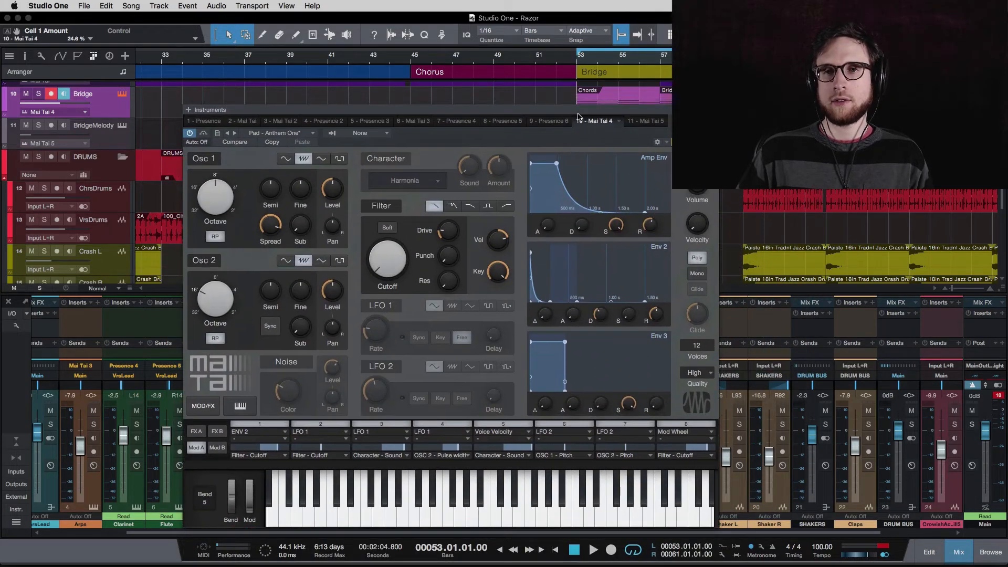
{"action": "key", "text": "space"}
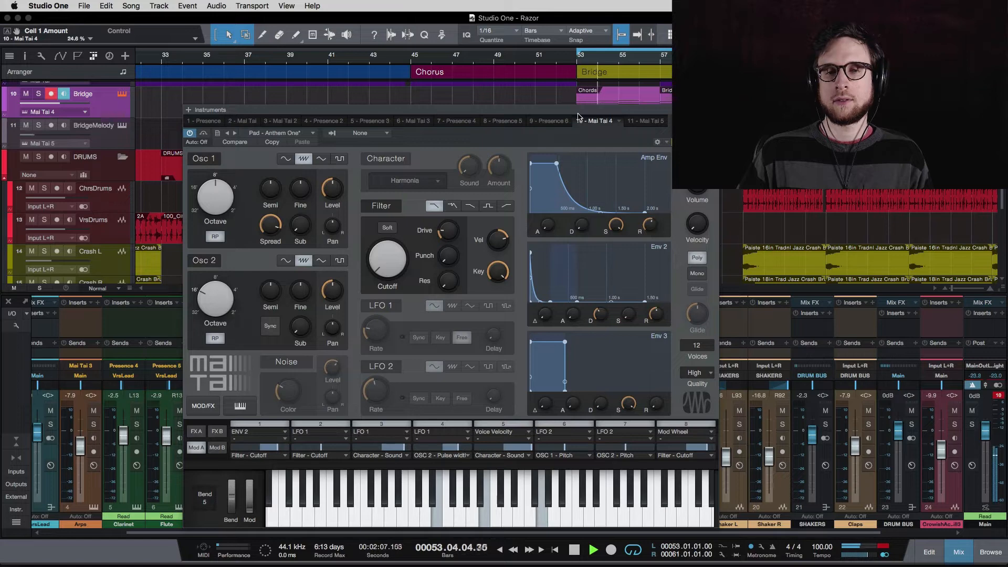
{"action": "key", "text": "space"}
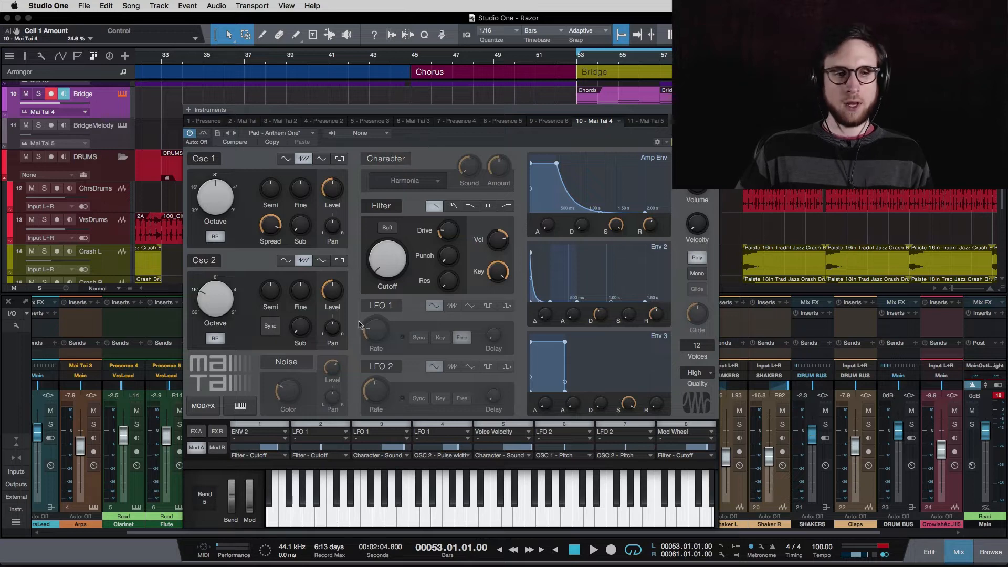
- Examine the Bridge synth's FX A effects and its Mod A modulation slots
{"action": "left_click", "coordinate": [195, 431]}
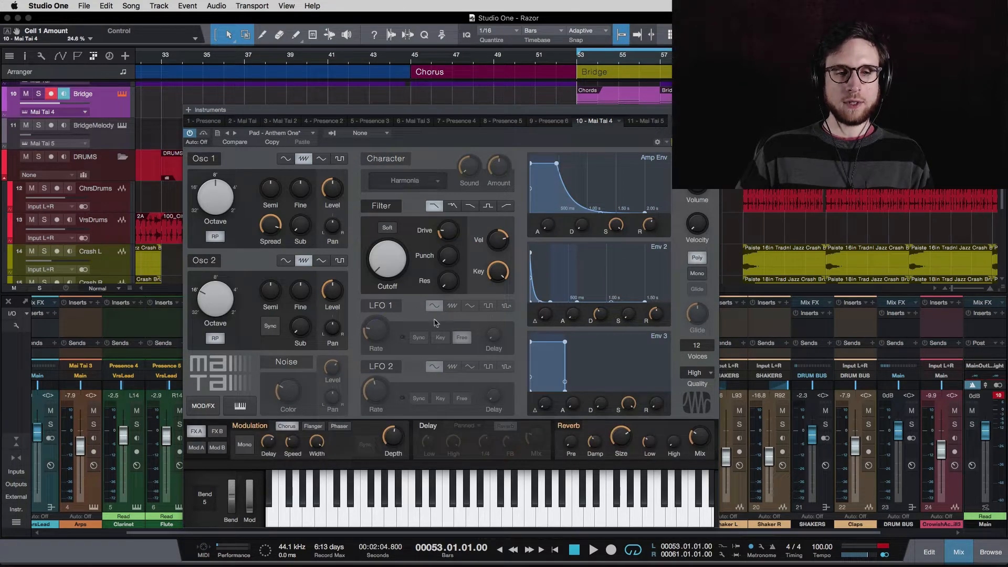
{"action": "left_click", "coordinate": [195, 447]}
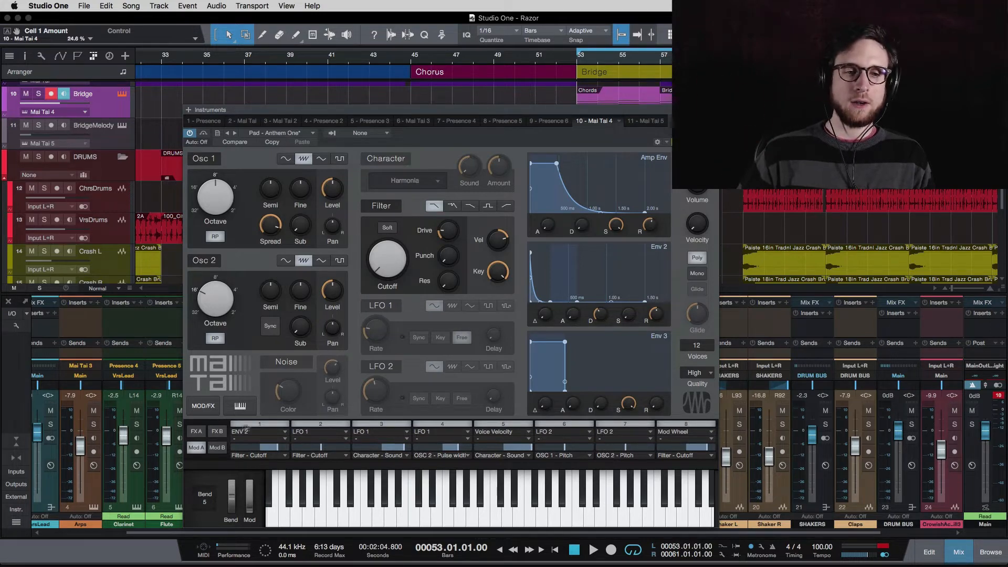
{"action": "left_click", "coordinate": [198, 435]}
{"action": "left_click", "coordinate": [197, 449]}
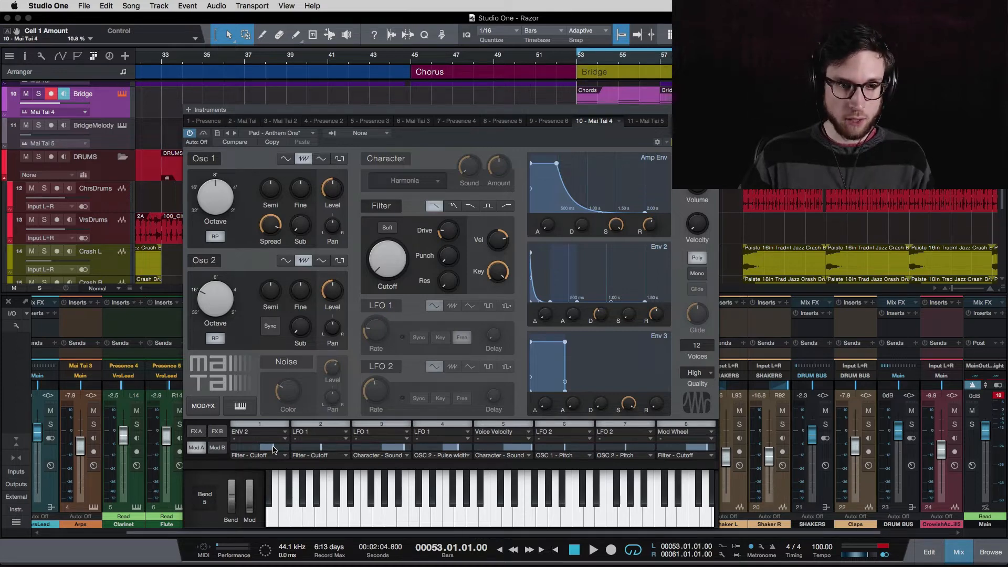
- Play the Bridge from bar 53 while trying different Env 2 to Filter Cutoff modulation amounts, including 100 %, and set it to 18.5 %
{"action": "key", "text": "space"}
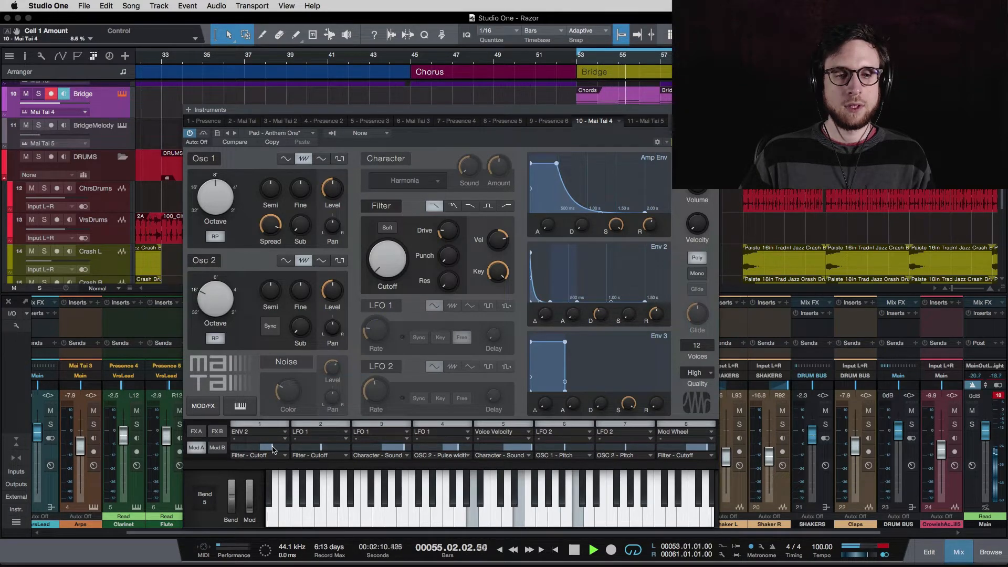
{"action": "key", "text": "space"}
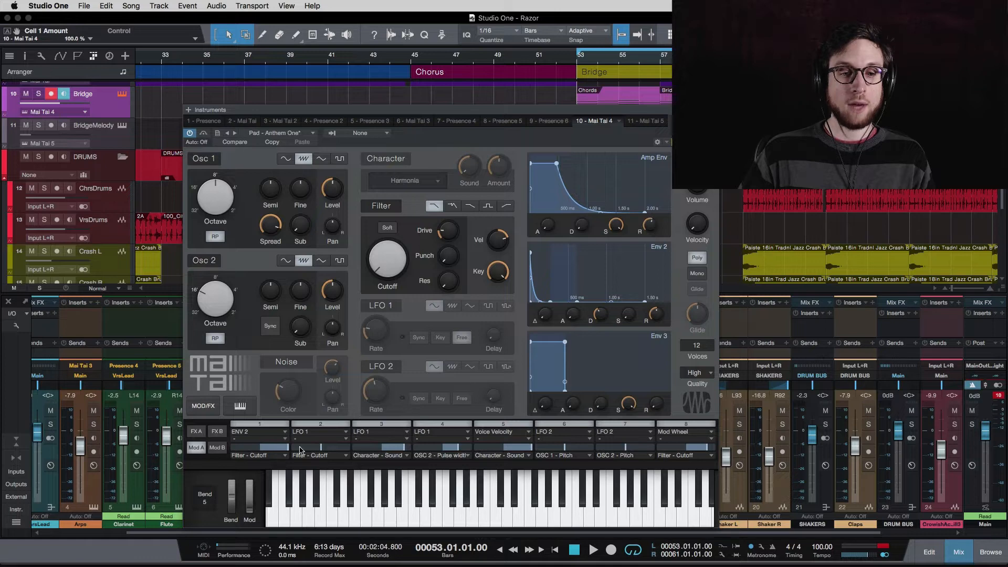
{"action": "key", "text": "space"}
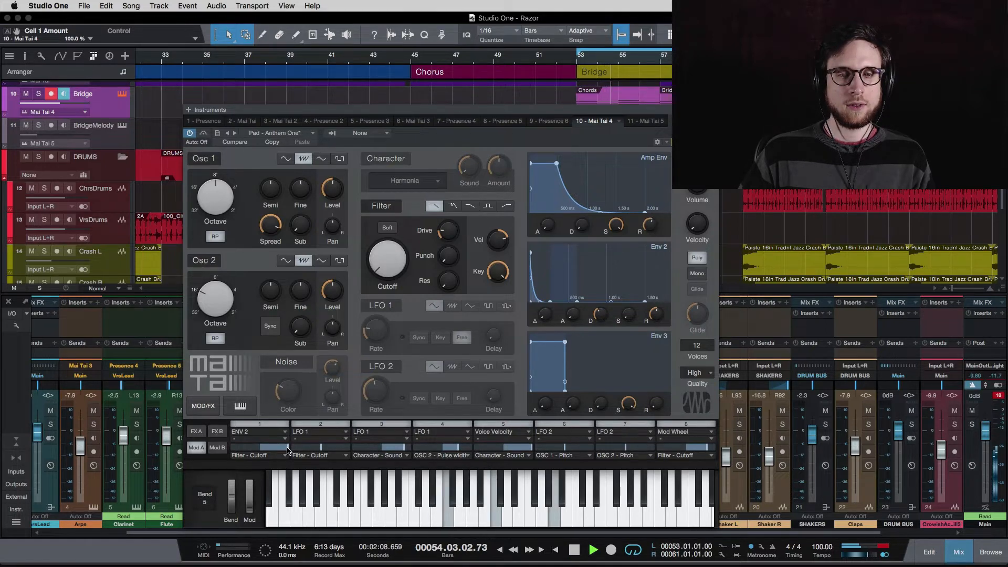
{"action": "key", "text": "space"}
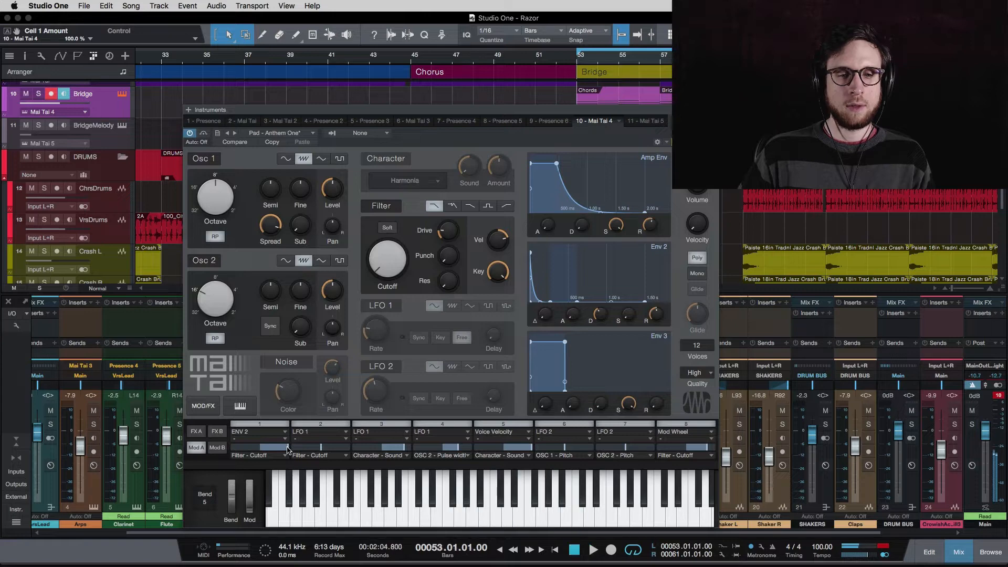
{"action": "key", "text": "space"}
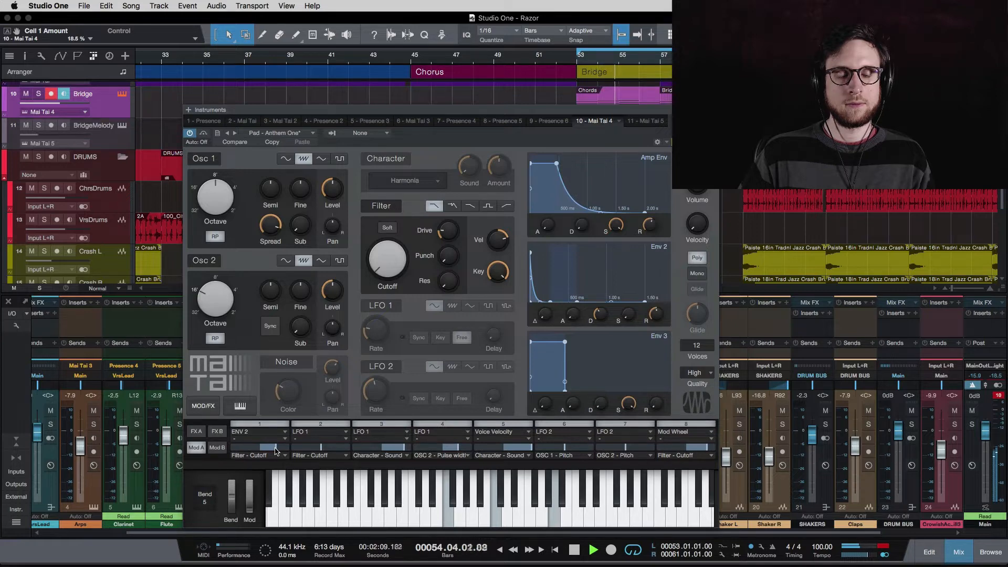
{"action": "key", "text": "space"}
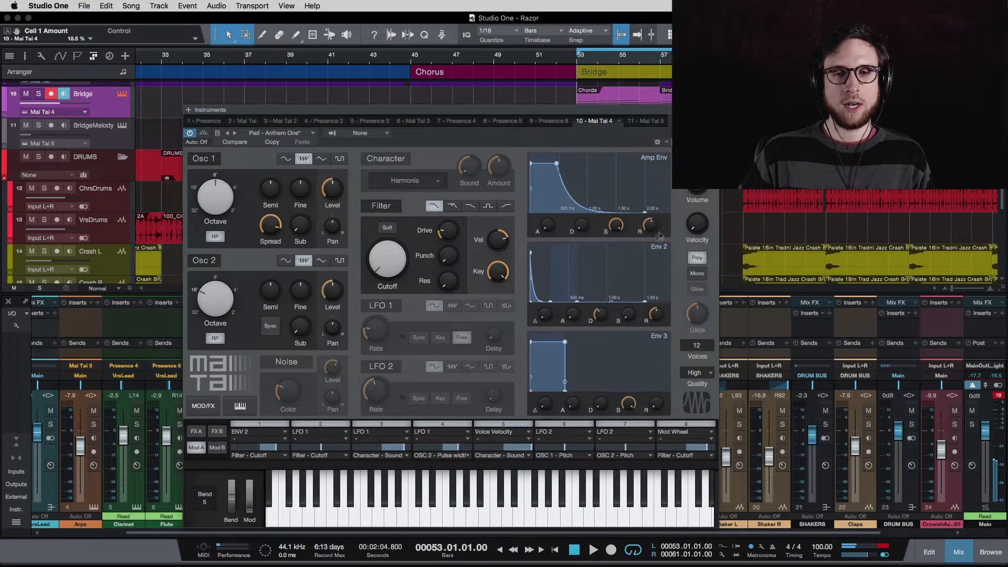
- Set the Bridge synth's Env 2 decay to 442 ms and play the Bridge from bar 53 to hear it
{"action": "left_click_drag", "start_coordinate": [597, 313], "coordinate": [598, 314]}
{"action": "key", "text": "space"}
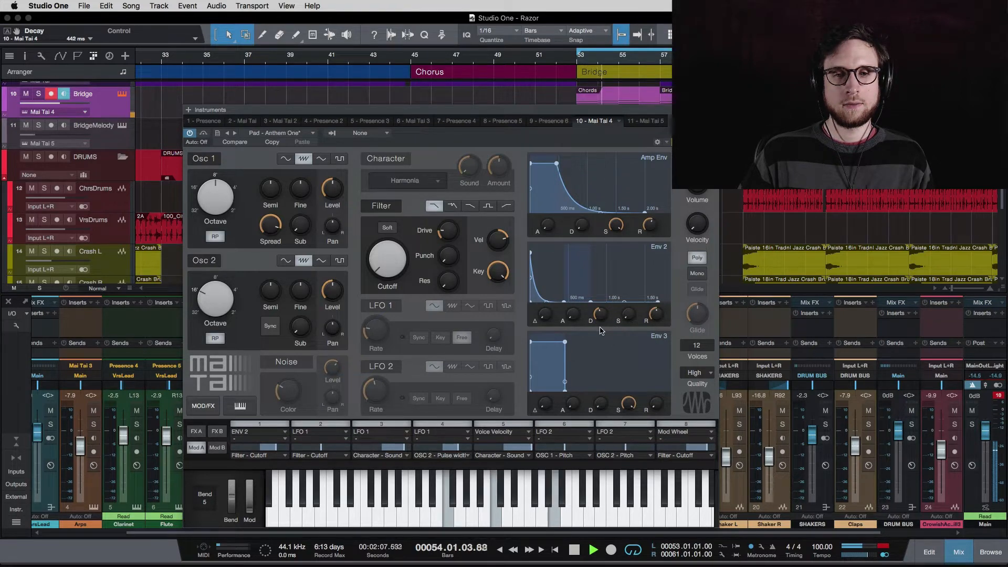
{"action": "key", "text": "space"}
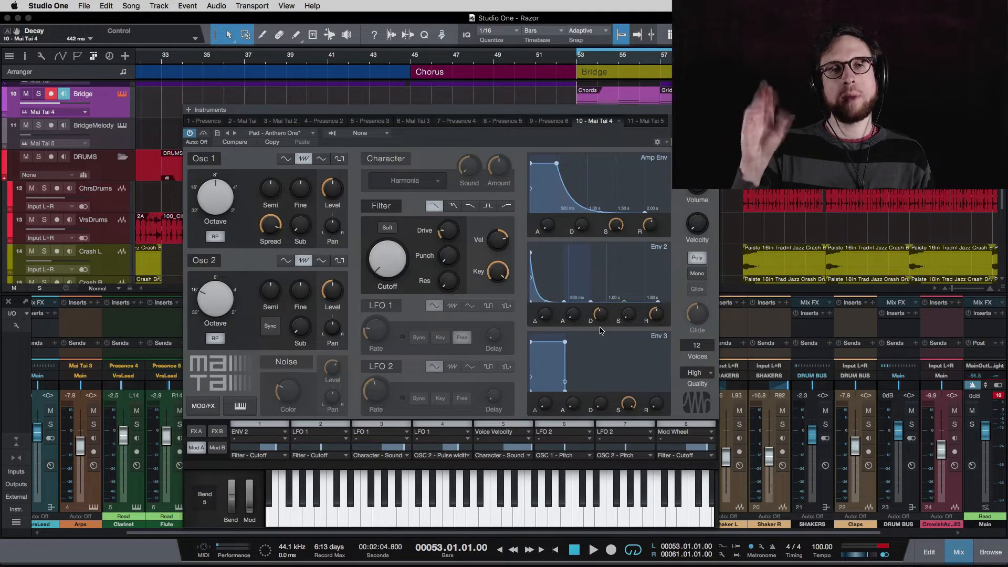
{"action": "key", "text": "space"}
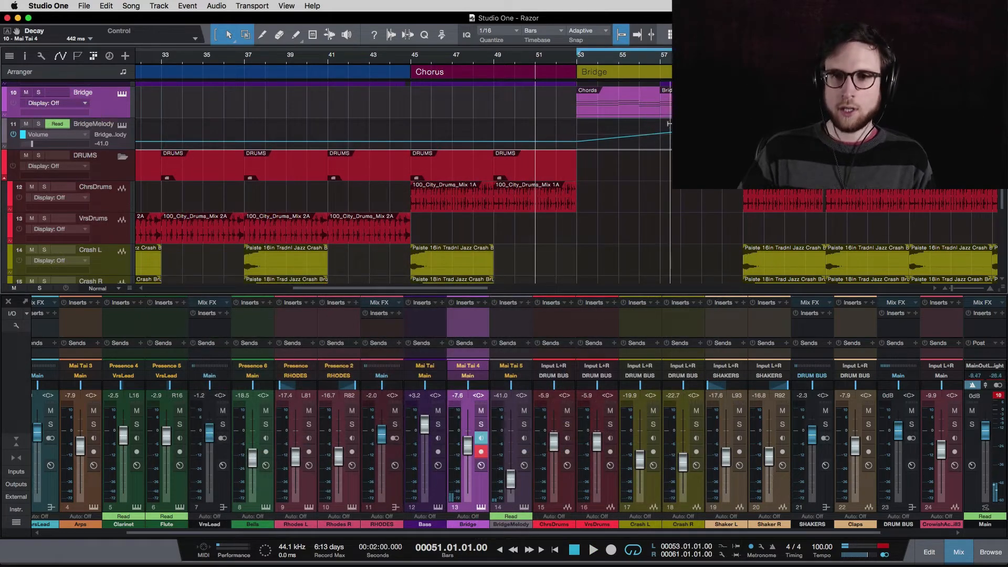
- Examine the automation on the Lead, Clarinet, Flute and BridgeMelody tracks around the Chorus and Bridge
{"action": "scroll", "coordinate": [357, 184], "scroll_direction": "up", "scroll_amount": 3}
{"action": "scroll", "coordinate": [561, 102], "scroll_direction": "up", "scroll_amount": 6}
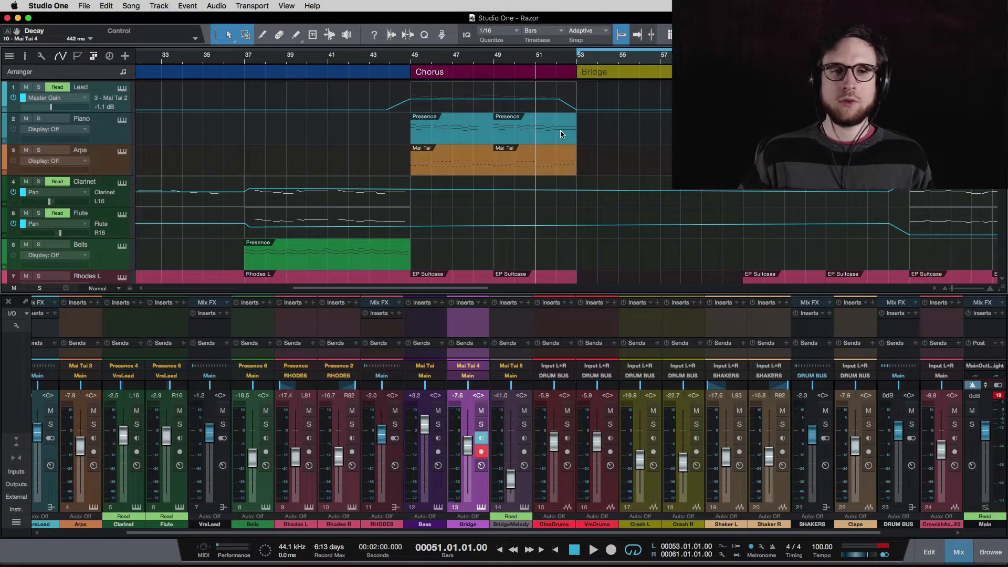
{"action": "left_click", "coordinate": [569, 189]}
{"action": "scroll", "coordinate": [681, 201], "scroll_direction": "down", "scroll_amount": 3}
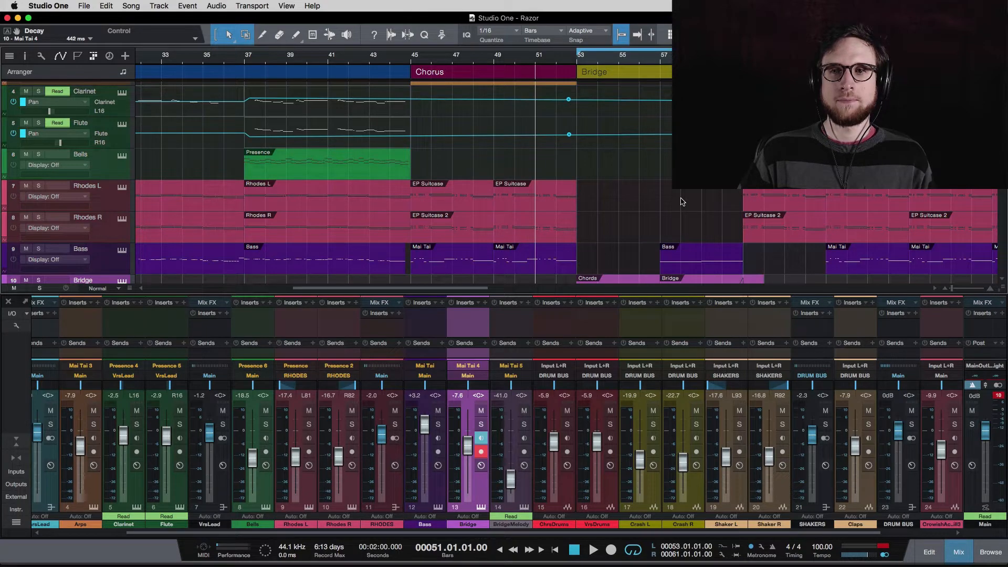
{"action": "scroll", "coordinate": [681, 202], "scroll_direction": "up", "scroll_amount": 3}
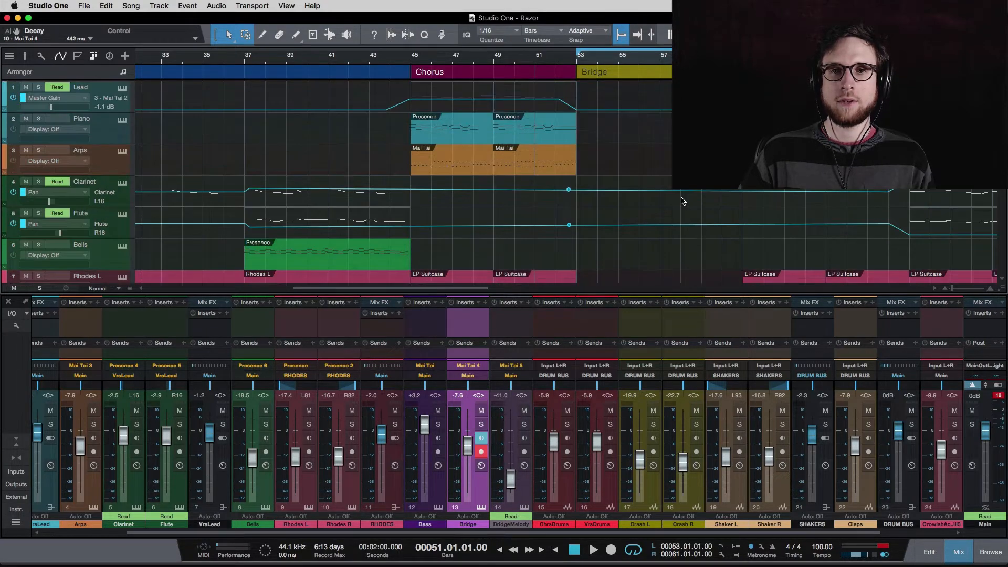
{"action": "scroll", "coordinate": [682, 201], "scroll_direction": "down", "scroll_amount": 6}
{"action": "scroll", "coordinate": [682, 198], "scroll_direction": "up", "scroll_amount": 5}
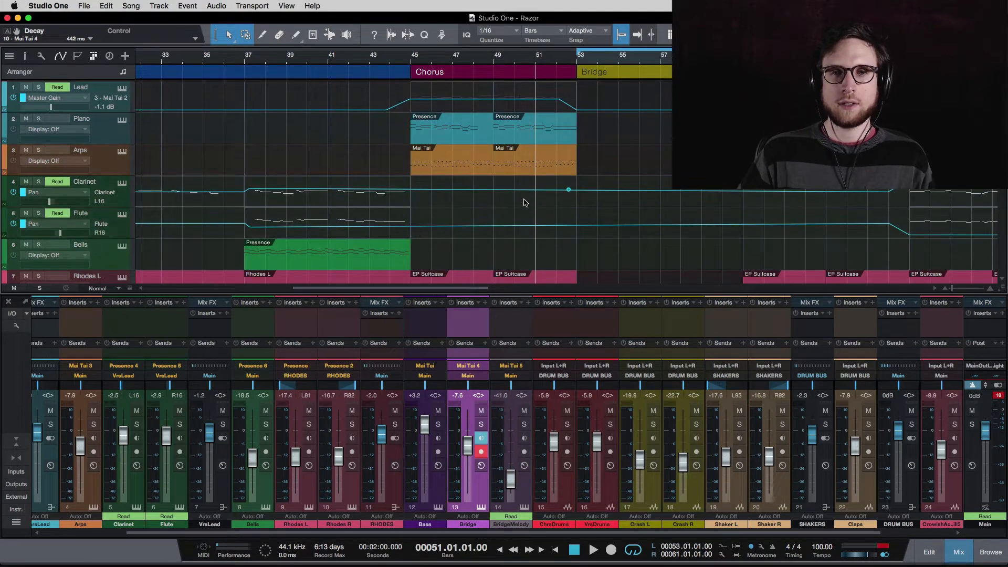
{"action": "scroll", "coordinate": [634, 170], "scroll_direction": "down", "scroll_amount": 8}
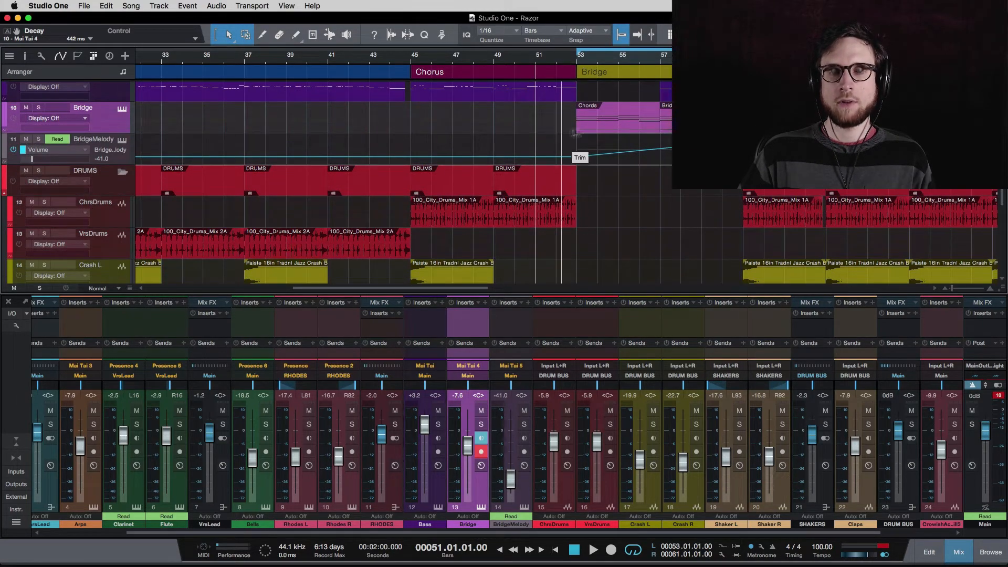
{"action": "scroll", "coordinate": [525, 142], "scroll_direction": "up", "scroll_amount": 5}
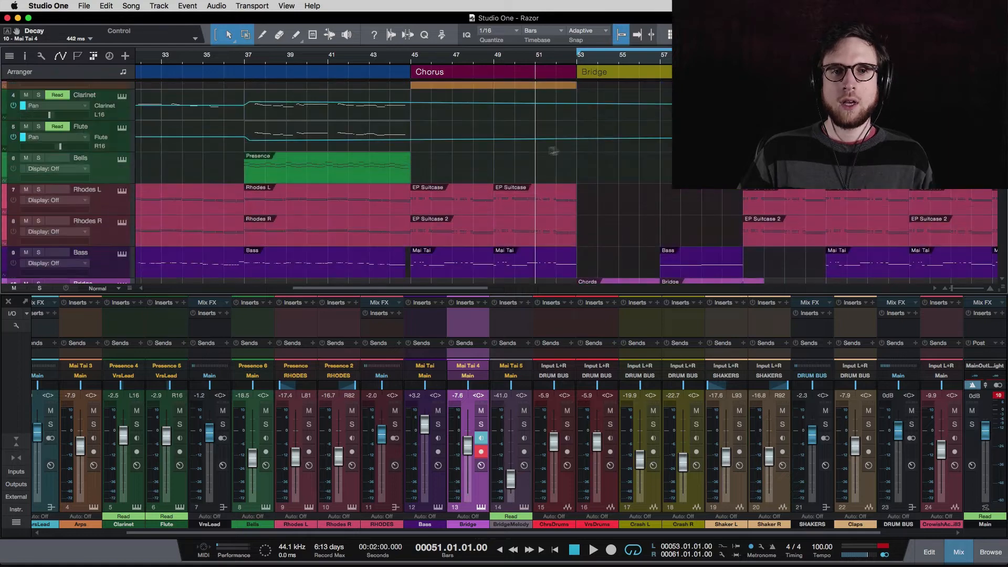
{"action": "scroll", "coordinate": [545, 153], "scroll_direction": "up", "scroll_amount": 2}
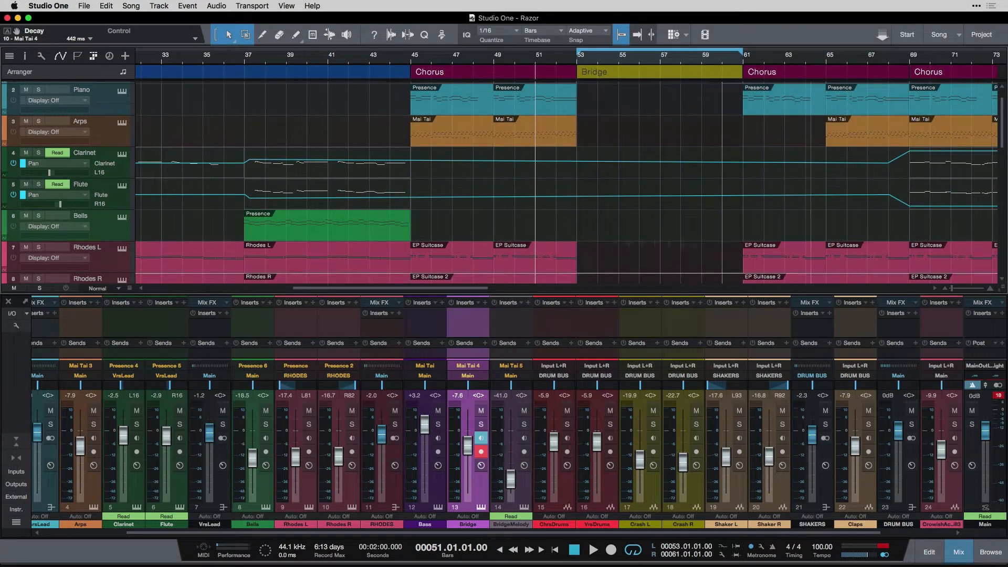
- Reshape the Flute and Clarinet pan automation, adding a point on each at about bars 49 and 47 and deleting both points at bar 68
{"action": "mouse_move", "coordinate": [249, 201]}
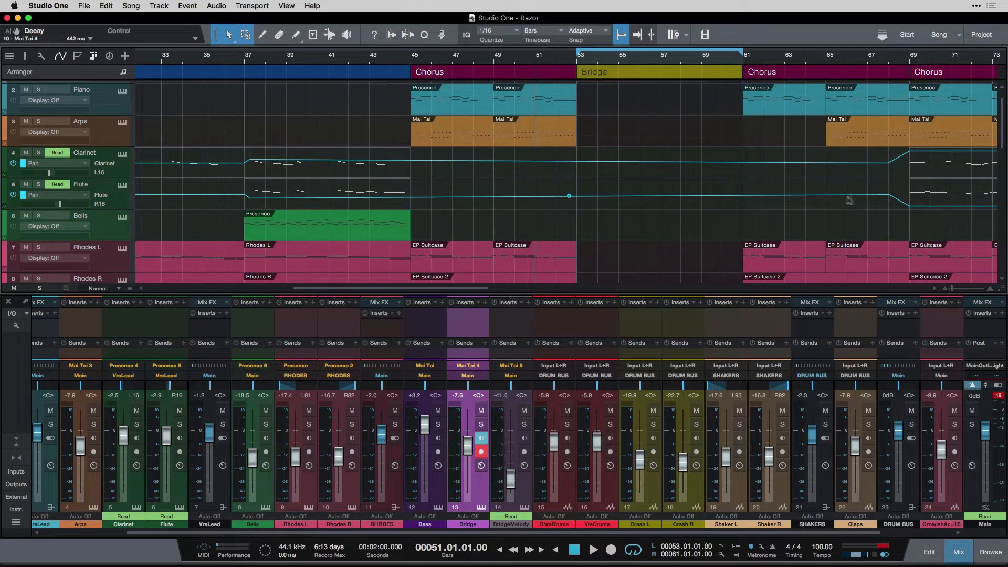
{"action": "mouse_move", "coordinate": [892, 199]}
{"action": "left_click_drag", "start_coordinate": [490, 197], "coordinate": [488, 203]}
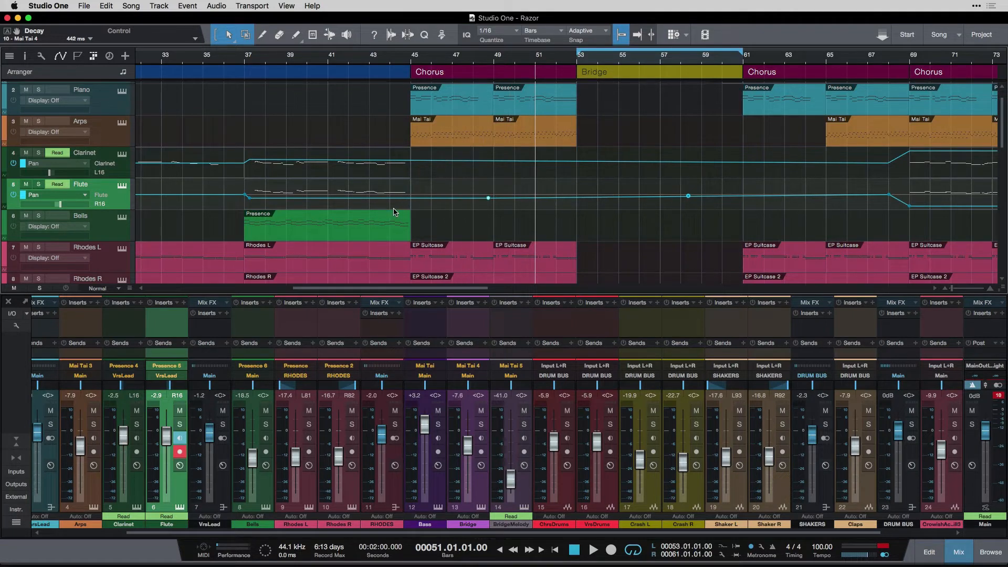
{"action": "left_click", "coordinate": [453, 162]}
{"action": "left_click_drag", "start_coordinate": [455, 161], "coordinate": [457, 159]}
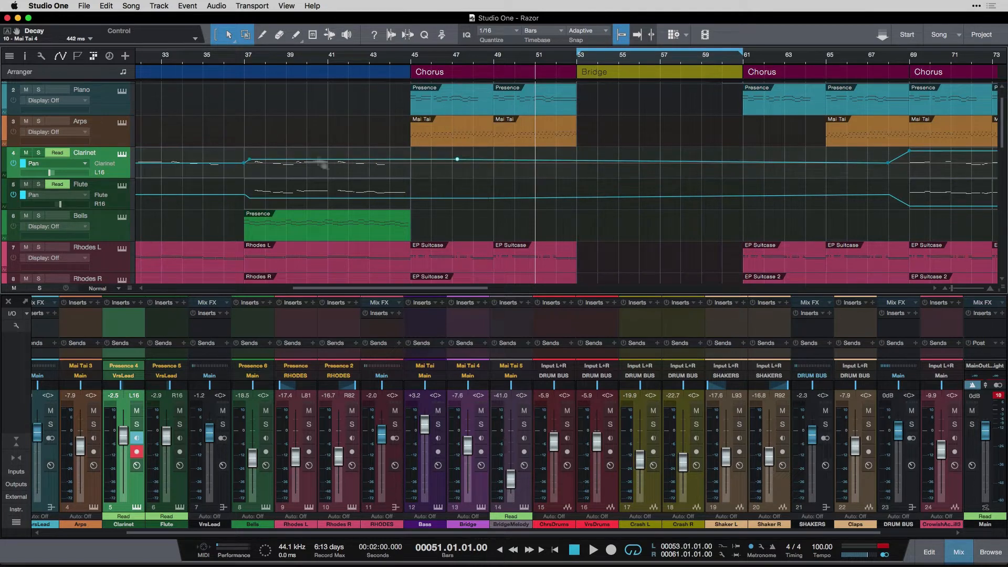
{"action": "double_click", "coordinate": [887, 164]}
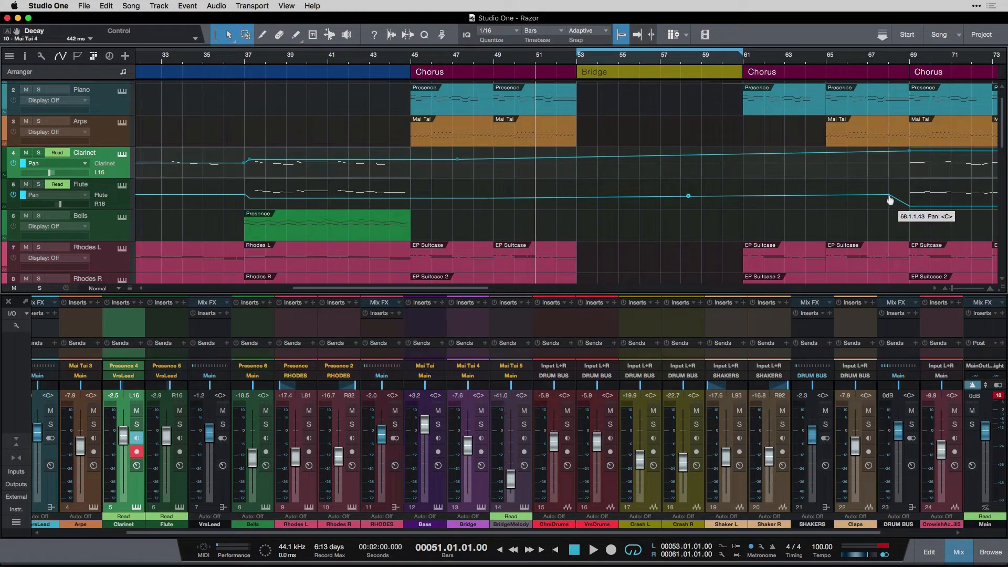
{"action": "double_click", "coordinate": [888, 197]}
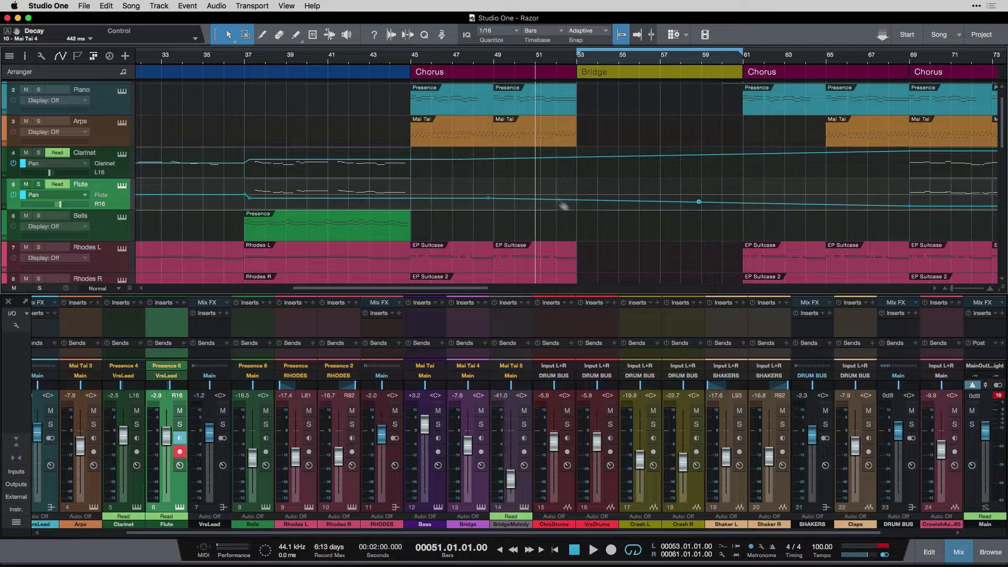
- Examine the arrangement across all tracks, from the Bridge back to the first Chorus and down to the effect tracks and Main
{"action": "scroll", "coordinate": [667, 210], "scroll_direction": "down", "scroll_amount": 3}
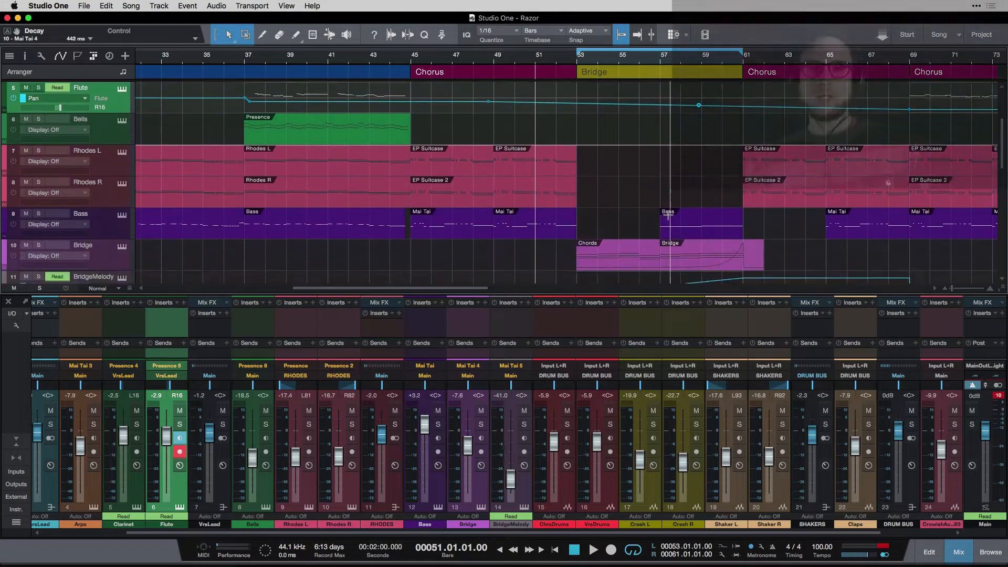
{"action": "scroll", "coordinate": [678, 211], "scroll_direction": "down", "scroll_amount": 7}
{"action": "scroll", "coordinate": [685, 210], "scroll_direction": "right", "scroll_amount": 10}
{"action": "scroll", "coordinate": [676, 211], "scroll_direction": "left", "scroll_amount": 9}
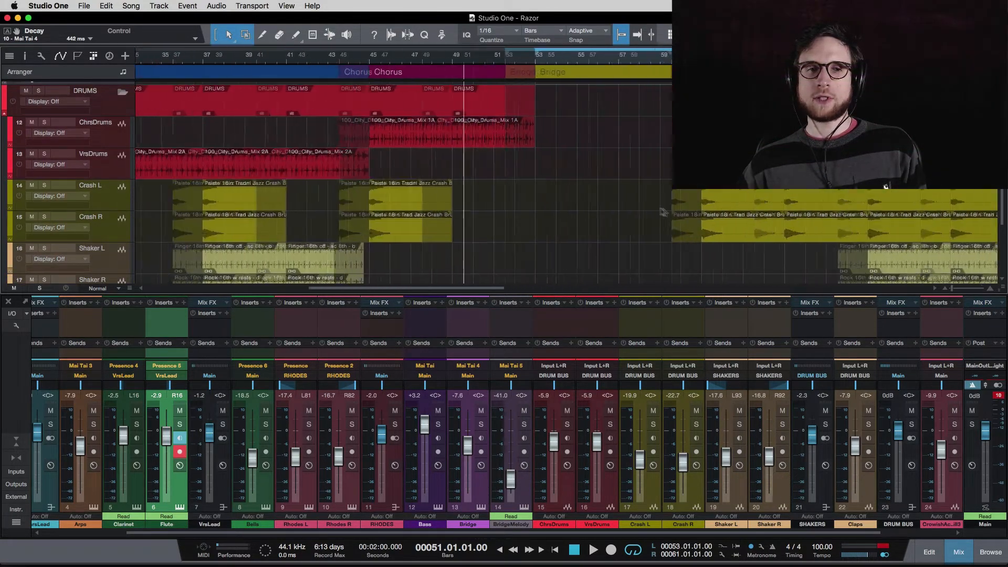
{"action": "scroll", "coordinate": [663, 212], "scroll_direction": "left", "scroll_amount": 10}
{"action": "scroll", "coordinate": [597, 205], "scroll_direction": "up", "scroll_amount": 4}
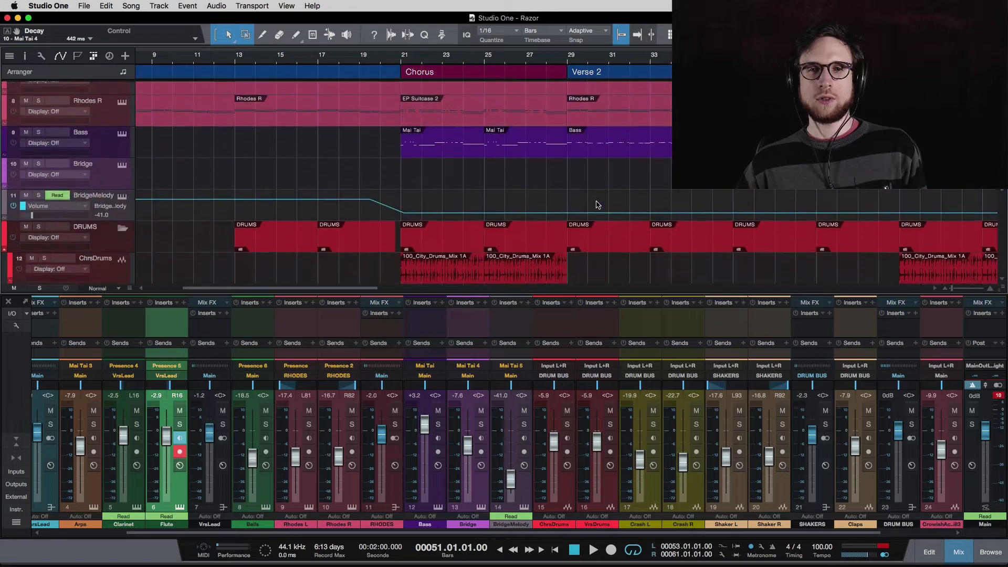
{"action": "scroll", "coordinate": [597, 205], "scroll_direction": "down", "scroll_amount": 9}
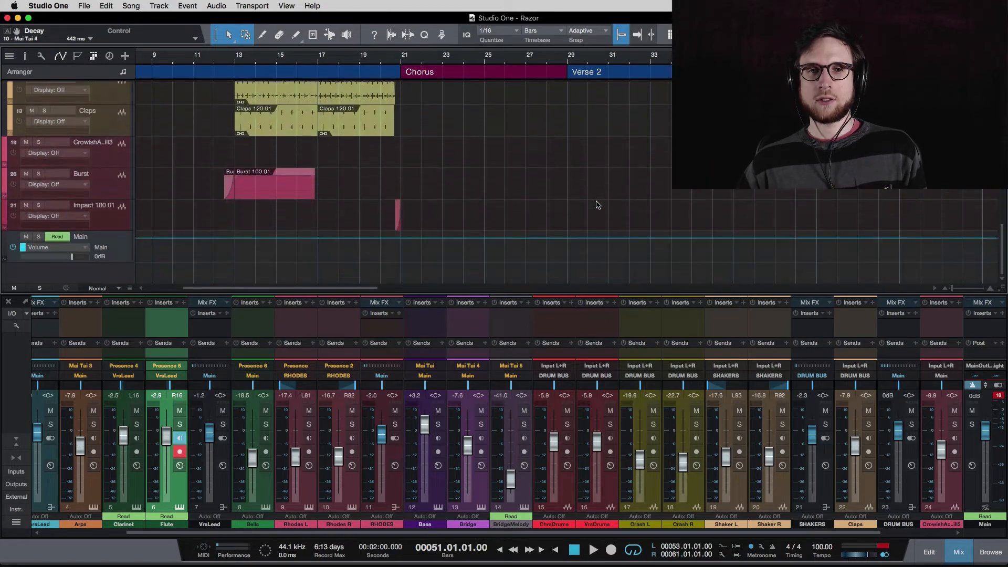
{"action": "scroll", "coordinate": [597, 205], "scroll_direction": "up", "scroll_amount": 17}
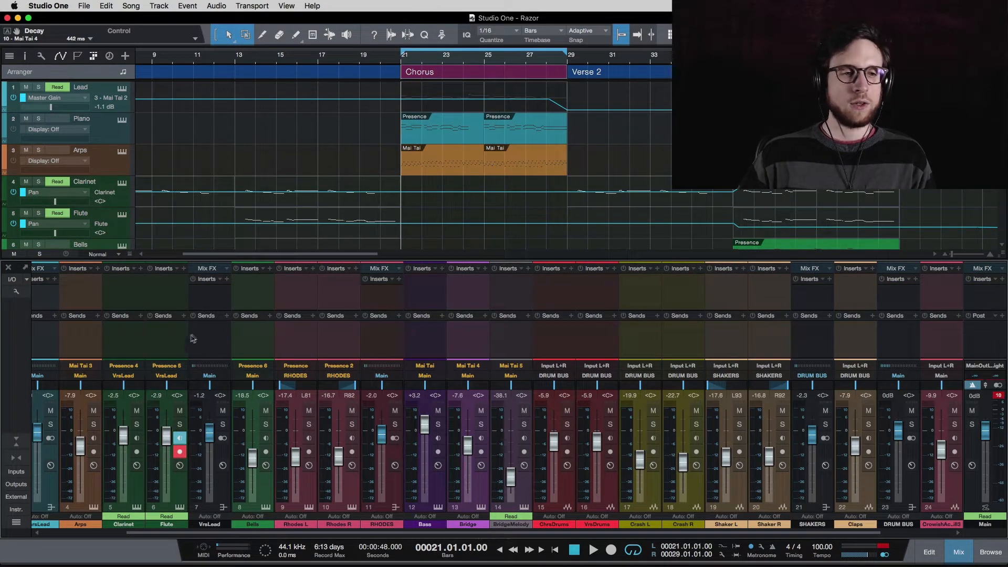
- Solo the Lead channel and play the first Chorus from bar 21
{"action": "scroll", "coordinate": [194, 338], "scroll_direction": "left", "scroll_amount": 3}
{"action": "left_click", "coordinate": [65, 424]}
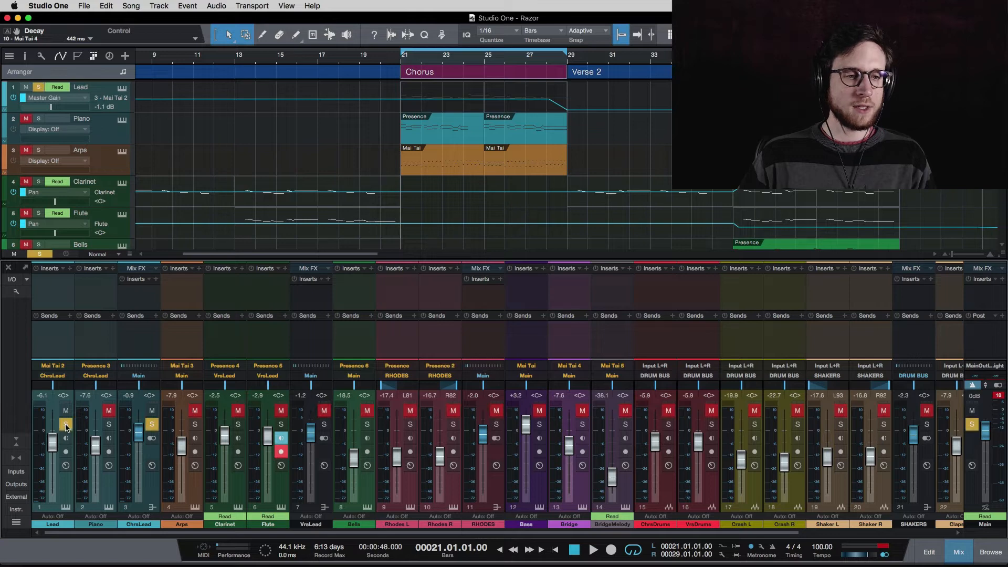
{"action": "key", "text": "space"}
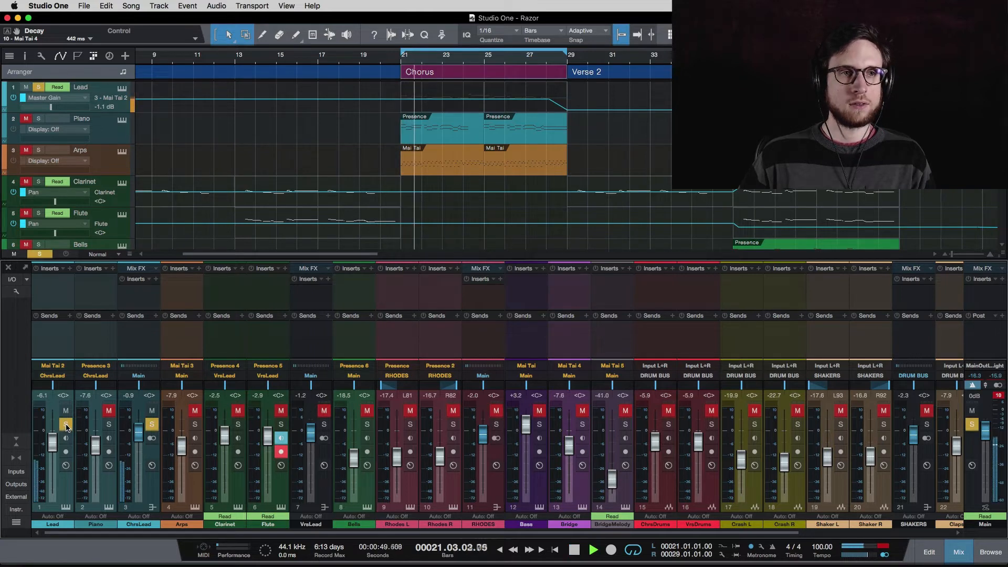
{"action": "key", "text": "space"}
{"action": "left_click", "coordinate": [65, 507]}
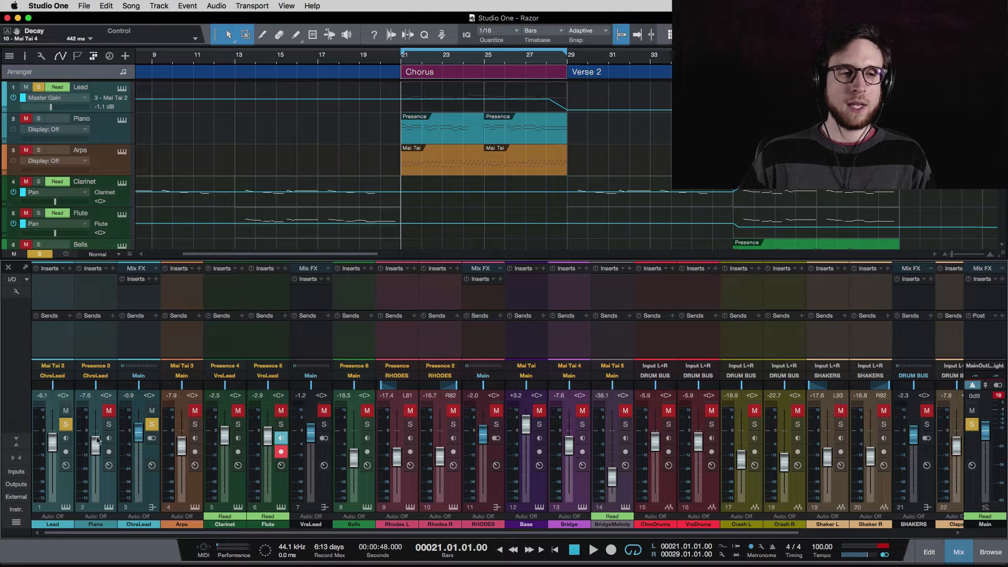
- Solo the Piano channel instead of the Lead and play the first Chorus from bar 21
{"action": "left_click", "coordinate": [106, 426]}
{"action": "left_click", "coordinate": [63, 423]}
{"action": "key", "text": "space"}
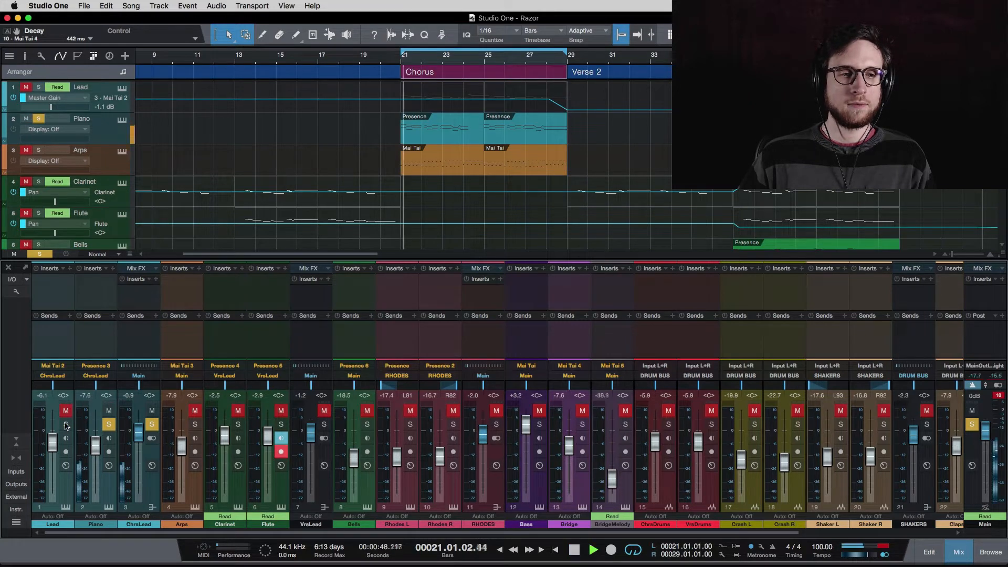
{"action": "key", "text": "space"}
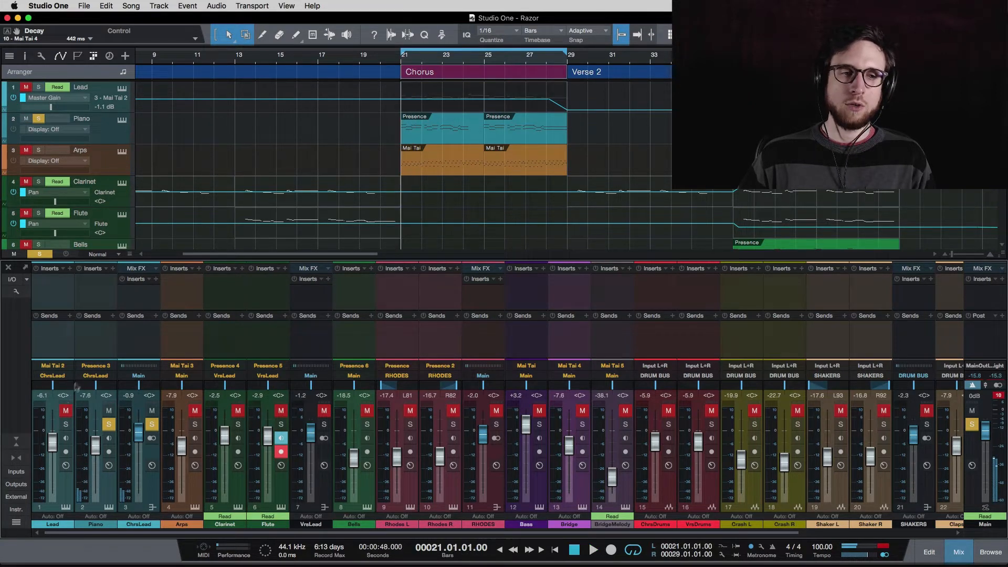
- Add a send from the Piano channel to a new FX channel and insert Room Reverb on that FX channel
{"action": "left_click", "coordinate": [101, 339]}
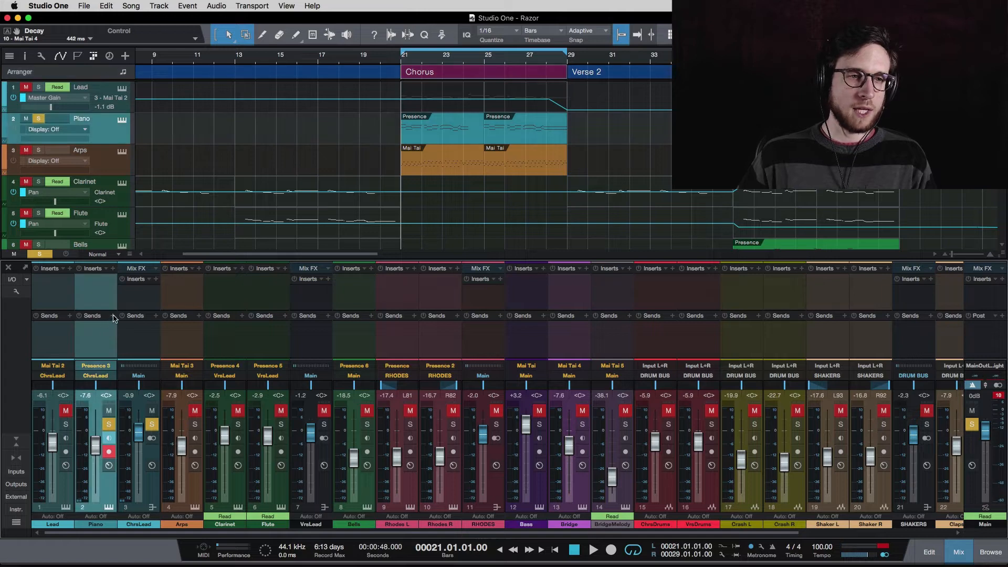
{"action": "left_click", "coordinate": [112, 316]}
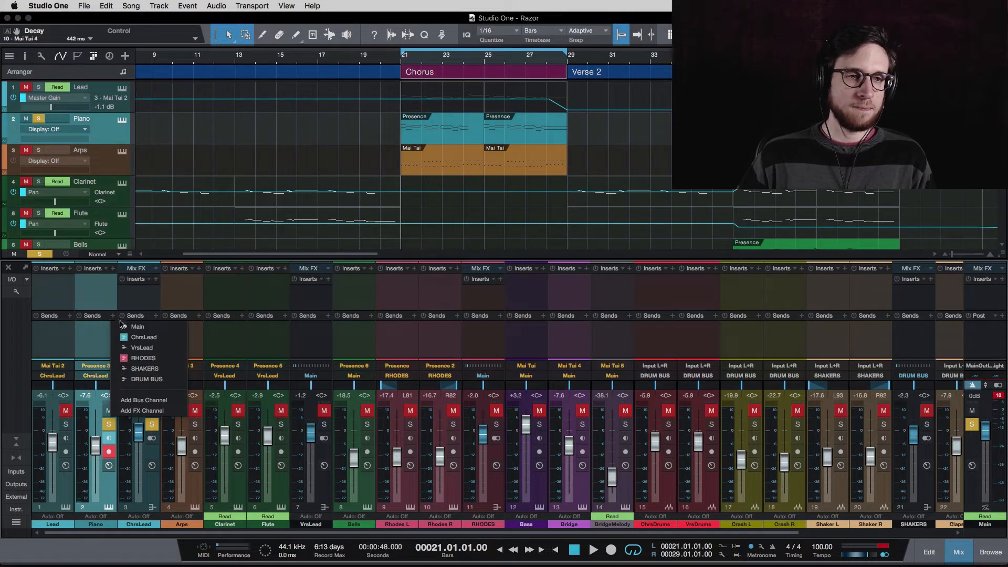
{"action": "left_click", "coordinate": [140, 411]}
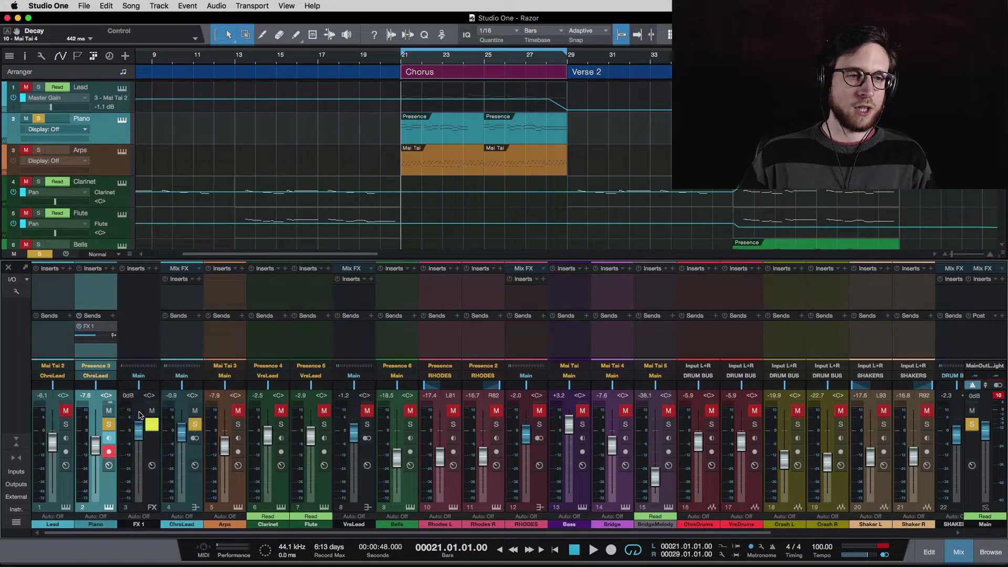
{"action": "left_click", "coordinate": [152, 268]}
{"action": "left_click", "coordinate": [213, 343]}
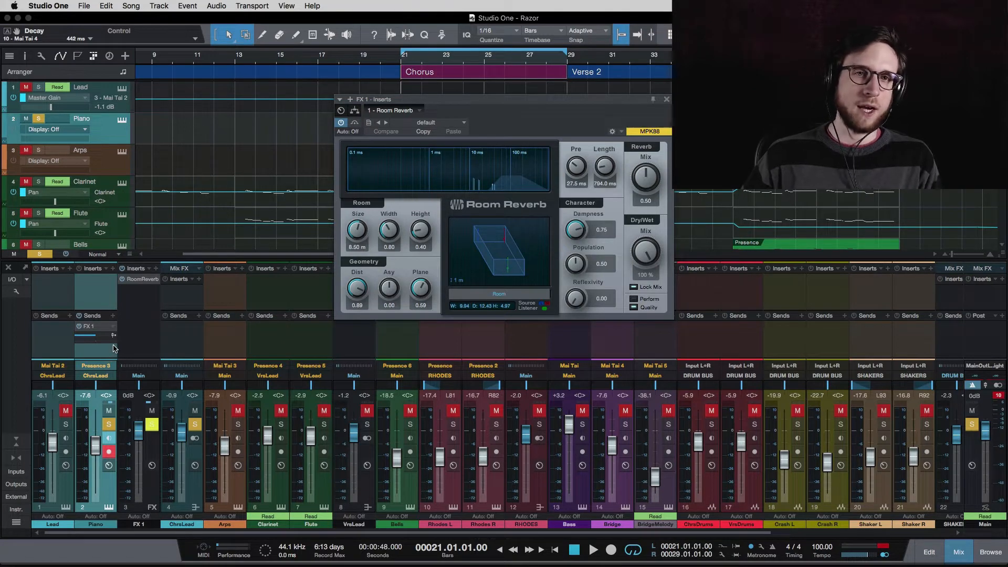
- Raise the Piano channel's FX 1 send level to +1.0 dB while playing the first Chorus
{"action": "key", "text": "space"}
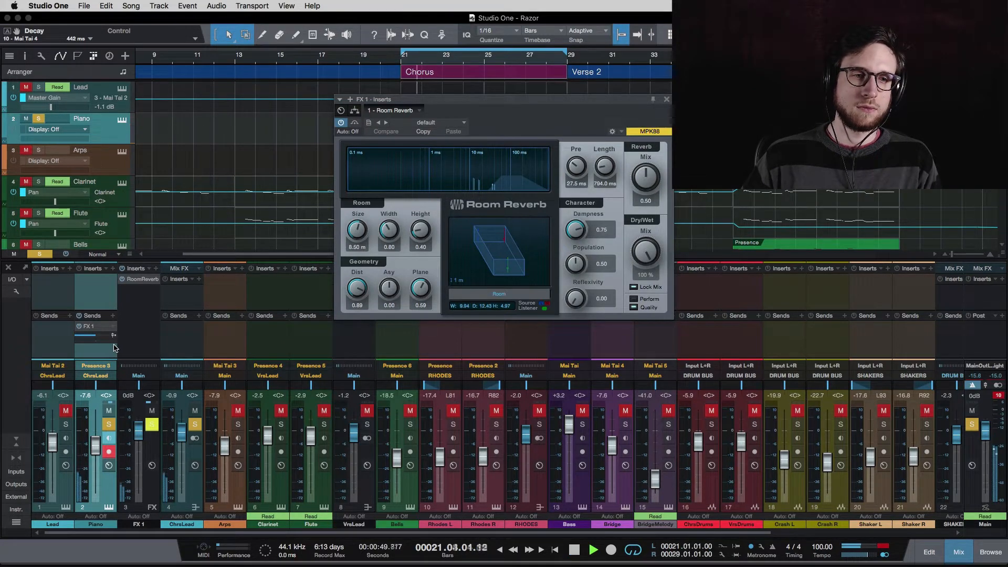
{"action": "mouse_move", "coordinate": [96, 337]}
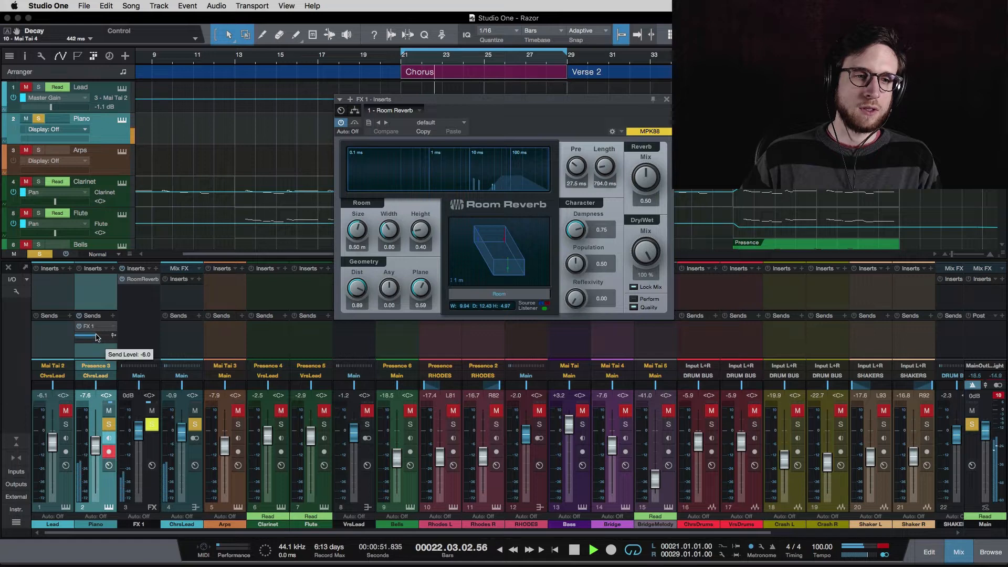
{"action": "left_click_drag", "start_coordinate": [96, 337], "coordinate": [102, 337]}
{"action": "key", "text": "space"}
- Load the Factory Hall preset in Room Reverb and listen to the first Chorus with it
{"action": "left_click", "coordinate": [451, 123]}
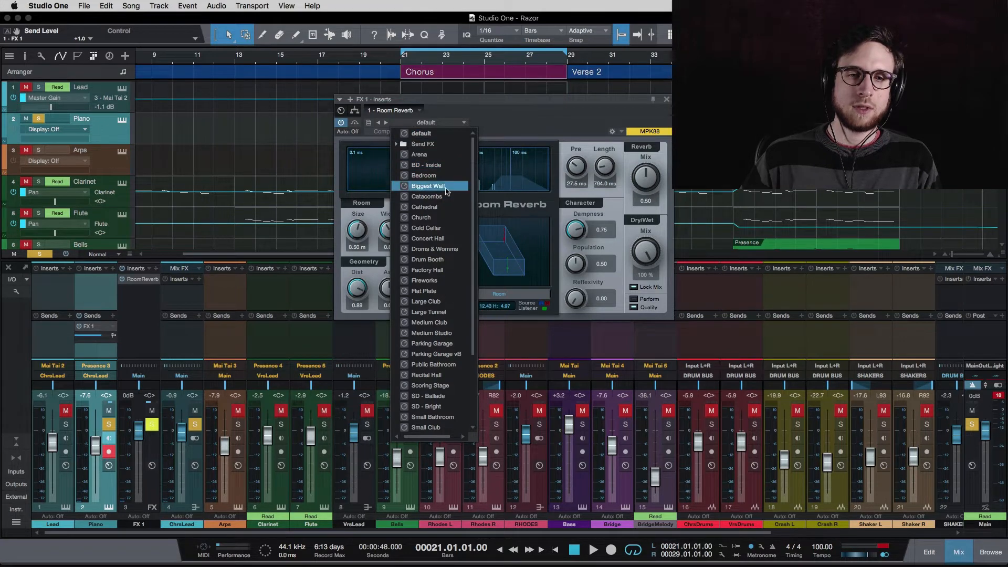
{"action": "scroll", "coordinate": [446, 191], "scroll_direction": "down", "scroll_amount": 5}
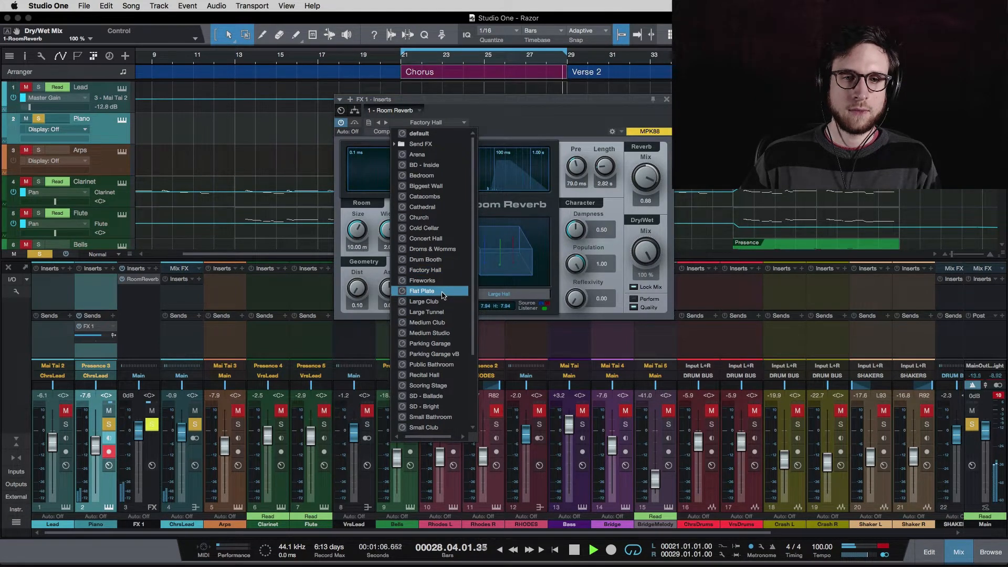
{"action": "left_click", "coordinate": [516, 125]}
{"action": "key", "text": "space"}
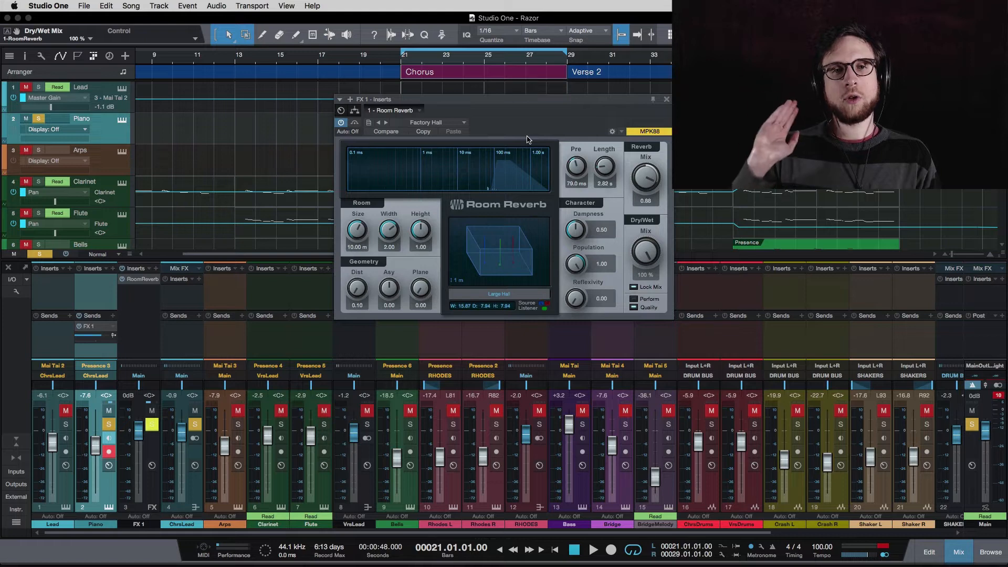
- Shorten the Room Reverb predelay to 22.8 ms, replaying the start of the Chorus to judge it
{"action": "key", "text": "space"}
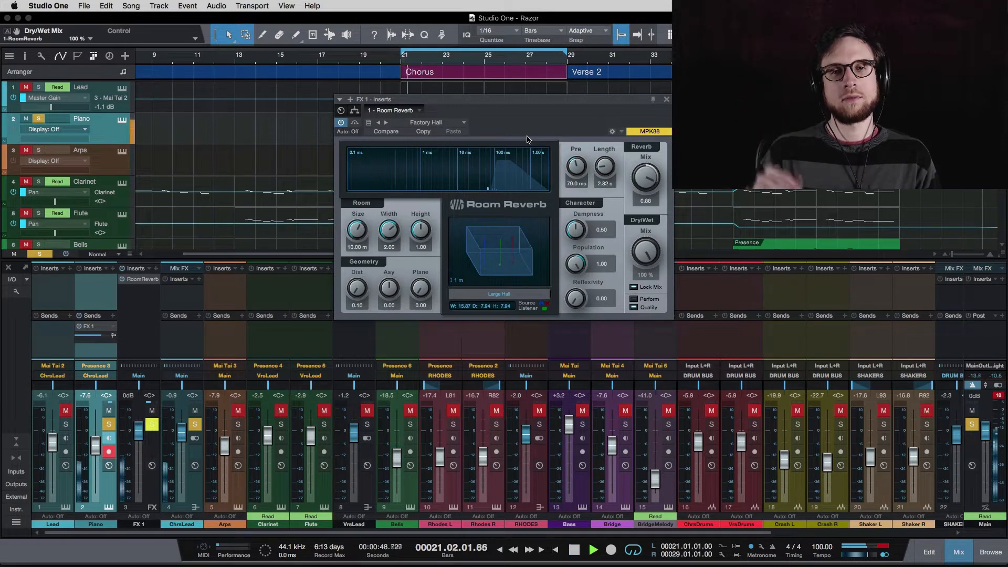
{"action": "key", "text": "space"}
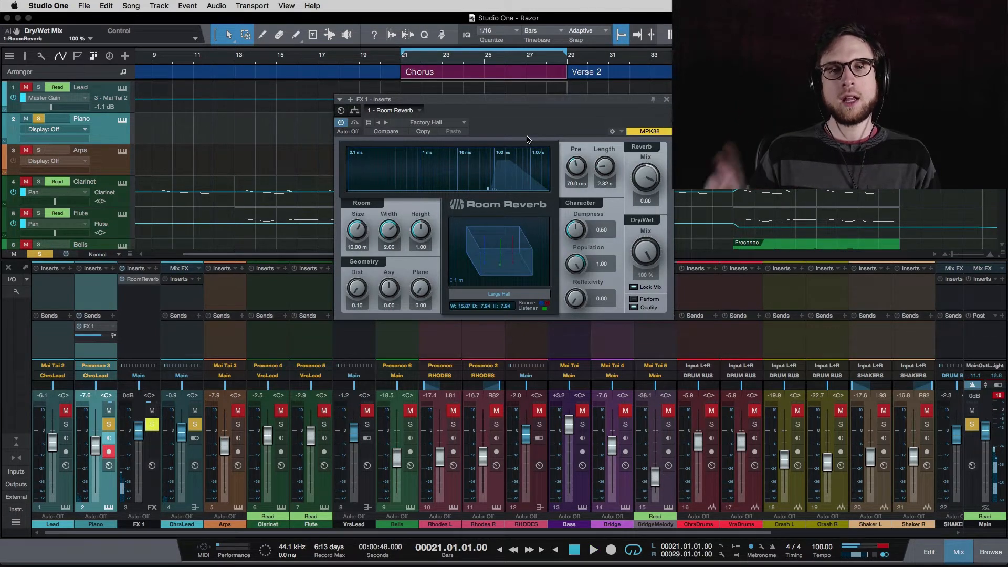
{"action": "key", "text": "space"}
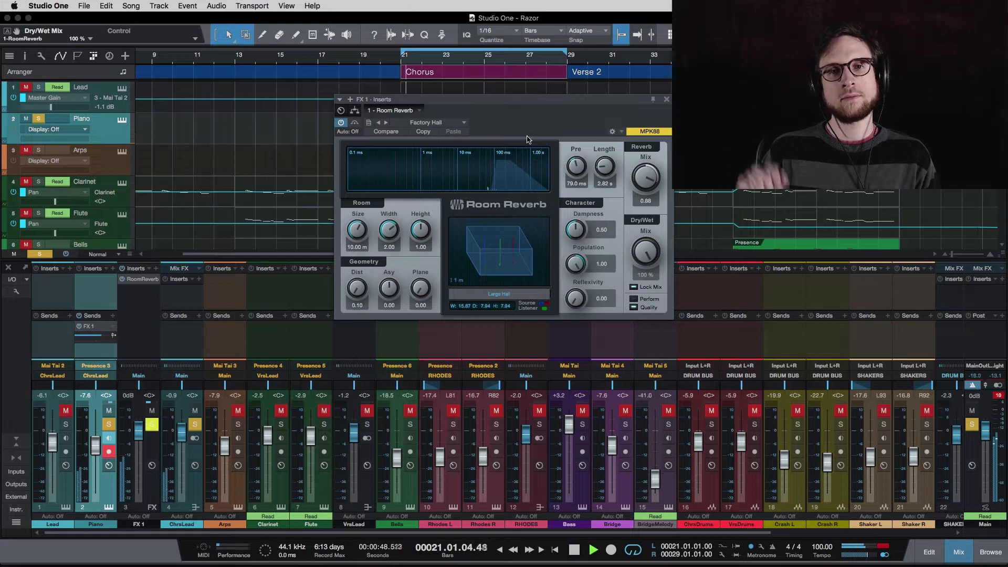
{"action": "key", "text": "space"}
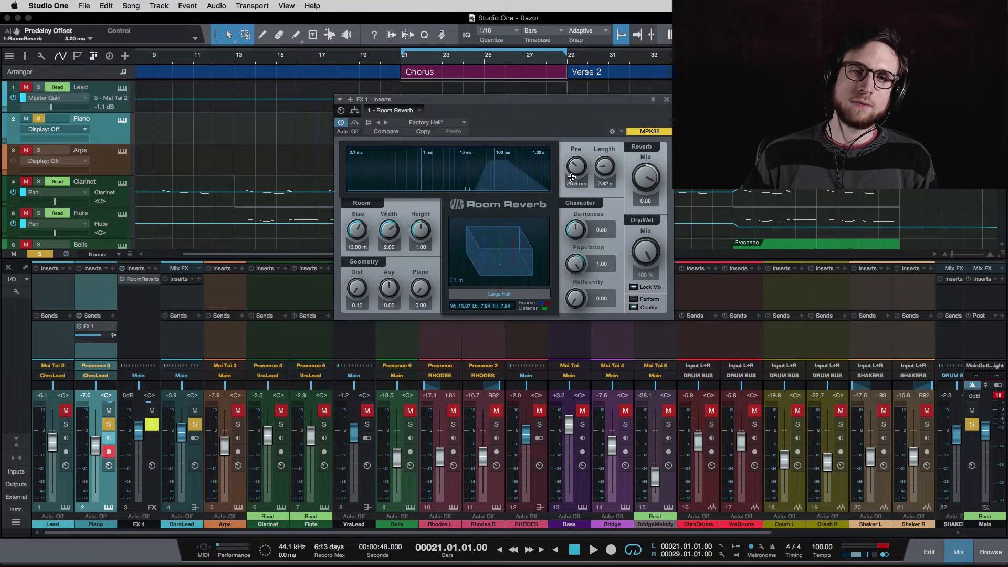
{"action": "key", "text": "space"}
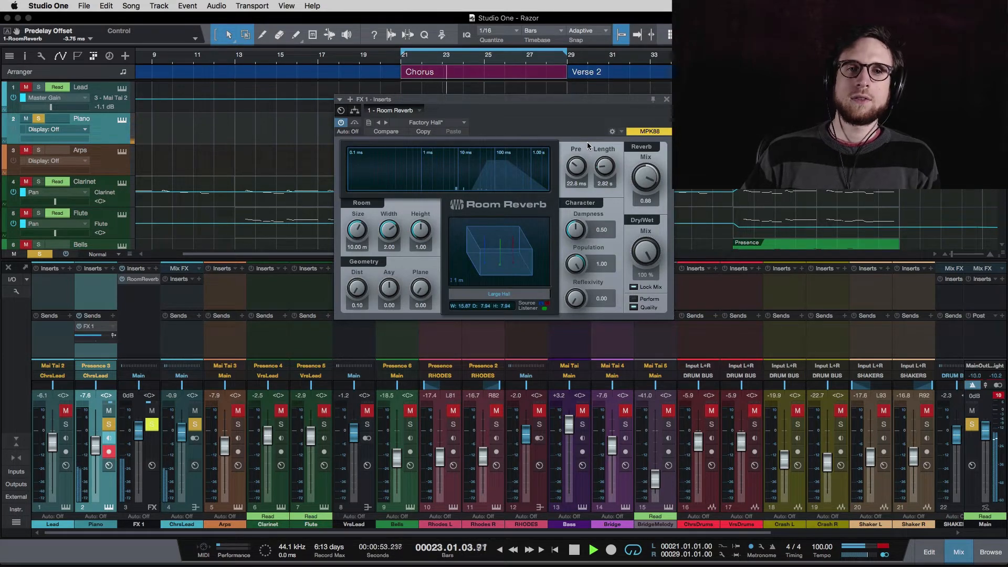
{"action": "key", "text": "space"}
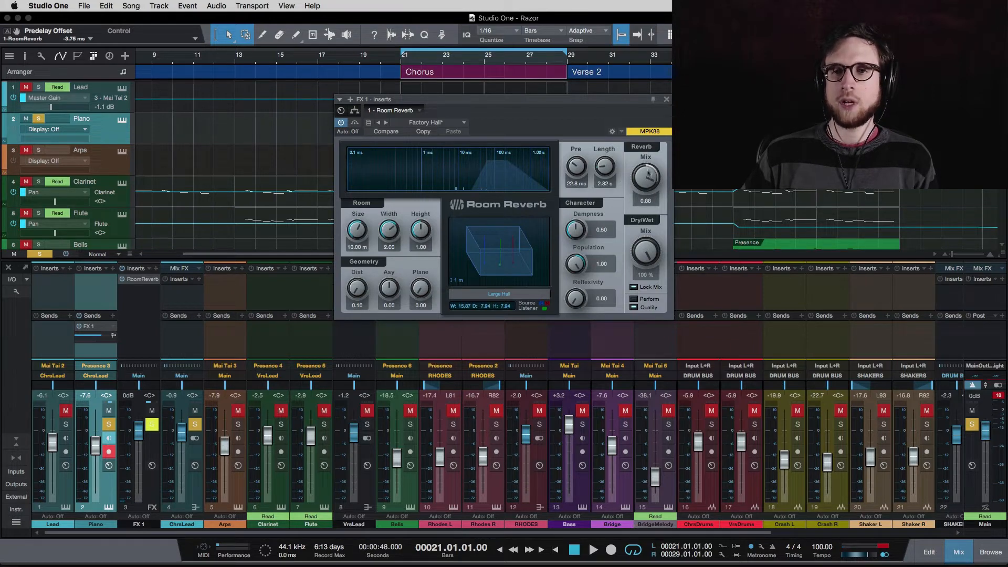
- Set the Room Reverb's early/late reverb mix to 0.64 during Chorus playback and close the effect window
{"action": "key", "text": "space"}
{"action": "left_click_drag", "start_coordinate": [645, 180], "coordinate": [641, 212]}
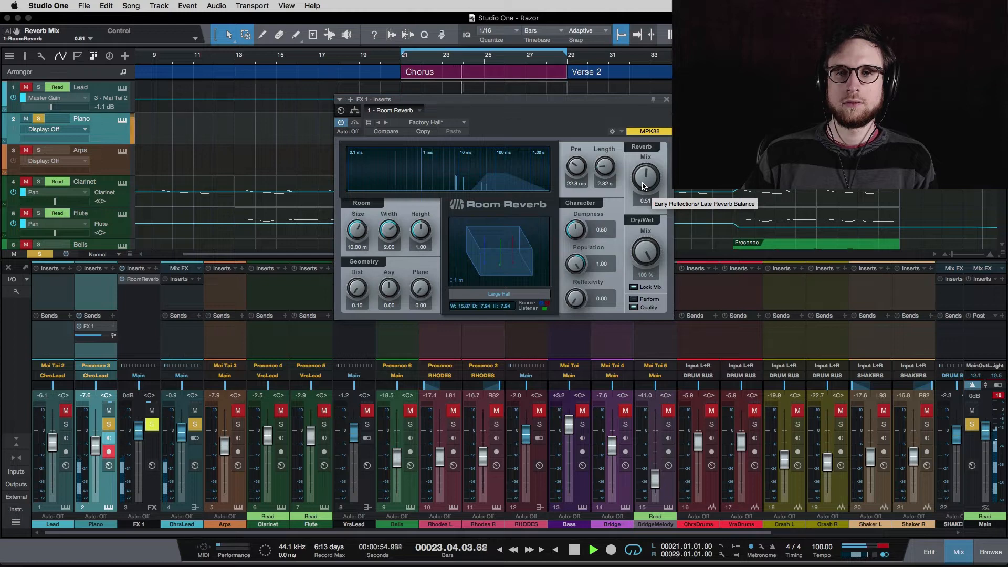
{"action": "left_click_drag", "start_coordinate": [643, 186], "coordinate": [645, 175]}
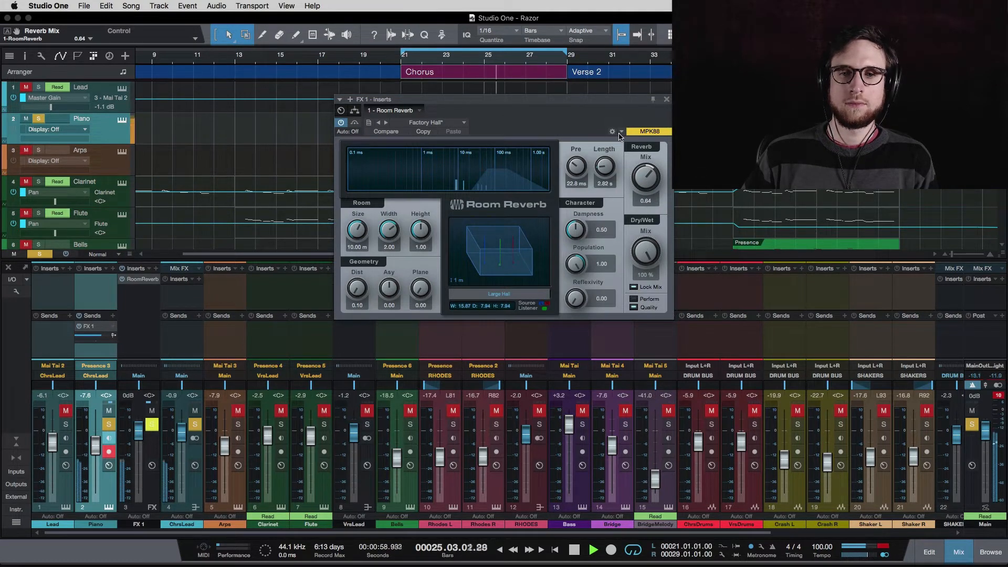
{"action": "key", "text": "space"}
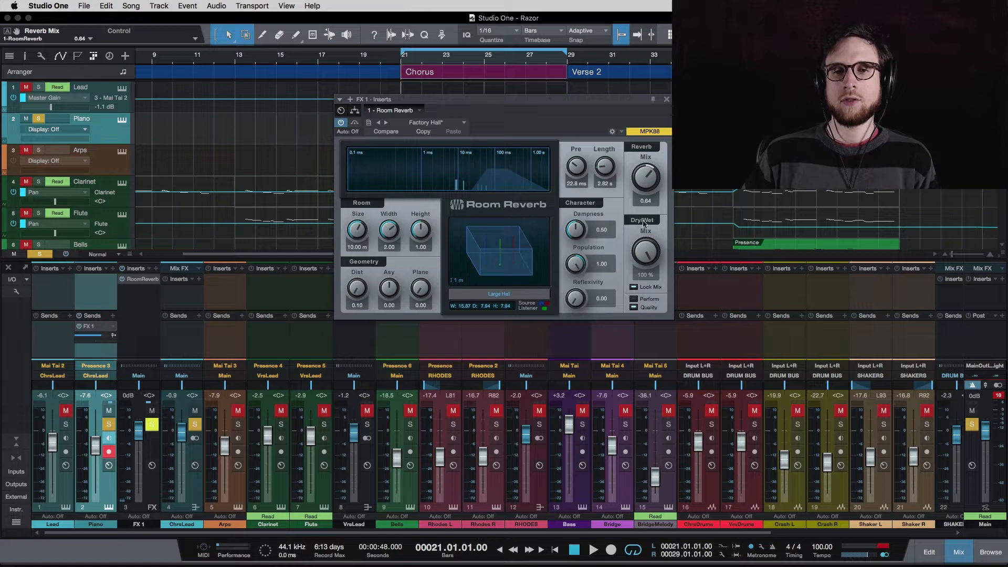
{"action": "left_click", "coordinate": [666, 100]}
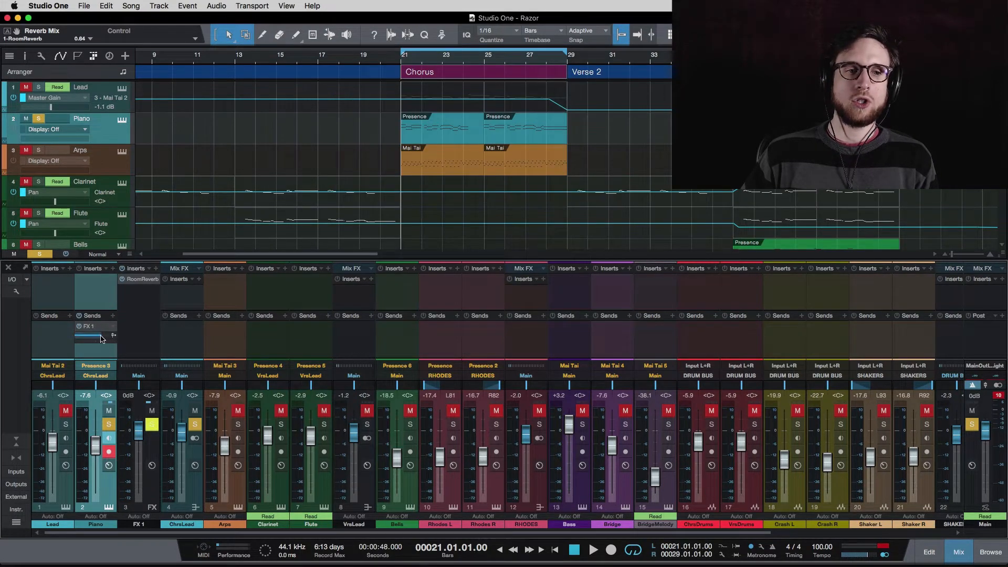
- Rename the FX 1 channel as HallVerb
{"action": "mouse_move", "coordinate": [102, 339]}
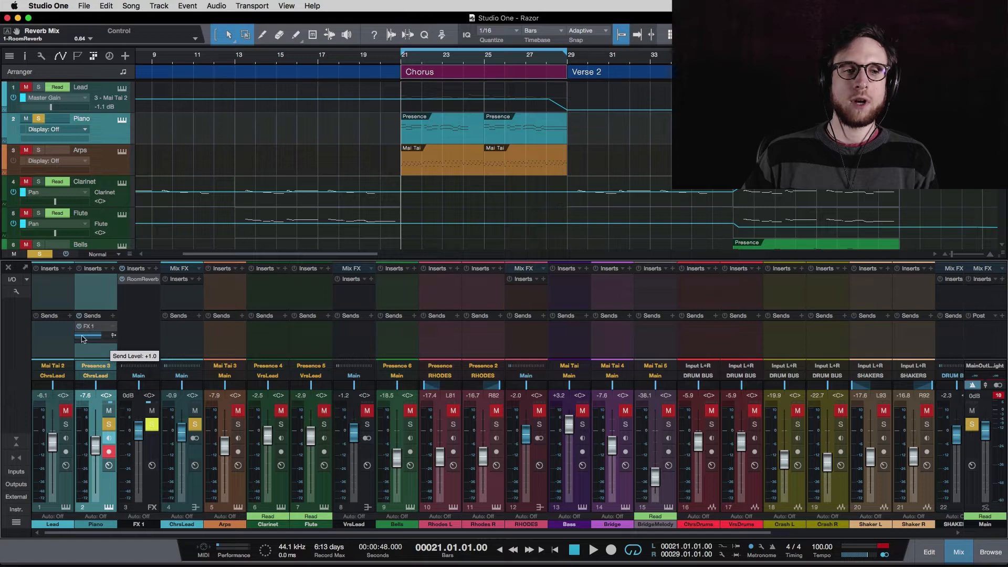
{"action": "double_click", "coordinate": [141, 524]}
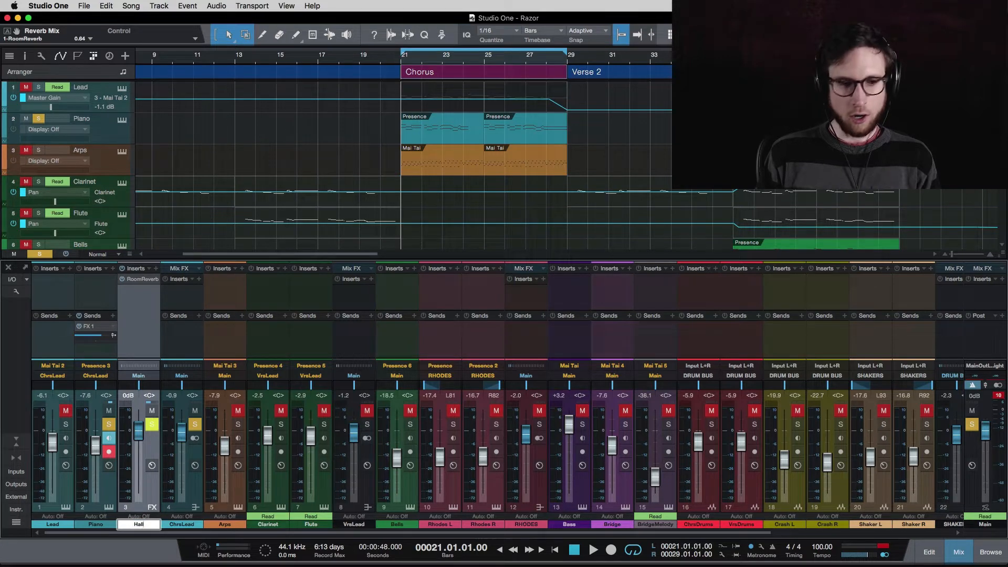
{"action": "key", "text": "Return"}
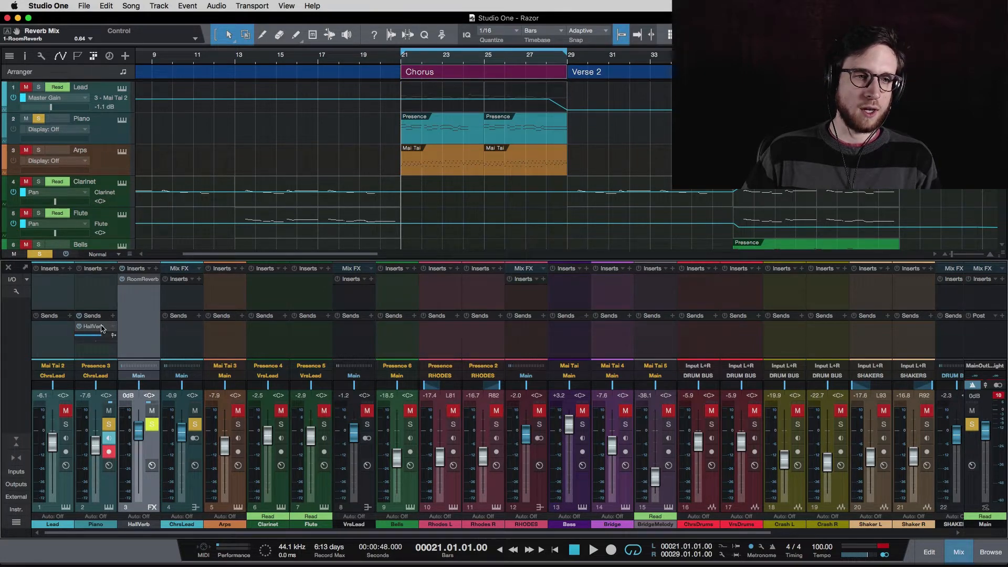
- Clear all solos so the full mix is audible and mute only the Lead channel
{"action": "left_click", "coordinate": [65, 411]}
{"action": "left_click", "coordinate": [109, 424]}
{"action": "left_click", "coordinate": [109, 410]}
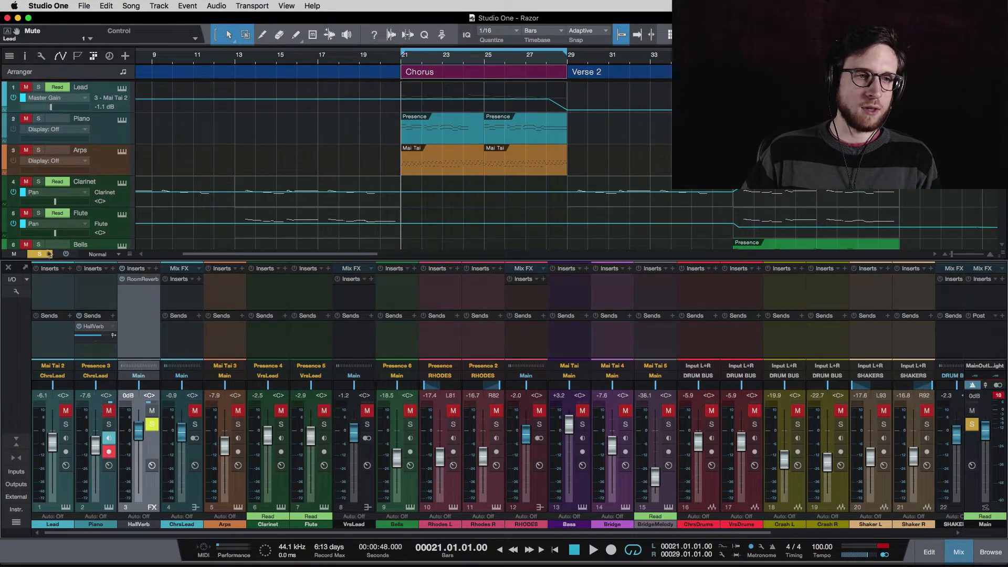
{"action": "left_click", "coordinate": [49, 253]}
{"action": "left_click", "coordinate": [65, 411]}
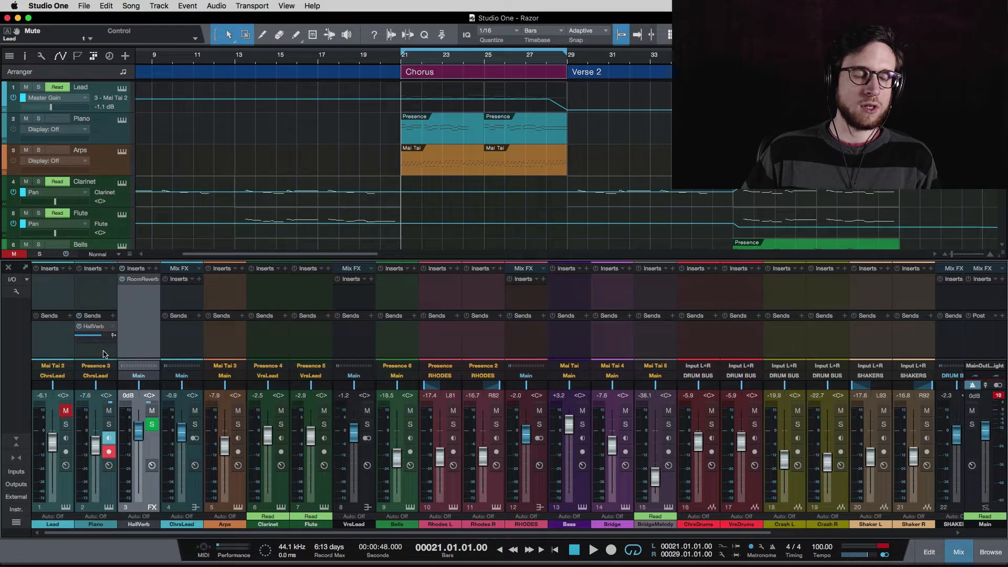
- Lower the Piano channel's HallVerb send level to -7.6 dB while the first Chorus plays
{"action": "key", "text": "space"}
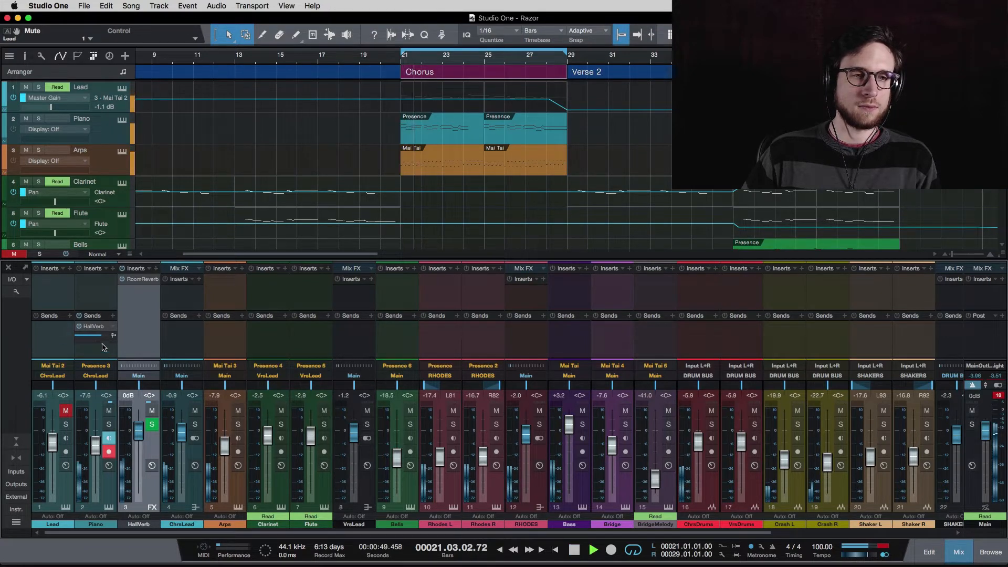
{"action": "left_click_drag", "start_coordinate": [102, 339], "coordinate": [97, 339]}
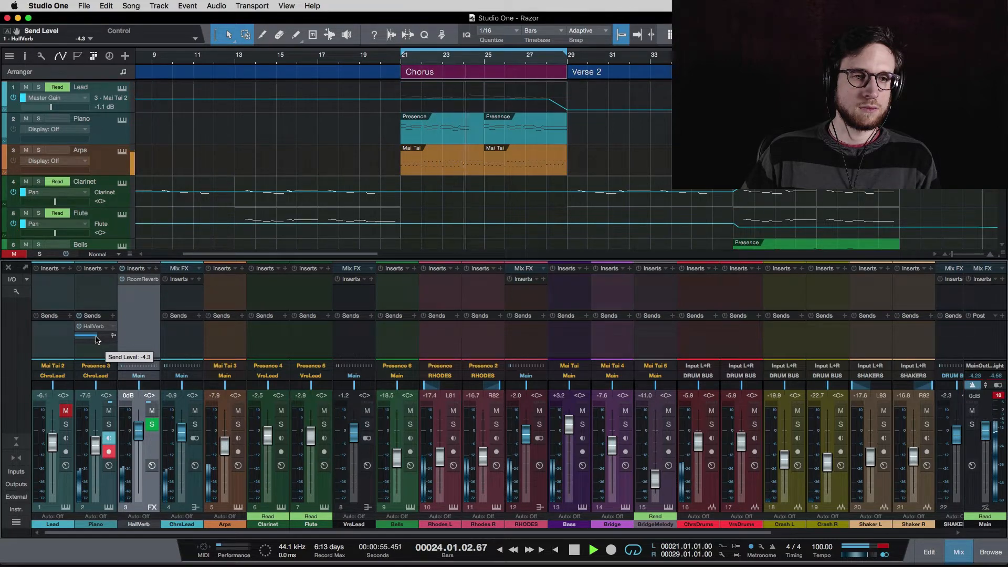
{"action": "left_click_drag", "start_coordinate": [96, 339], "coordinate": [94, 342]}
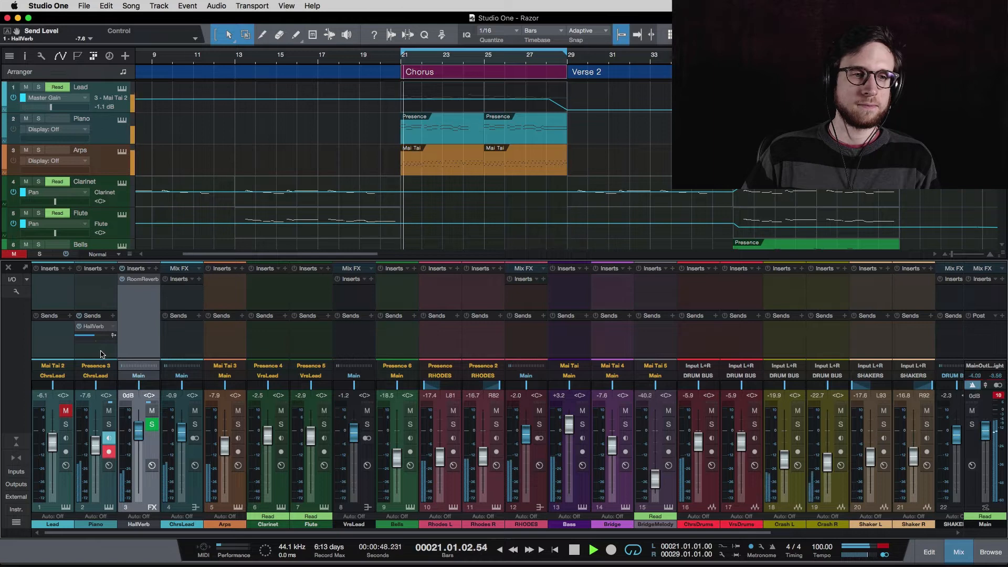
{"action": "key", "text": "space"}
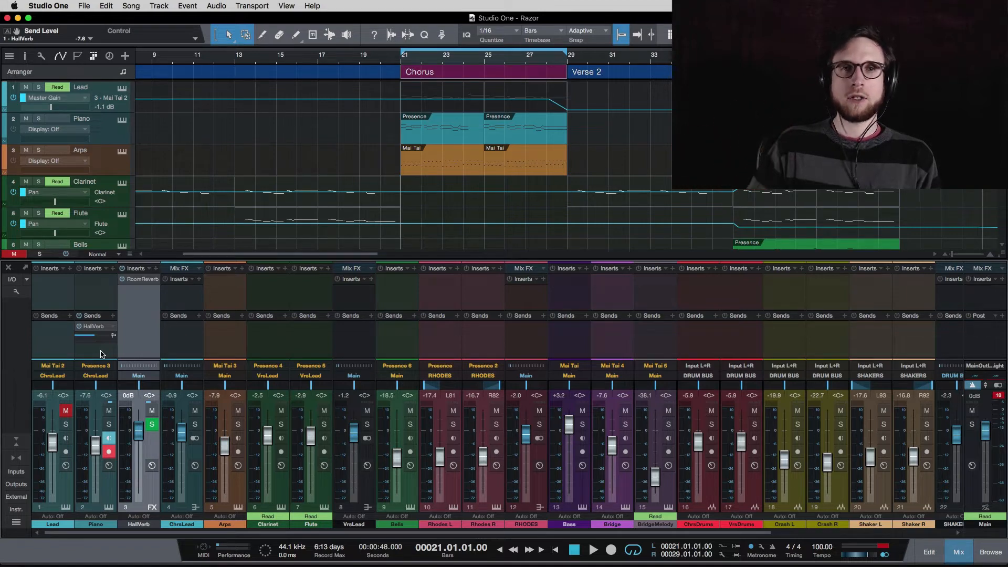
- Play the first Chorus again and unmute the Lead channel during playback
{"action": "key", "text": "space"}
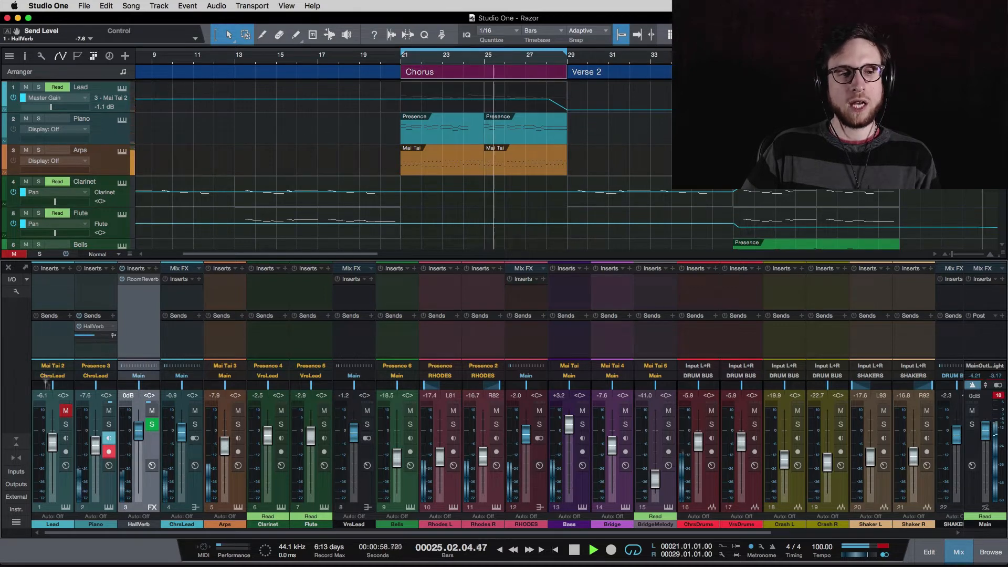
{"action": "left_click", "coordinate": [66, 410]}
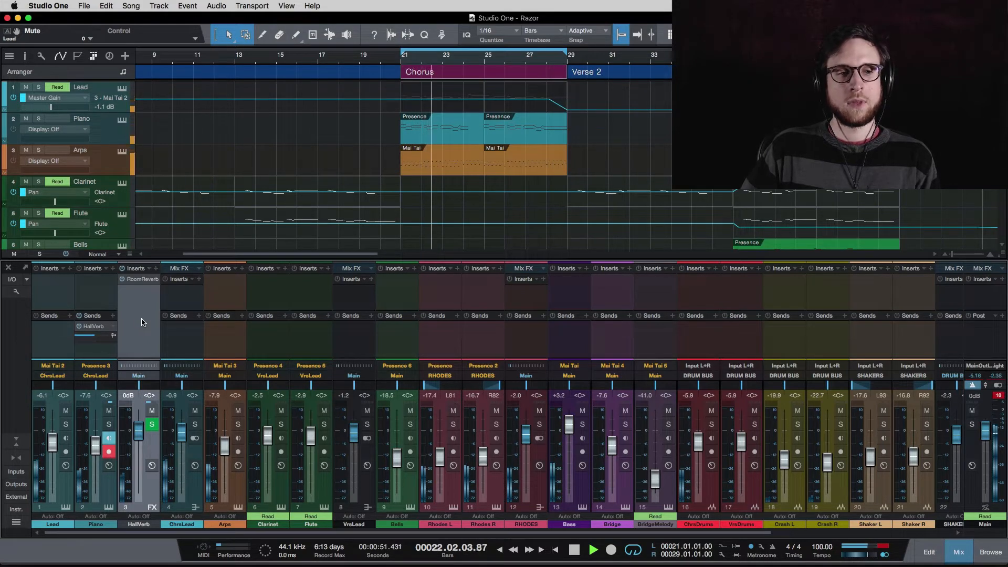
{"action": "key", "text": "space"}
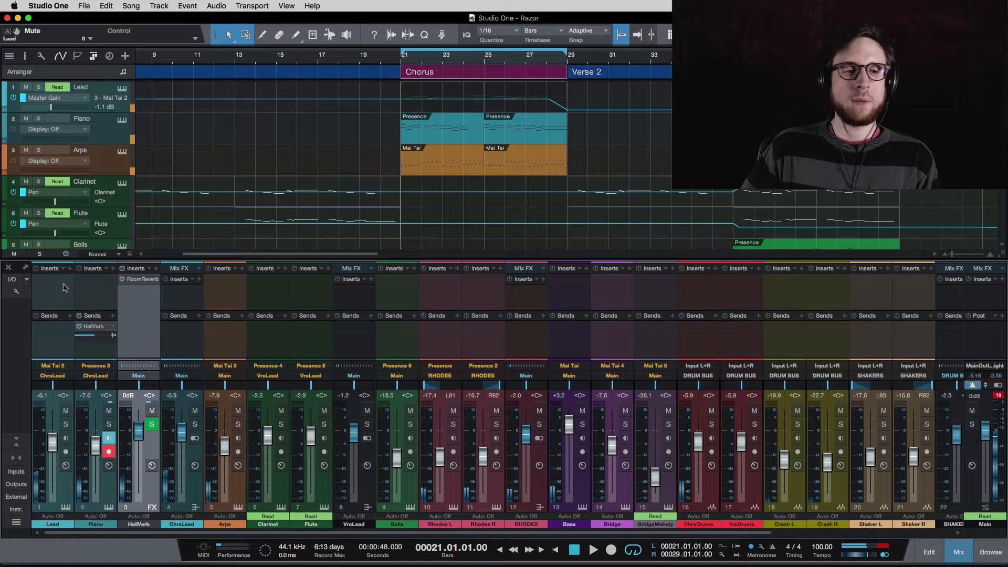
- Turn off the built-in Reverb in the Lead channel's Mai Tai instrument and close its window
{"action": "left_click", "coordinate": [64, 507]}
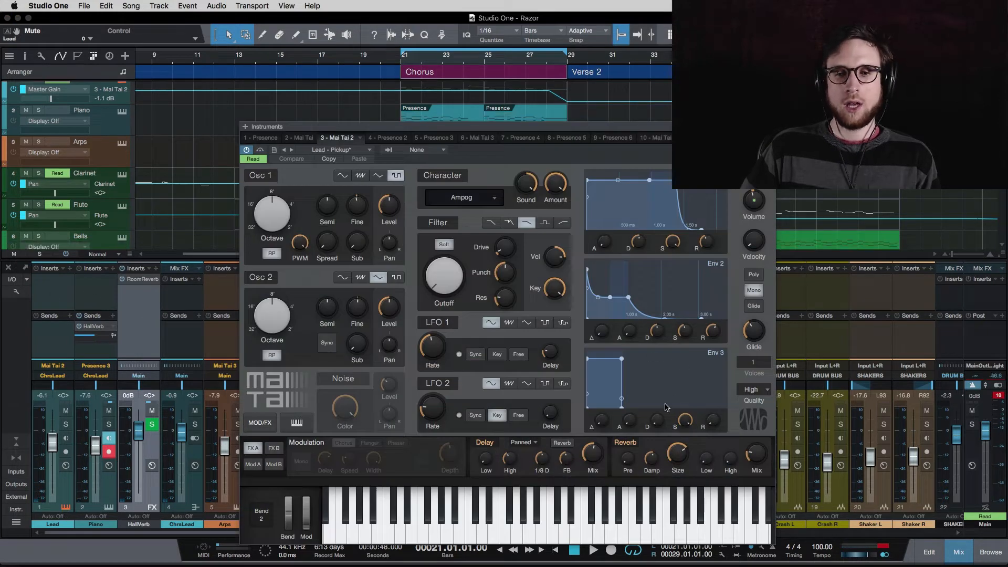
{"action": "left_click", "coordinate": [627, 444]}
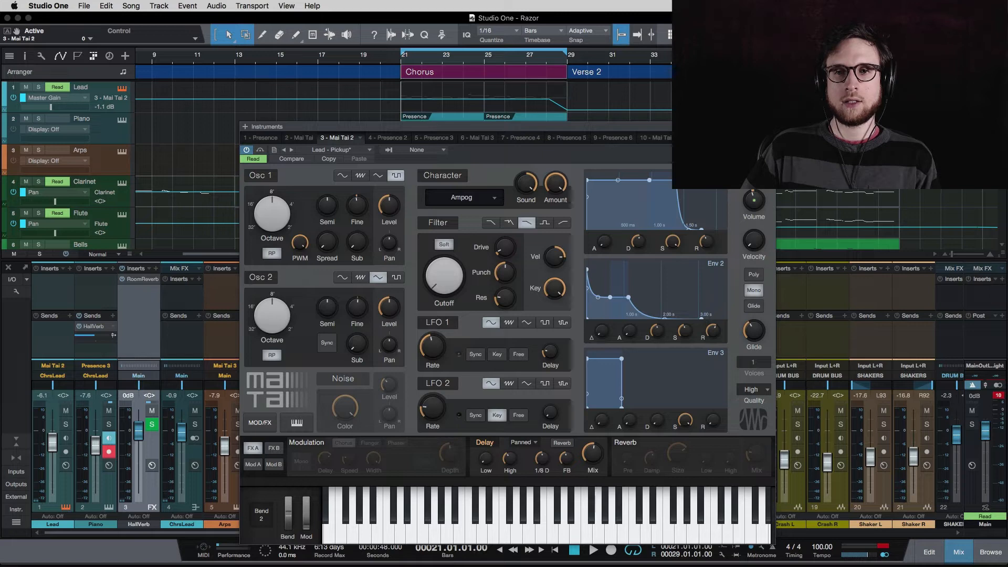
{"action": "left_click", "coordinate": [769, 126]}
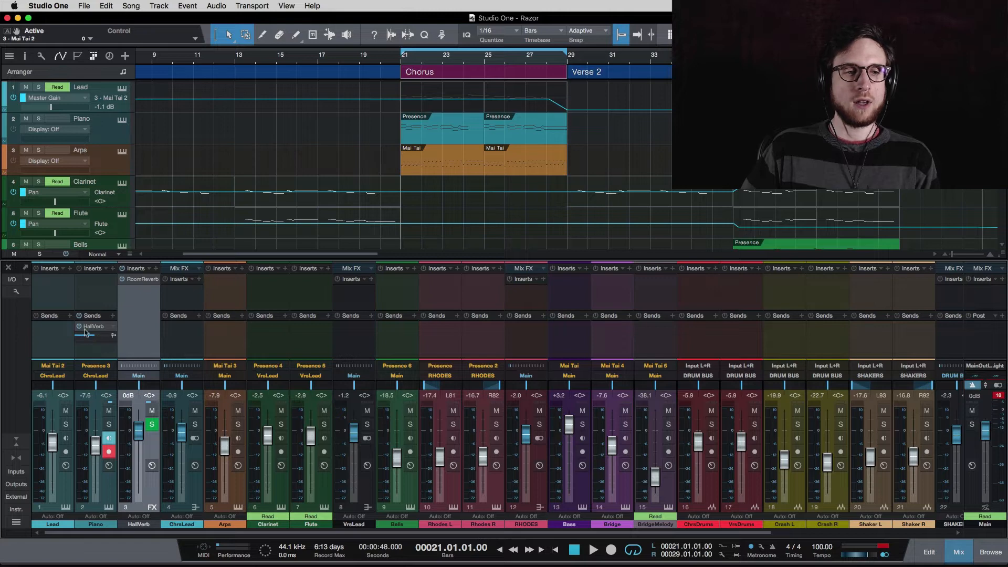
- Copy the Piano's HallVerb send to the Lead channel and set its send level to -12.0 dB during playback
{"action": "left_click_drag", "start_coordinate": [96, 329], "coordinate": [67, 330]}
{"action": "key", "text": "space"}
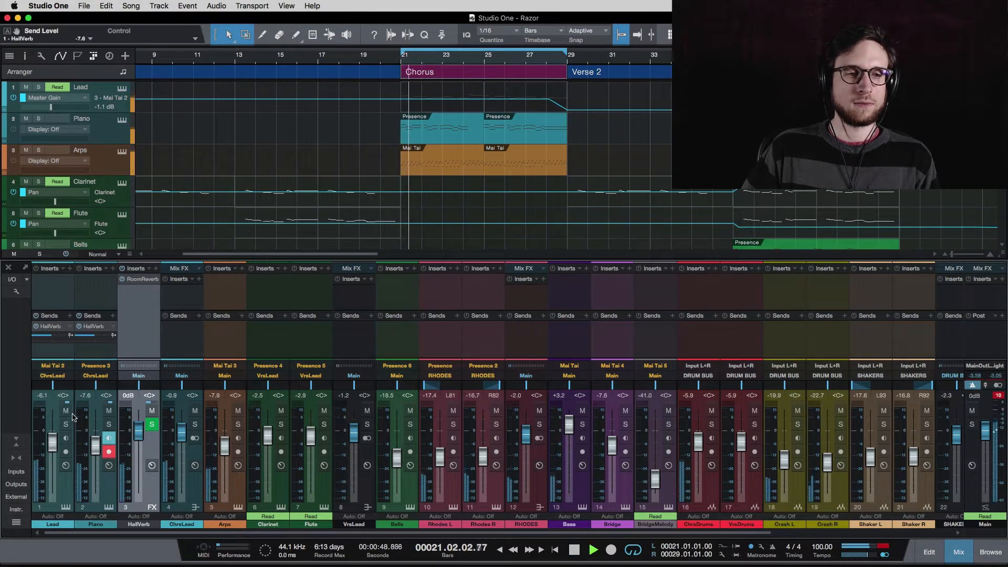
{"action": "left_click_drag", "start_coordinate": [52, 338], "coordinate": [47, 338]}
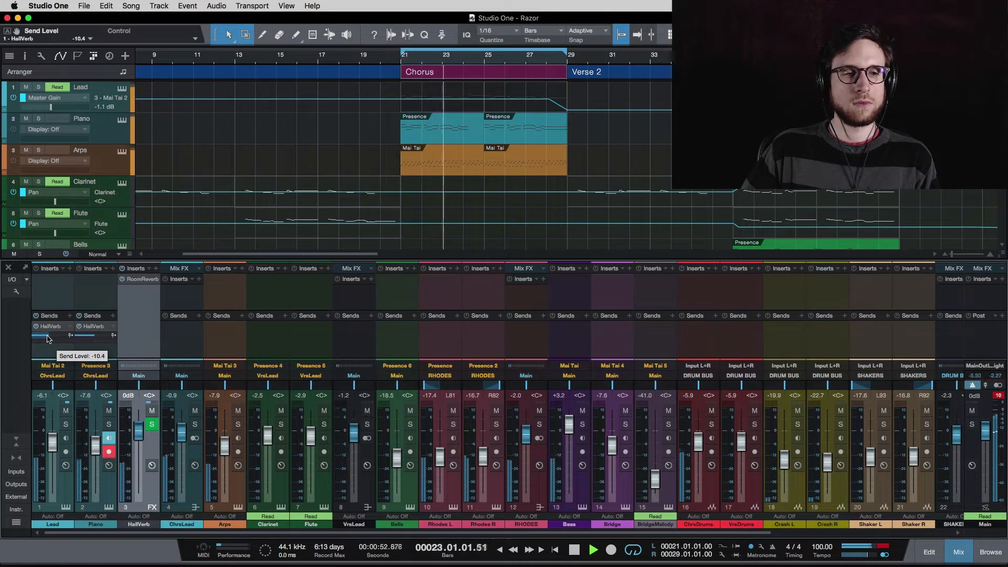
{"action": "left_click_drag", "start_coordinate": [48, 338], "coordinate": [46, 338]}
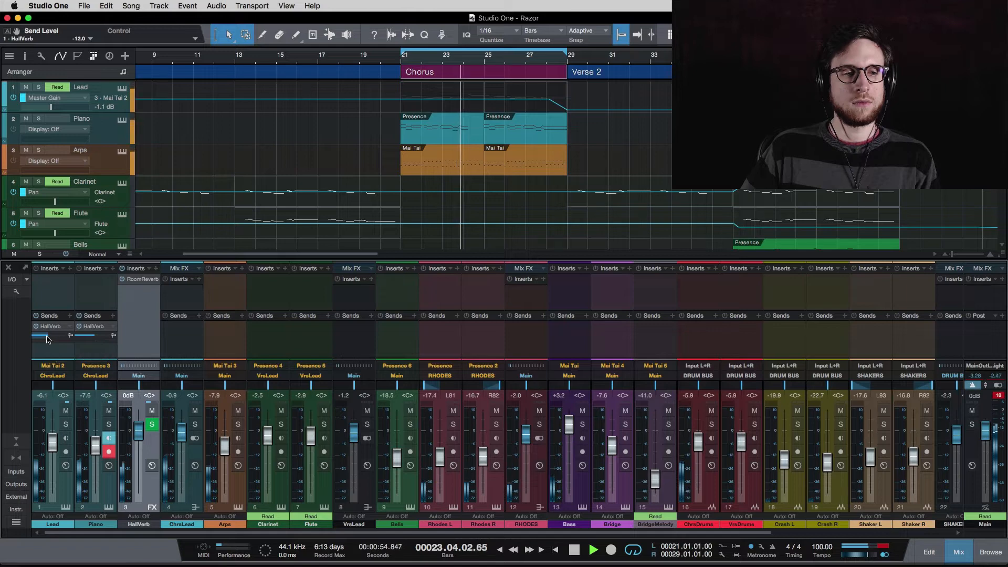
- Compare the Chorus with the Piano channel muted and unmuted
{"action": "left_click", "coordinate": [109, 411]}
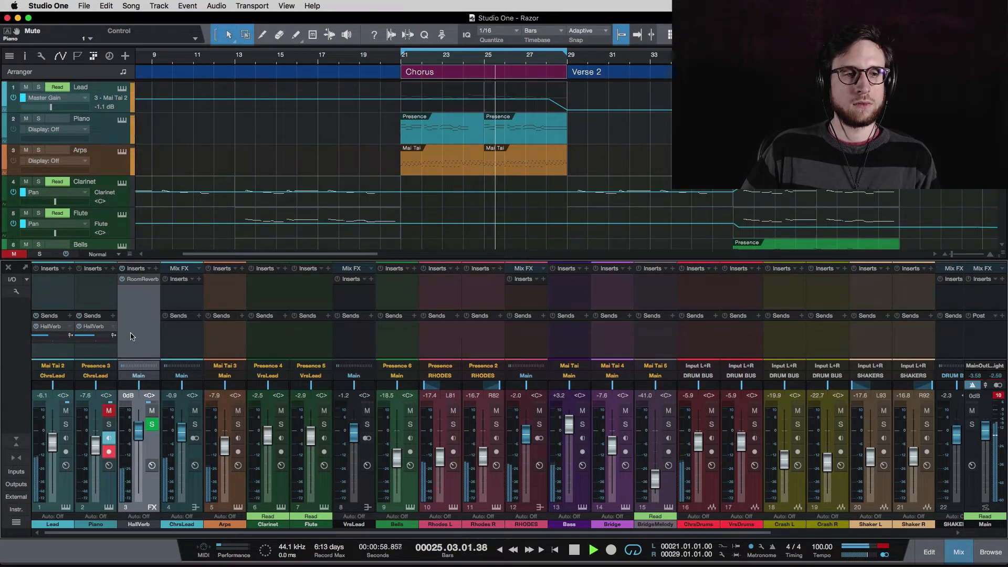
{"action": "left_click", "coordinate": [108, 411]}
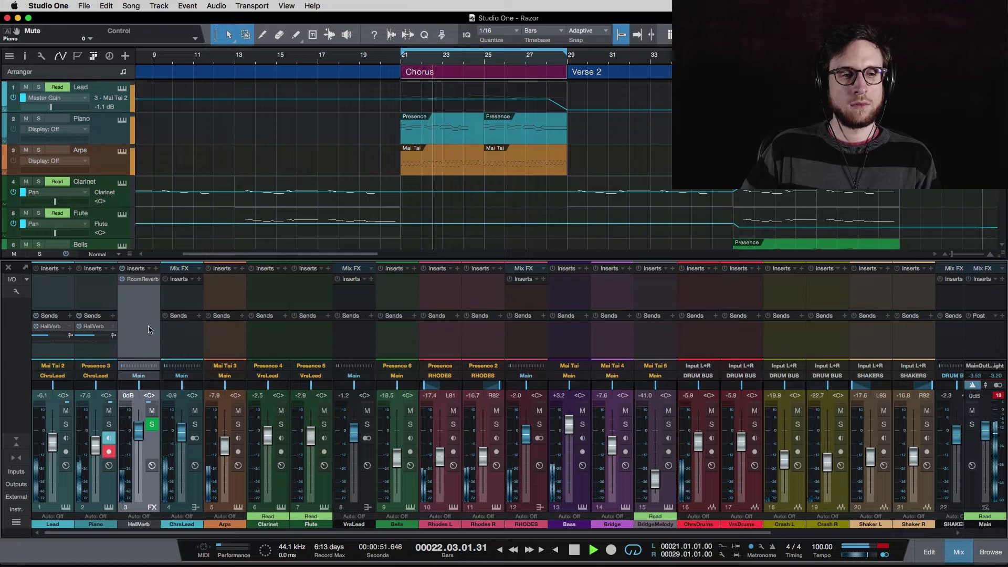
- Stop playback and move the HallVerb FX channel to the end of the mixer, after the Impact channel
{"action": "key", "text": "space"}
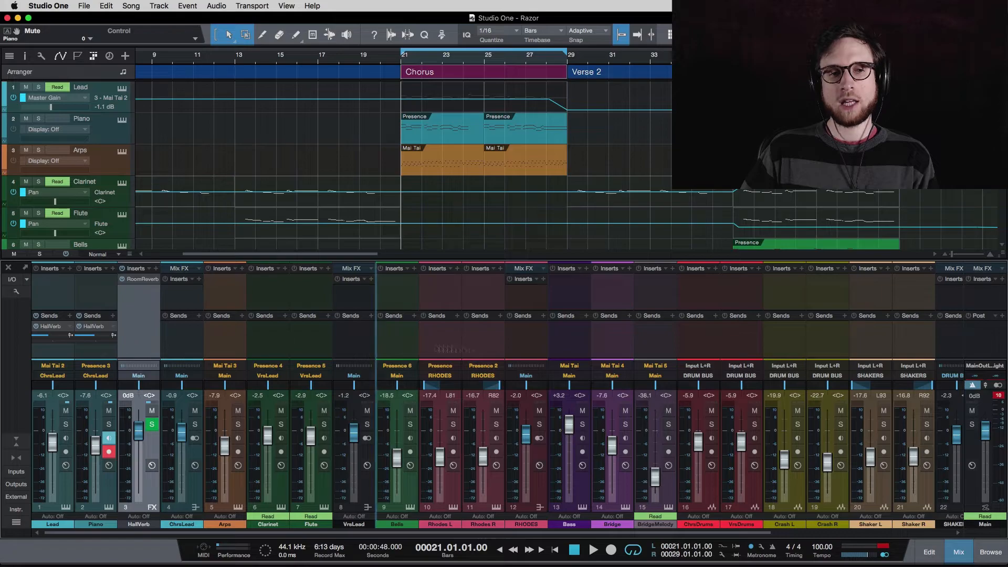
{"action": "scroll", "coordinate": [973, 378], "scroll_direction": "right", "scroll_amount": 8}
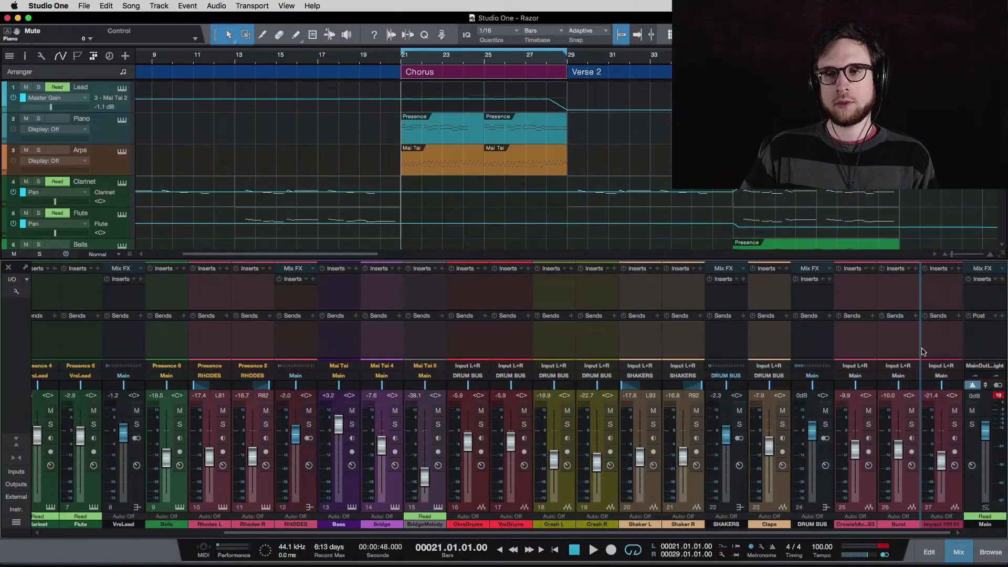
{"action": "left_click_drag", "start_coordinate": [921, 349], "coordinate": [951, 348]}
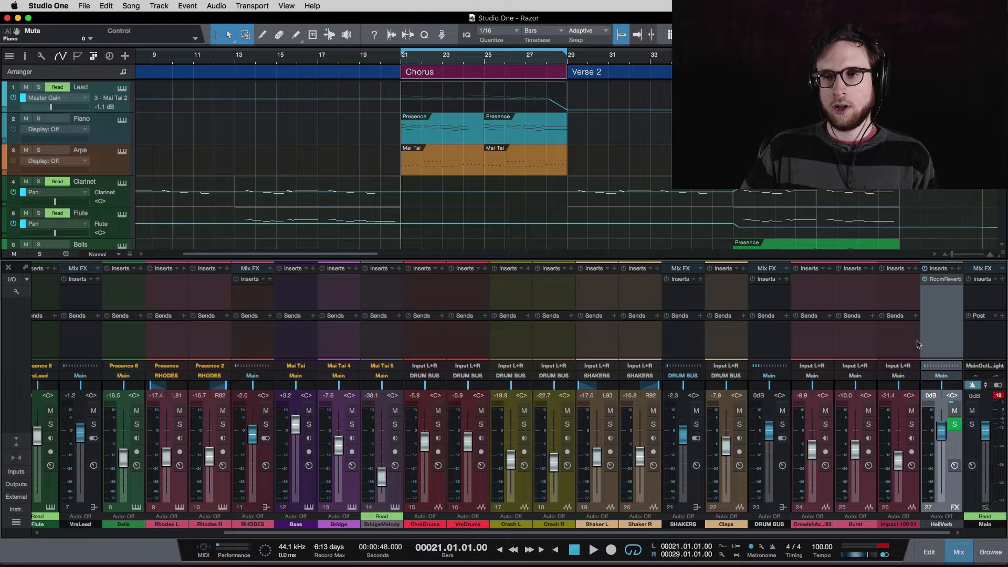
- Colour the HallVerb channel magenta and play the start of the Chorus
{"action": "scroll", "coordinate": [509, 325], "scroll_direction": "left", "scroll_amount": 5}
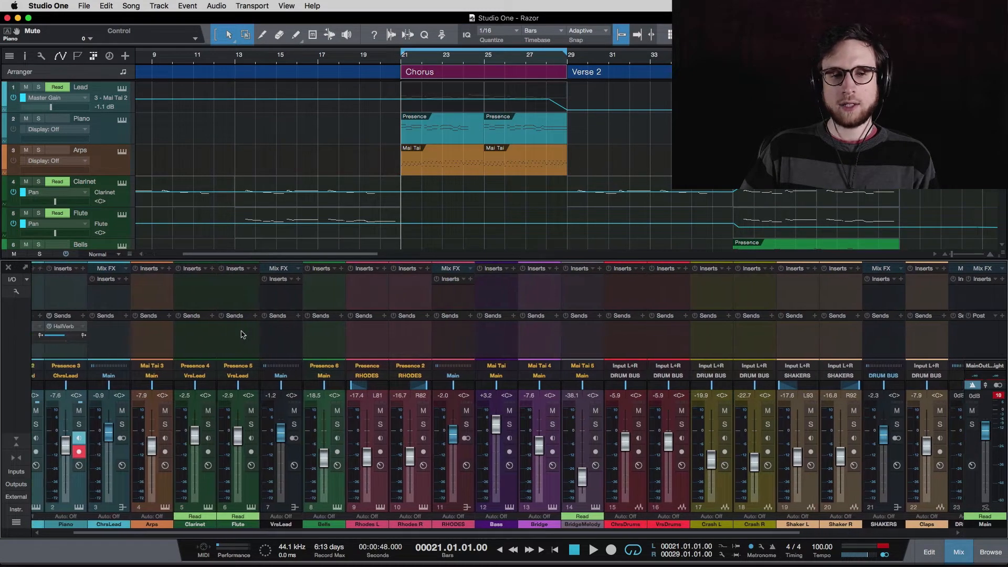
{"action": "scroll", "coordinate": [370, 334], "scroll_direction": "right", "scroll_amount": 3}
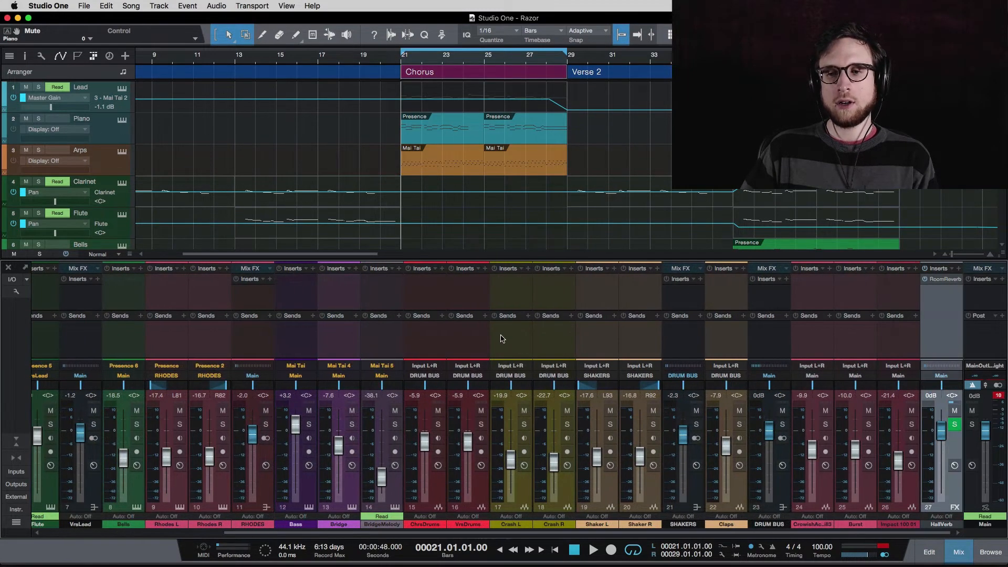
{"action": "left_click", "coordinate": [948, 526]}
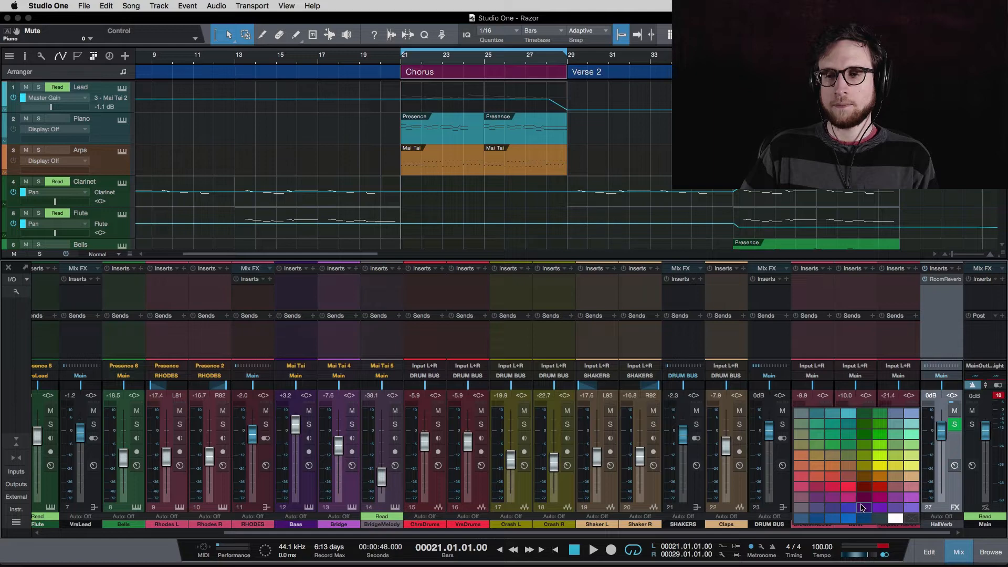
{"action": "left_click", "coordinate": [864, 497]}
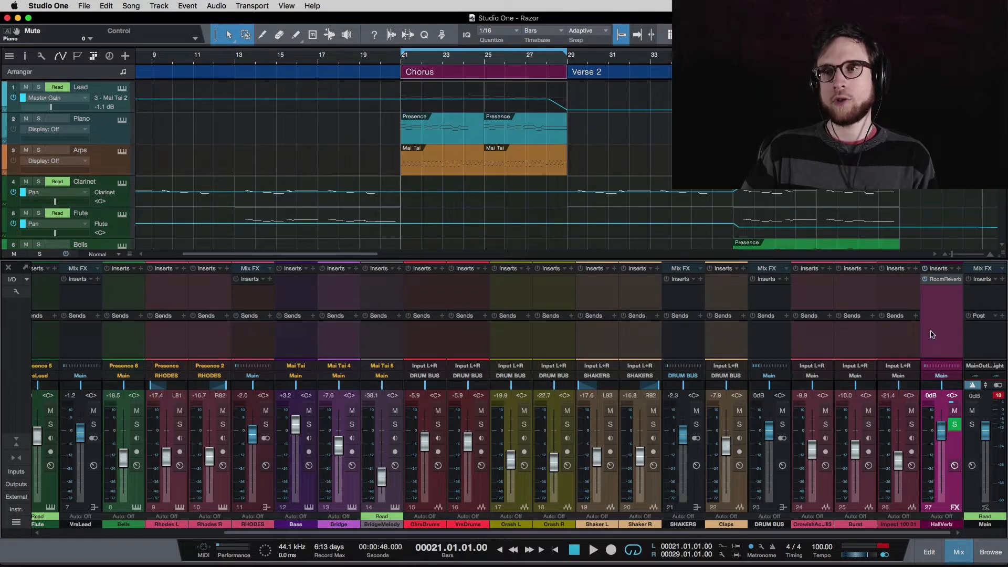
{"action": "key", "text": "space"}
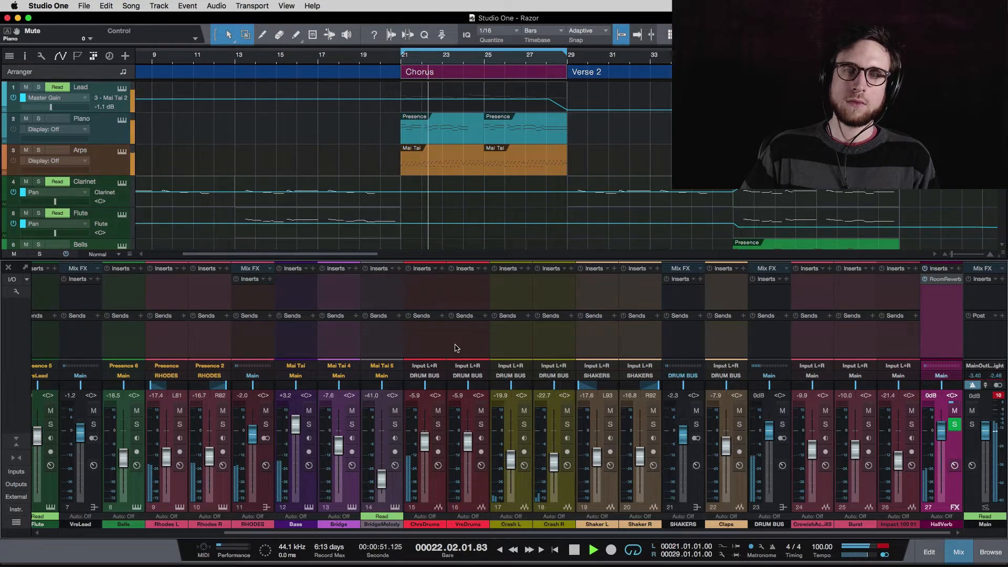
{"action": "key", "text": "space"}
- Solo the Rhodes L and Rhodes R channels
{"action": "scroll", "coordinate": [247, 335], "scroll_direction": "left", "scroll_amount": 1}
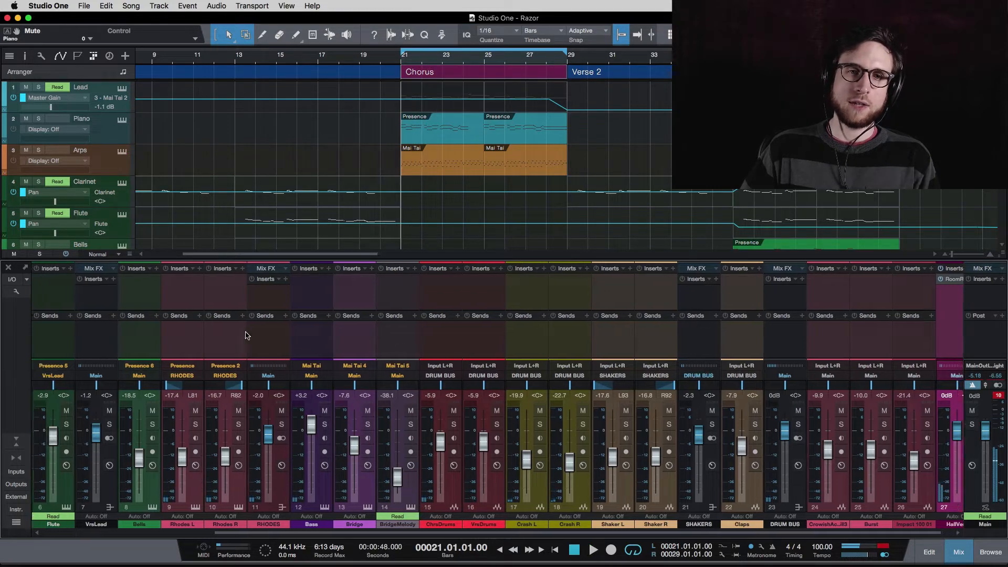
{"action": "scroll", "coordinate": [247, 335], "scroll_direction": "left", "scroll_amount": 5}
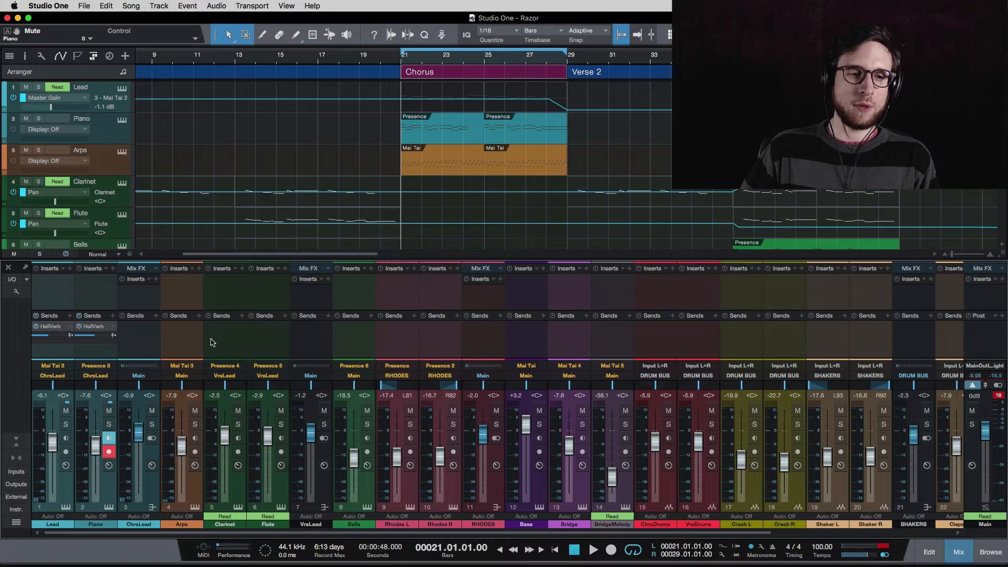
{"action": "left_click", "coordinate": [410, 424]}
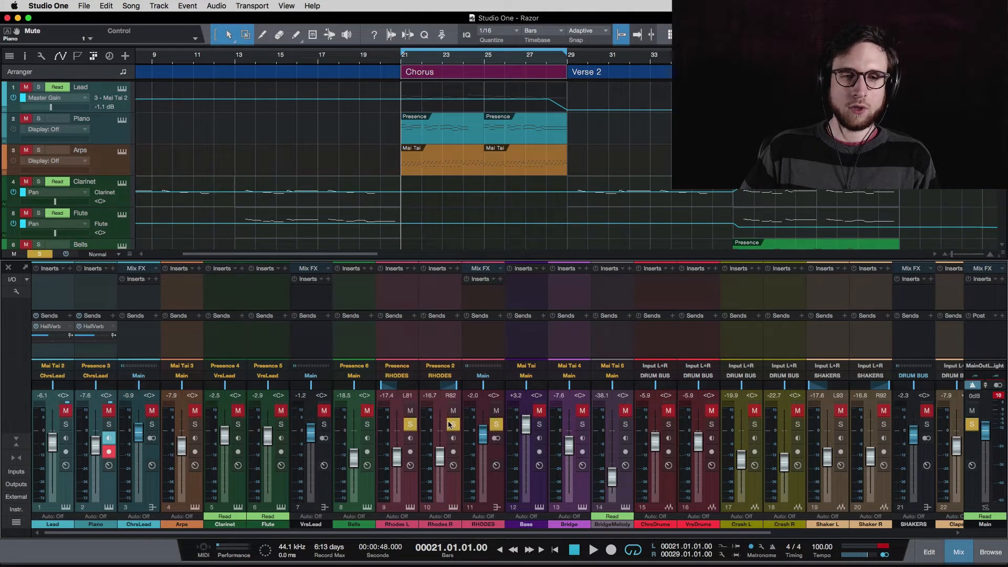
{"action": "left_click", "coordinate": [453, 423]}
{"action": "left_click", "coordinate": [485, 353]}
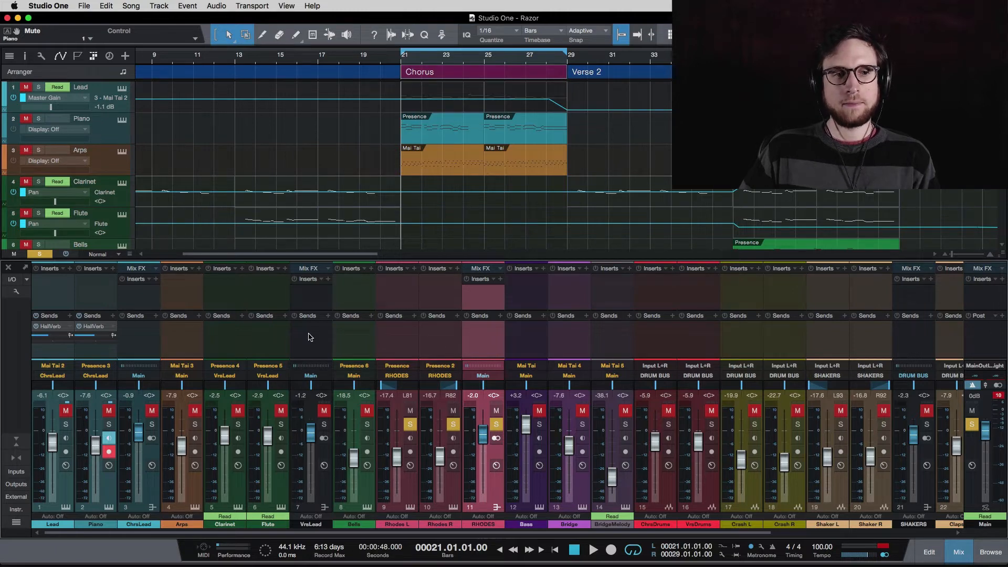
{"action": "left_click", "coordinate": [424, 338]}
{"action": "left_click", "coordinate": [403, 339]}
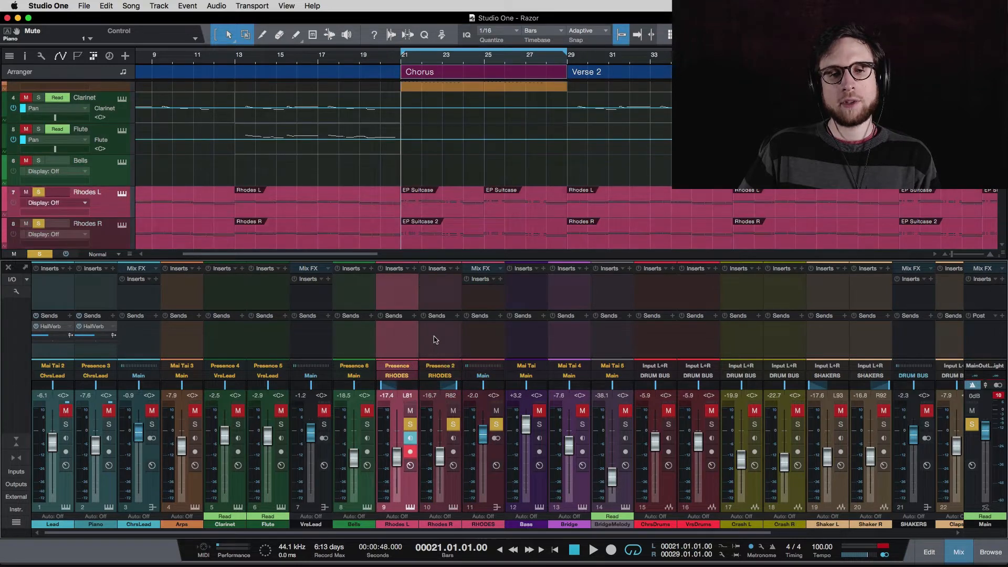
{"action": "left_click", "coordinate": [435, 339]}
{"action": "left_click", "coordinate": [405, 341]}
{"action": "left_click", "coordinate": [425, 340]}
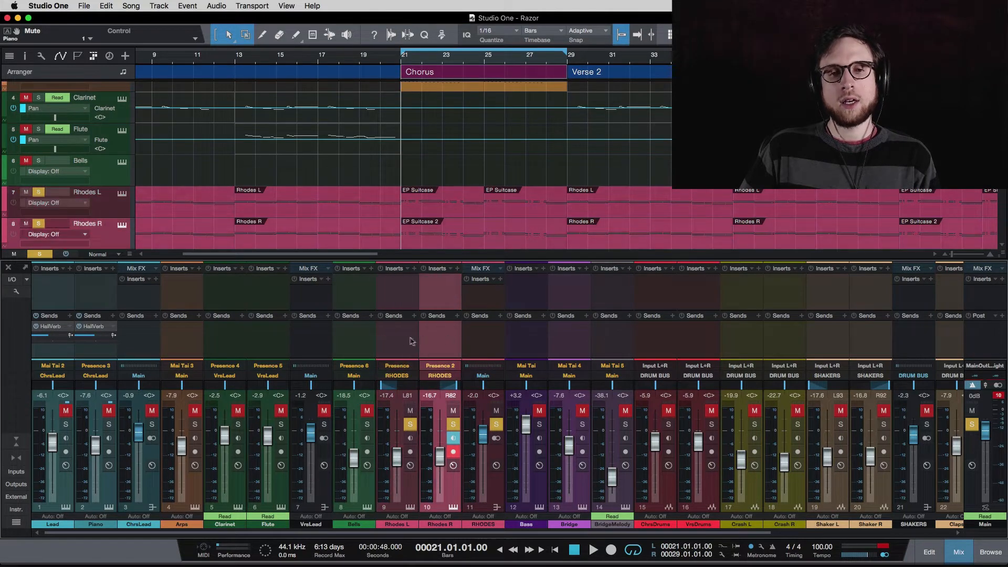
{"action": "left_click", "coordinate": [406, 341]}
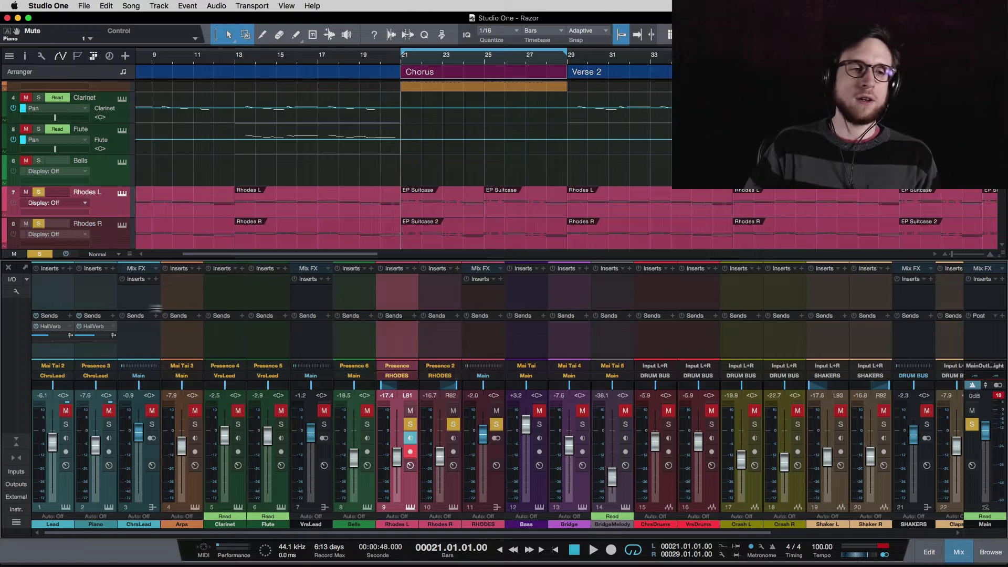
{"action": "left_click", "coordinate": [60, 308]}
{"action": "left_click", "coordinate": [88, 303]}
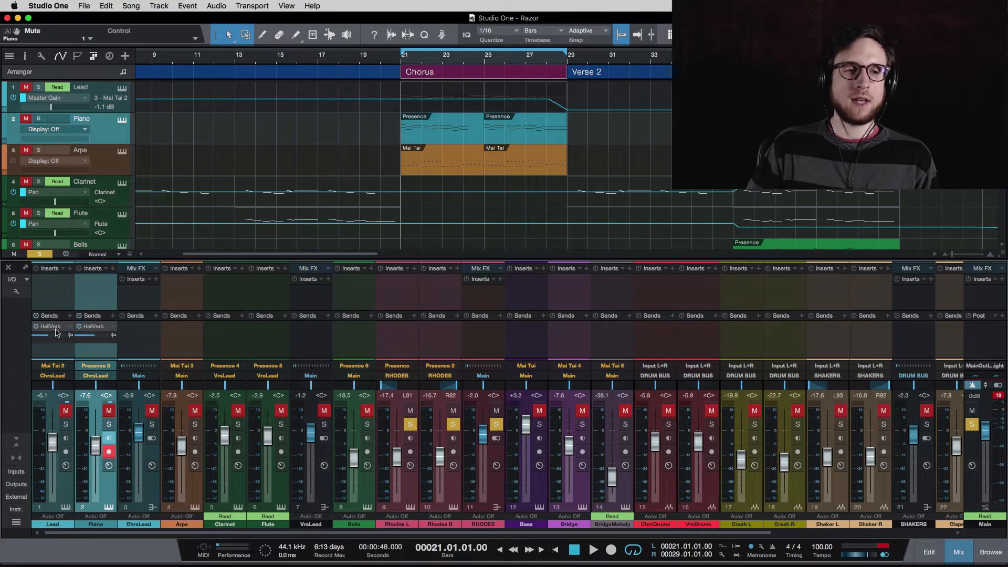
{"action": "left_click", "coordinate": [440, 348]}
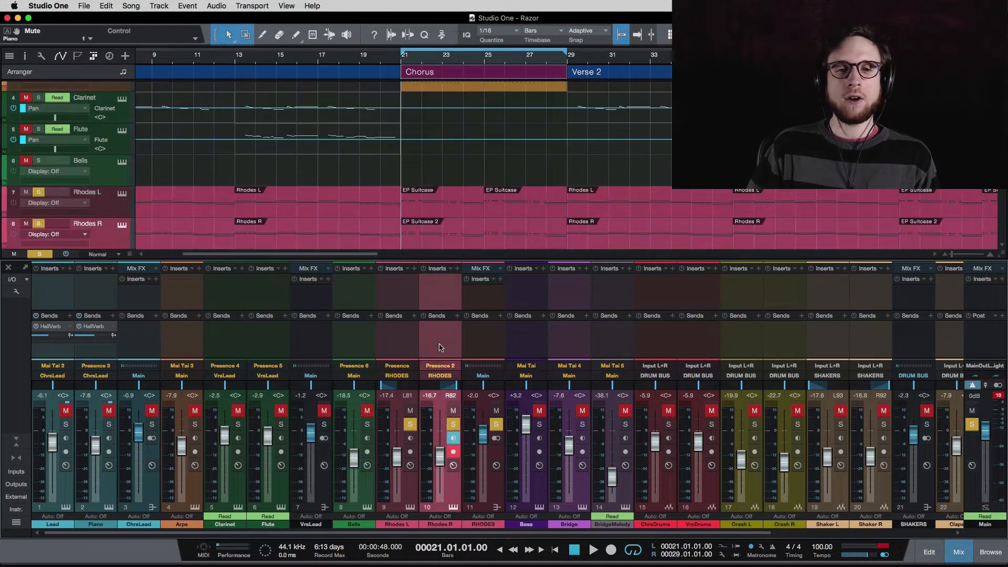
{"action": "left_click", "coordinate": [475, 345]}
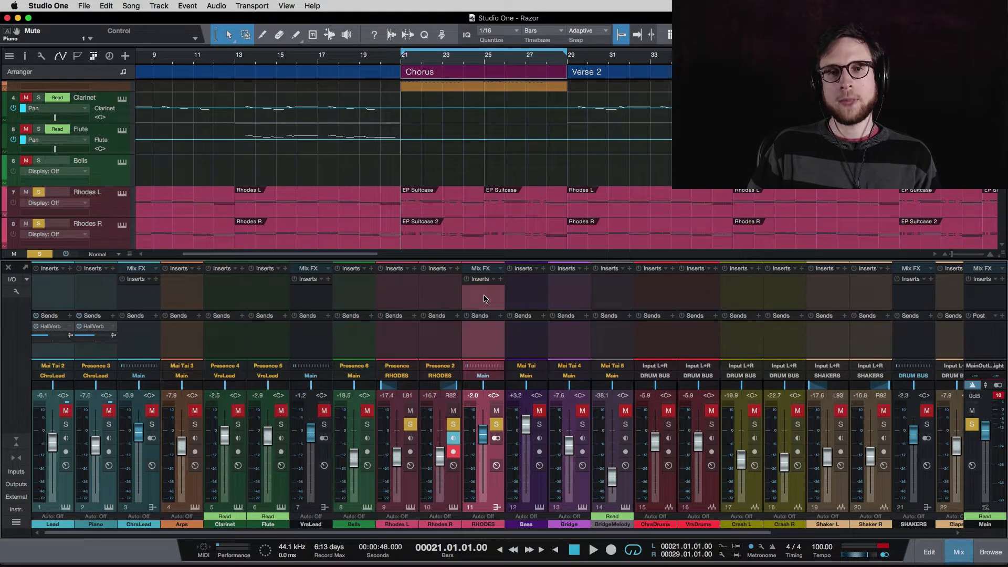
{"action": "left_click", "coordinate": [410, 332]}
{"action": "left_click", "coordinate": [429, 330]}
{"action": "left_click", "coordinate": [471, 334]}
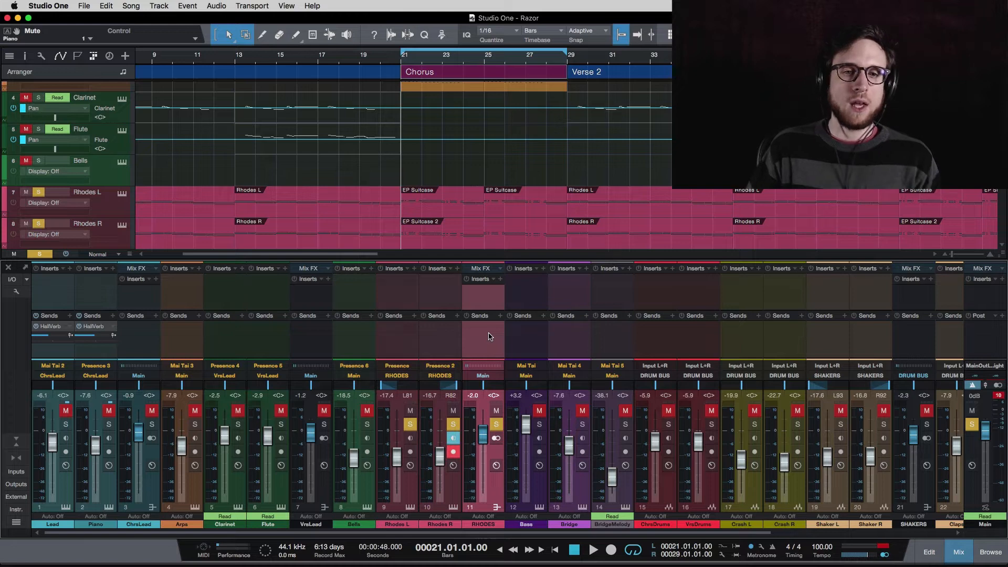
- Add a send to a new FX channel on the RHODES bus
{"action": "scroll", "coordinate": [868, 329], "scroll_direction": "right", "scroll_amount": 5}
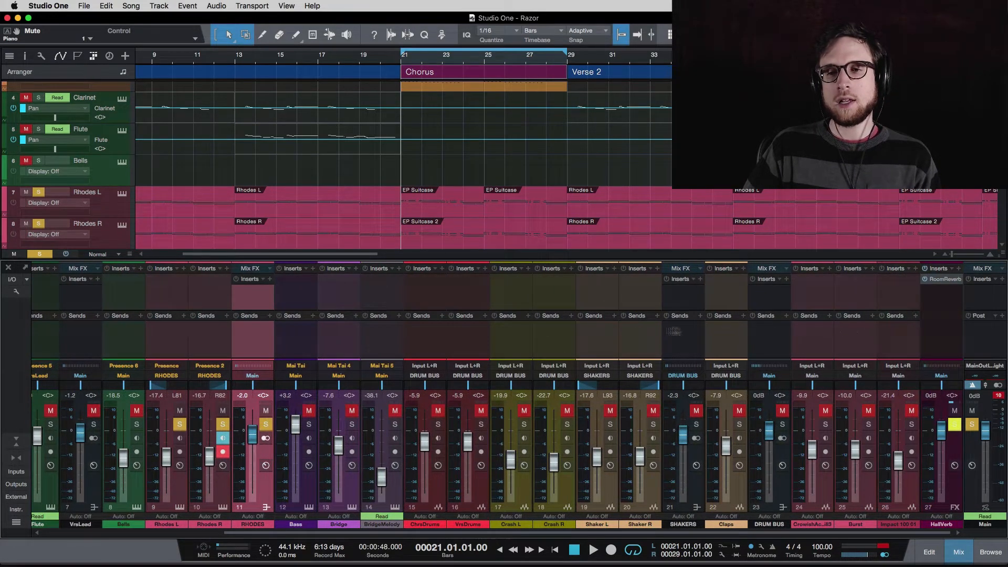
{"action": "scroll", "coordinate": [614, 337], "scroll_direction": "left", "scroll_amount": 4}
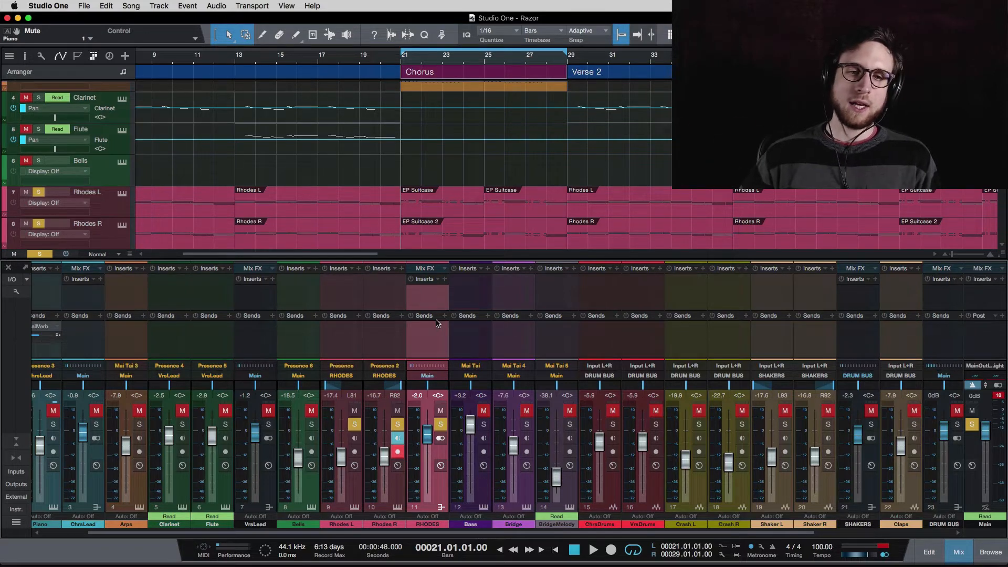
{"action": "left_click", "coordinate": [445, 315]}
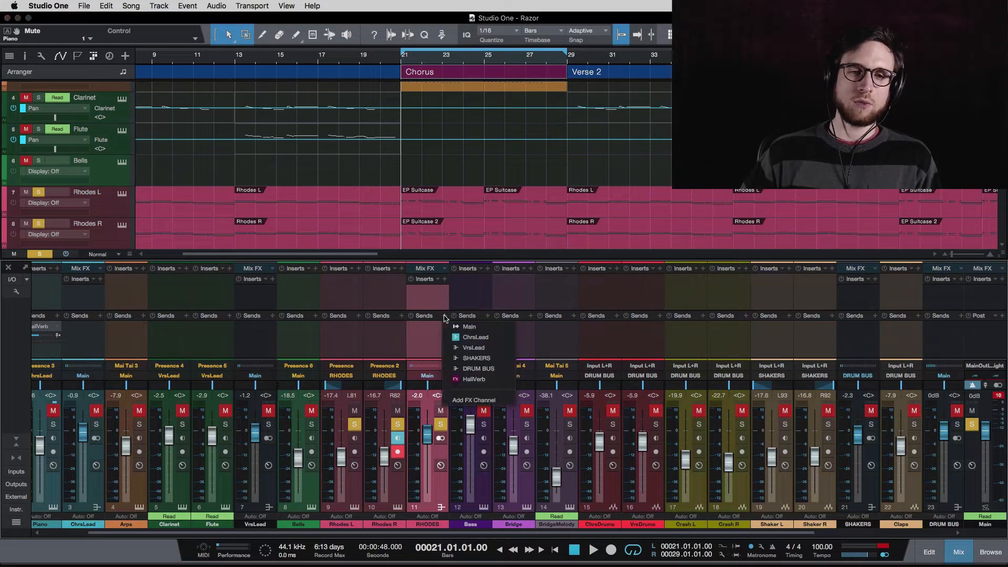
{"action": "left_click", "coordinate": [481, 400]}
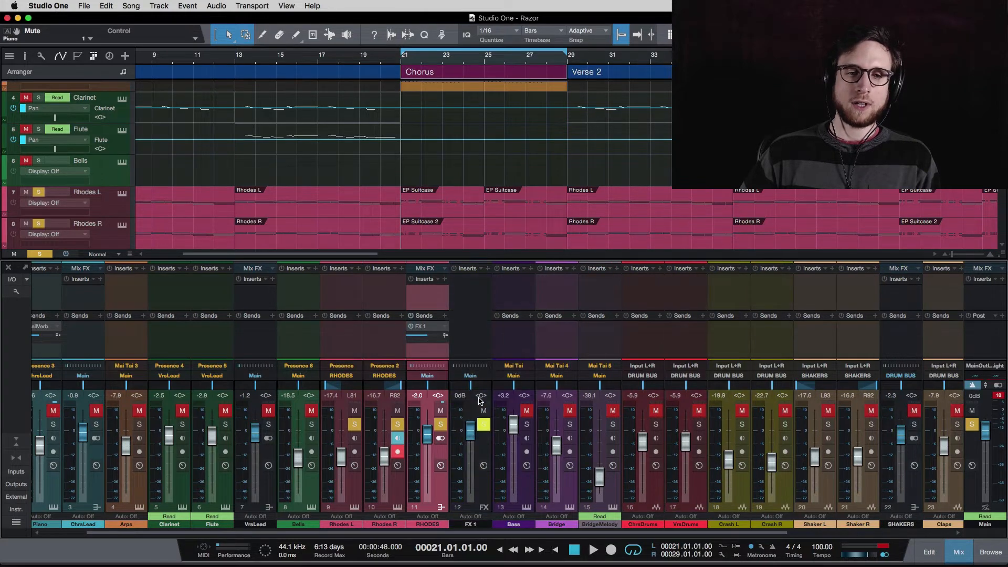
- Insert the Room Reverb effect on the new FX 1 channel
{"action": "left_click", "coordinate": [473, 334]}
{"action": "left_click", "coordinate": [487, 268]}
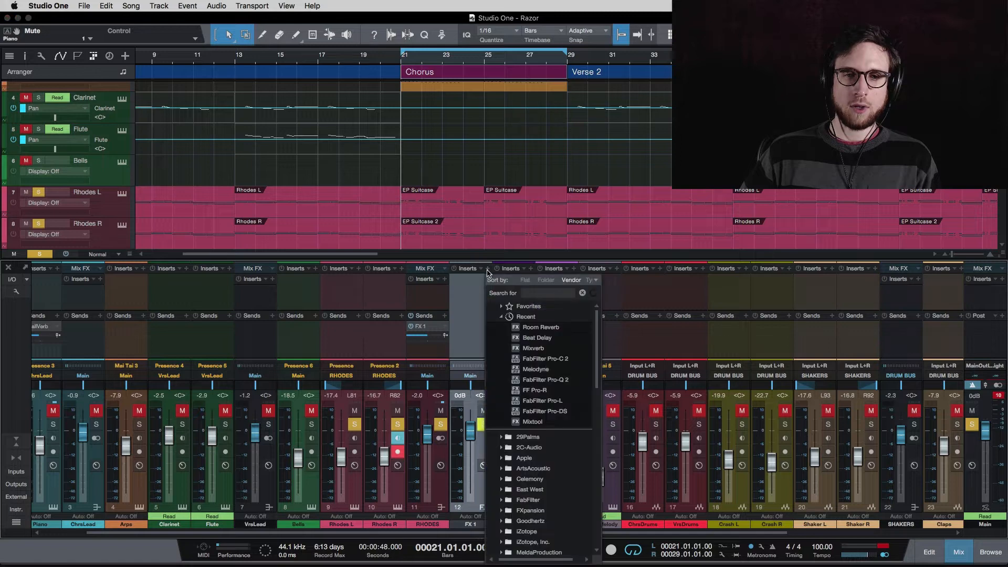
{"action": "left_click", "coordinate": [525, 329]}
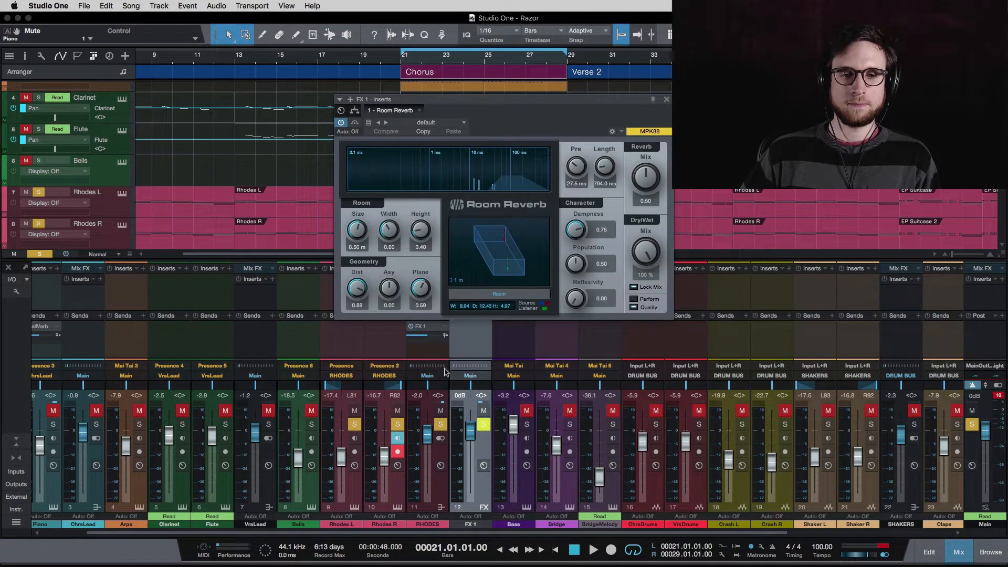
- Load the Medium Studio preset in FX 1's Room Reverb during playback and toggle the RHODES bus's FX 1 send to compare
{"action": "key", "text": "space"}
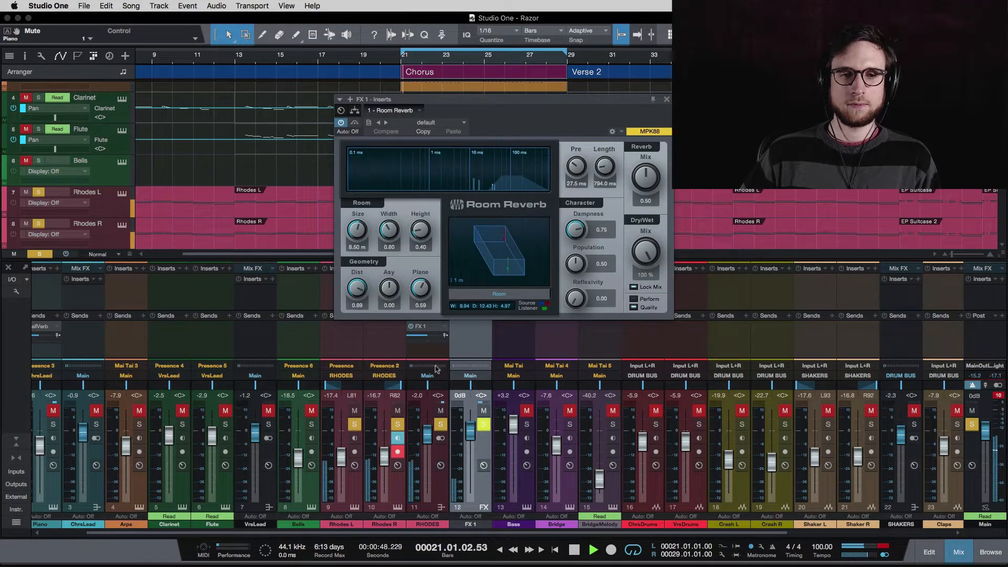
{"action": "left_click", "coordinate": [464, 124]}
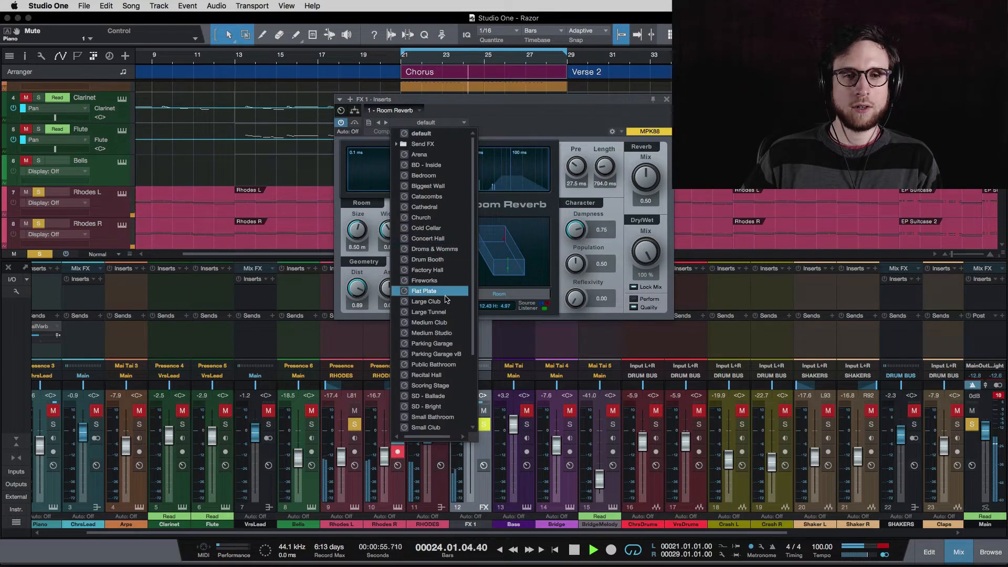
{"action": "left_click", "coordinate": [431, 333]}
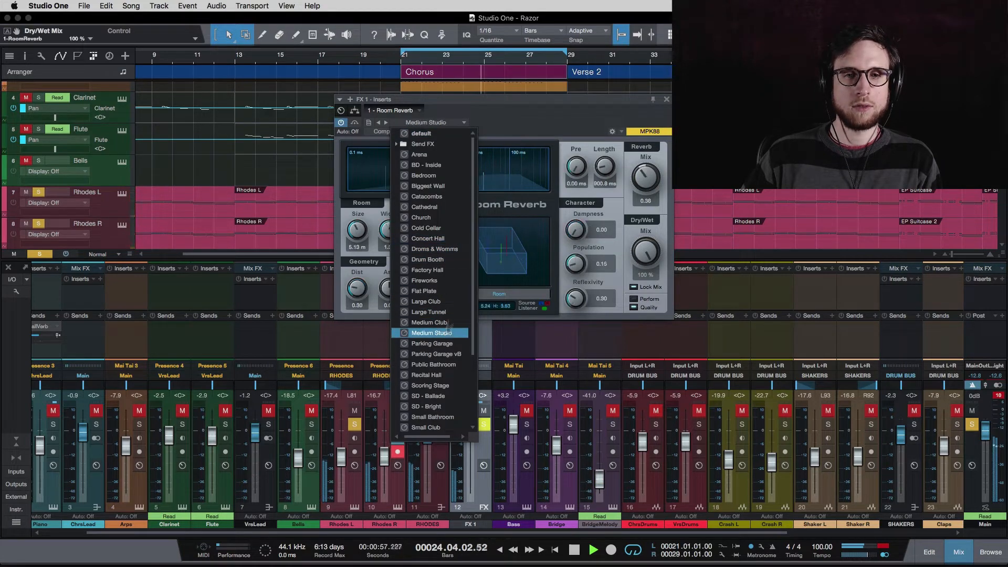
{"action": "left_click", "coordinate": [524, 114]}
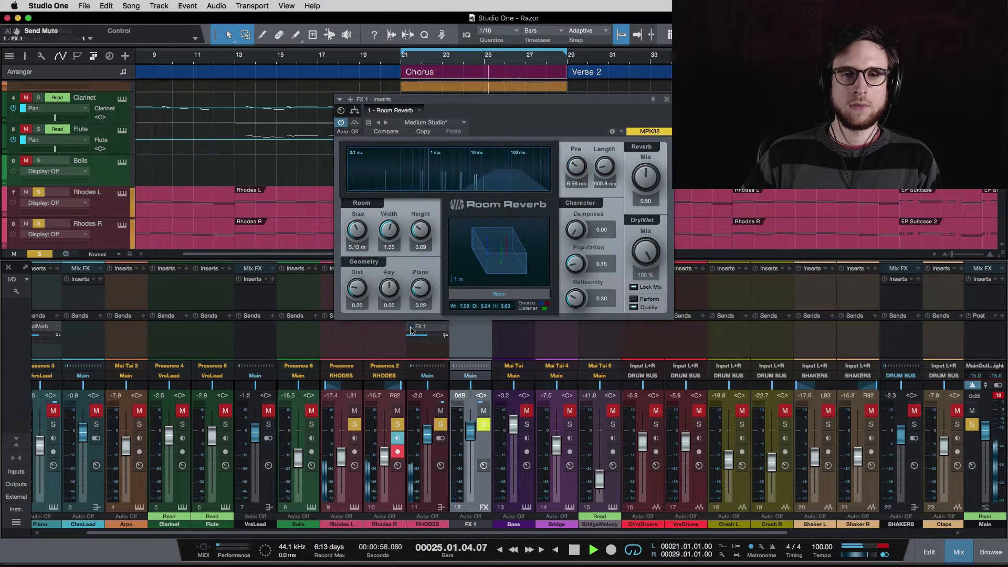
{"action": "left_click", "coordinate": [410, 327]}
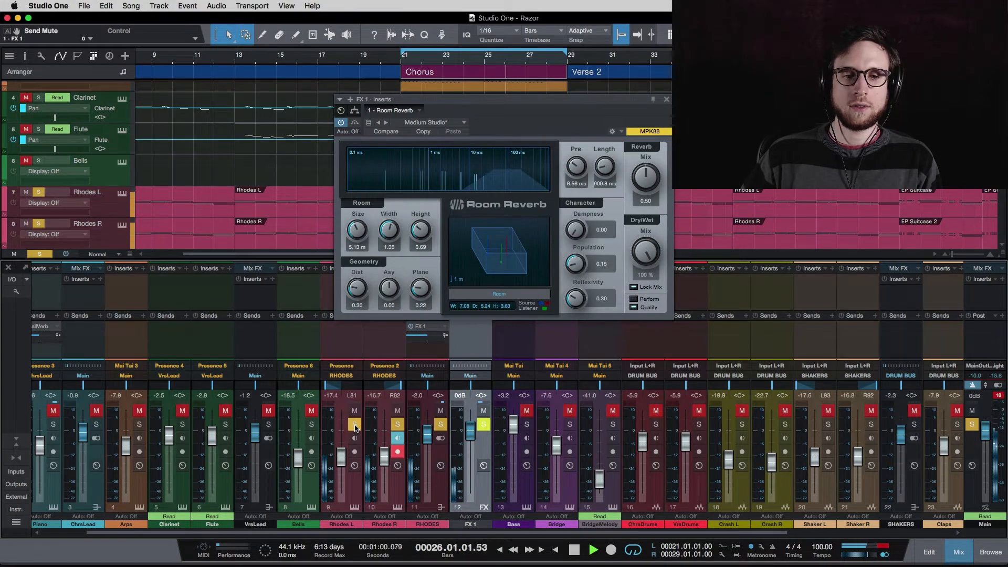
{"action": "key", "text": "space"}
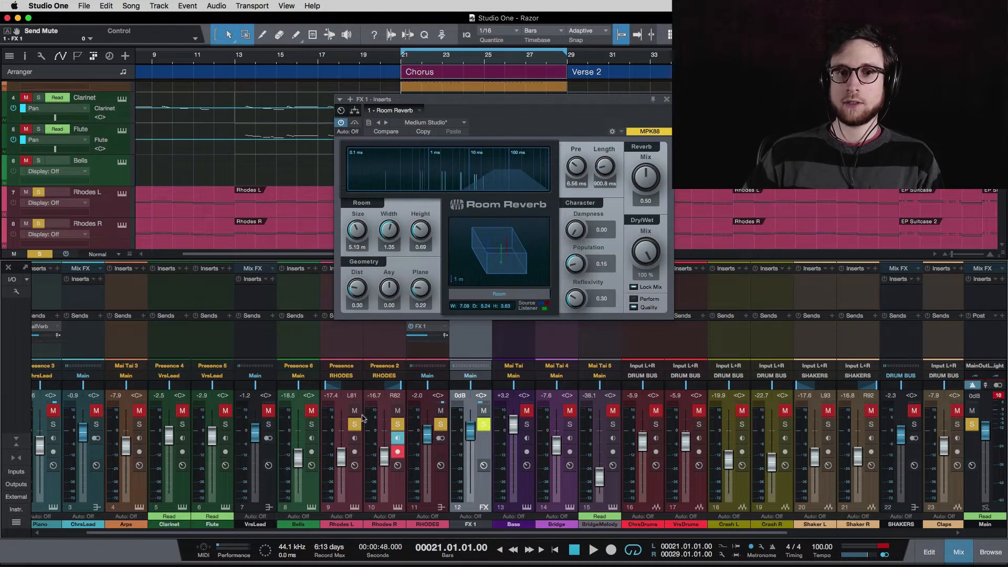
- Turn off all solos and compare the full Chorus with the RHODES bus's FX 1 send on and off during playback
{"action": "left_click_drag", "start_coordinate": [355, 424], "coordinate": [410, 425]}
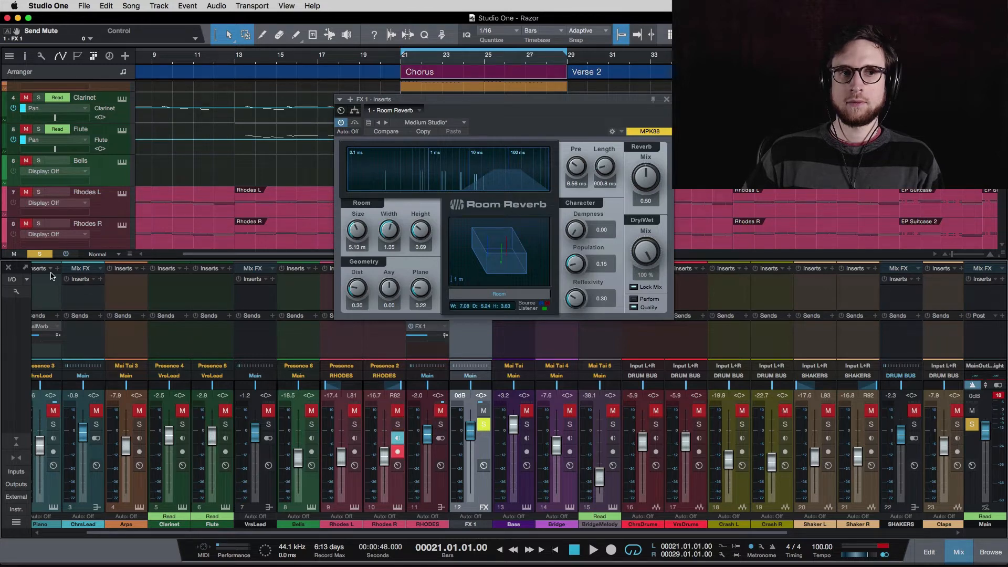
{"action": "left_click", "coordinate": [39, 254]}
{"action": "key", "text": "space"}
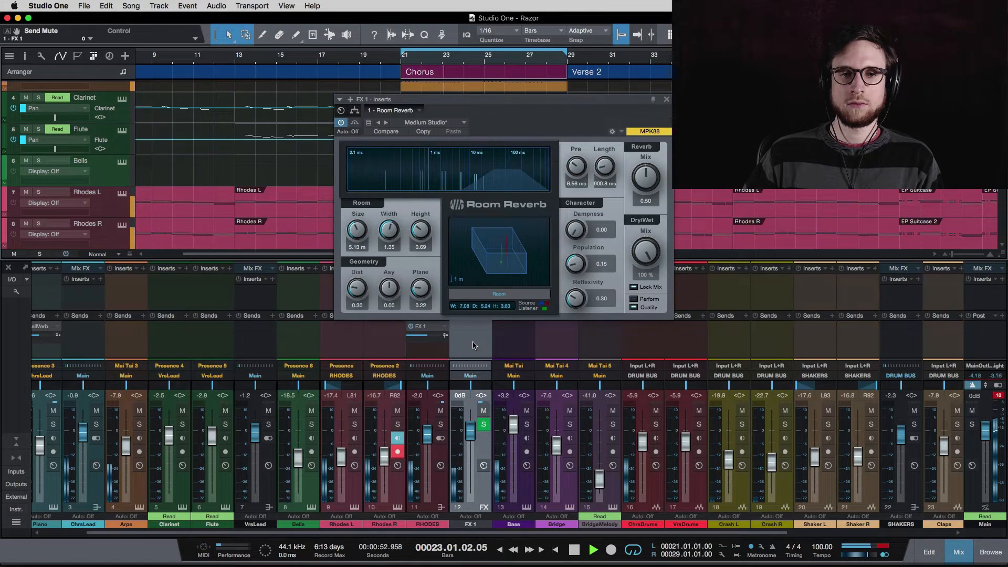
{"action": "left_click", "coordinate": [410, 329]}
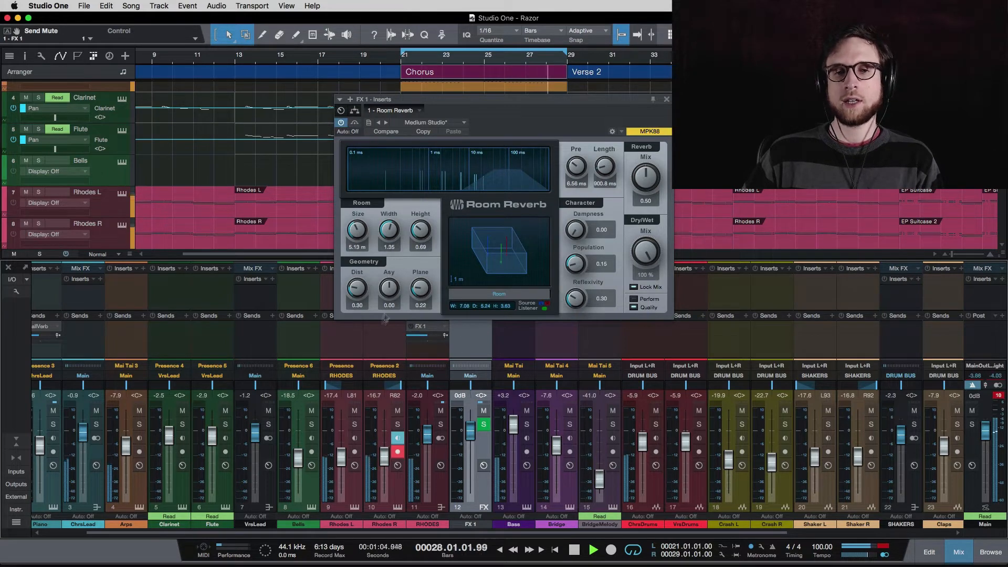
{"action": "scroll", "coordinate": [179, 347], "scroll_direction": "left", "scroll_amount": 2}
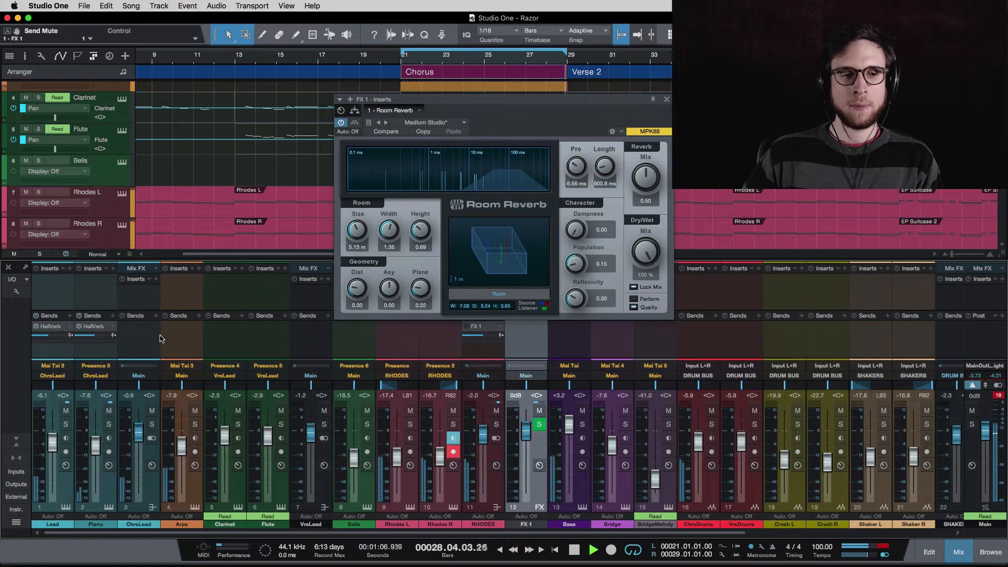
- Mute the ChrsLead bus, activate the RHODES bus's FX 1 send and audition the bus with and without solo
{"action": "left_click", "coordinate": [152, 411]}
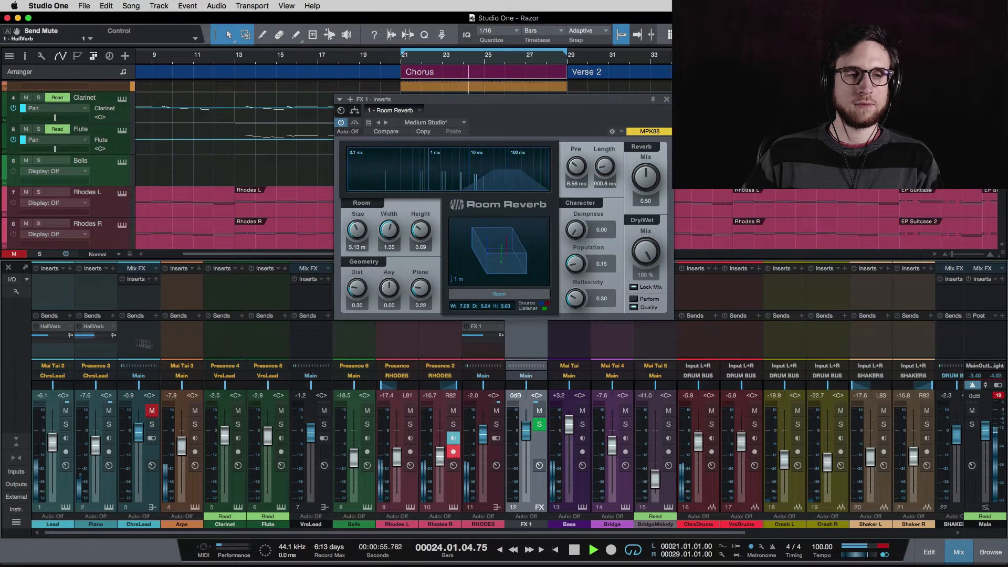
{"action": "left_click", "coordinate": [466, 327]}
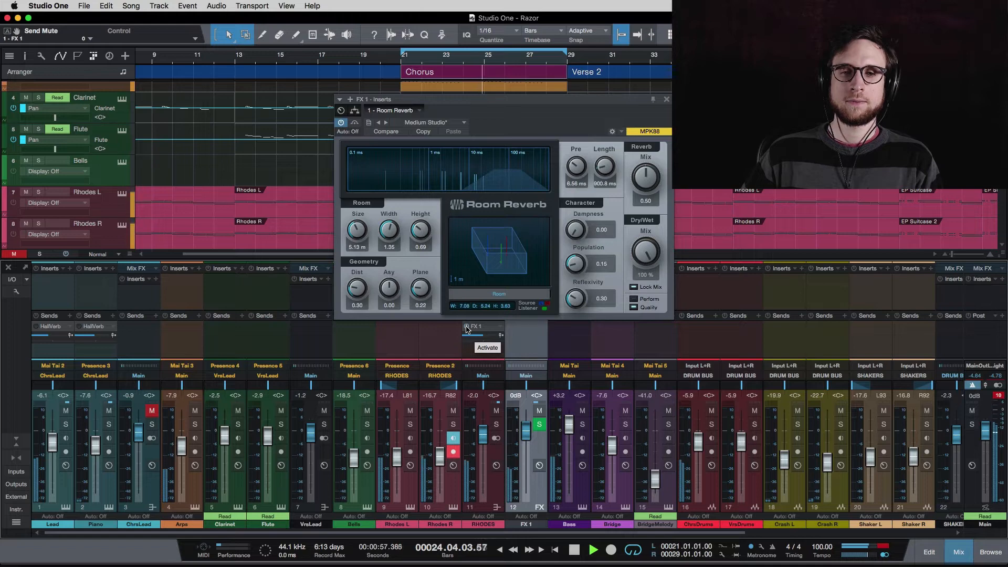
{"action": "left_click", "coordinate": [497, 424]}
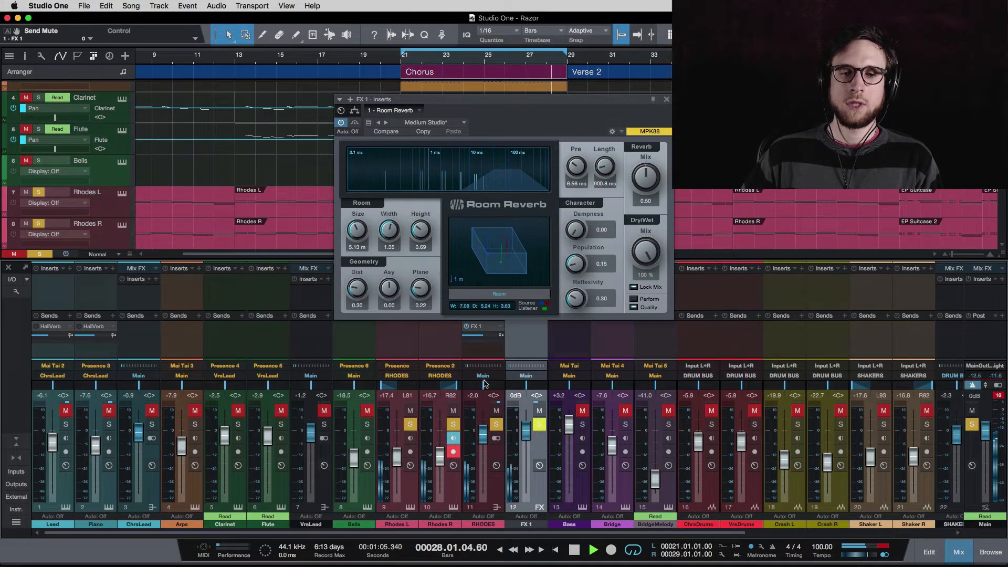
{"action": "left_click", "coordinate": [495, 424]}
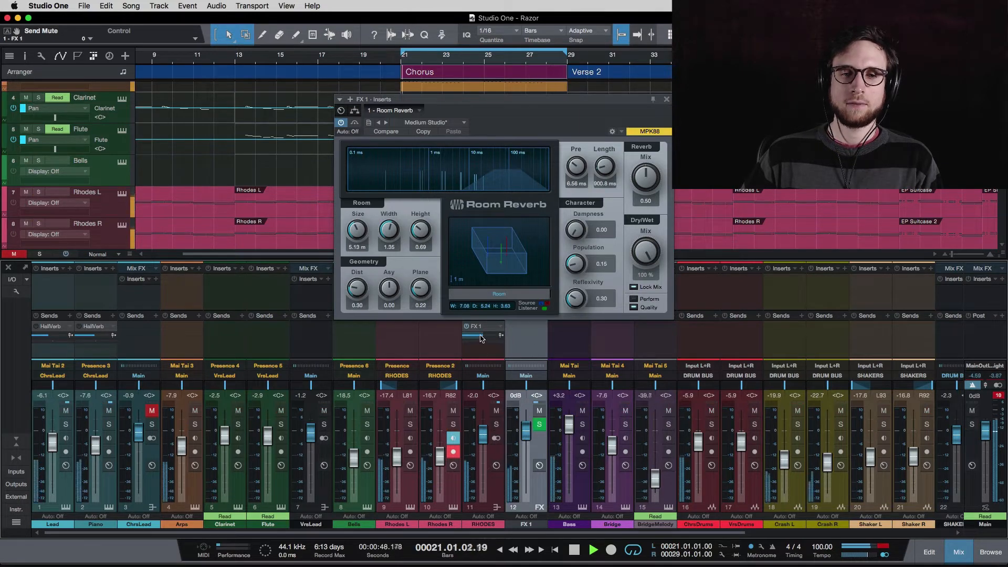
- Set the RHODES bus's FX 1 send level to -7.1, close the Room Reverb window and stop playback
{"action": "mouse_move", "coordinate": [481, 339]}
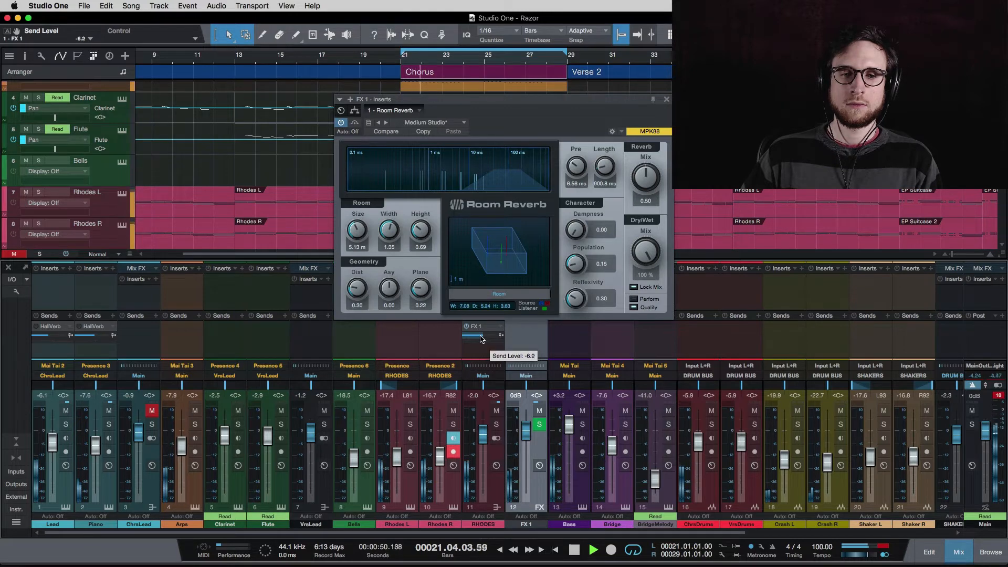
{"action": "left_click_drag", "start_coordinate": [481, 339], "coordinate": [473, 339]}
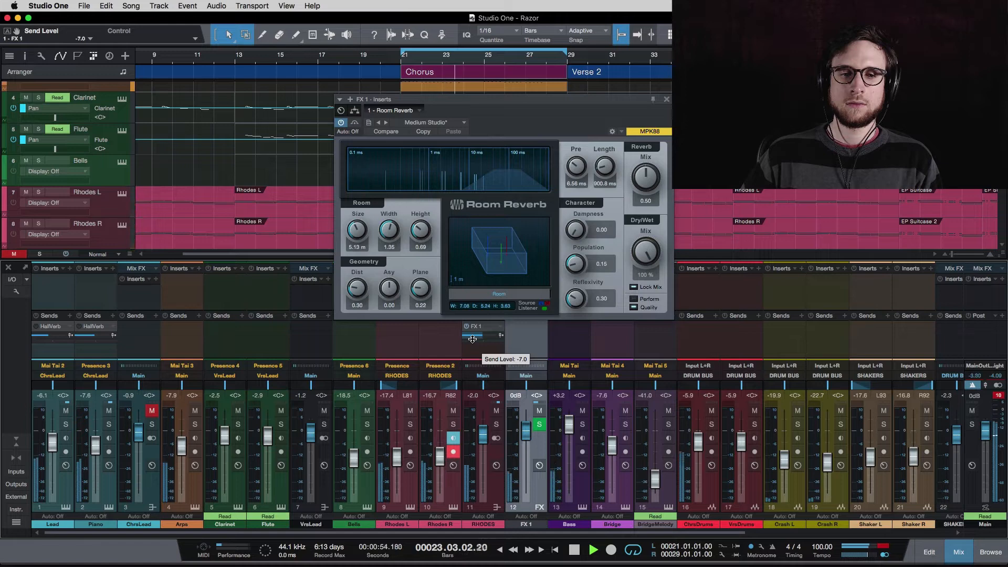
{"action": "left_click_drag", "start_coordinate": [473, 339], "coordinate": [471, 339]}
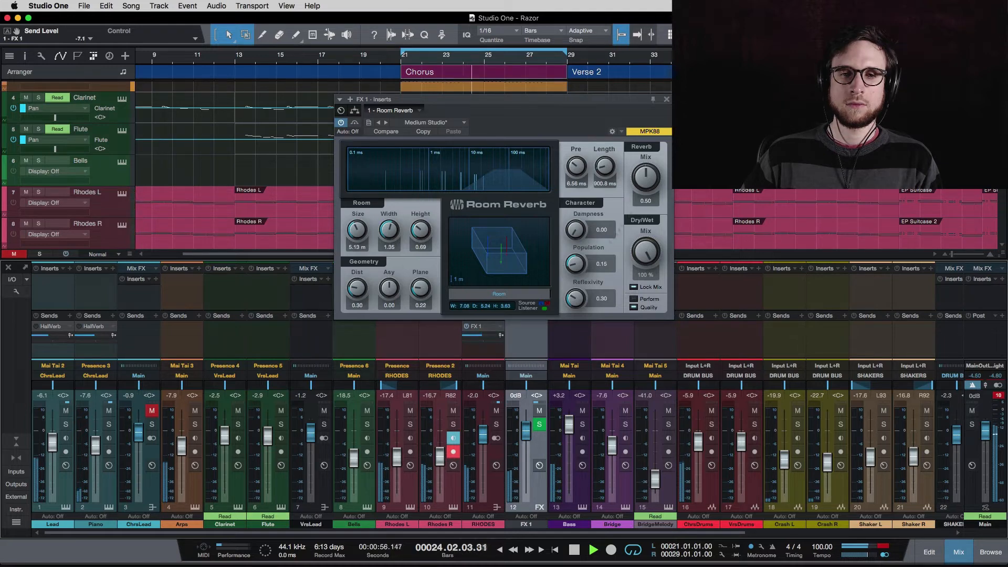
{"action": "left_click", "coordinate": [665, 101]}
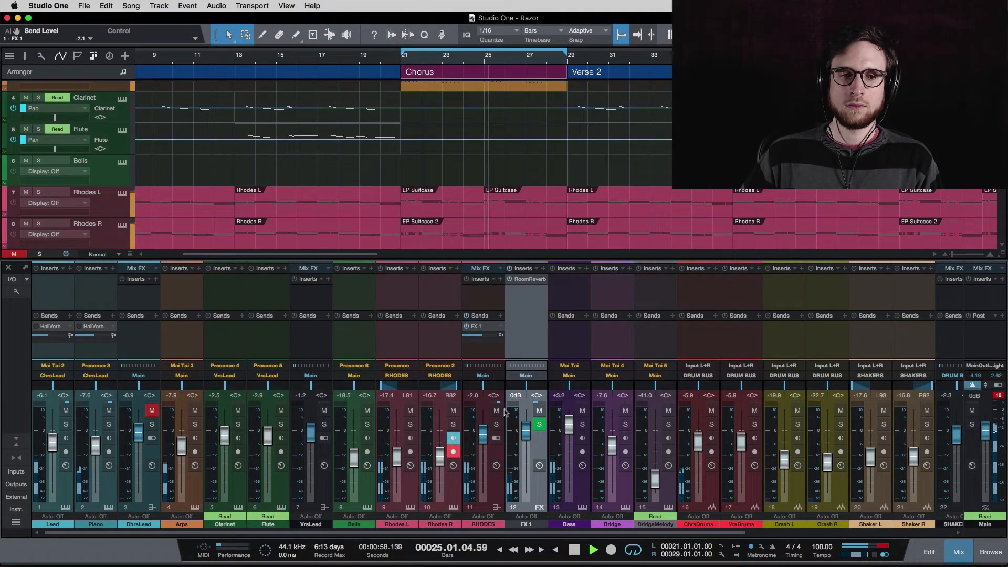
{"action": "key", "text": "space"}
- Rename the FX 1 channel as RoomVerb
{"action": "left_click", "coordinate": [527, 526]}
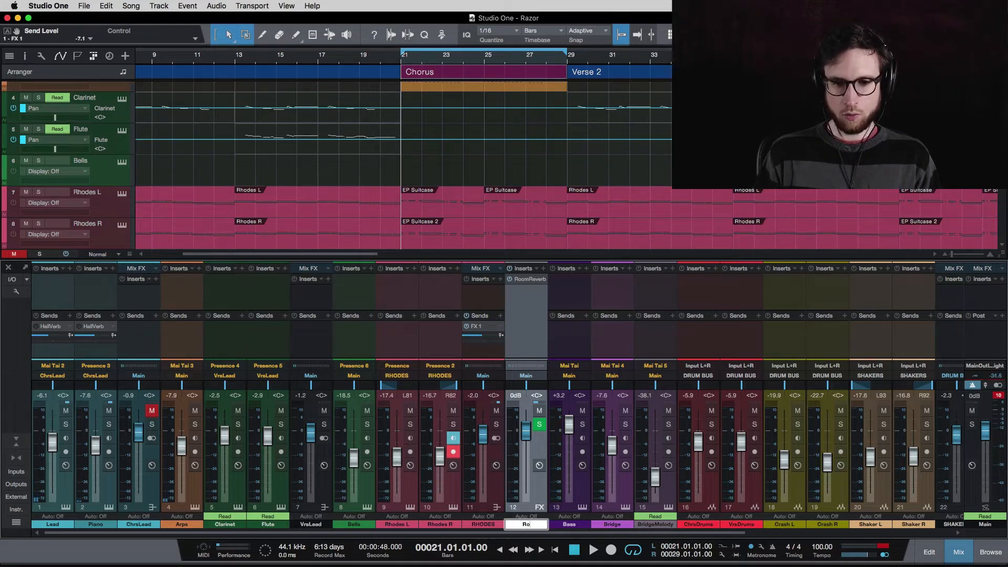
{"action": "type", "text": "RoomVerb"}
{"action": "key", "text": "Return"}
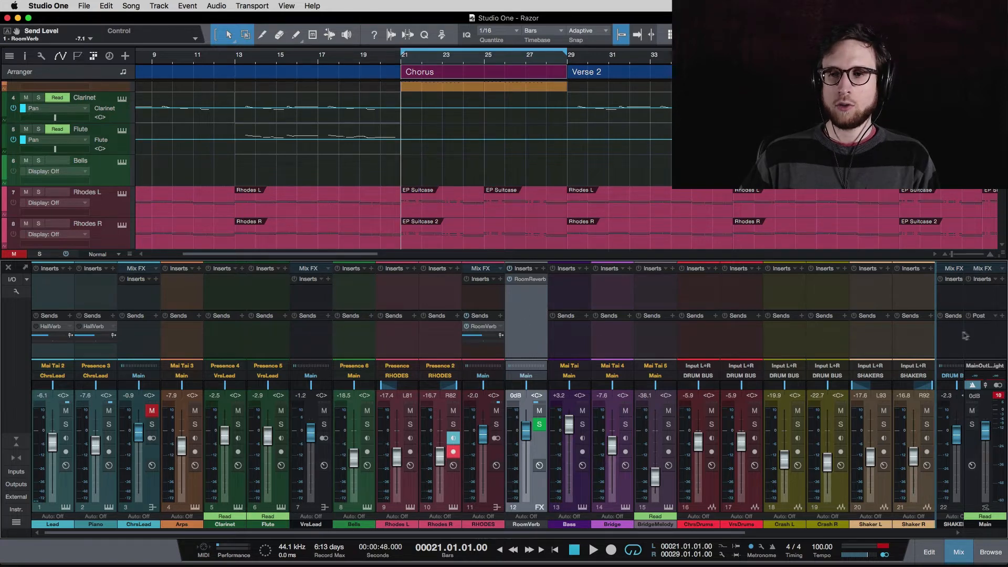
- Place the RoomVerb channel beside HallVerb at the end of the mixer and colour it magenta
{"action": "scroll", "coordinate": [969, 336], "scroll_direction": "right", "scroll_amount": 3}
{"action": "scroll", "coordinate": [989, 336], "scroll_direction": "right", "scroll_amount": 10}
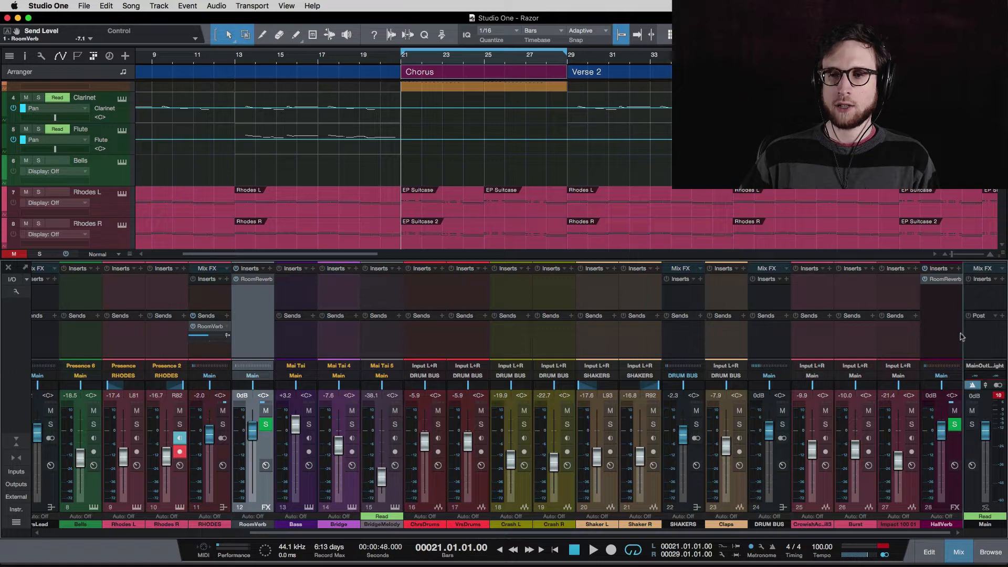
{"action": "left_click_drag", "start_coordinate": [960, 334], "coordinate": [959, 333]}
{"action": "left_click", "coordinate": [952, 525]}
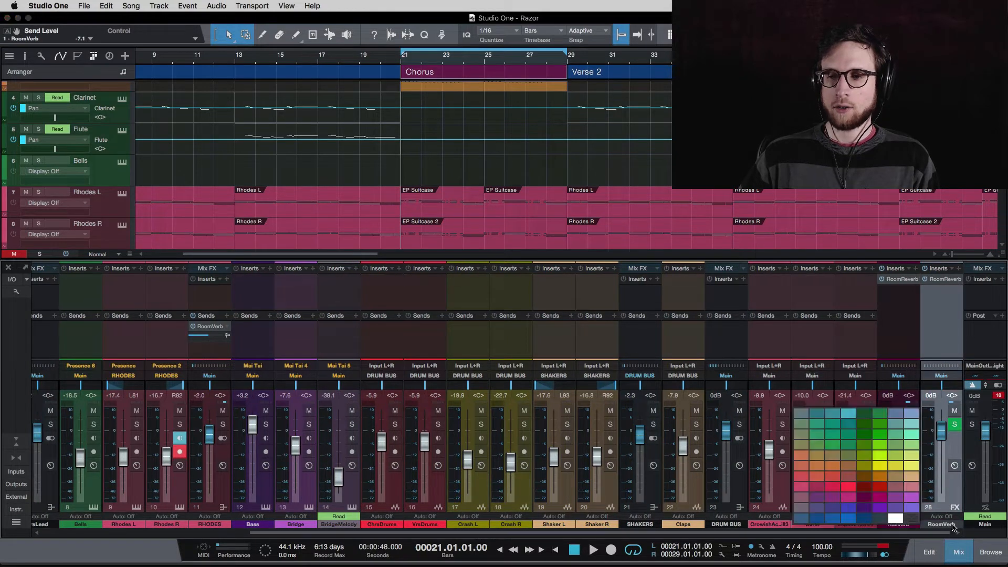
{"action": "left_click", "coordinate": [860, 505]}
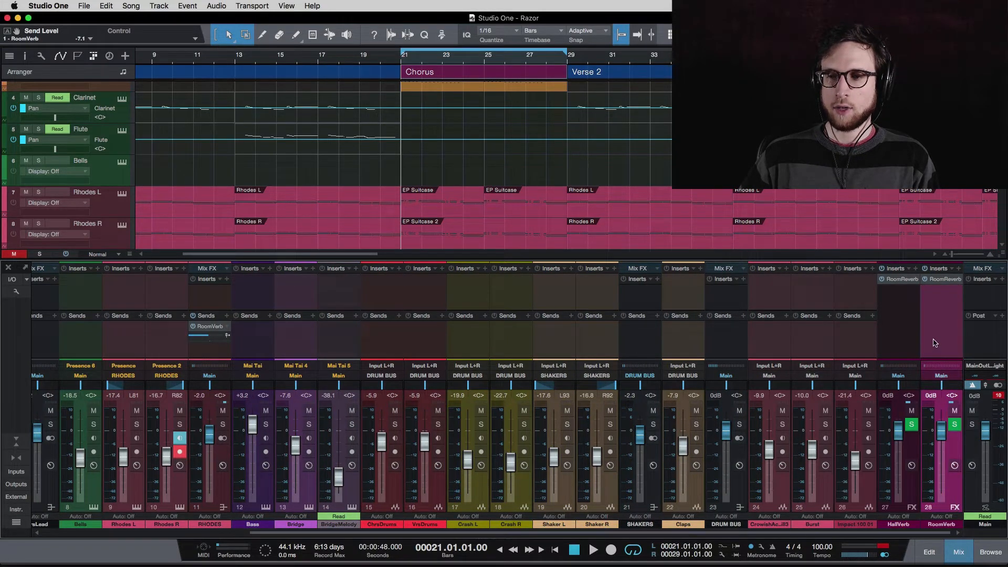
{"action": "scroll", "coordinate": [797, 338], "scroll_direction": "left", "scroll_amount": 7}
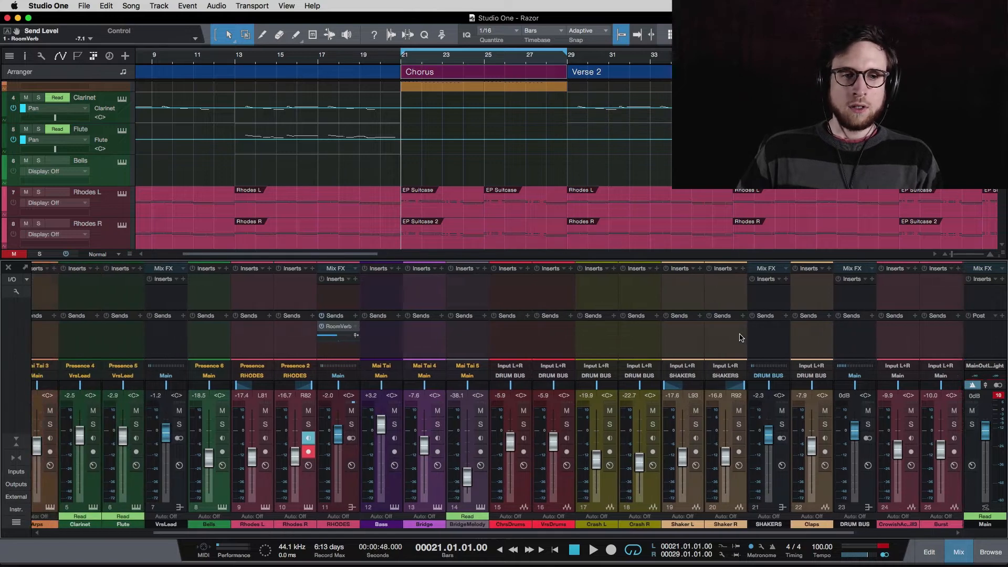
- Play the Chorus with the full mix and with the Bass track soloed
{"action": "key", "text": "space"}
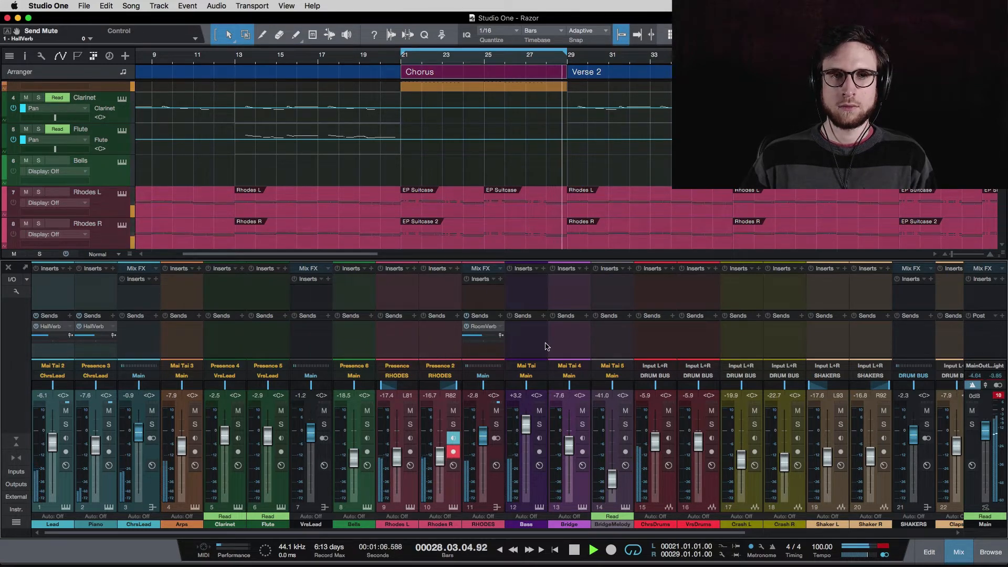
{"action": "key", "text": "space"}
{"action": "scroll", "coordinate": [546, 346], "scroll_direction": "right", "scroll_amount": 1}
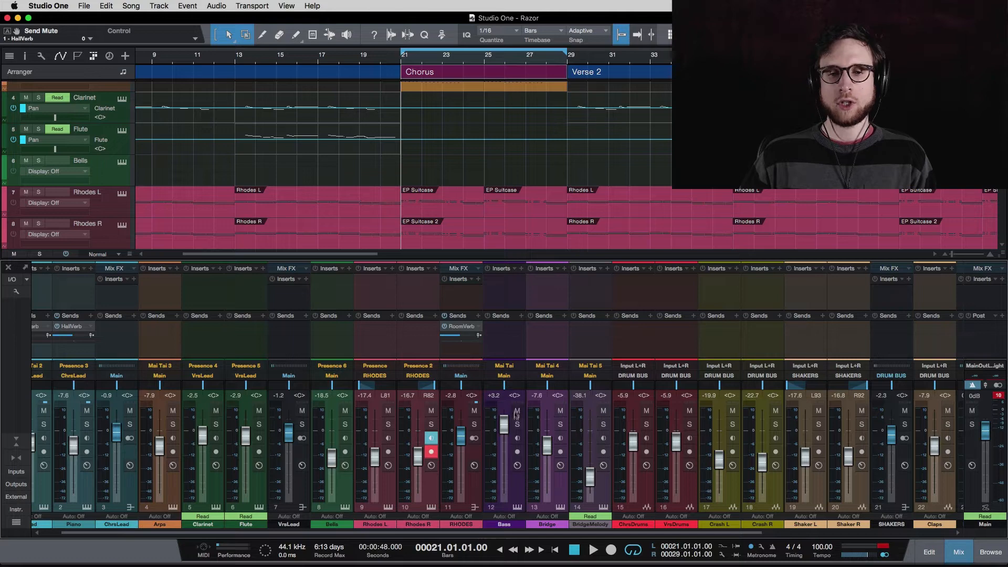
{"action": "left_click", "coordinate": [518, 425]}
{"action": "key", "text": "space"}
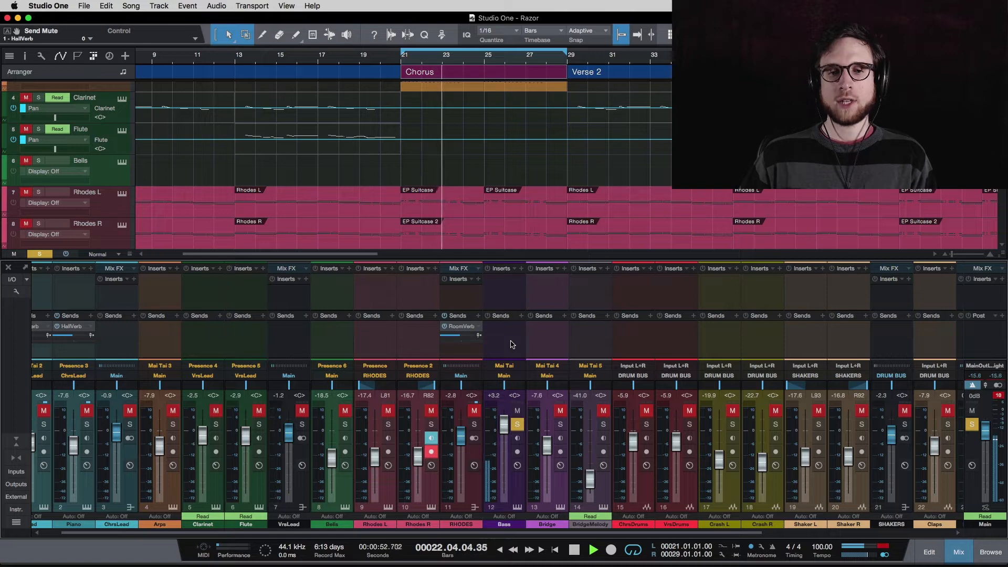
{"action": "key", "text": "space"}
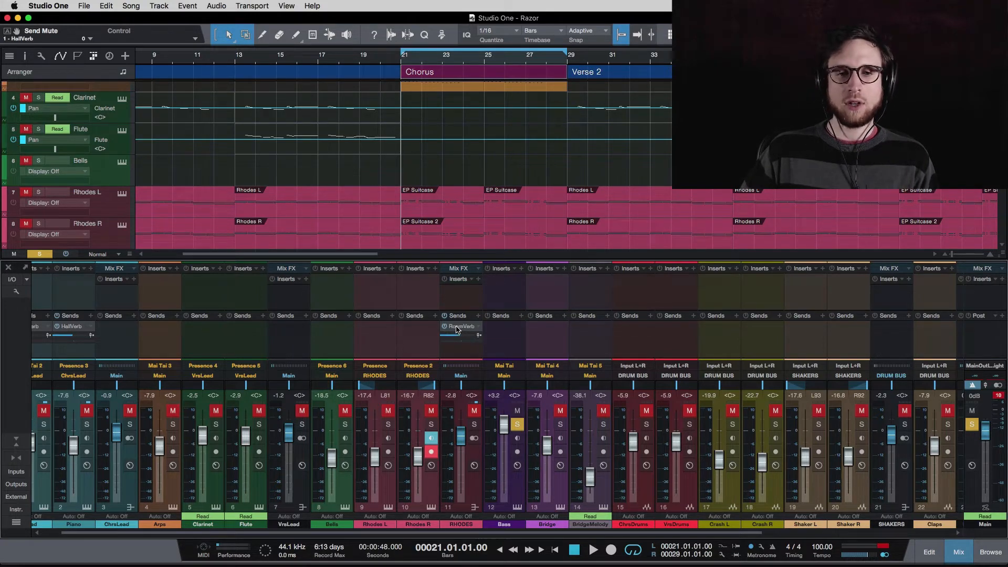
- Copy the RHODES bus's RoomVerb send to the Bass track and set its send level to -25.4 during playback
{"action": "left_click_drag", "start_coordinate": [456, 329], "coordinate": [498, 329]}
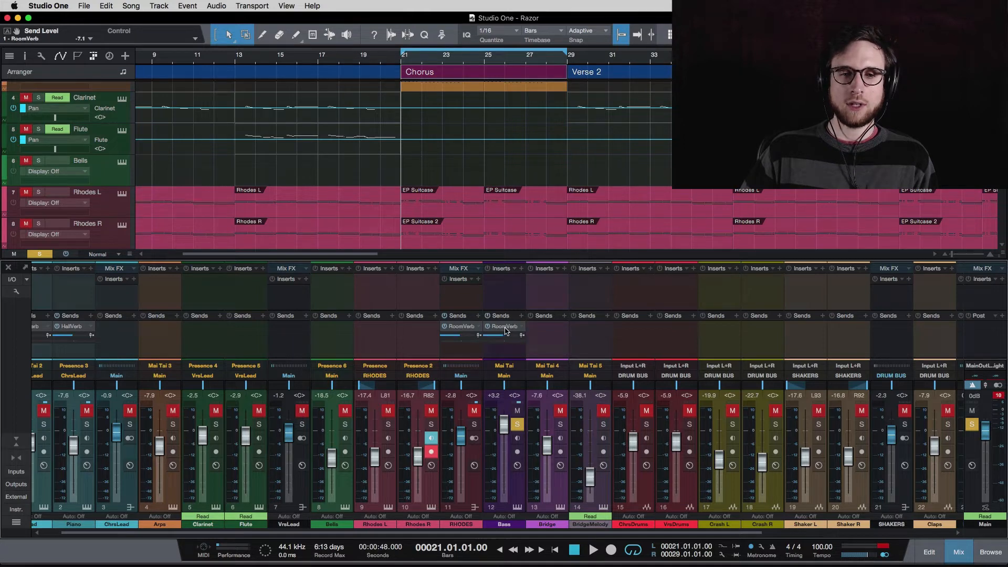
{"action": "key", "text": "space"}
{"action": "mouse_move", "coordinate": [503, 338]}
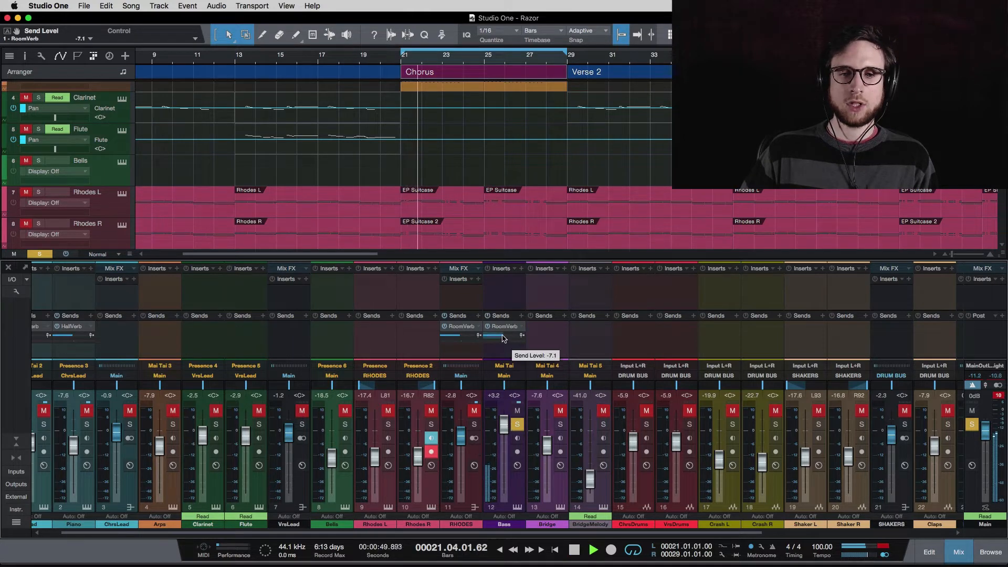
{"action": "left_click_drag", "start_coordinate": [503, 338], "coordinate": [499, 340]}
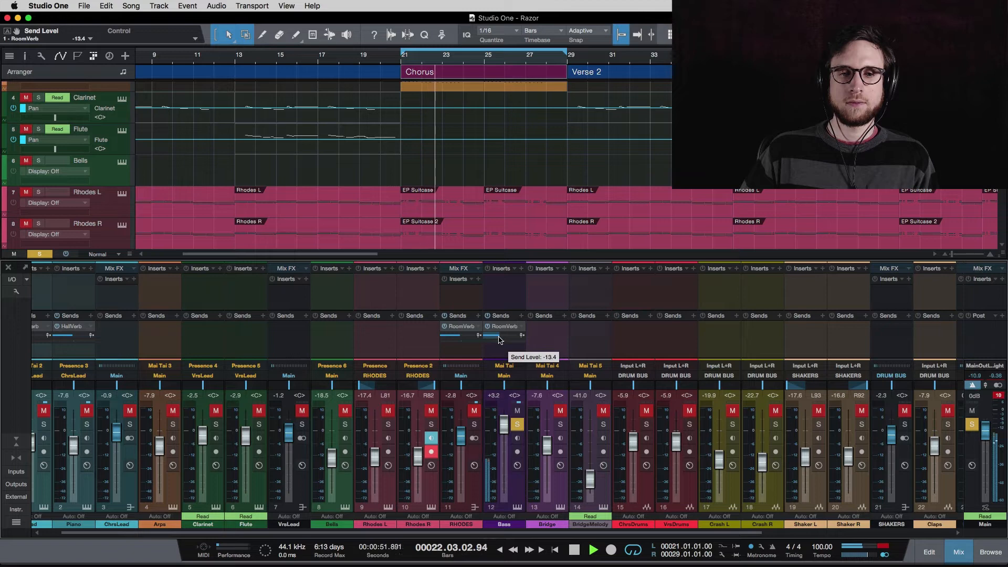
{"action": "left_click_drag", "start_coordinate": [499, 339], "coordinate": [495, 341]}
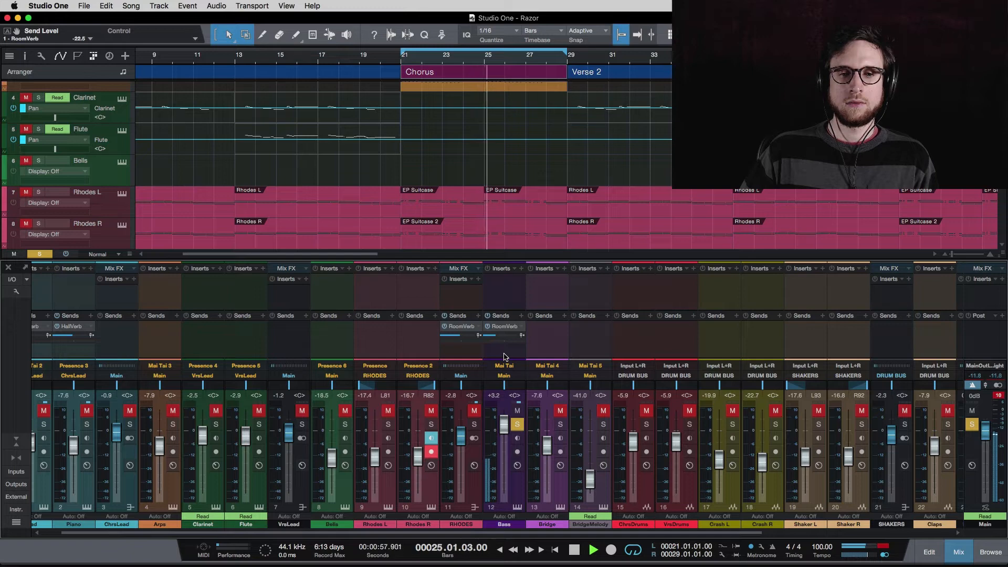
{"action": "mouse_move", "coordinate": [494, 339]}
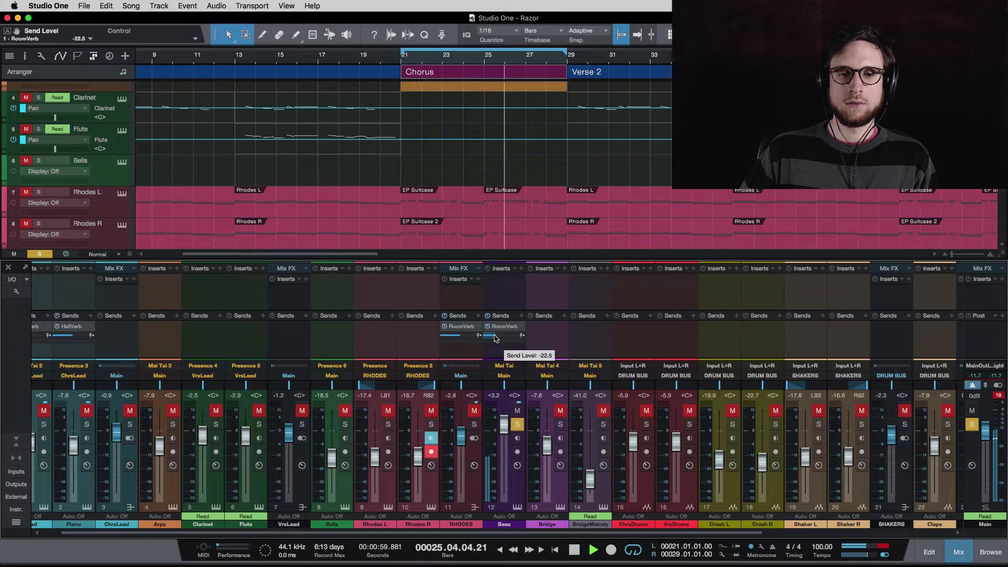
{"action": "scroll", "coordinate": [494, 339], "scroll_direction": "down", "scroll_amount": 3}
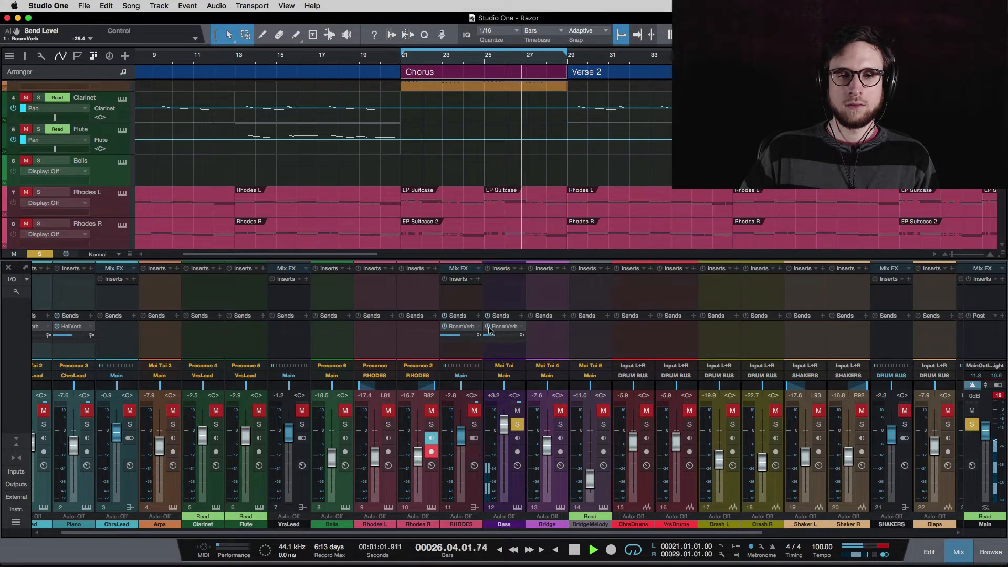
- Compare the soloed Bass with its RoomVerb send off and on, leaving the send active
{"action": "left_click", "coordinate": [488, 328]}
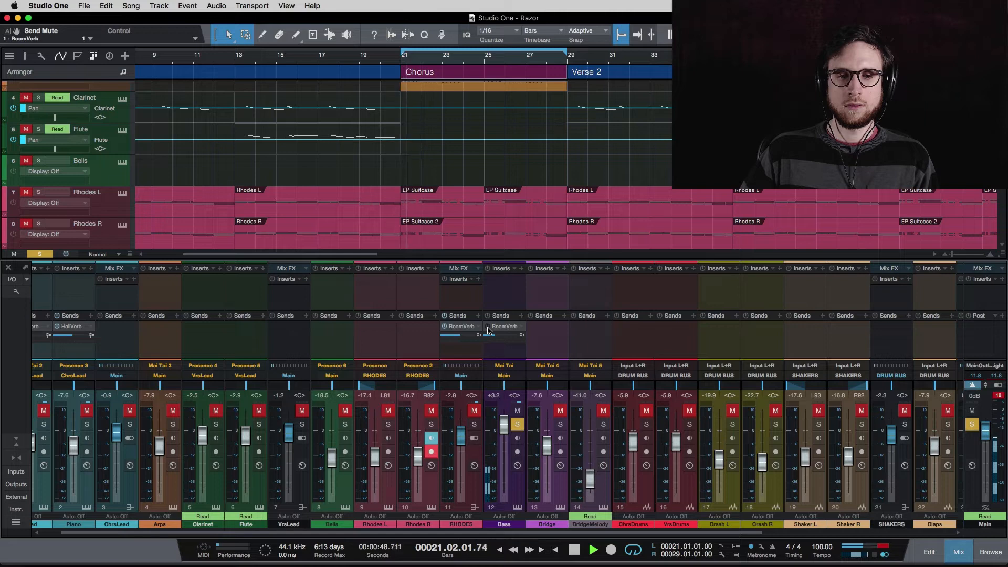
{"action": "left_click", "coordinate": [488, 327]}
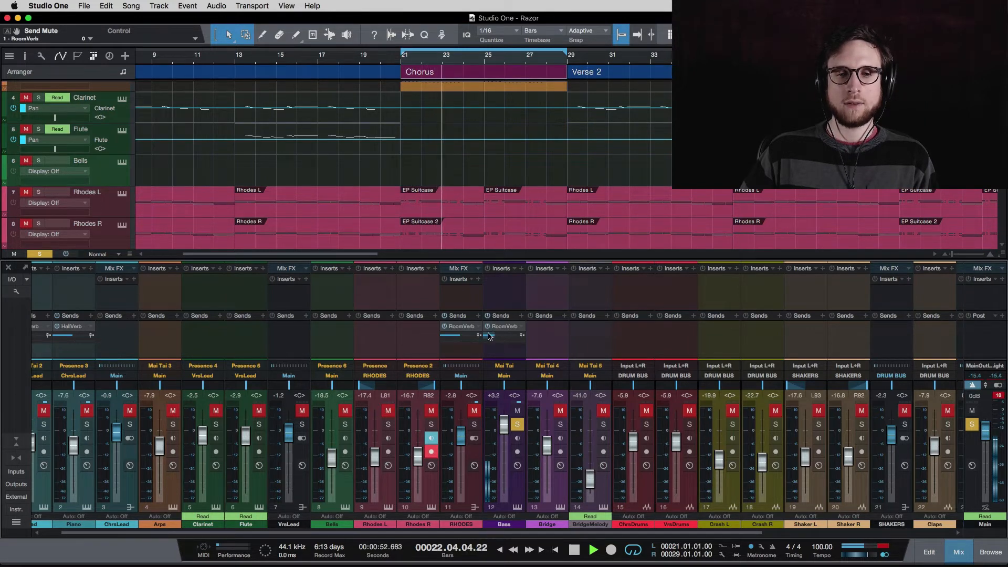
{"action": "key", "text": "space"}
- Turn off the Bass solo, play the Chorus with the full mix and save the song
{"action": "left_click", "coordinate": [517, 424]}
{"action": "key", "text": "space"}
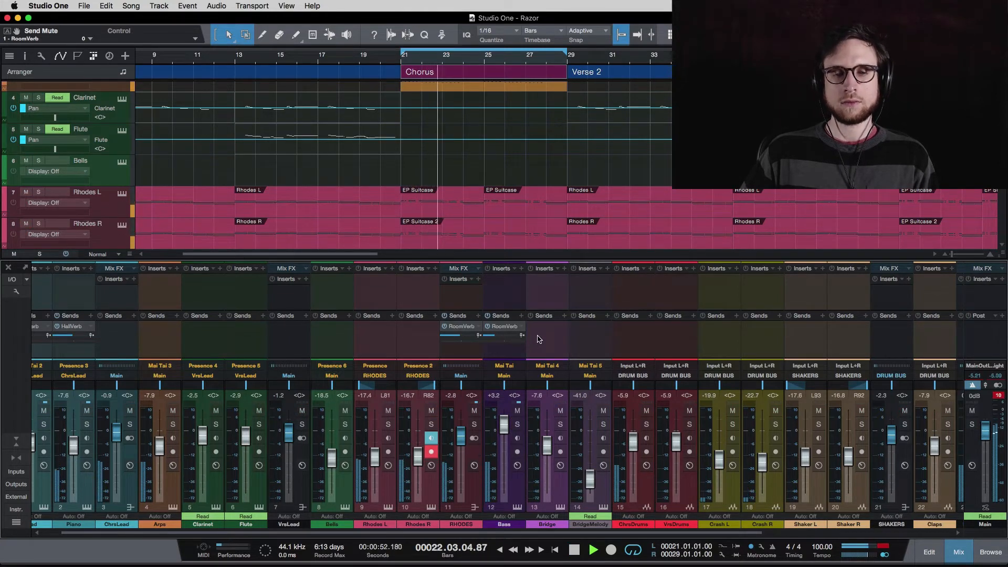
{"action": "key", "text": "super+s"}
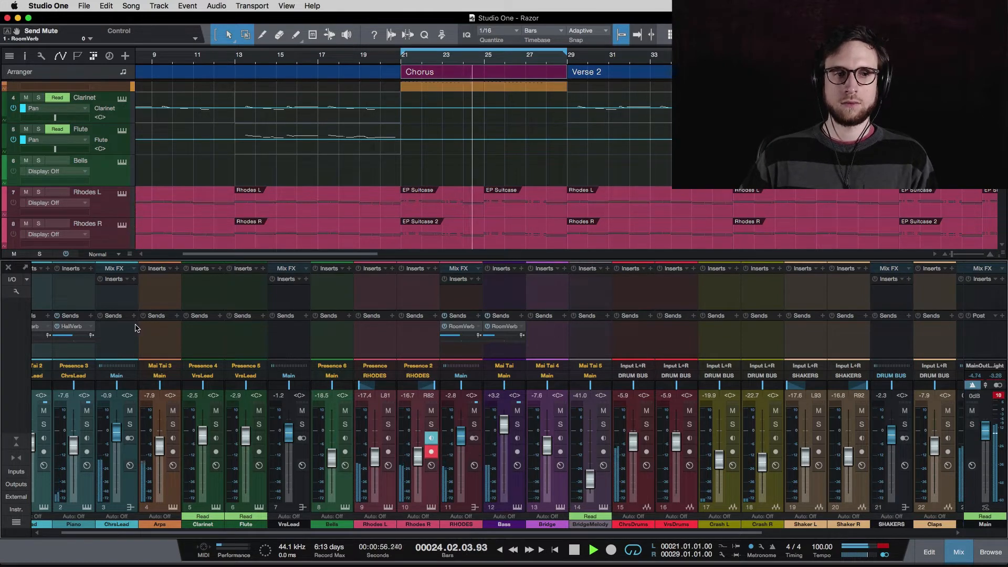
{"action": "key", "text": "space"}
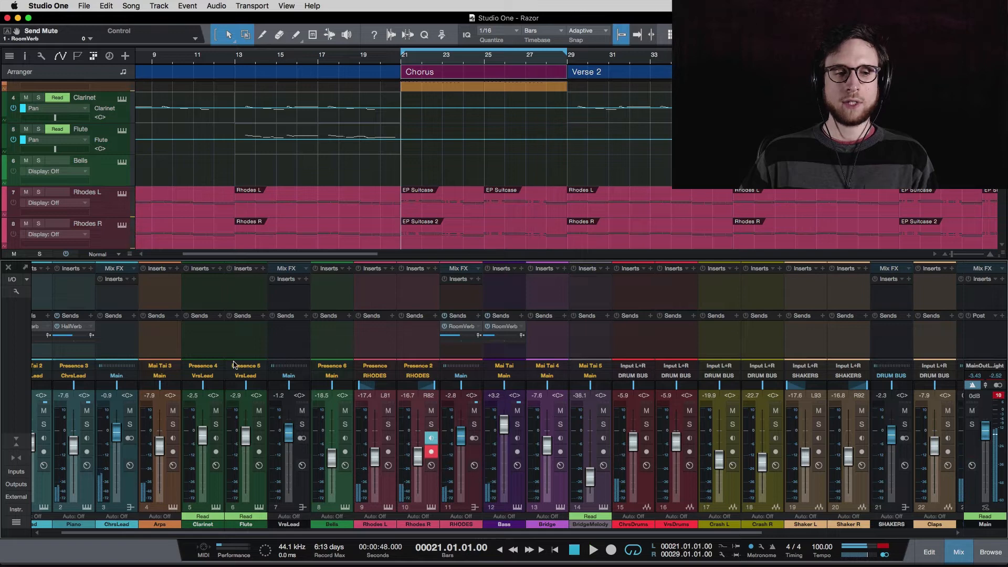
- Audition the Arps track in solo and examine its Mai Tai instrument's reverb settings
{"action": "left_click", "coordinate": [173, 423]}
{"action": "key", "text": "space"}
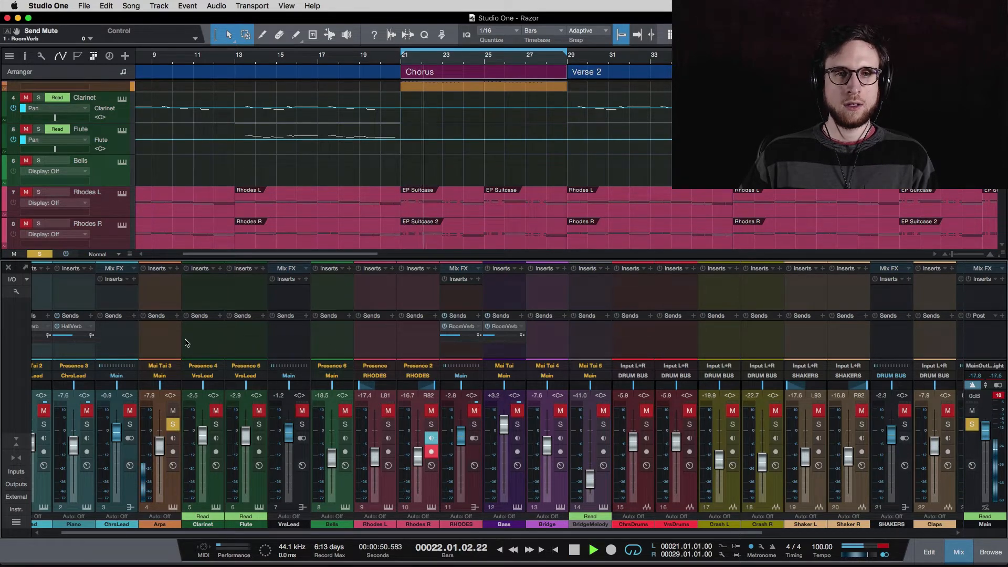
{"action": "left_click", "coordinate": [173, 507]}
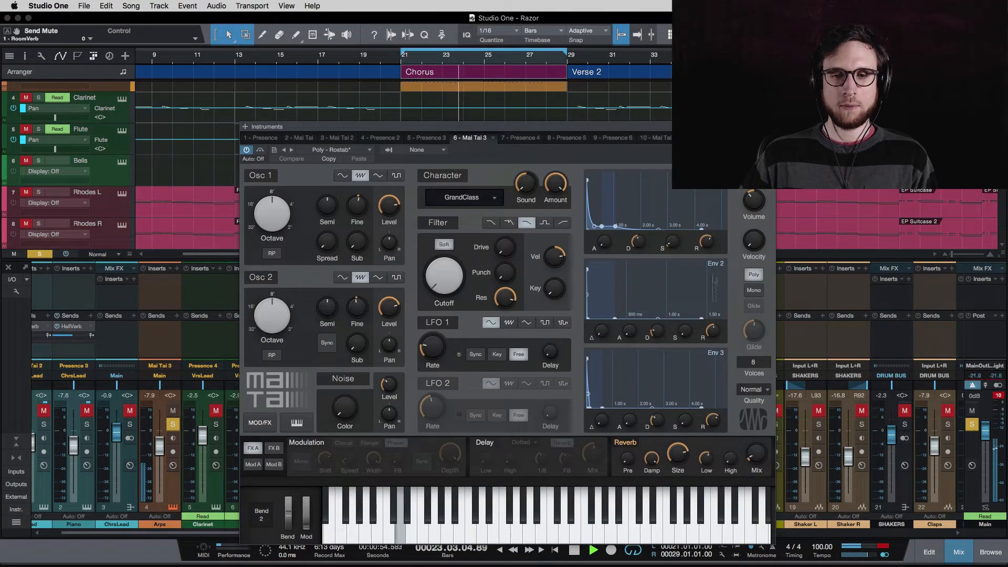
{"action": "left_click", "coordinate": [770, 126]}
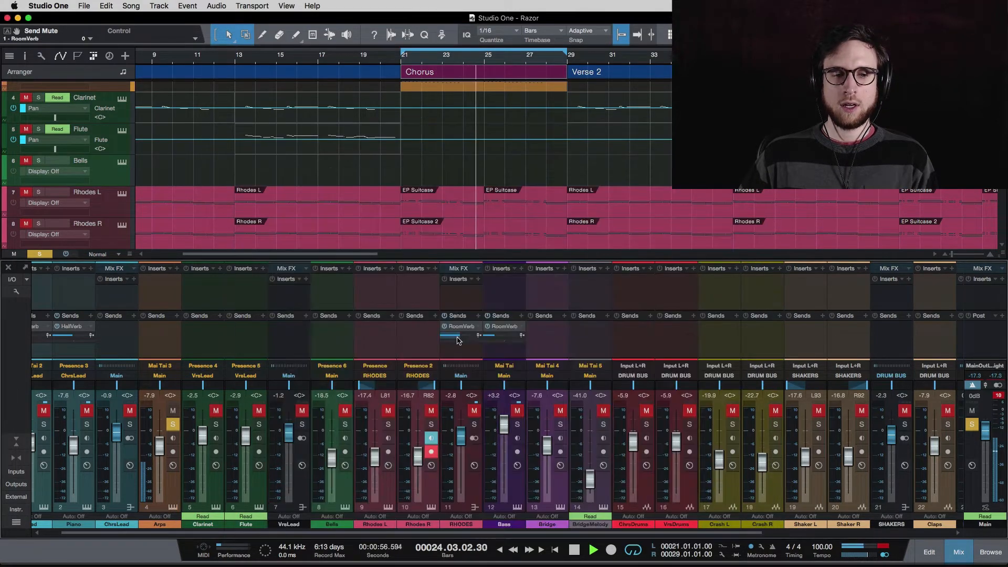
{"action": "key", "text": "space"}
{"action": "left_click", "coordinate": [174, 424]}
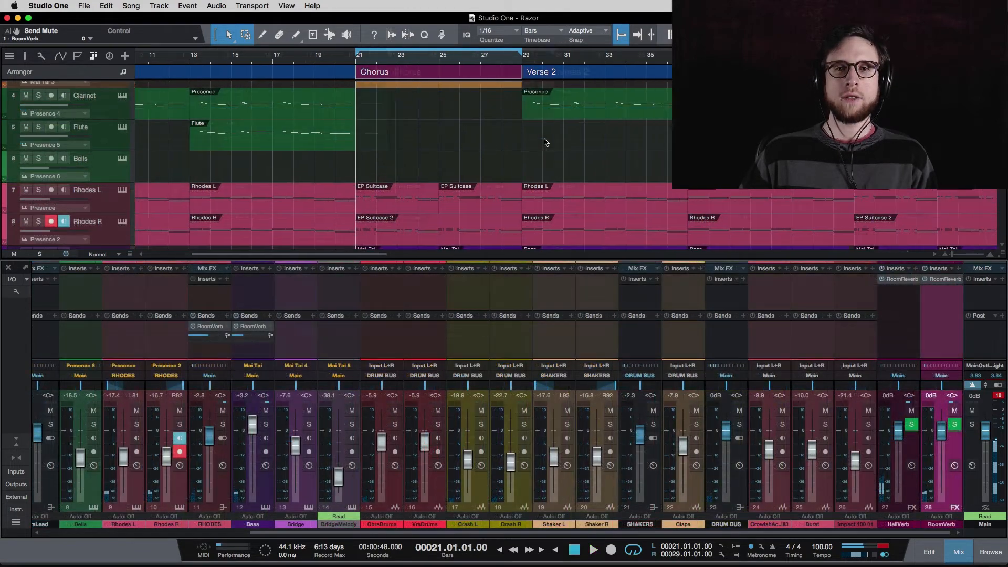
- Set the loop range over the last Chorus, bars 69 to 77, and play that section with the full mix
{"action": "scroll", "coordinate": [545, 141], "scroll_direction": "right", "scroll_amount": 15}
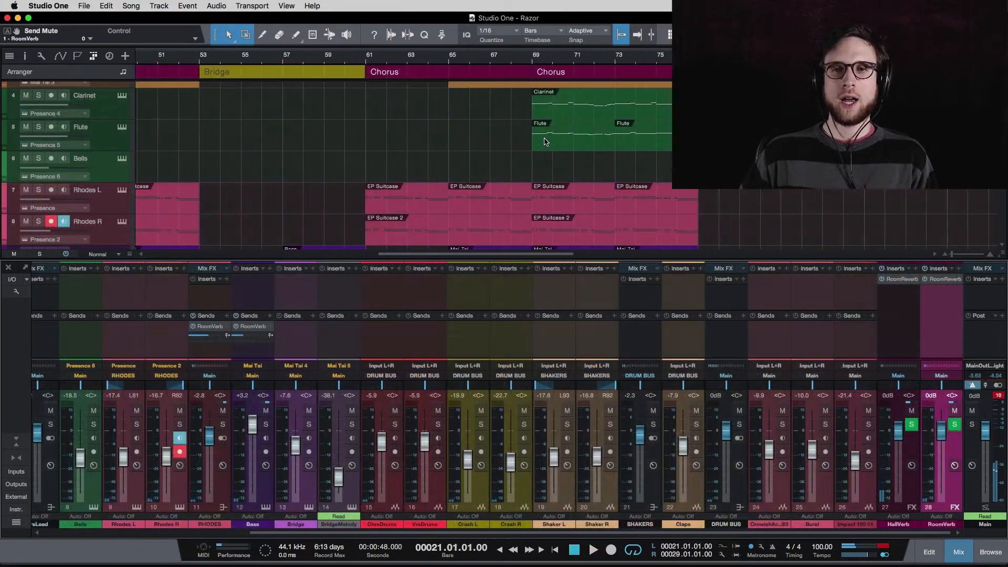
{"action": "scroll", "coordinate": [534, 179], "scroll_direction": "down", "scroll_amount": 3}
{"action": "scroll", "coordinate": [534, 178], "scroll_direction": "down", "scroll_amount": 6}
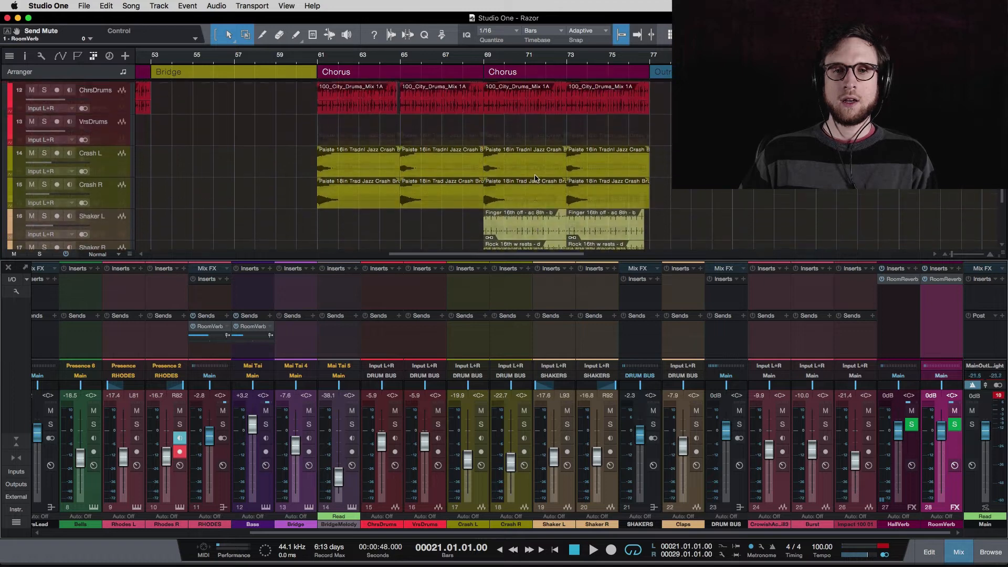
{"action": "scroll", "coordinate": [517, 101], "scroll_direction": "up", "scroll_amount": 6}
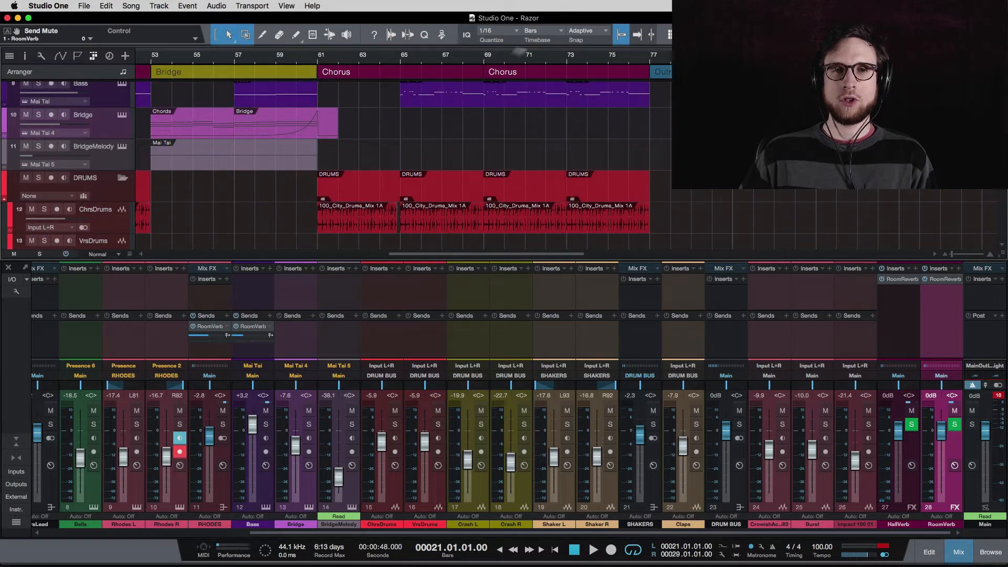
{"action": "left_click_drag", "start_coordinate": [488, 48], "coordinate": [653, 105]}
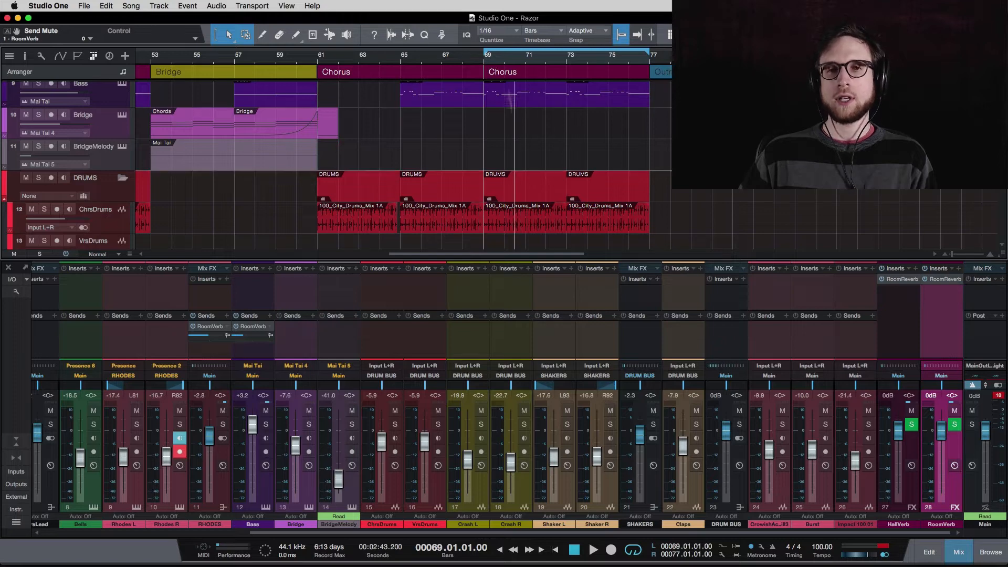
{"action": "scroll", "coordinate": [546, 141], "scroll_direction": "up", "scroll_amount": 5}
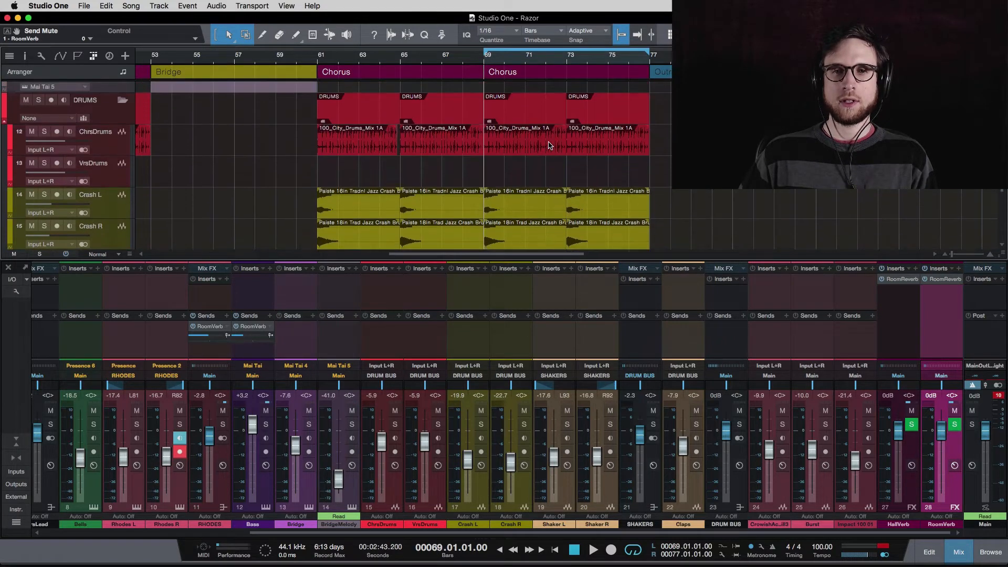
{"action": "scroll", "coordinate": [549, 145], "scroll_direction": "up", "scroll_amount": 5}
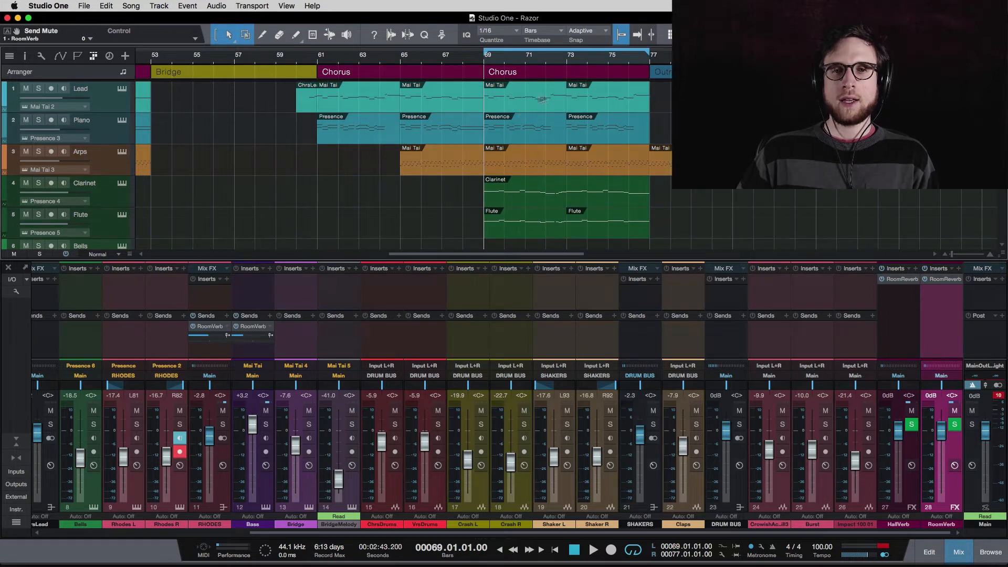
{"action": "scroll", "coordinate": [542, 100], "scroll_direction": "down", "scroll_amount": 15}
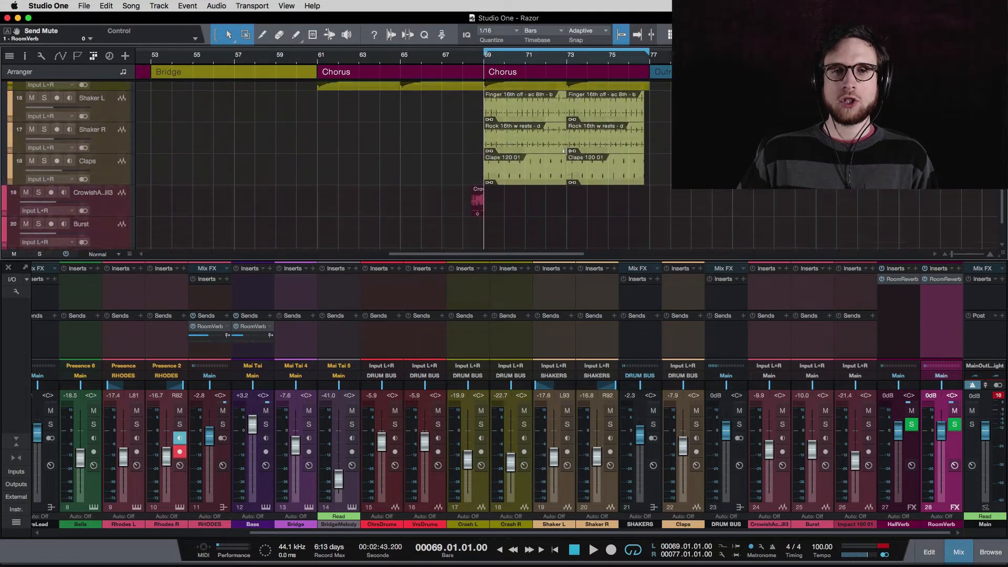
{"action": "scroll", "coordinate": [561, 175], "scroll_direction": "up", "scroll_amount": 5}
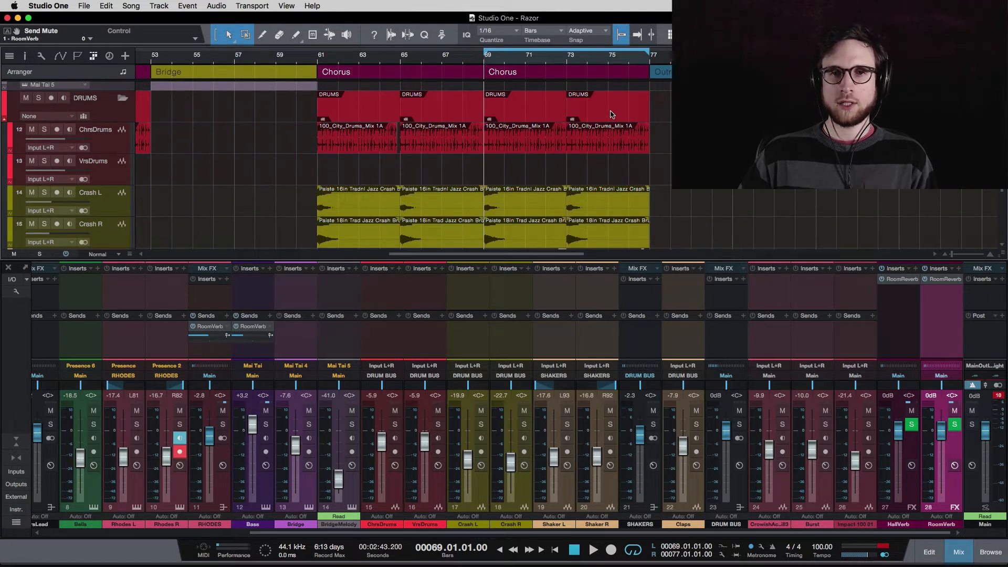
{"action": "key", "text": "space"}
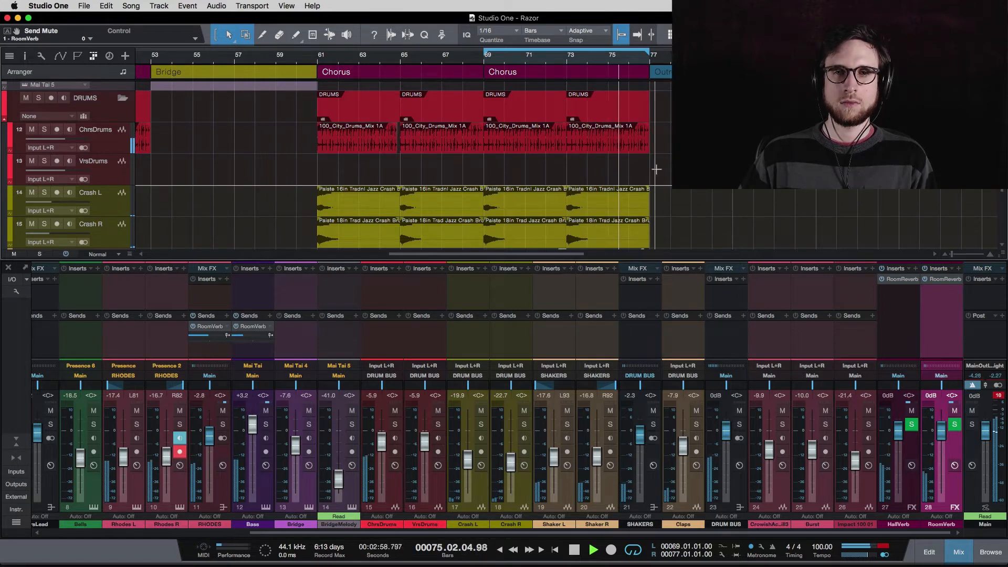
{"action": "key", "text": "space"}
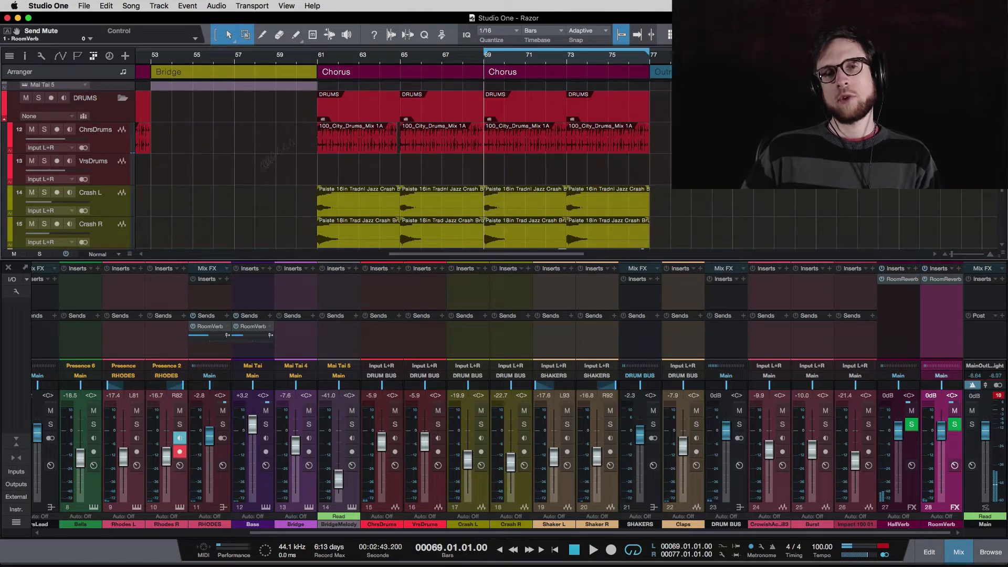
- Set the loop range over the second half of Verse 2, bars 37 to 45
{"action": "scroll", "coordinate": [167, 298], "scroll_direction": "left", "scroll_amount": 5}
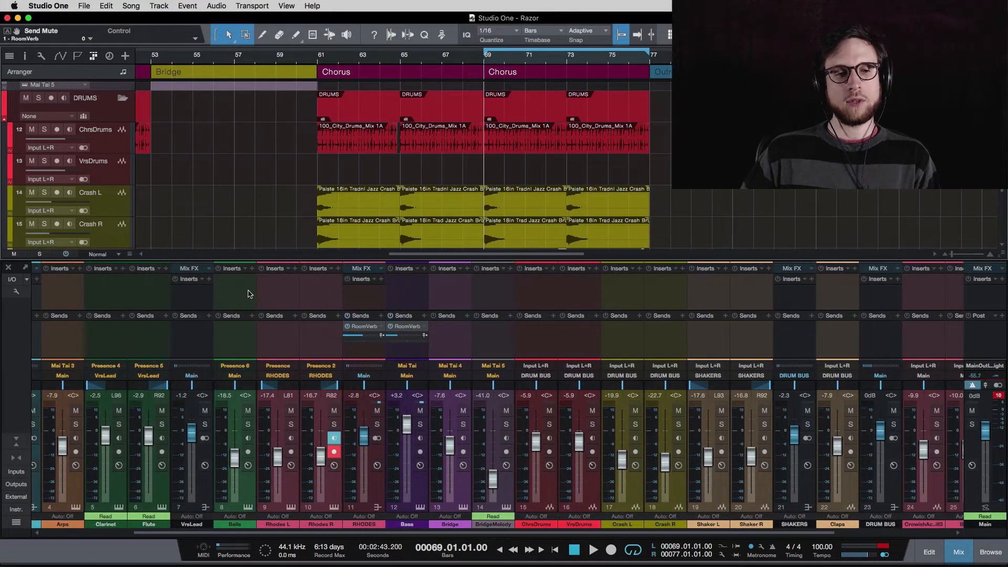
{"action": "scroll", "coordinate": [249, 294], "scroll_direction": "left", "scroll_amount": 3}
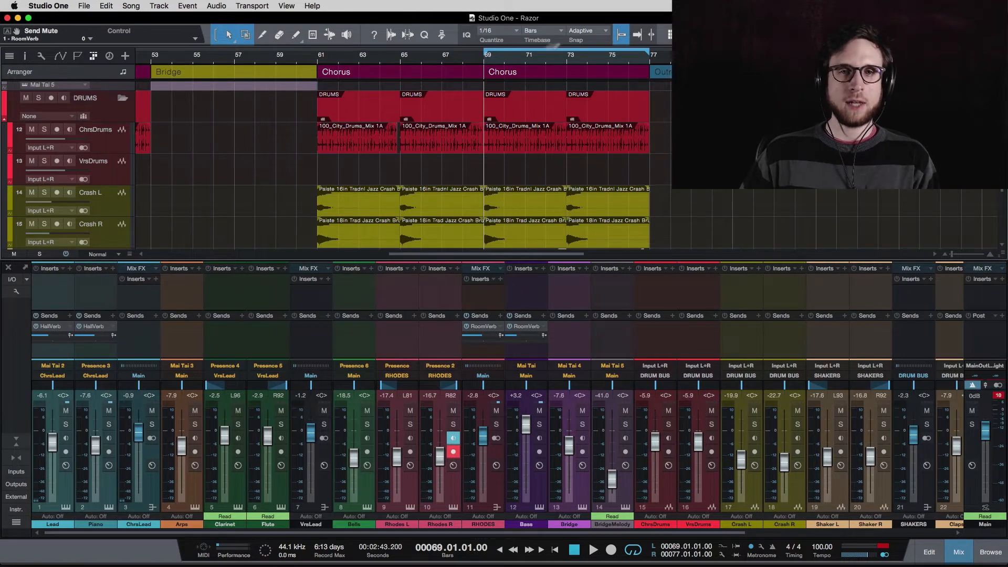
{"action": "scroll", "coordinate": [387, 106], "scroll_direction": "down", "scroll_amount": 1}
{"action": "scroll", "coordinate": [387, 106], "scroll_direction": "left", "scroll_amount": 8}
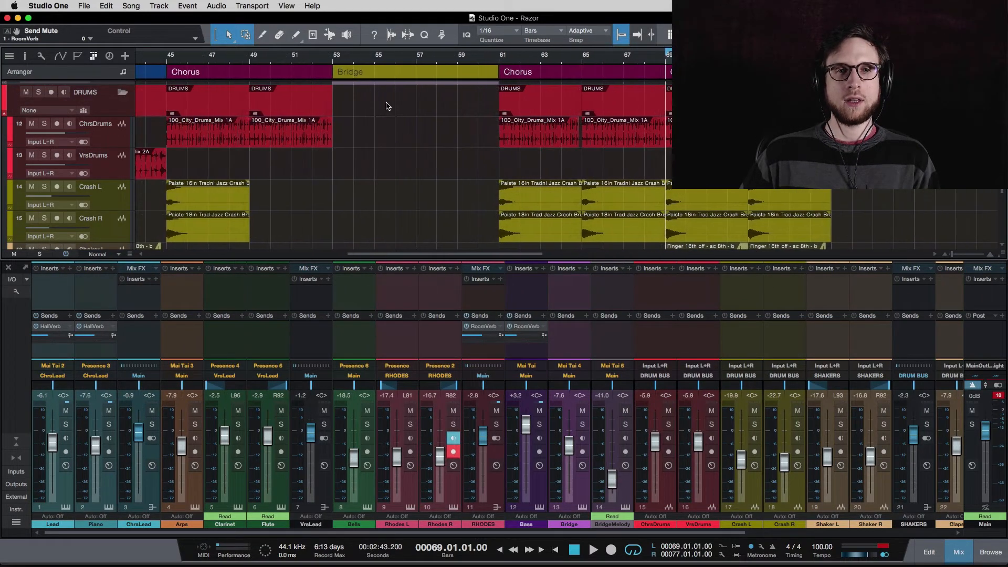
{"action": "scroll", "coordinate": [387, 106], "scroll_direction": "left", "scroll_amount": 15}
{"action": "scroll", "coordinate": [388, 105], "scroll_direction": "down", "scroll_amount": 1}
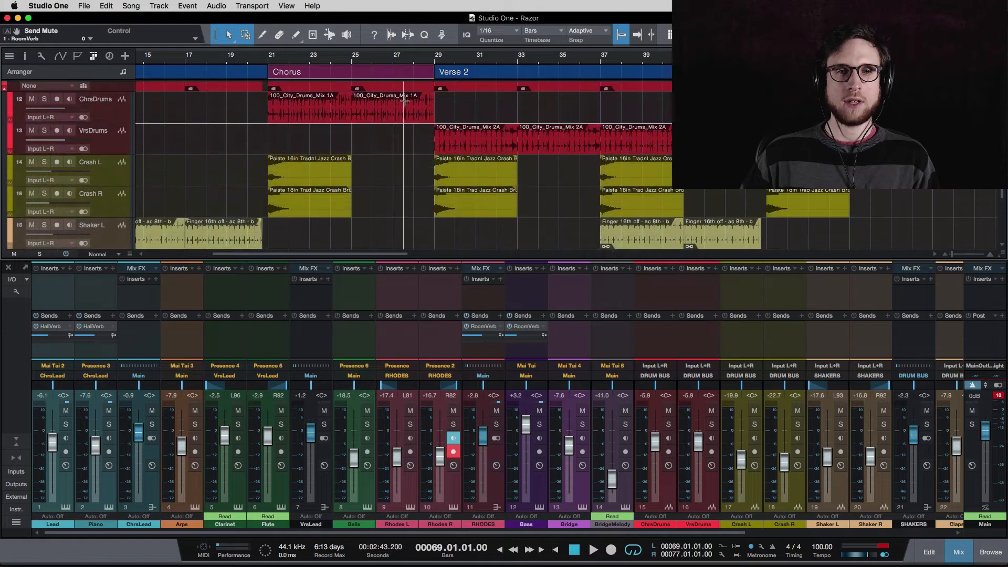
{"action": "scroll", "coordinate": [405, 99], "scroll_direction": "down", "scroll_amount": 5}
{"action": "scroll", "coordinate": [405, 102], "scroll_direction": "up", "scroll_amount": 15}
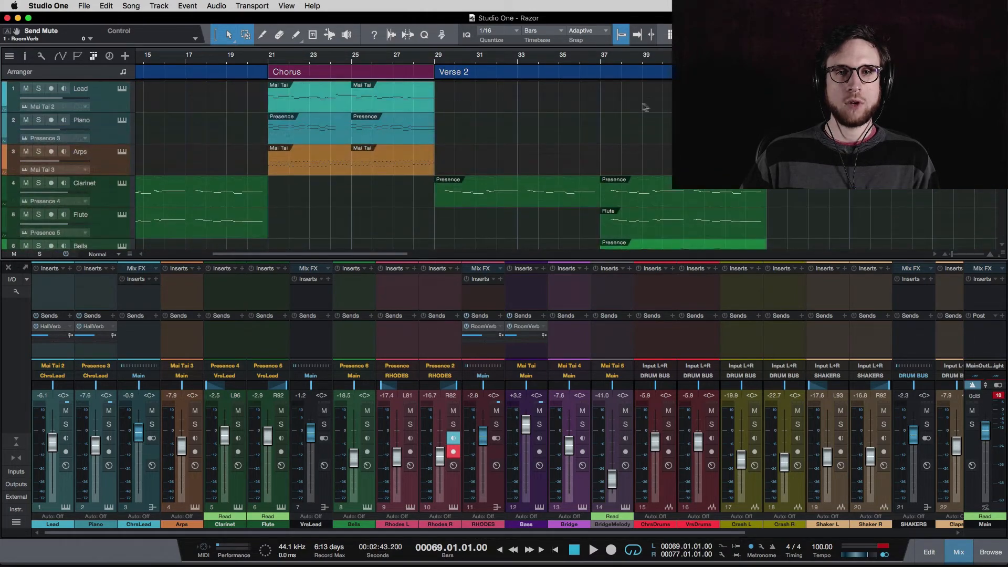
{"action": "scroll", "coordinate": [646, 108], "scroll_direction": "right", "scroll_amount": 3}
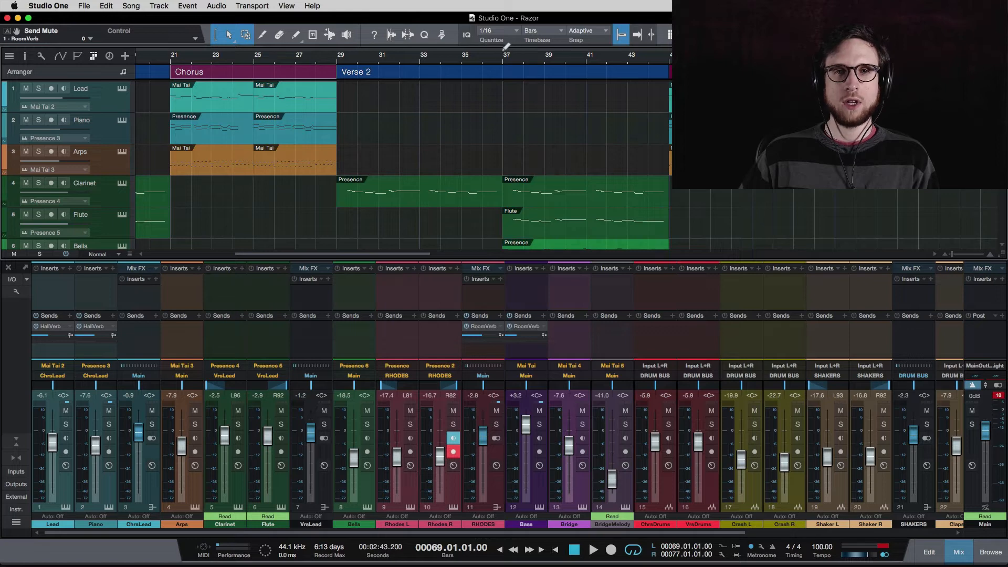
{"action": "left_click_drag", "start_coordinate": [504, 49], "coordinate": [668, 73]}
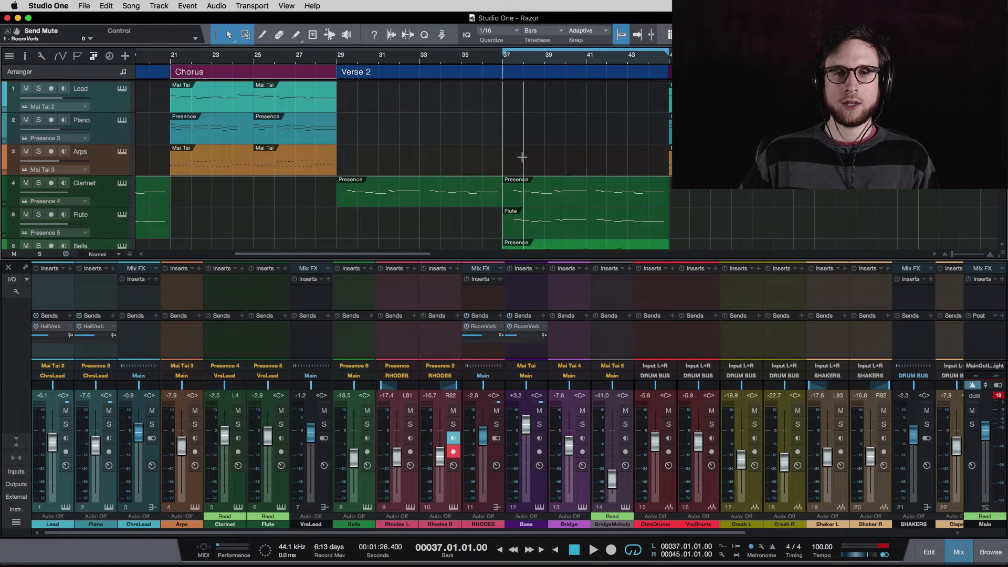
- Add a HallVerb send to the VrsLead bus and play the looped passage briefly
{"action": "left_click", "coordinate": [312, 336]}
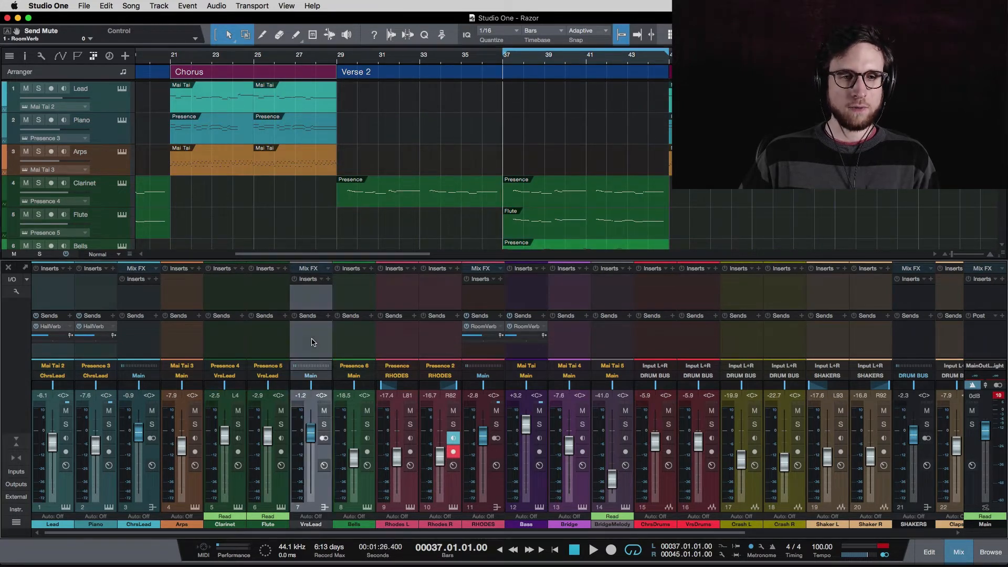
{"action": "left_click", "coordinate": [232, 346]}
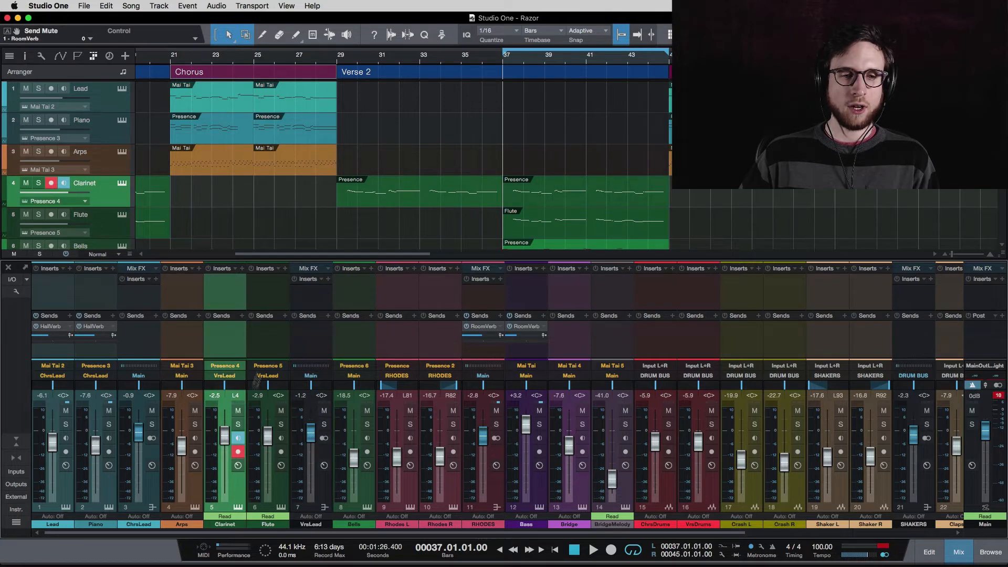
{"action": "left_click", "coordinate": [278, 335]}
{"action": "left_click", "coordinate": [310, 344]}
{"action": "left_click", "coordinate": [328, 315]}
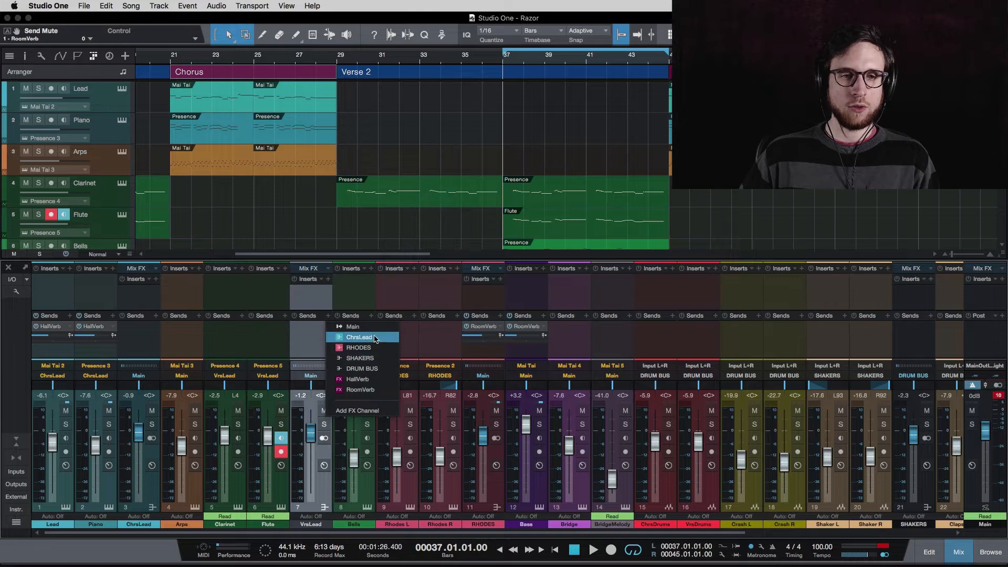
{"action": "left_click", "coordinate": [367, 378]}
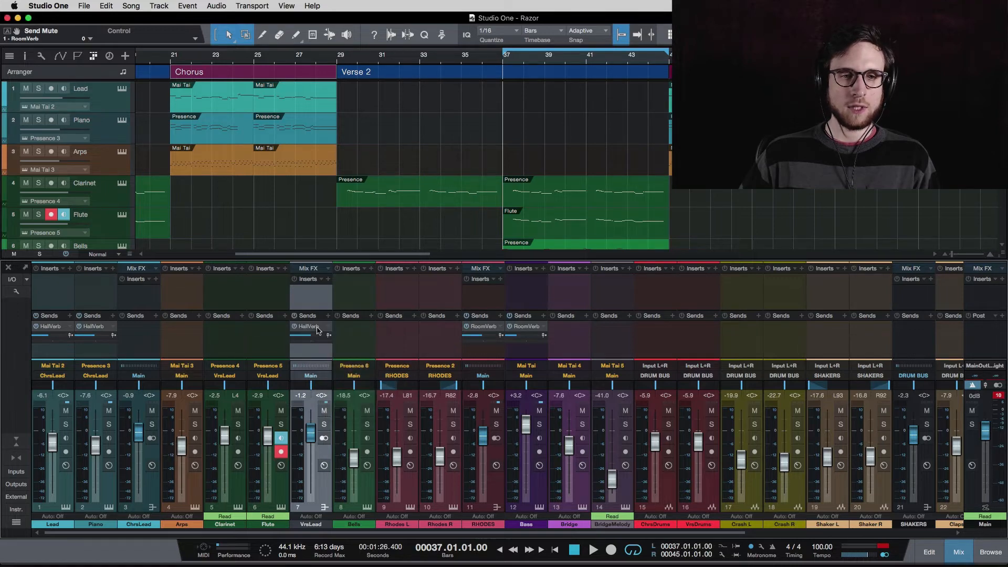
{"action": "key", "text": "space"}
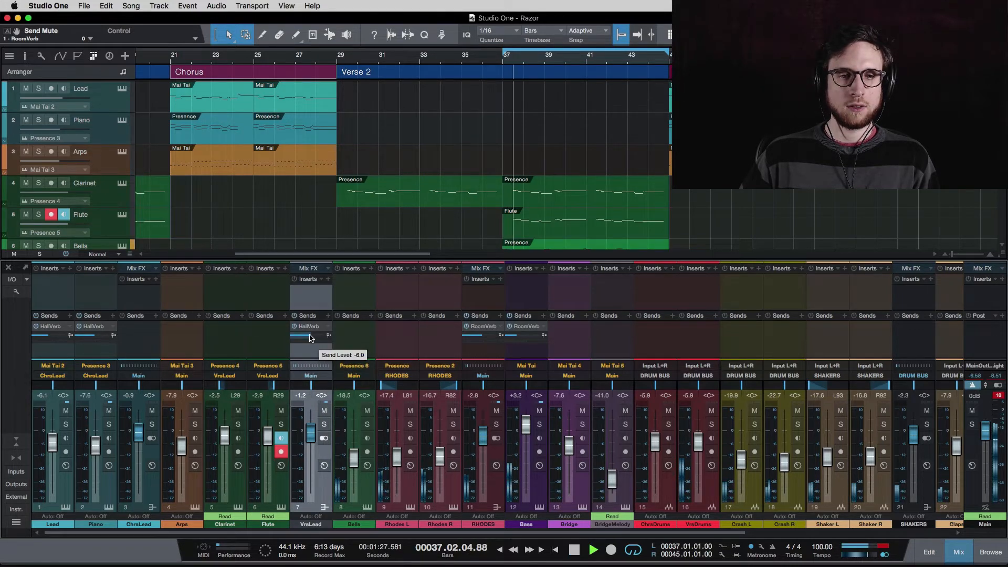
{"action": "key", "text": "space"}
- Turn off the built-in Reverb in the Presence instruments of the Clarinet and Flute tracks
{"action": "left_click", "coordinate": [237, 506]}
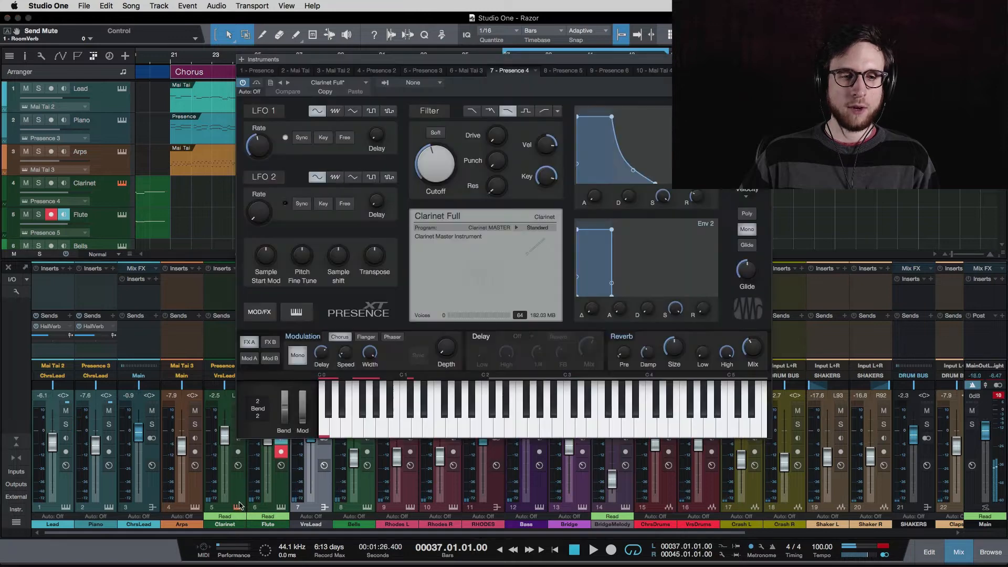
{"action": "left_click", "coordinate": [616, 336]}
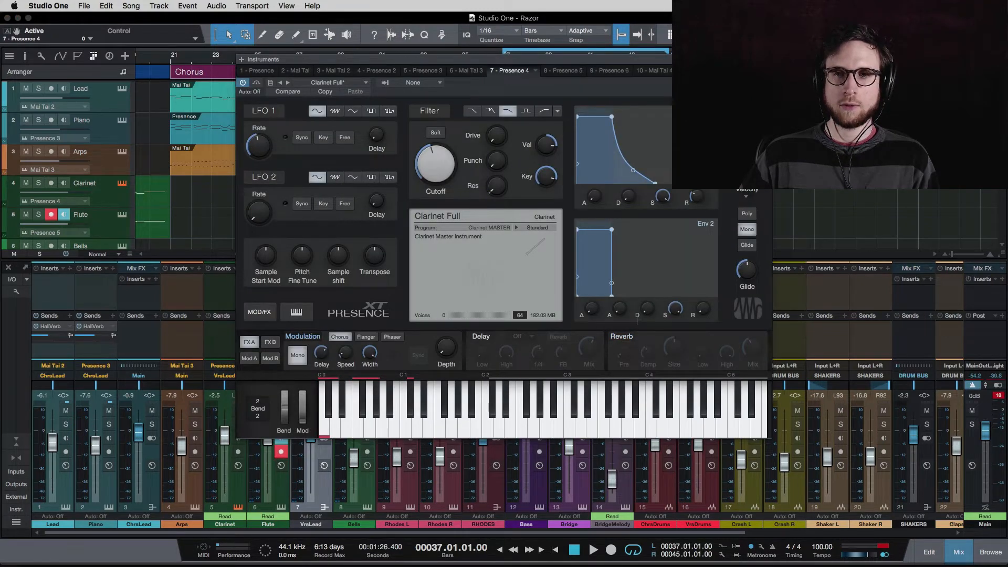
{"action": "left_click", "coordinate": [237, 506]}
{"action": "left_click", "coordinate": [280, 507]}
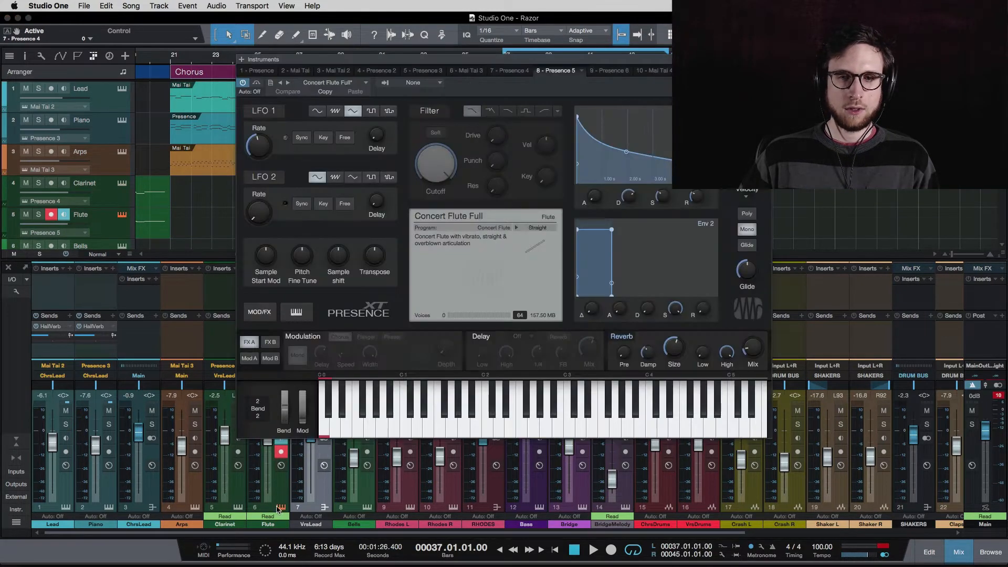
{"action": "left_click", "coordinate": [614, 337]}
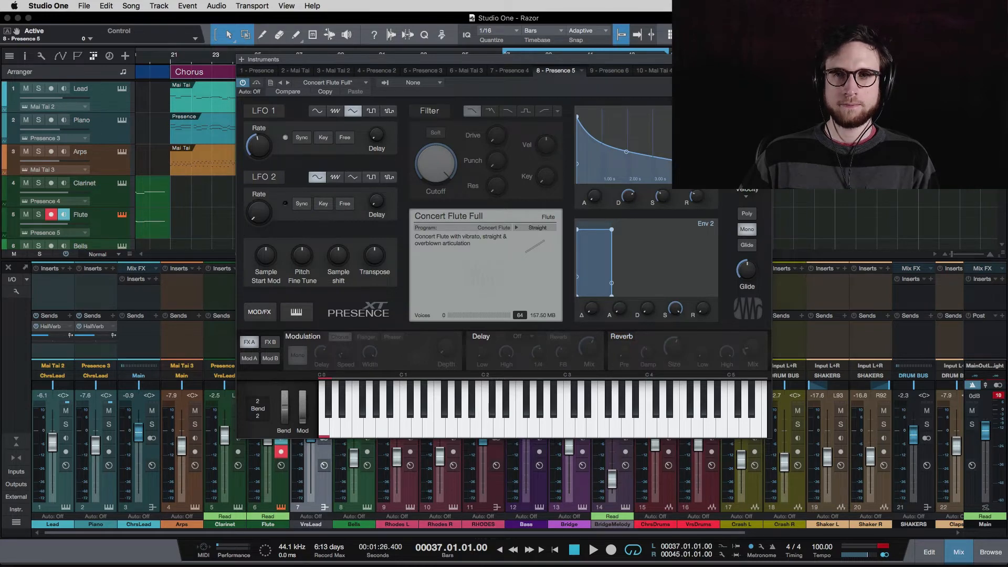
{"action": "left_click", "coordinate": [765, 59]}
- Set the VrsLead bus's HallVerb send level to -11.4 while playing the looped Verse 2 section
{"action": "key", "text": "space"}
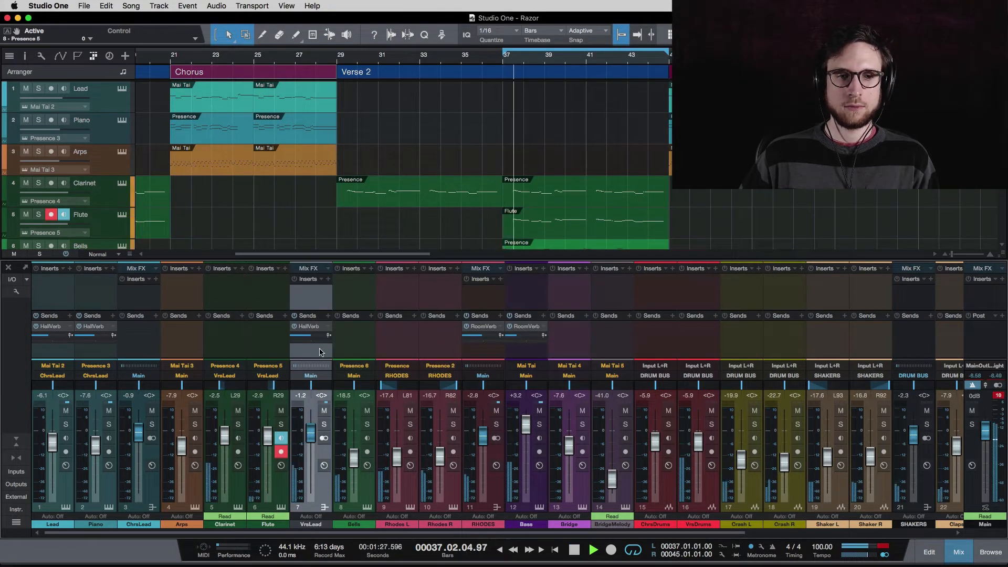
{"action": "mouse_move", "coordinate": [306, 338]}
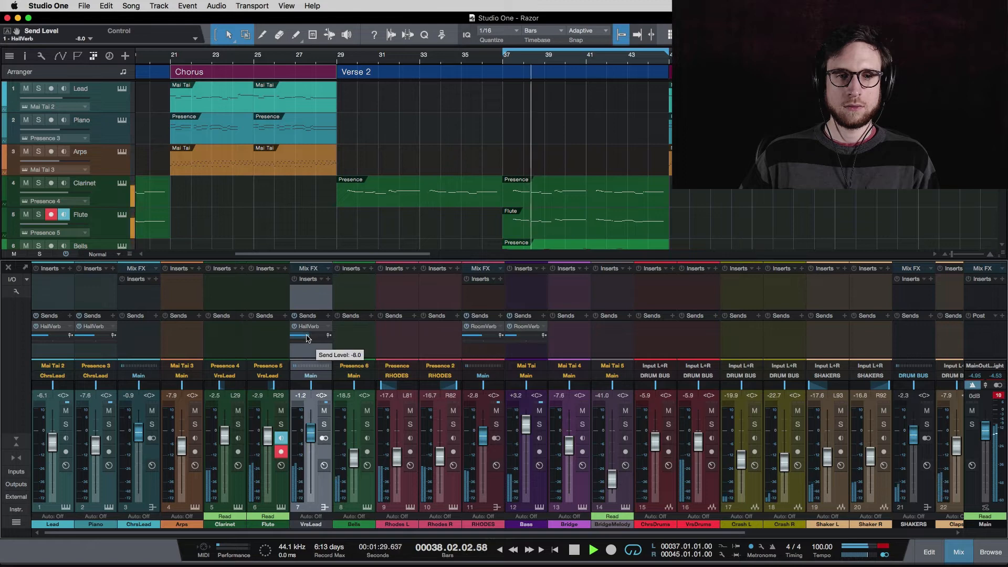
{"action": "left_click_drag", "start_coordinate": [305, 336], "coordinate": [304, 336]}
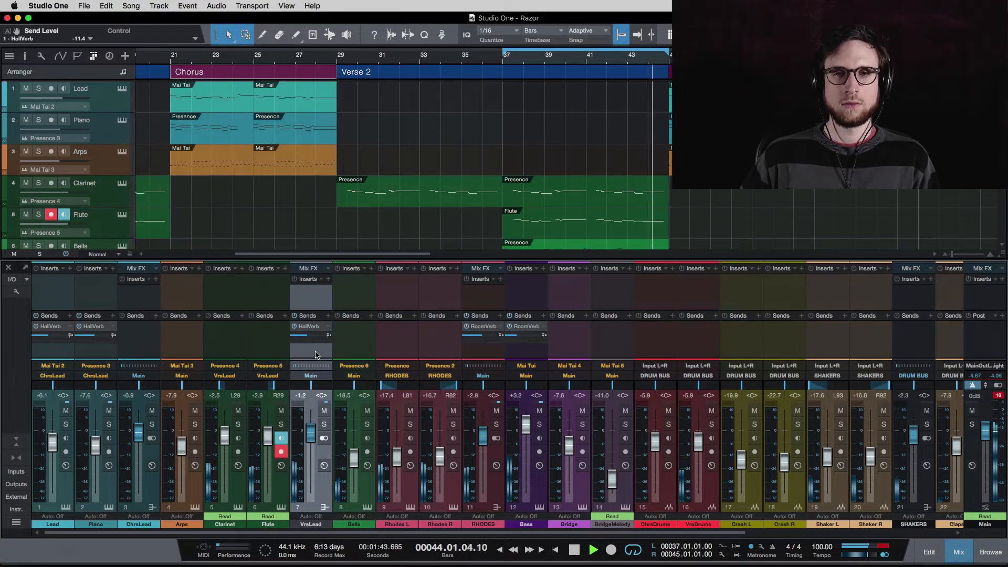
{"action": "key", "text": "space"}
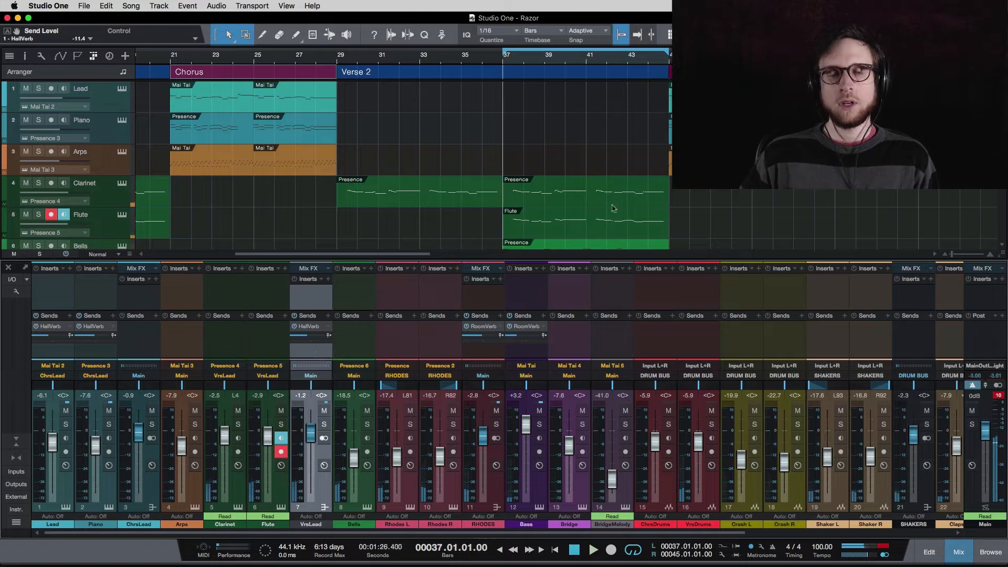
- Play Verse 2 from bar 39 beat 4 with the full mix and again with Clarinet, Flute and VrsLead soloed
{"action": "left_click", "coordinate": [565, 64]}
{"action": "left_click", "coordinate": [560, 65]}
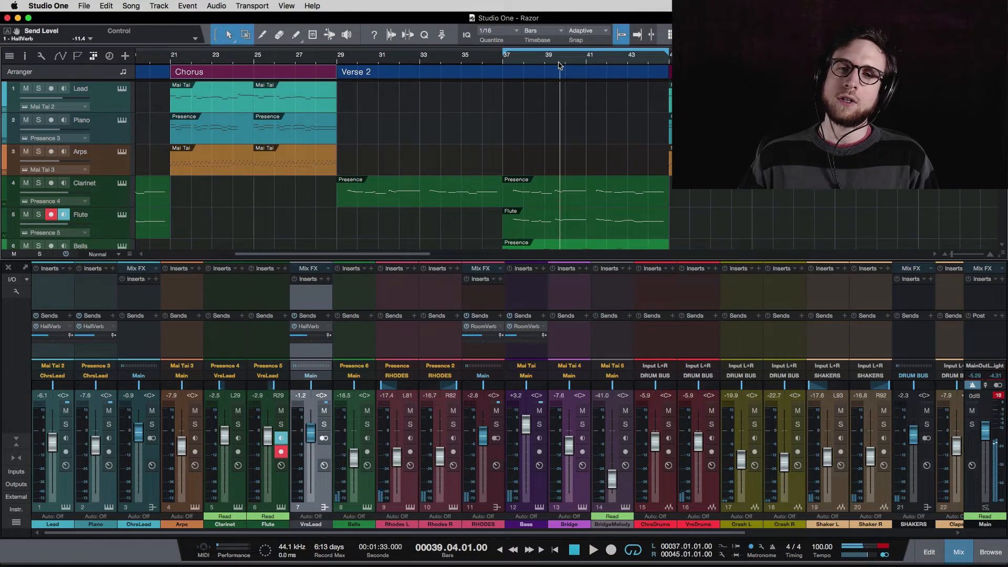
{"action": "key", "text": "space"}
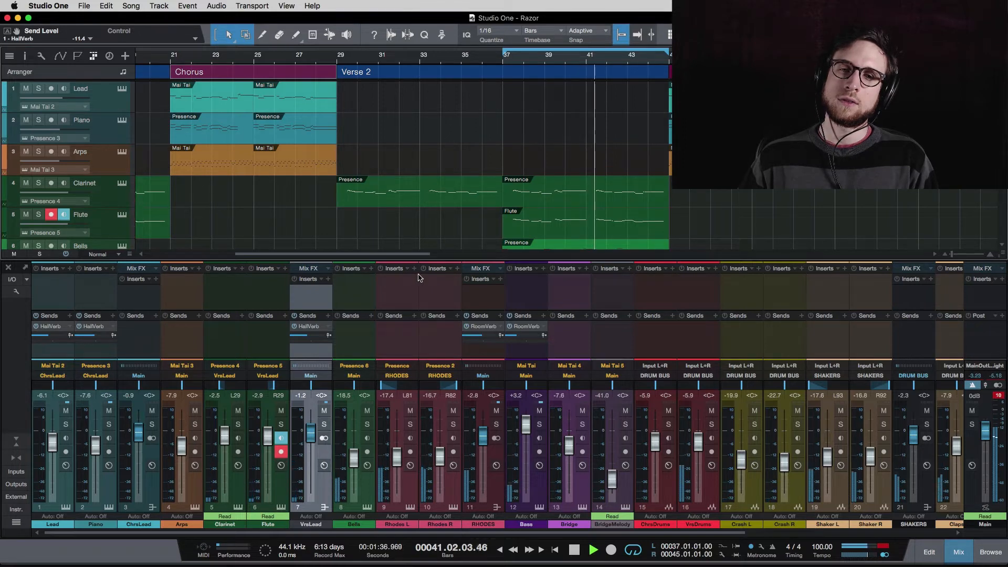
{"action": "key", "text": "space"}
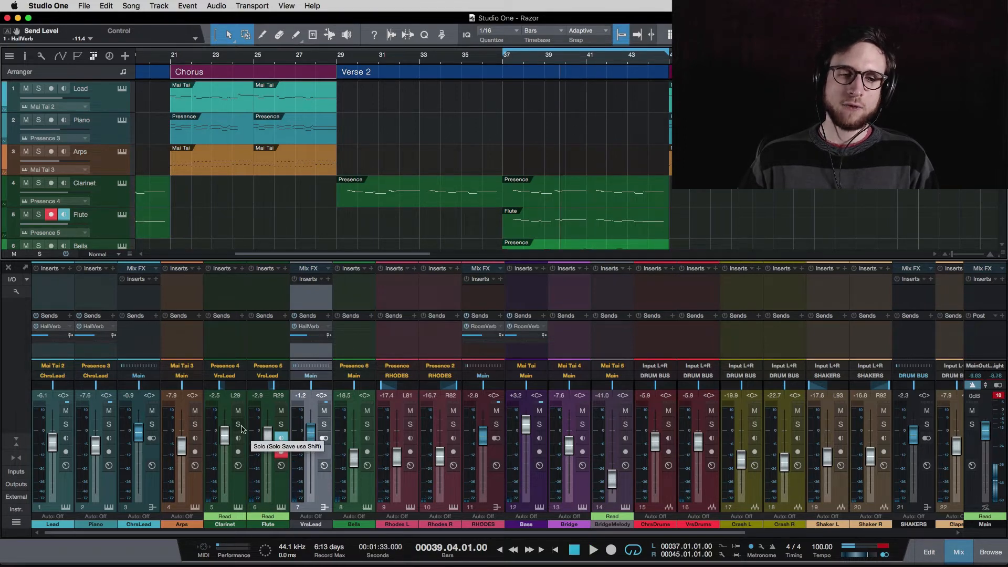
{"action": "left_click_drag", "start_coordinate": [244, 428], "coordinate": [324, 429]}
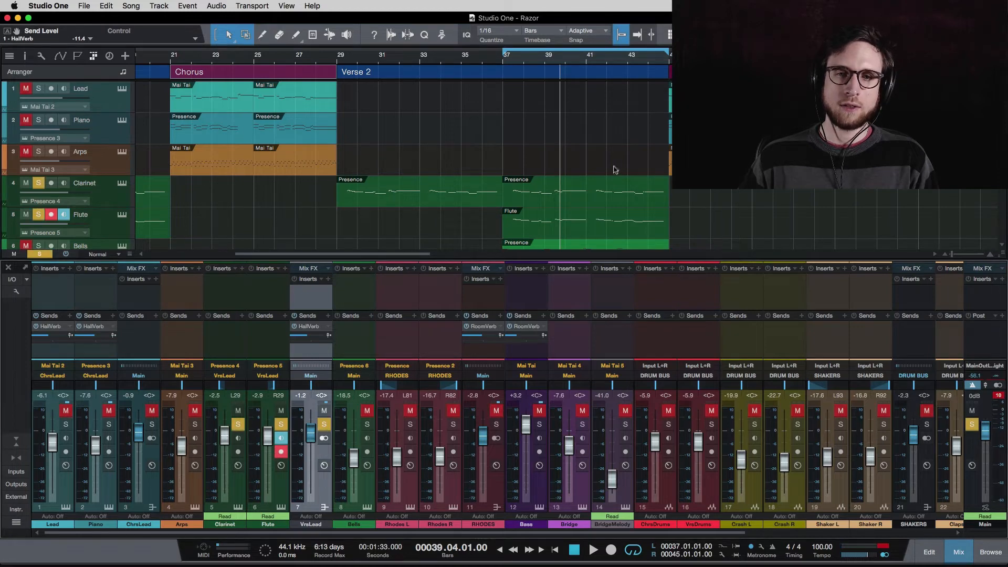
{"action": "key", "text": "space"}
{"action": "scroll", "coordinate": [626, 160], "scroll_direction": "left", "scroll_amount": 1}
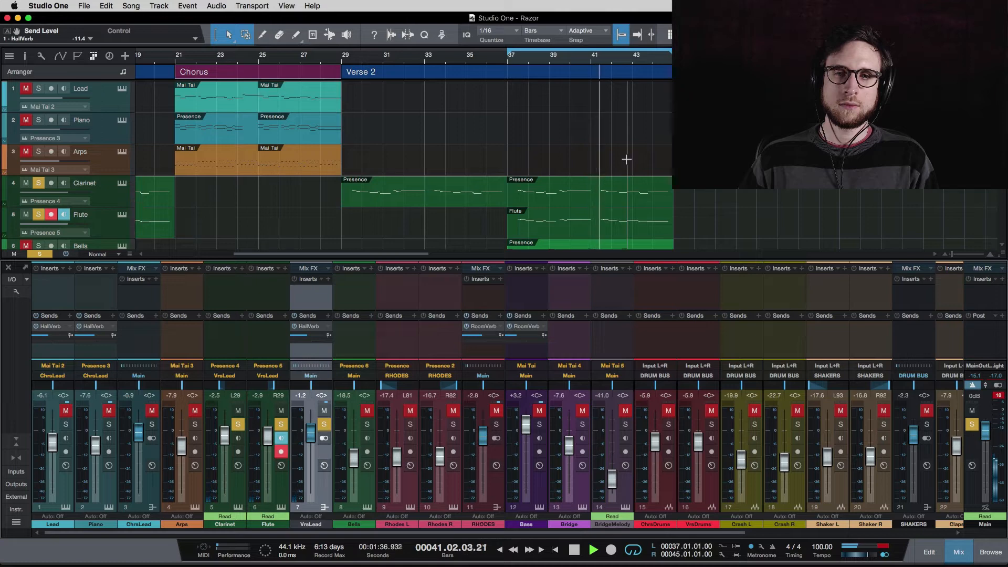
- Replay the soloed Clarinet, Flute and VrsLead from bar 39 beat 4 and inspect the HallVerb channel's Room Reverb settings
{"action": "scroll", "coordinate": [626, 160], "scroll_direction": "left", "scroll_amount": 1}
{"action": "key", "text": "space"}
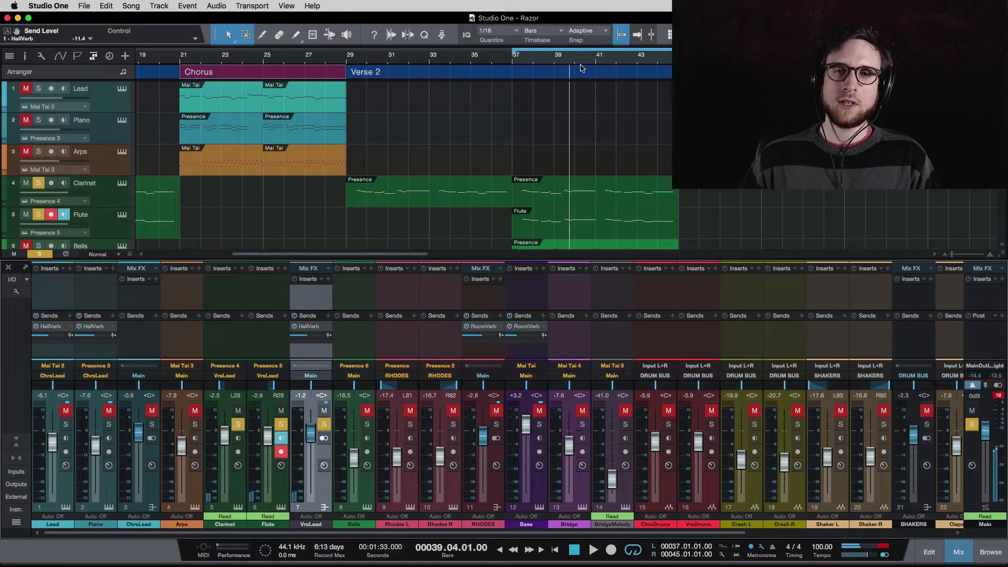
{"action": "key", "text": "space"}
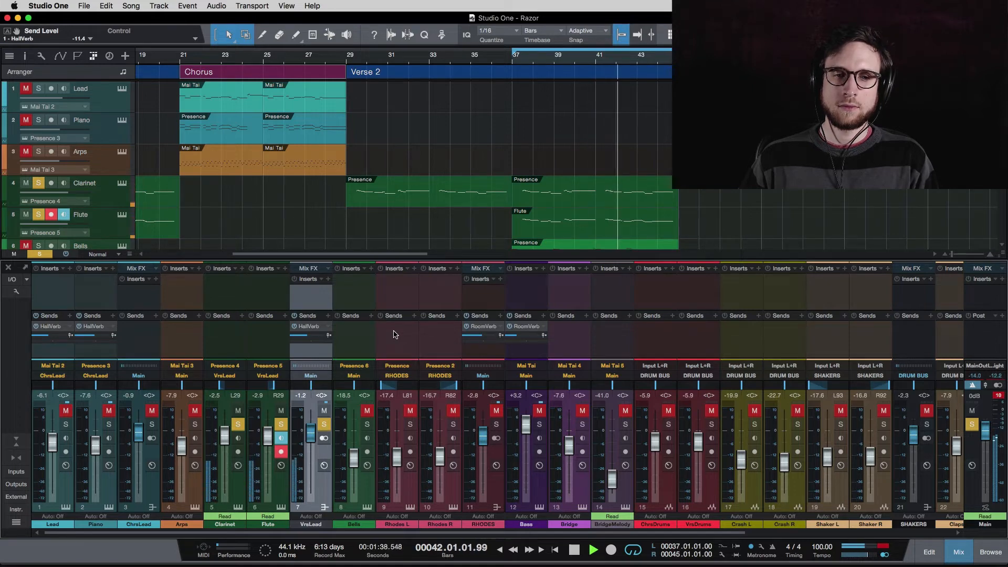
{"action": "left_click", "coordinate": [314, 330]}
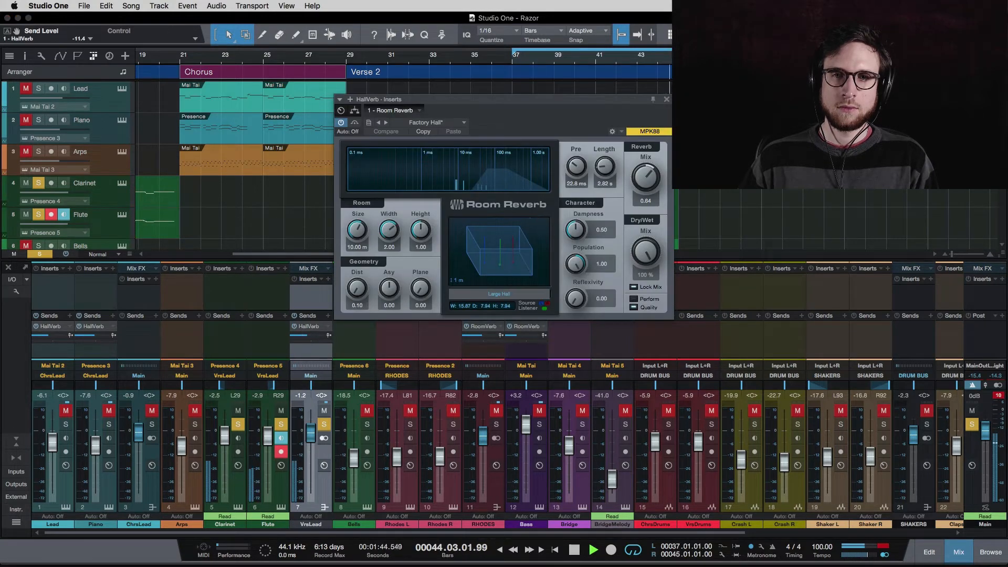
{"action": "left_click", "coordinate": [666, 101]}
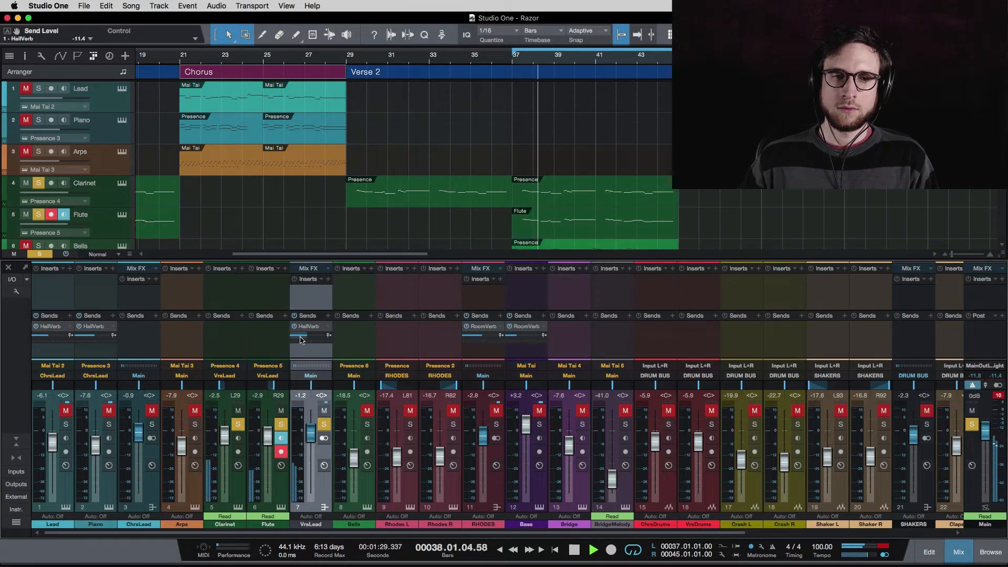
- Unsolo the Clarinet, Flute and VrsLead channels and set VrsLead's HallVerb send level to -12.3 while playing the full mix
{"action": "left_click", "coordinate": [243, 424]}
{"action": "left_click", "coordinate": [323, 424]}
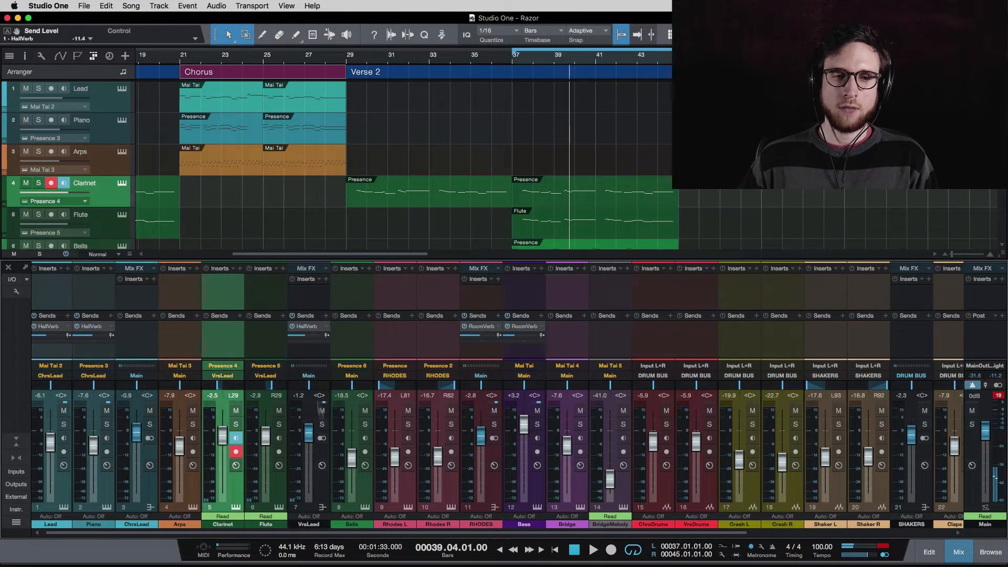
{"action": "key", "text": "space"}
{"action": "mouse_move", "coordinate": [307, 338]}
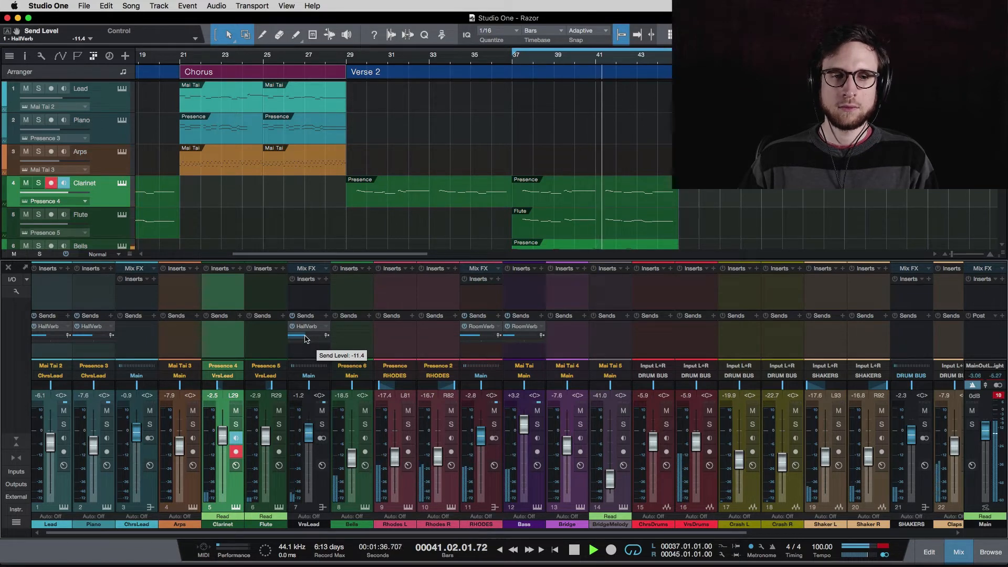
{"action": "left_click_drag", "start_coordinate": [305, 339], "coordinate": [299, 337]}
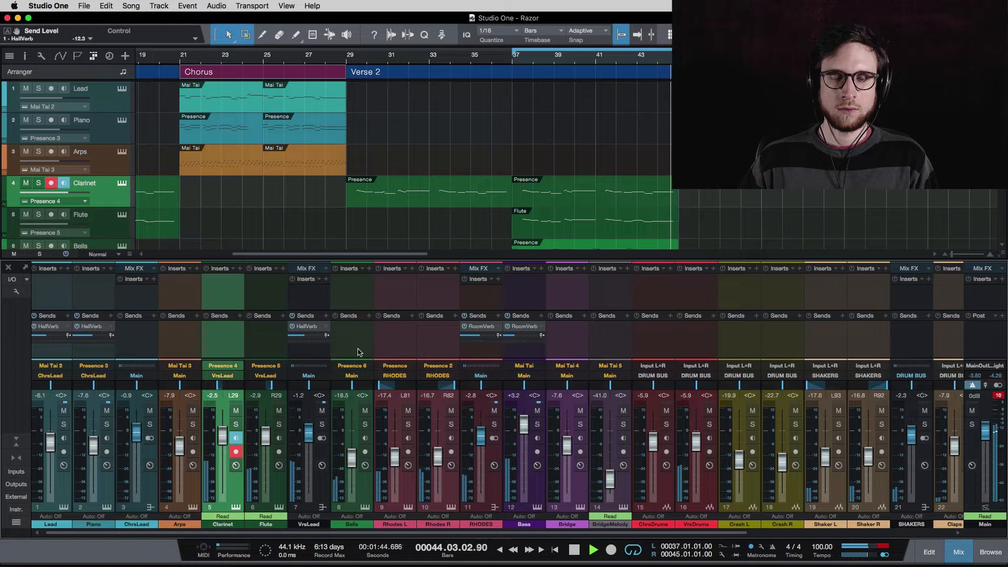
{"action": "key", "text": "space"}
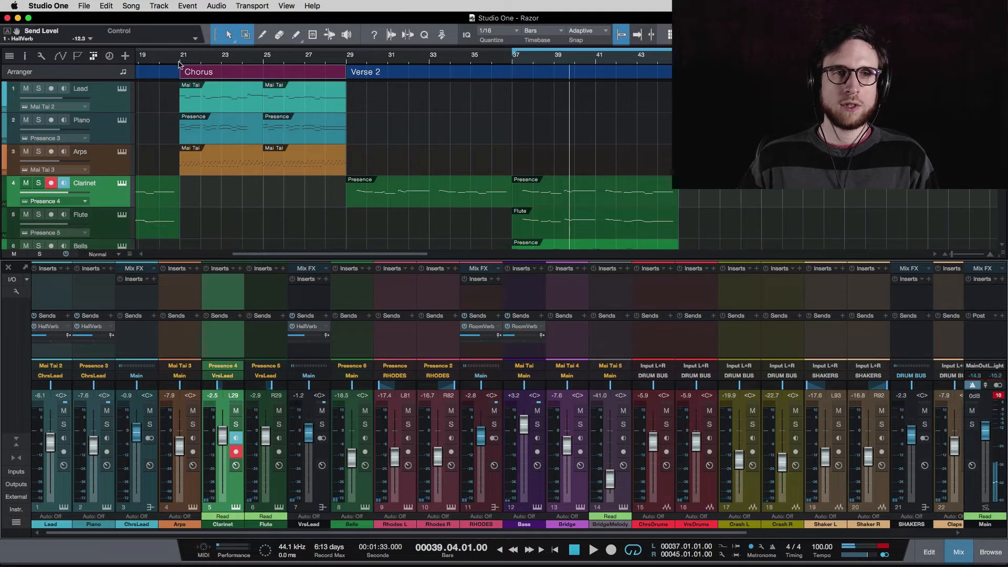
- Play the full mix from the Chorus at bar 21 through Verse 2 and set the VrsLead bus volume to -0.1
{"action": "left_click", "coordinate": [179, 63]}
{"action": "key", "text": "space"}
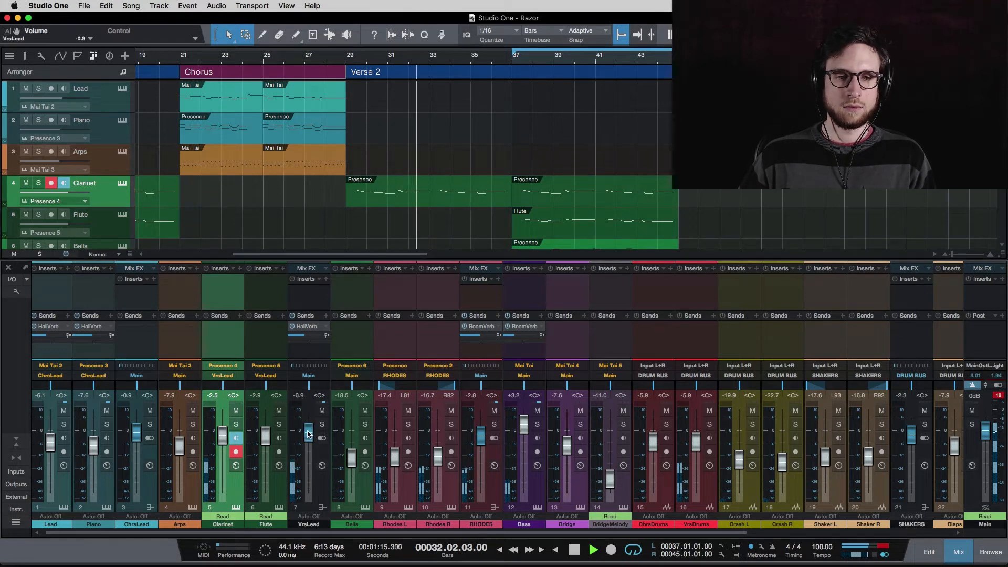
{"action": "left_click_drag", "start_coordinate": [308, 434], "coordinate": [309, 434]}
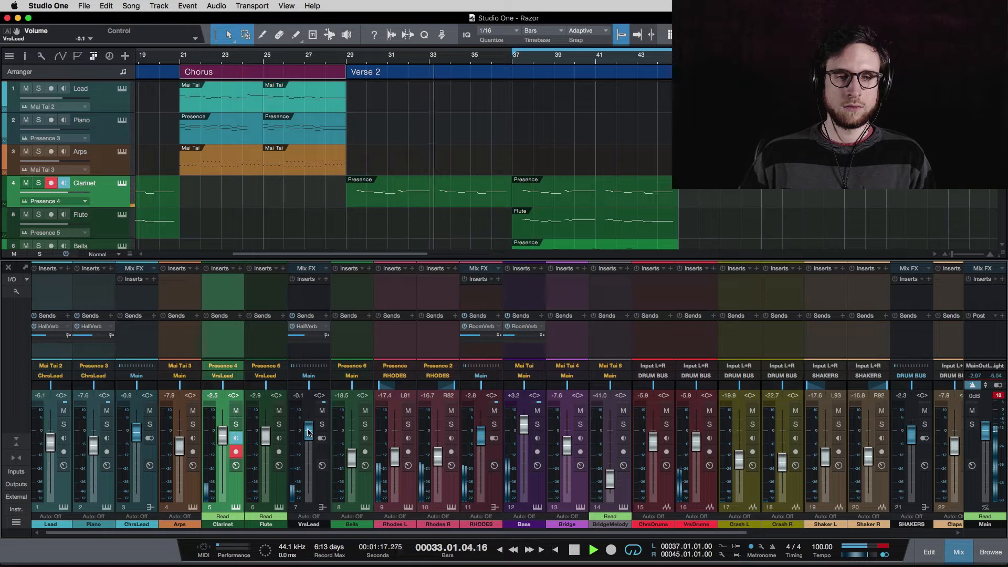
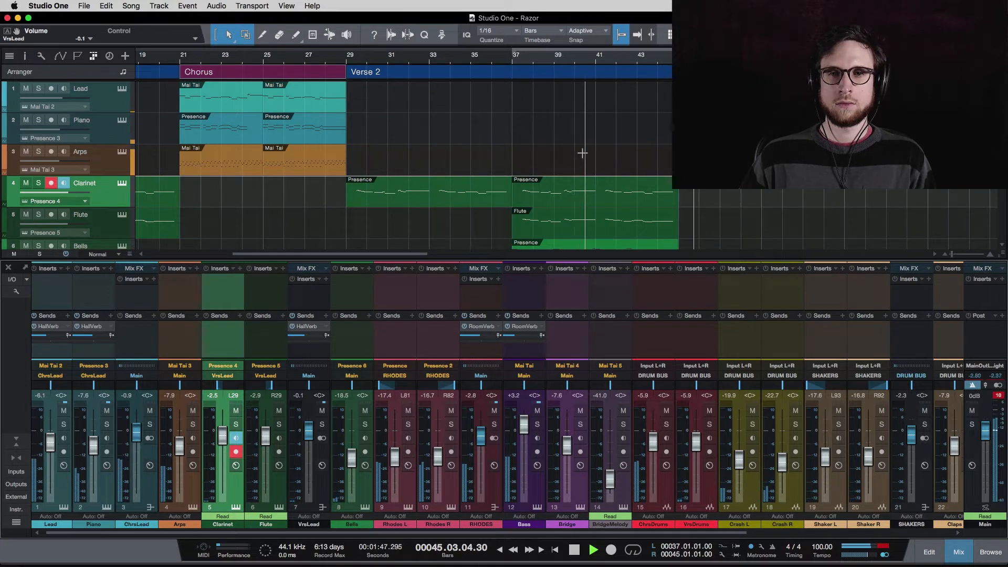
{"action": "key", "text": "space"}
- Move the playhead to bar 37 and inspect the Clarinet track's Presence instrument settings
{"action": "left_click", "coordinate": [513, 66]}
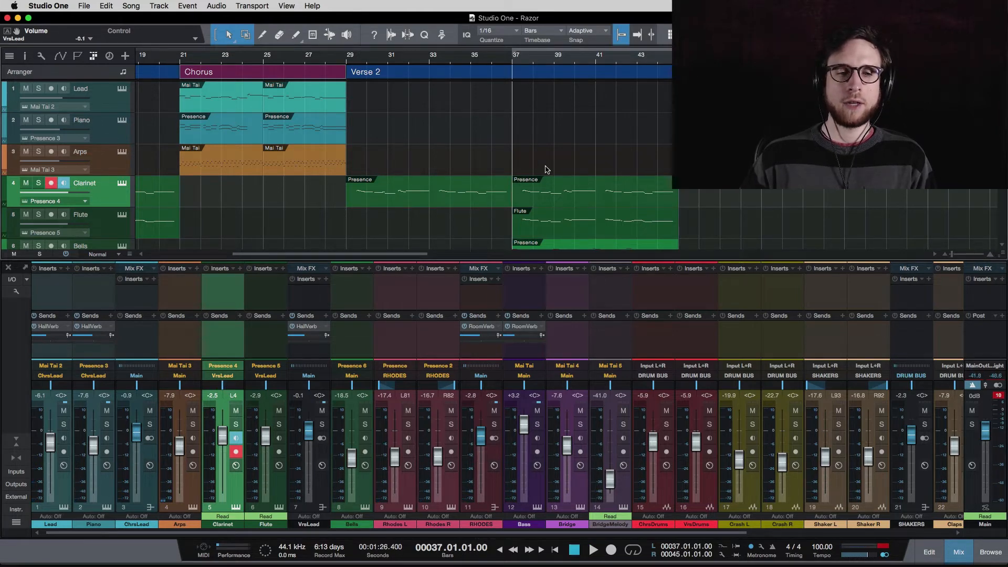
{"action": "left_click", "coordinate": [237, 507]}
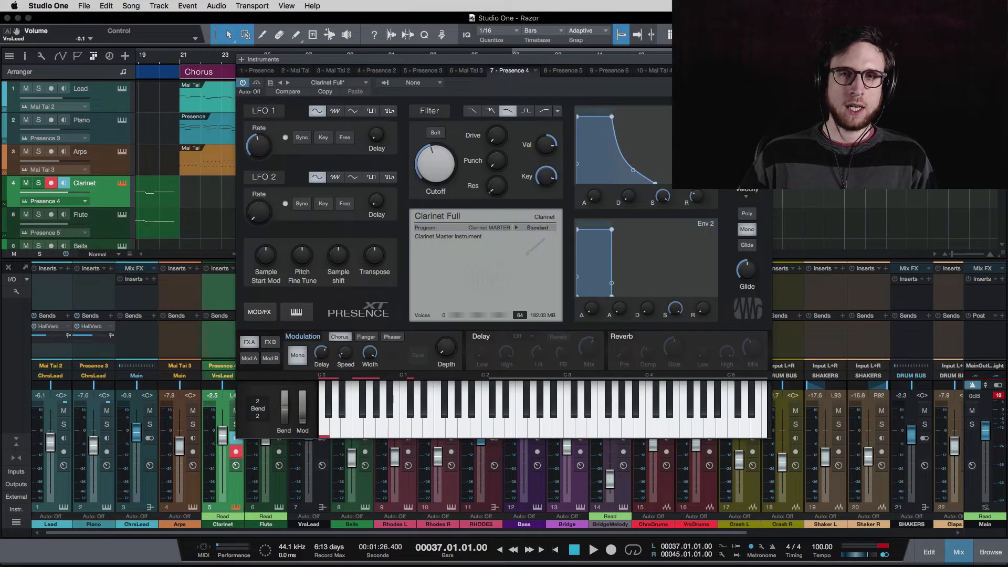
{"action": "left_click", "coordinate": [766, 60]}
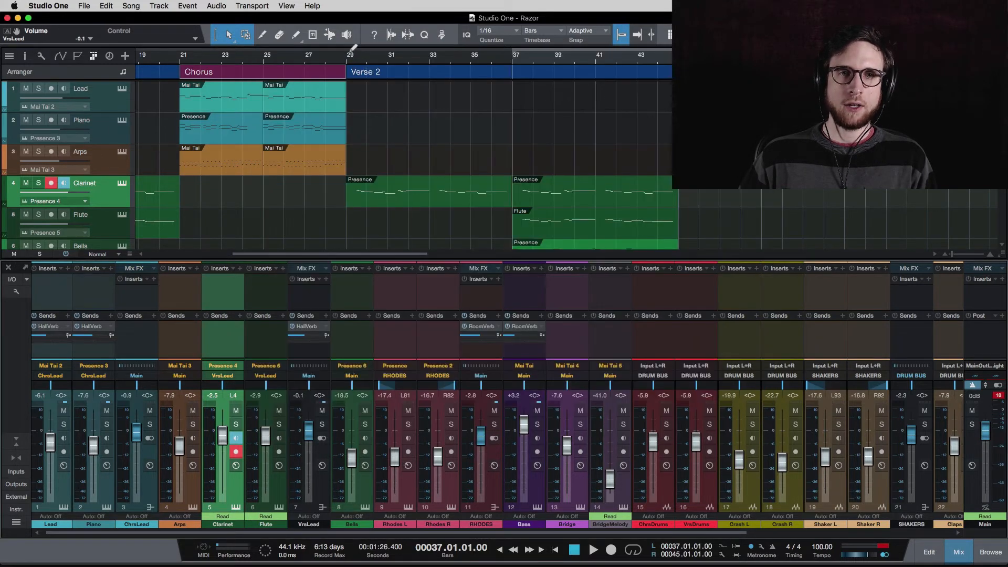
- Set the loop range to the first half of Verse 2, bars 29 to 37, and turn looping on
{"action": "left_click_drag", "start_coordinate": [350, 53], "coordinate": [514, 82]}
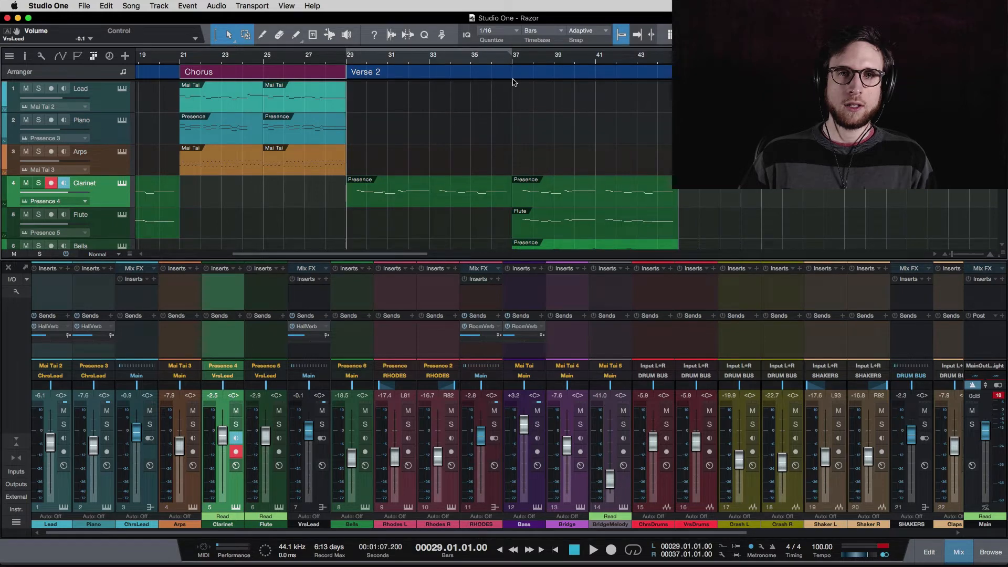
{"action": "key", "text": "slash"}
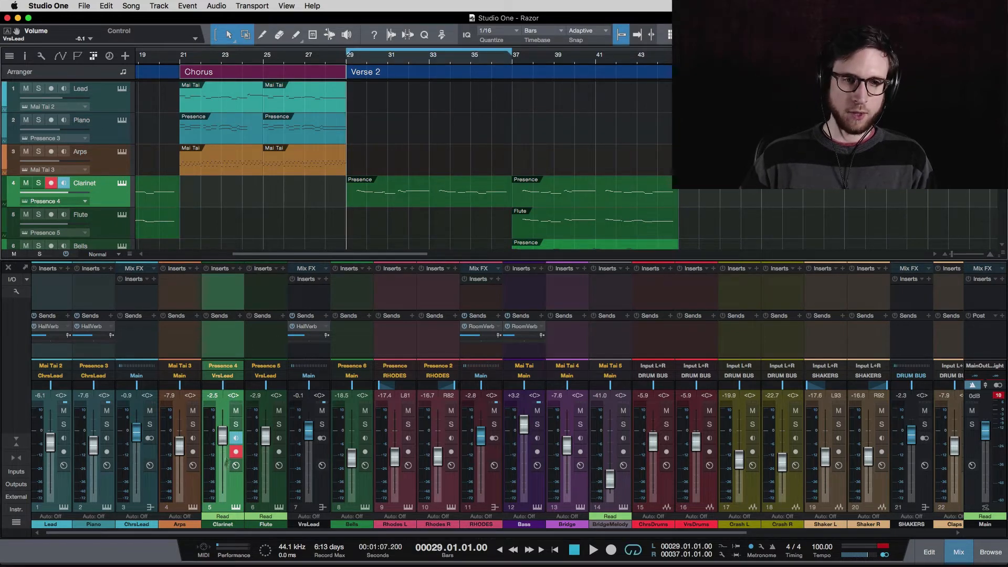
- Solo the Clarinet and enable the delay in its Presence instrument, using Panned mode and a 15% mix, and audition it
{"action": "left_click", "coordinate": [237, 424]}
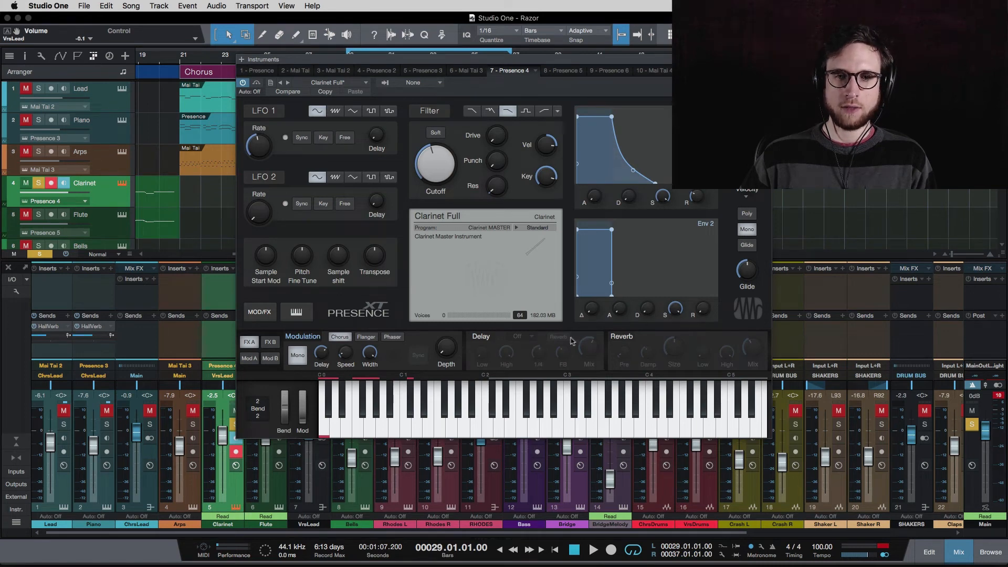
{"action": "left_click", "coordinate": [486, 338]}
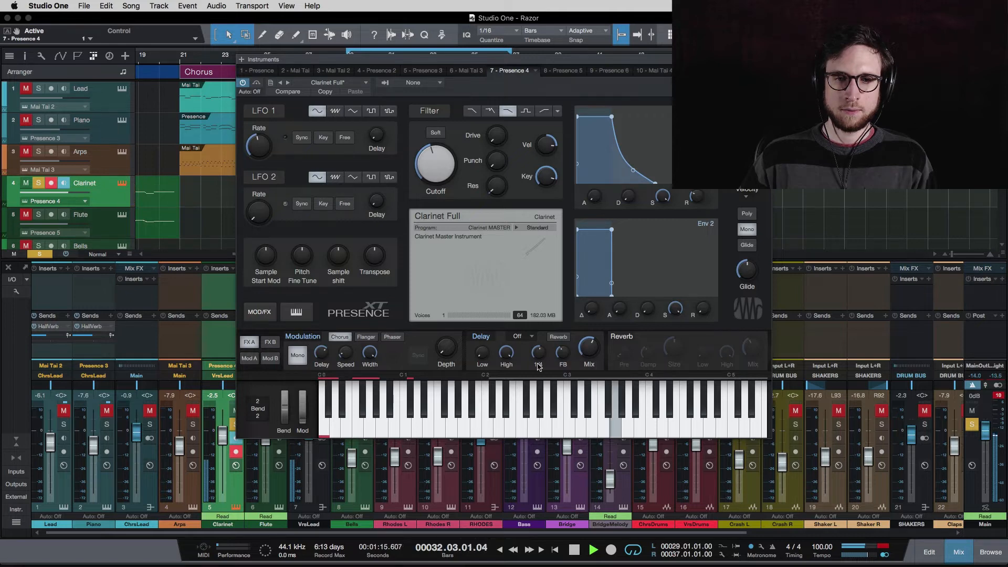
{"action": "left_click", "coordinate": [526, 341]}
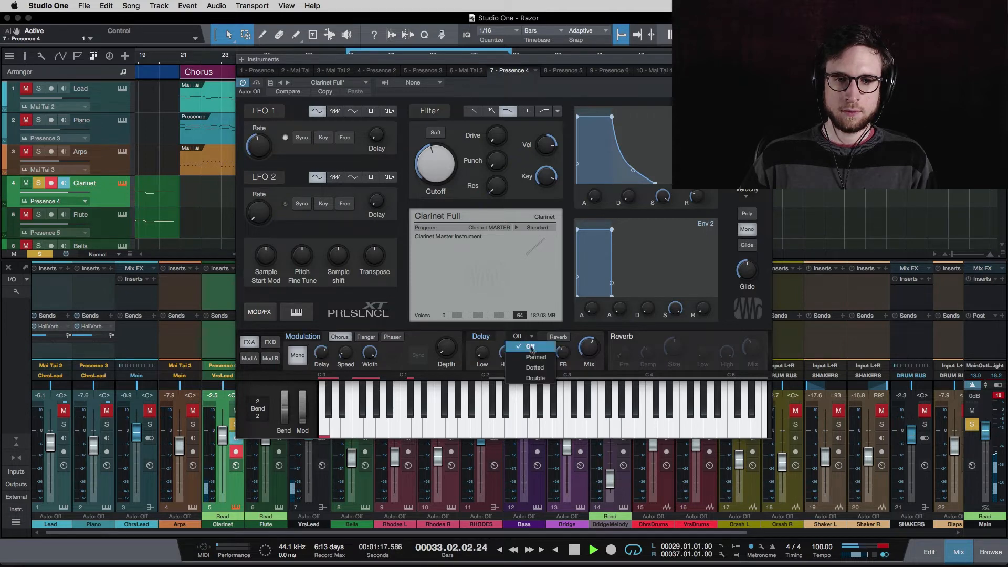
{"action": "left_click", "coordinate": [535, 357]}
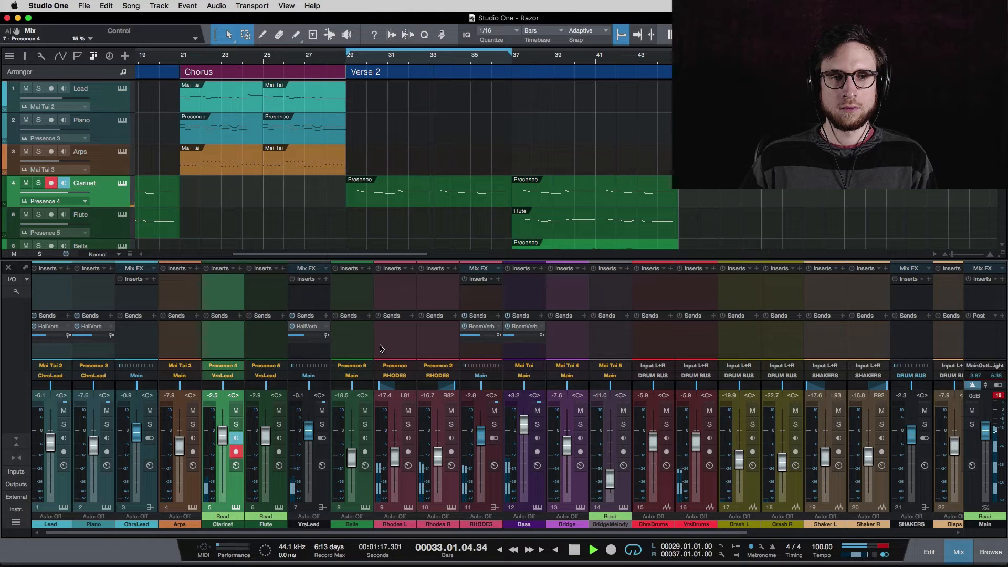
{"action": "key", "text": "space"}
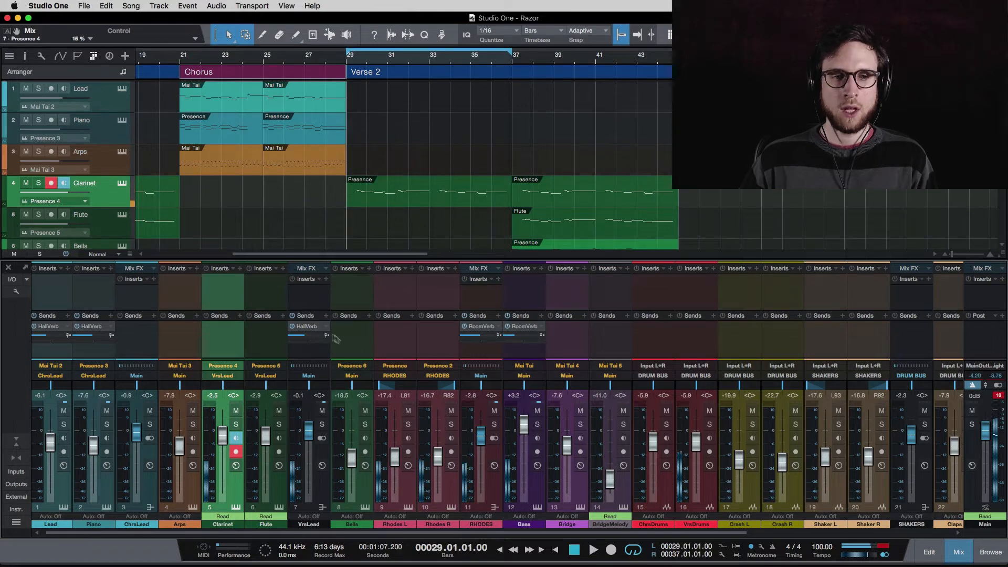
- Replace the VrsLead bus's HallVerb send with a new FX channel named HallVerb, and position that channel directly after VrsLead
{"action": "left_click", "coordinate": [326, 327]}
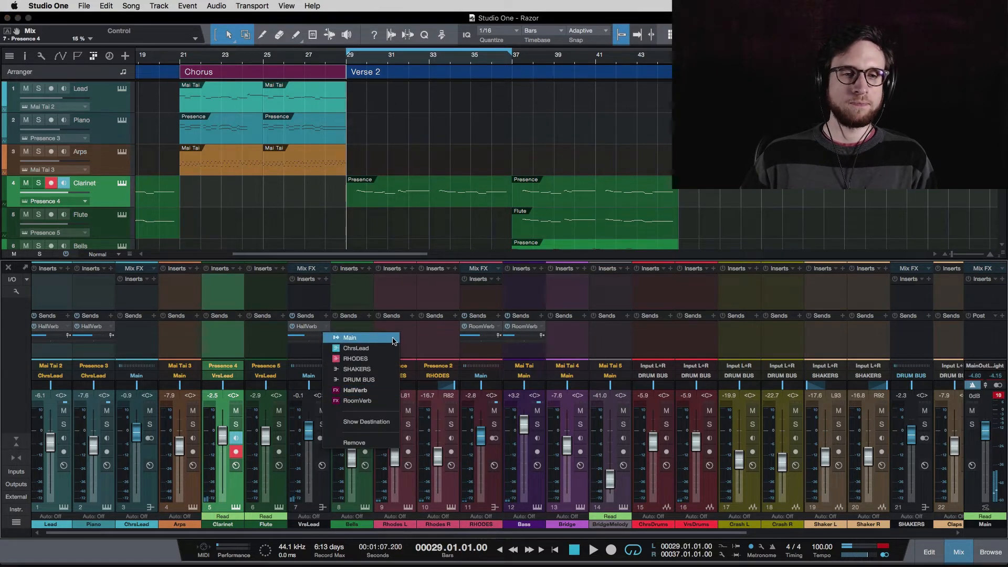
{"action": "left_click", "coordinate": [355, 444]}
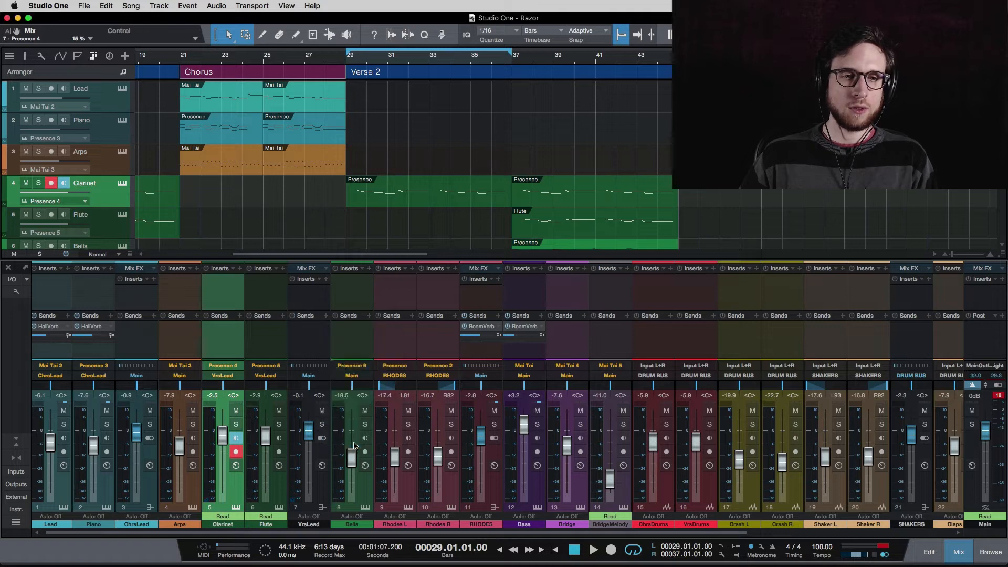
{"action": "left_click", "coordinate": [325, 316]}
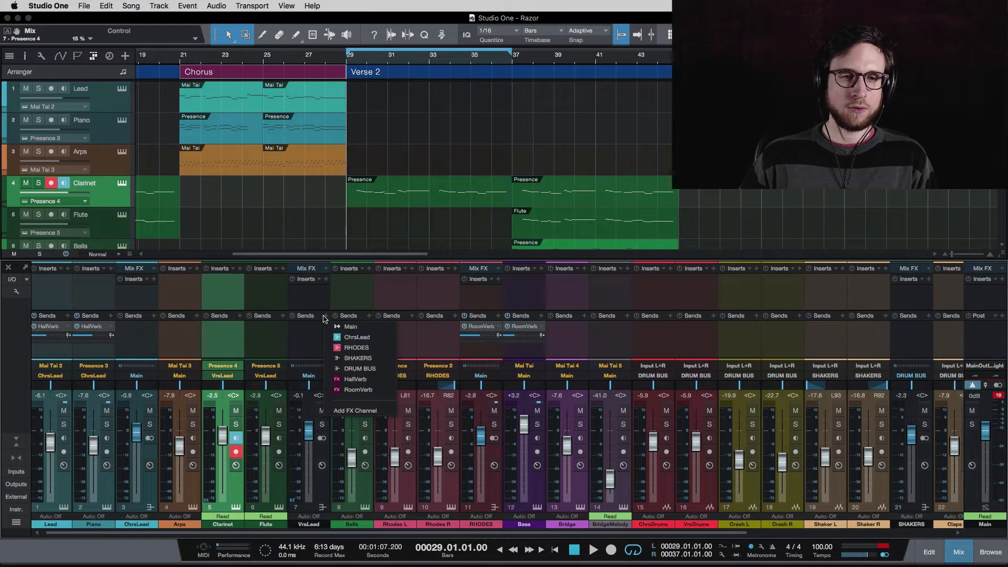
{"action": "left_click", "coordinate": [364, 411]}
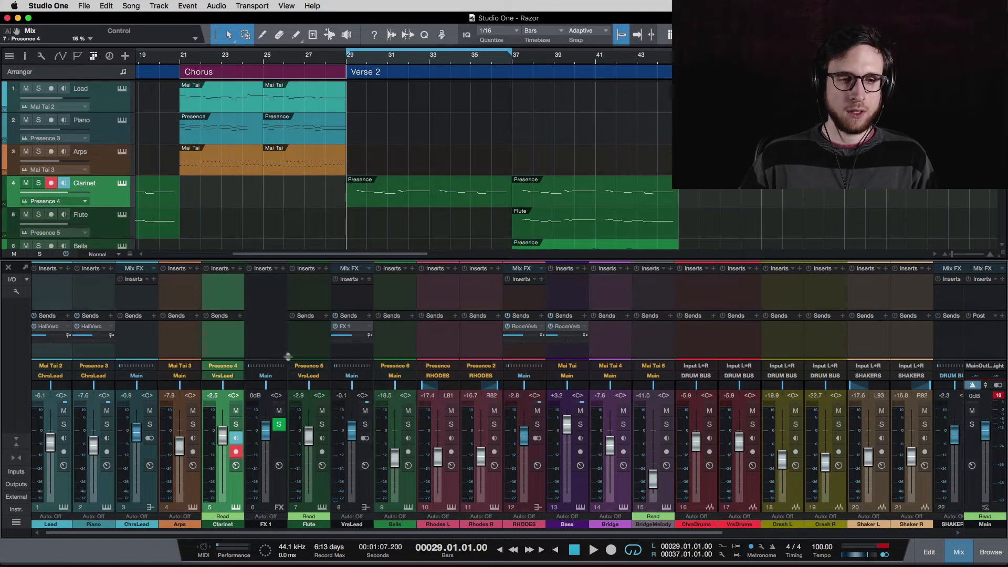
{"action": "left_click_drag", "start_coordinate": [287, 357], "coordinate": [371, 350]}
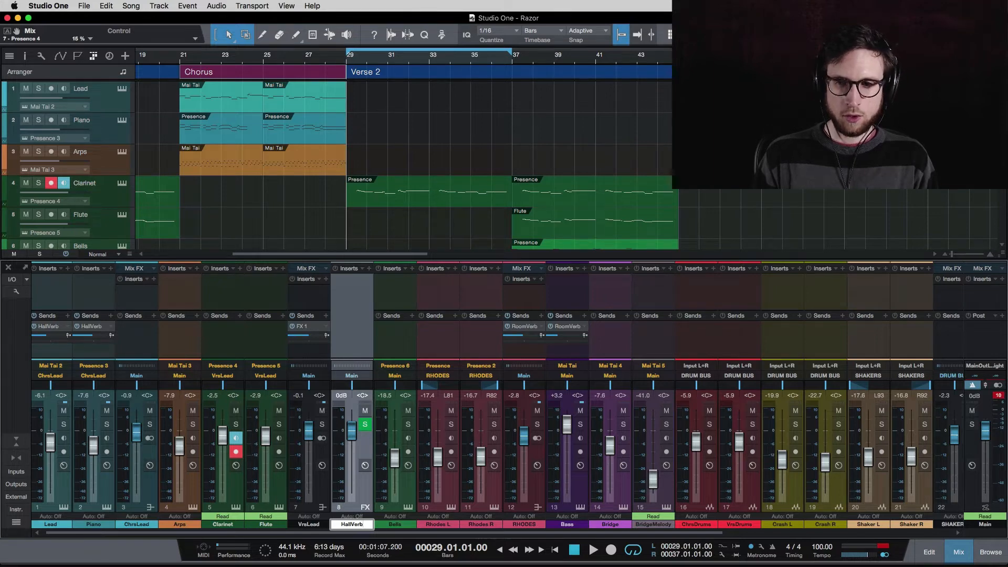
- Insert Room Reverb with the Recital Hall preset on the new FX channel and audition it with the Clarinet soloed
{"action": "left_click", "coordinate": [368, 270]}
{"action": "left_click", "coordinate": [412, 331]}
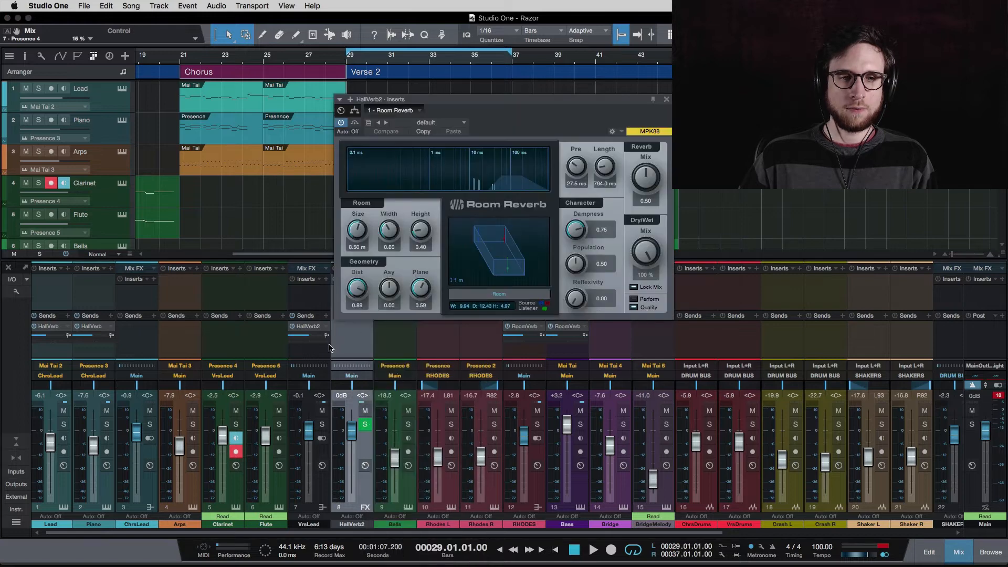
{"action": "left_click", "coordinate": [236, 425]}
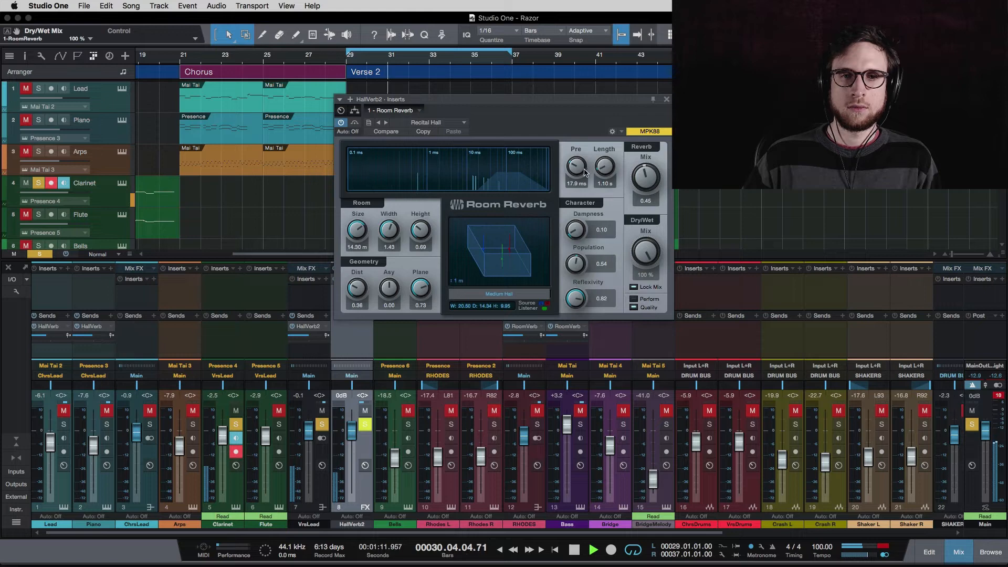
{"action": "left_click", "coordinate": [667, 98]}
{"action": "key", "text": "space"}
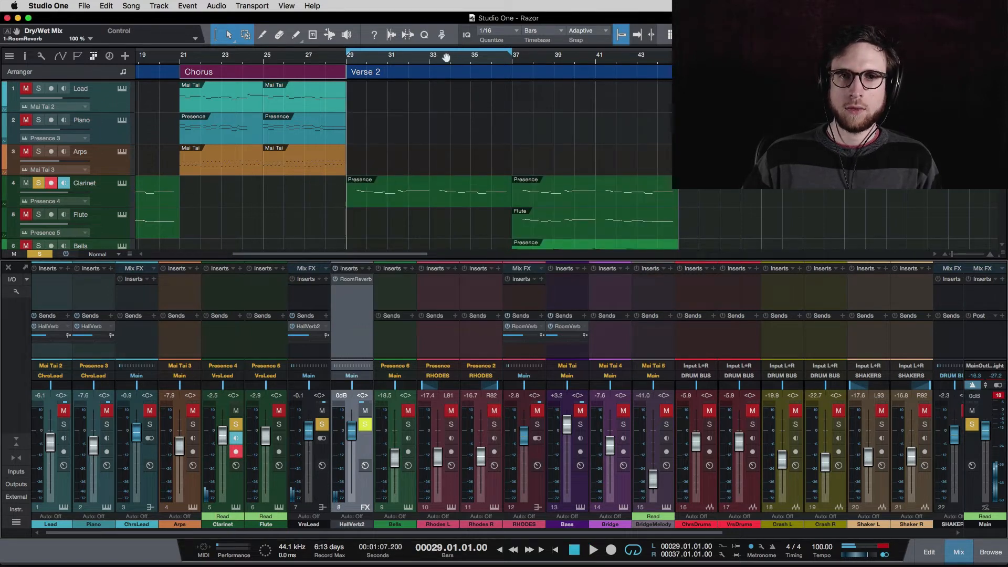
- Move the loop range to bars 37–45, clear the active solo, and play the full mix from bar 37
{"action": "left_click_drag", "start_coordinate": [446, 56], "coordinate": [585, 71]}
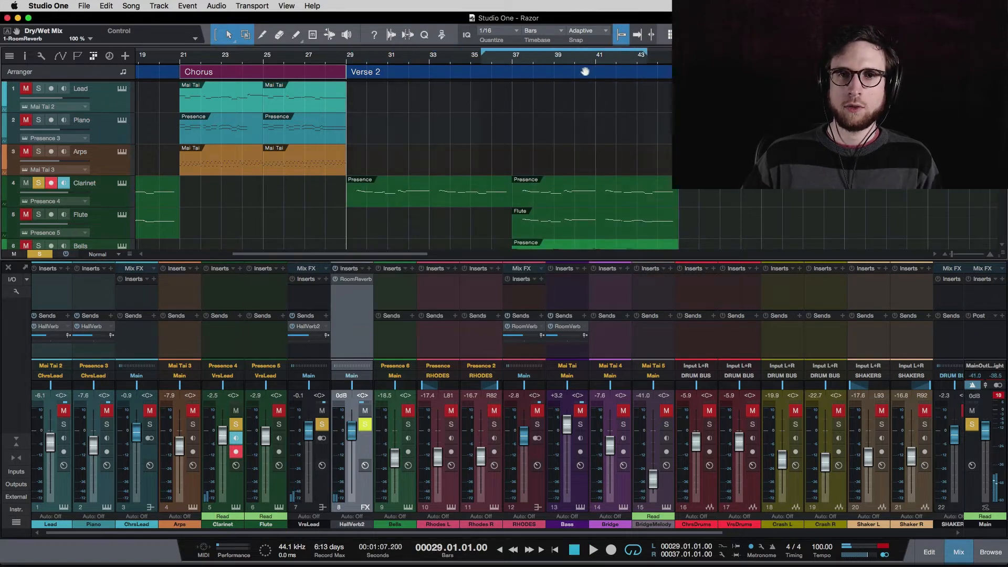
{"action": "left_click", "coordinate": [514, 63]}
{"action": "left_click", "coordinate": [322, 424]}
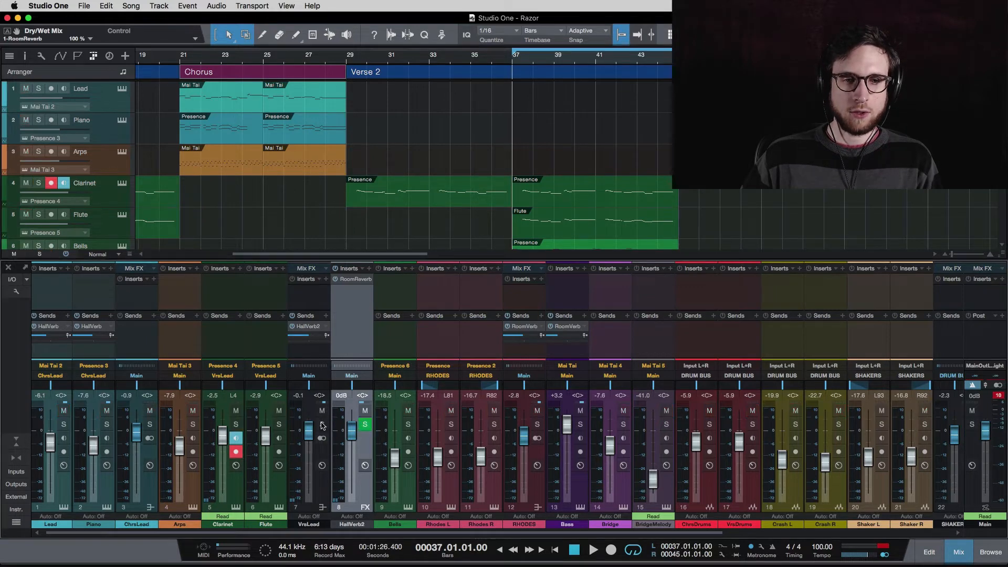
{"action": "key", "text": "space"}
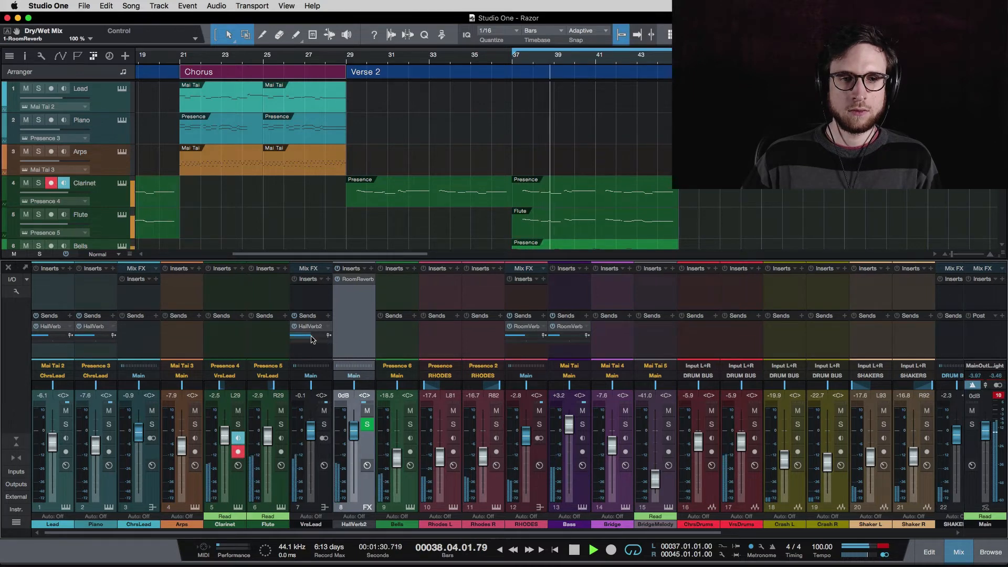
- Lower the VrsLead bus's send level to HallVerb2 to about -8.6 dB during playback, then stop
{"action": "mouse_move", "coordinate": [304, 339]}
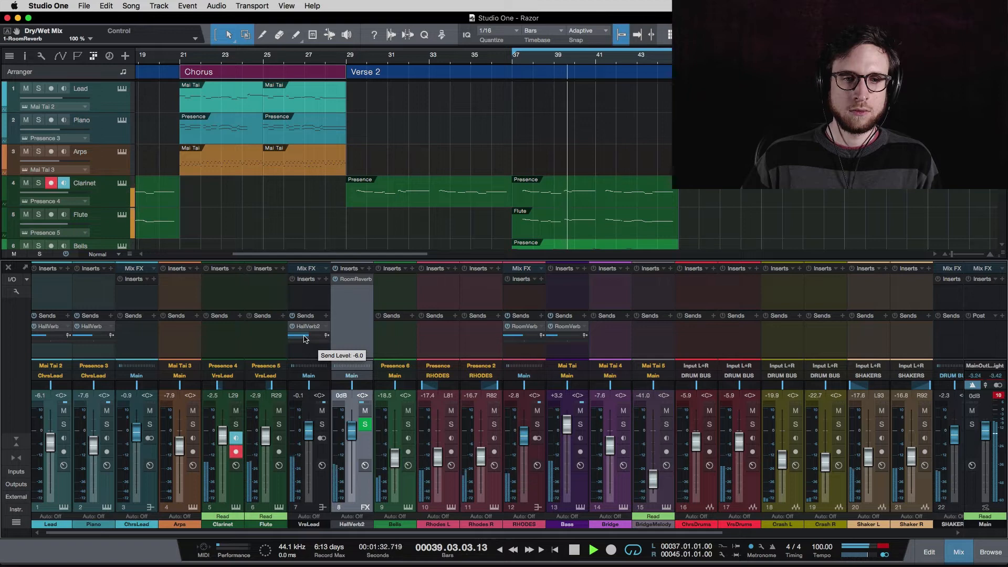
{"action": "left_click_drag", "start_coordinate": [304, 339], "coordinate": [302, 339]}
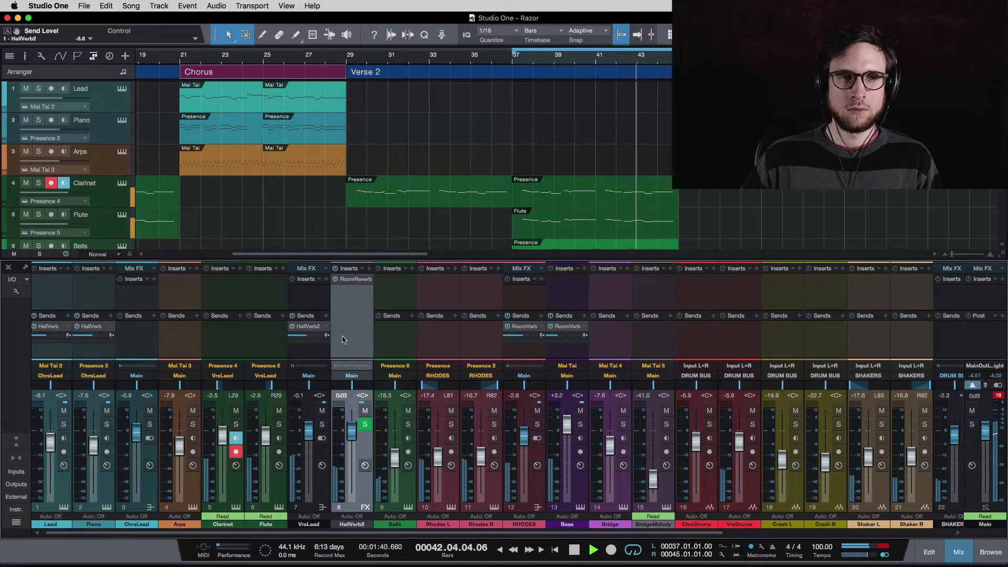
{"action": "key", "text": "space"}
- Play the song from bar 25 and raise the Clarinet channel's volume to -0.3 dB during playback
{"action": "left_click", "coordinate": [264, 60]}
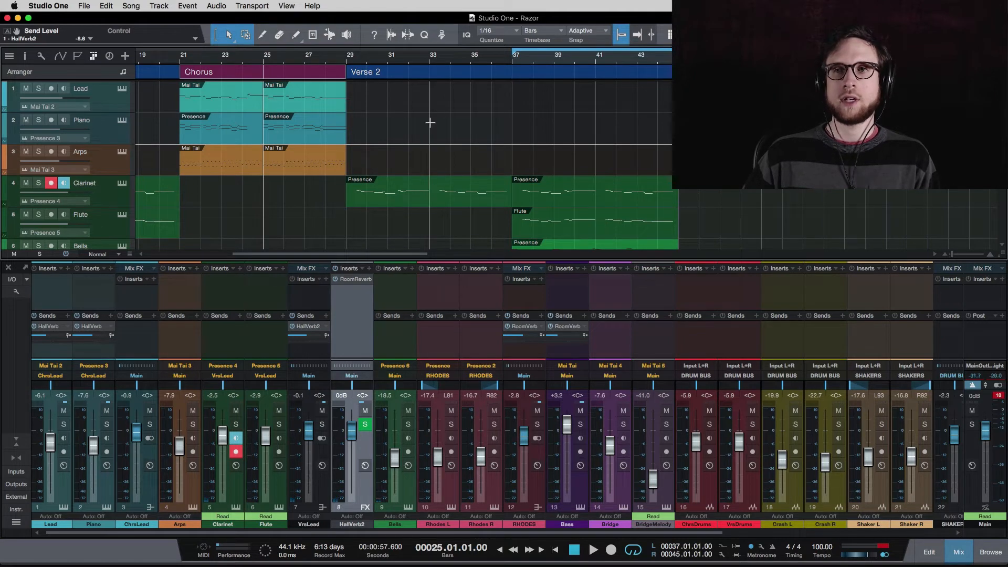
{"action": "key", "text": "space"}
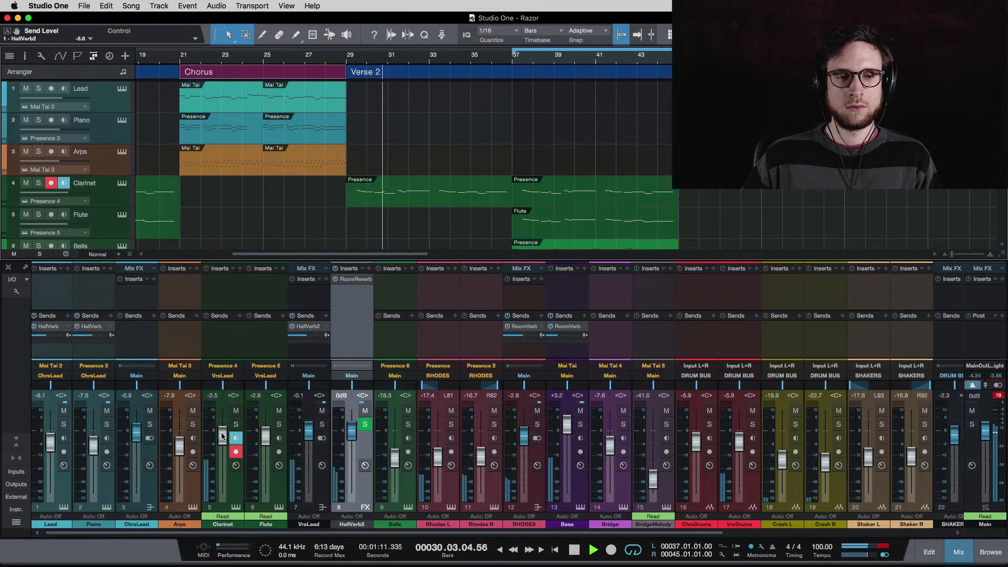
{"action": "left_click_drag", "start_coordinate": [222, 436], "coordinate": [223, 432]}
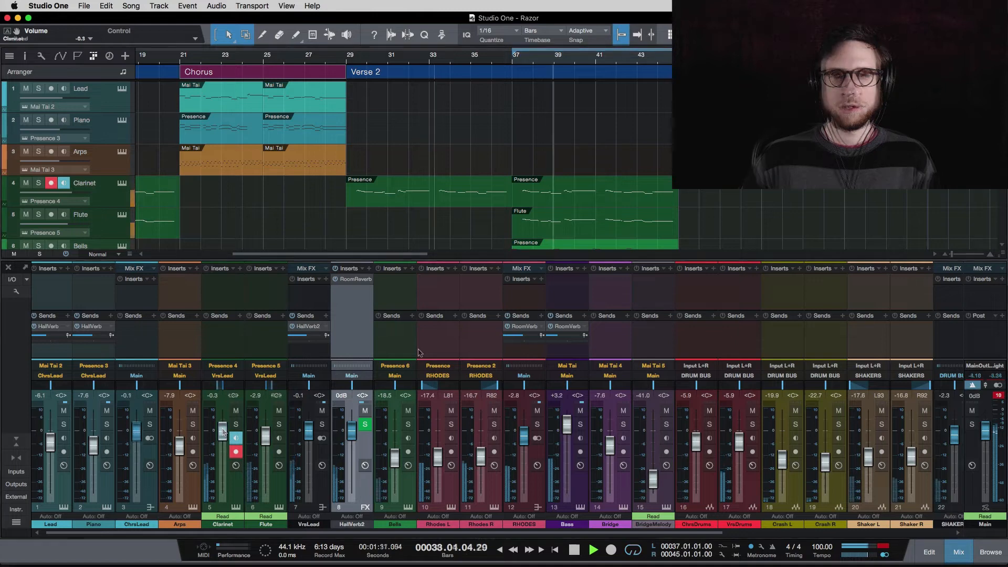
{"action": "key", "text": "space"}
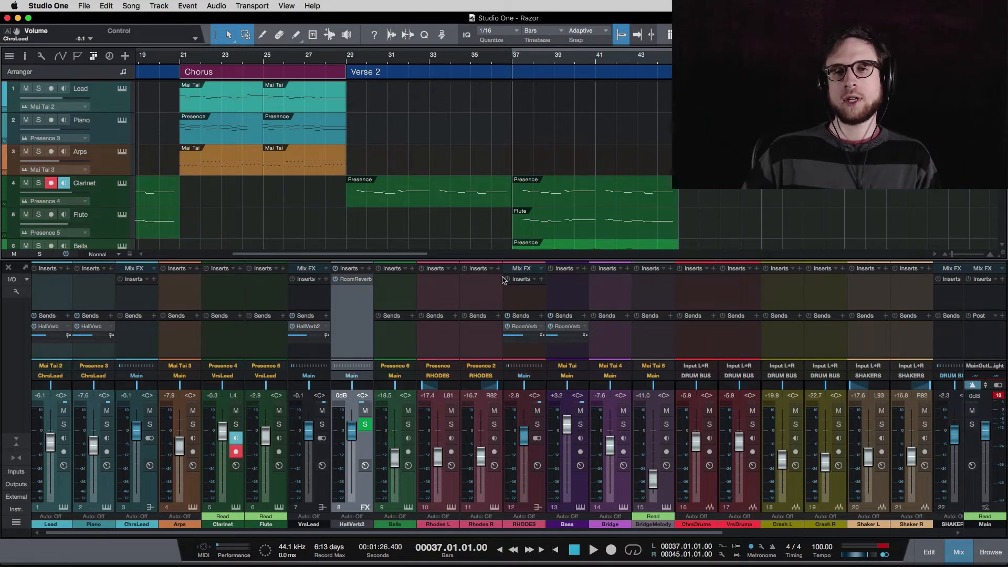
- Turn looping back on for bars 37–45 and return the playhead to bar 37
{"action": "scroll", "coordinate": [597, 189], "scroll_direction": "down", "scroll_amount": 10}
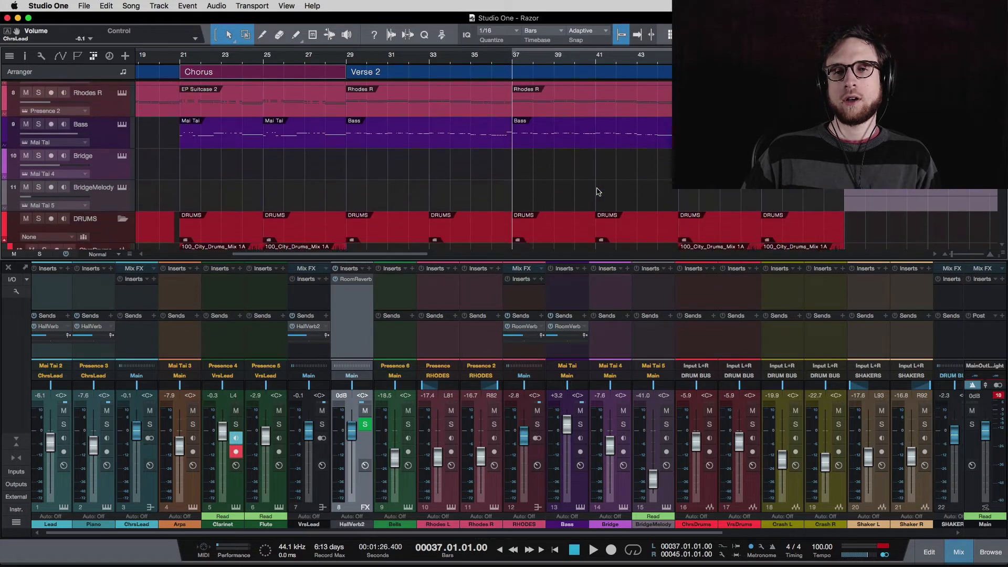
{"action": "key", "text": "space"}
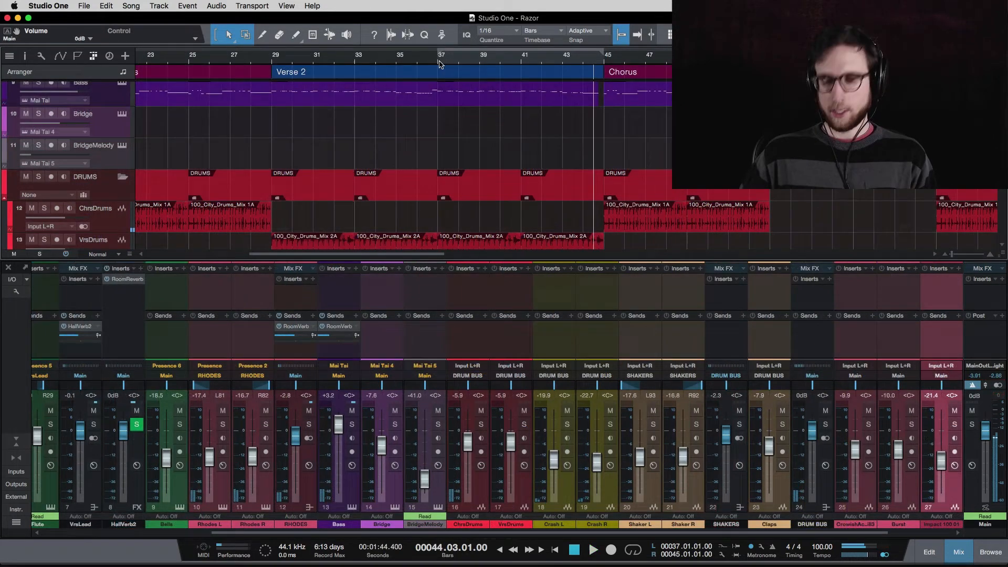
{"action": "key", "text": "slash"}
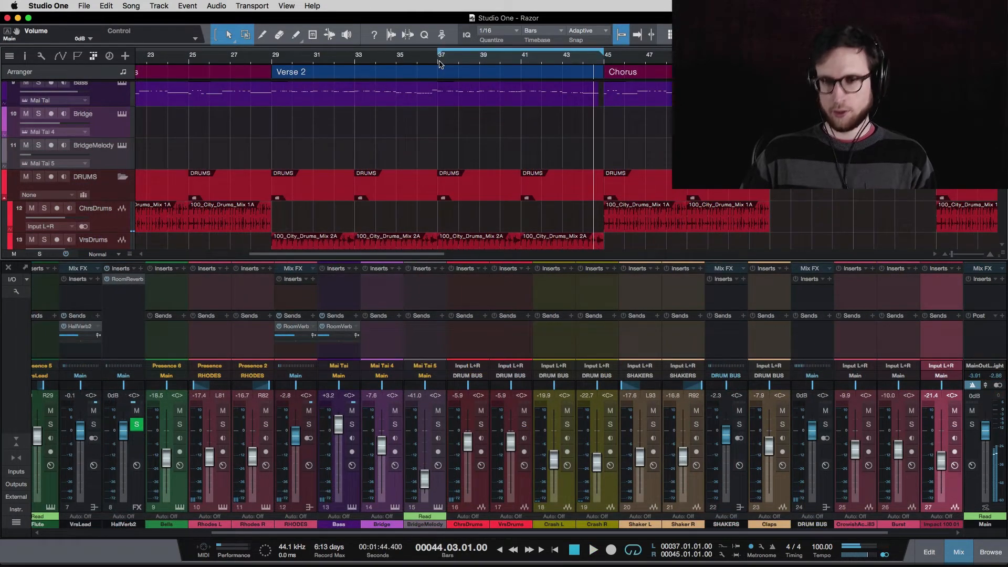
{"action": "left_click", "coordinate": [436, 61]}
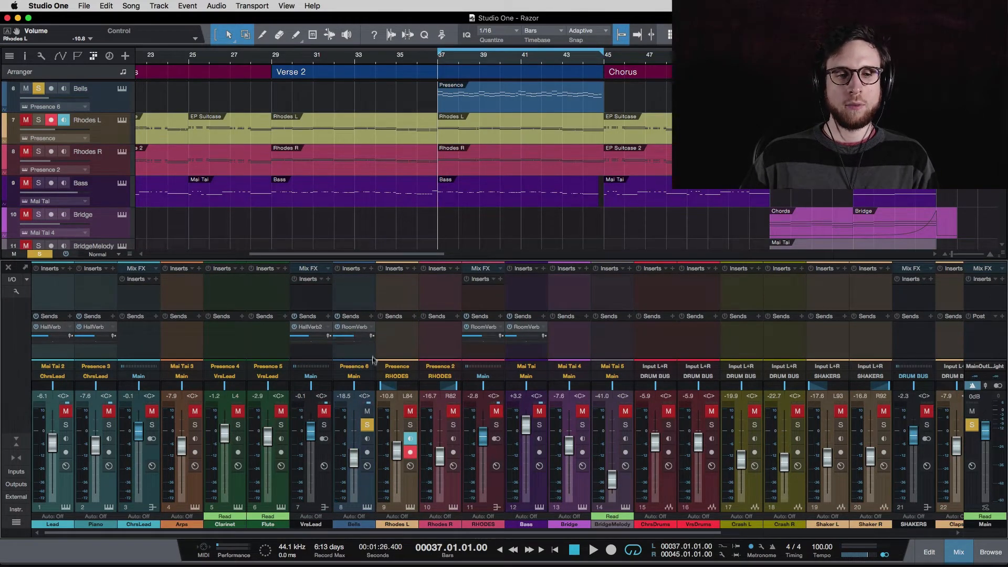
- Play the soloed Bells from bar 37 and toggle their RoomVerb send to compare the sound with and without reverb
{"action": "left_click", "coordinate": [338, 327]}
{"action": "key", "text": "space"}
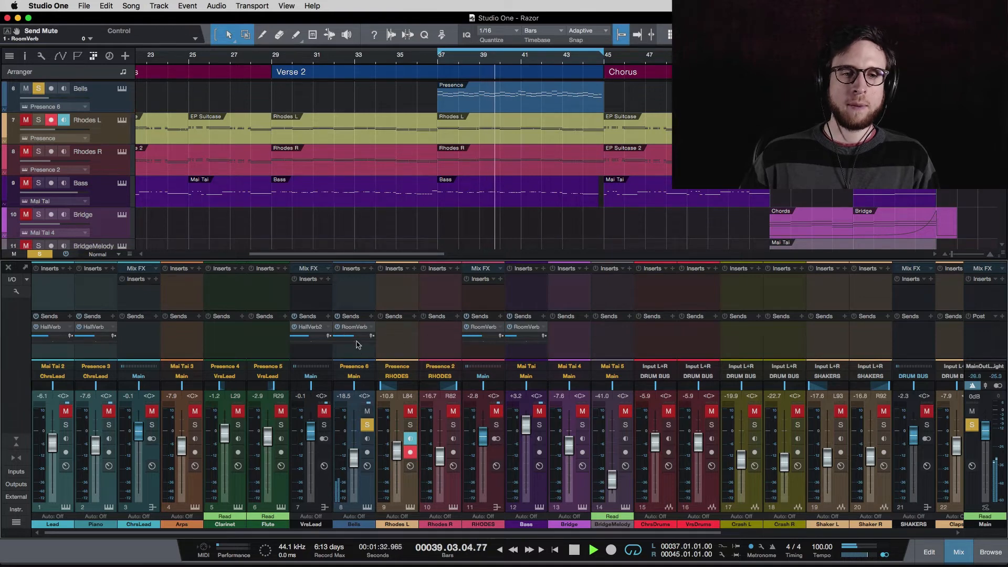
{"action": "key", "text": "space"}
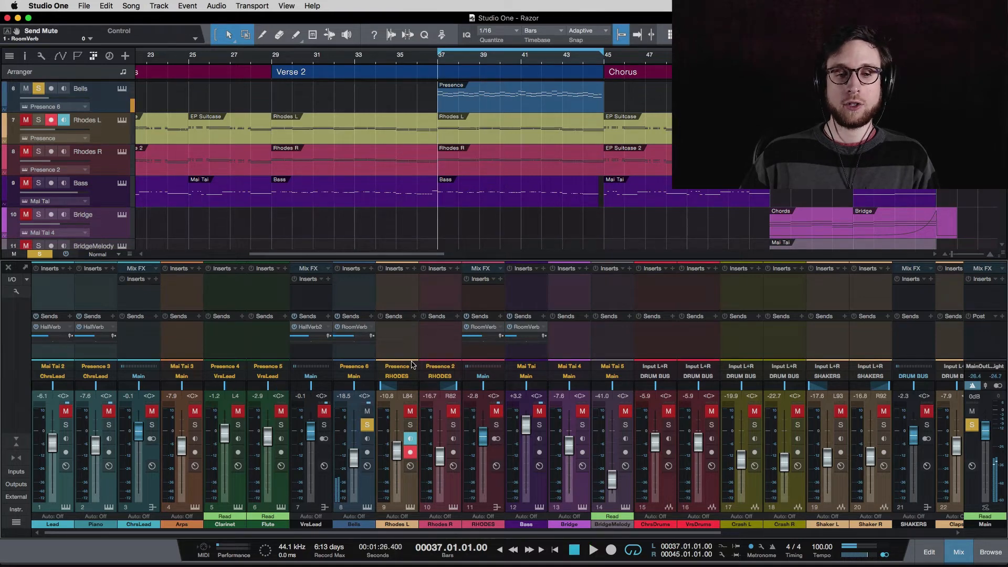
- Unsolo the Bells and set their RoomVerb send level to -6.3 dB while the full mix plays
{"action": "left_click", "coordinate": [367, 424]}
{"action": "key", "text": "space"}
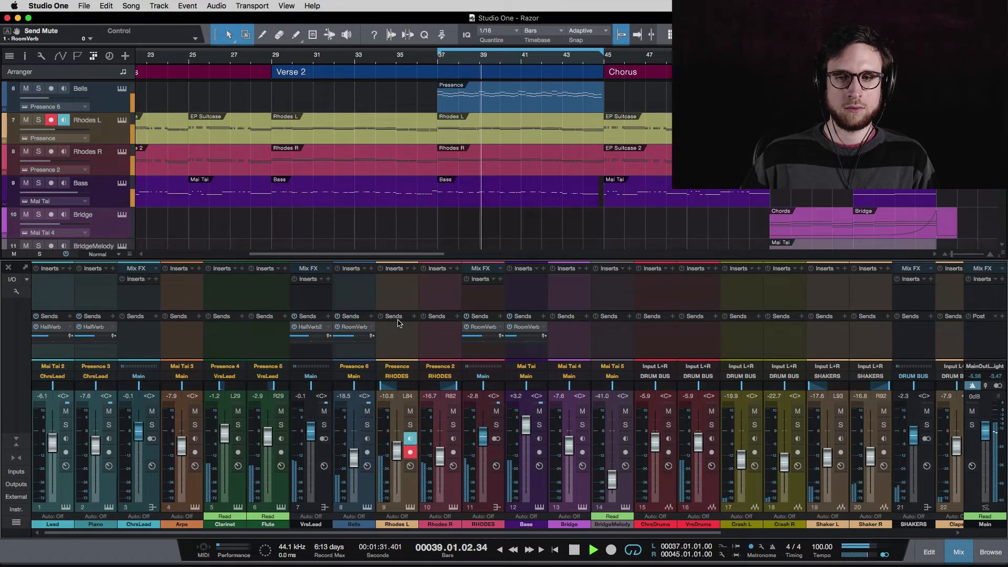
{"action": "left_click_drag", "start_coordinate": [352, 336], "coordinate": [360, 337]}
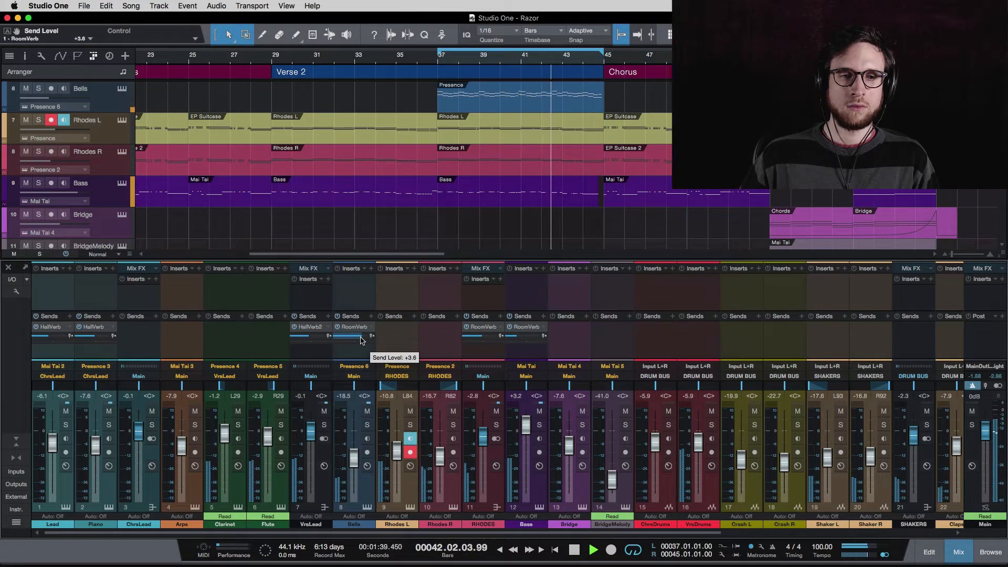
{"action": "left_click_drag", "start_coordinate": [360, 338], "coordinate": [351, 339]}
{"action": "key", "text": "space"}
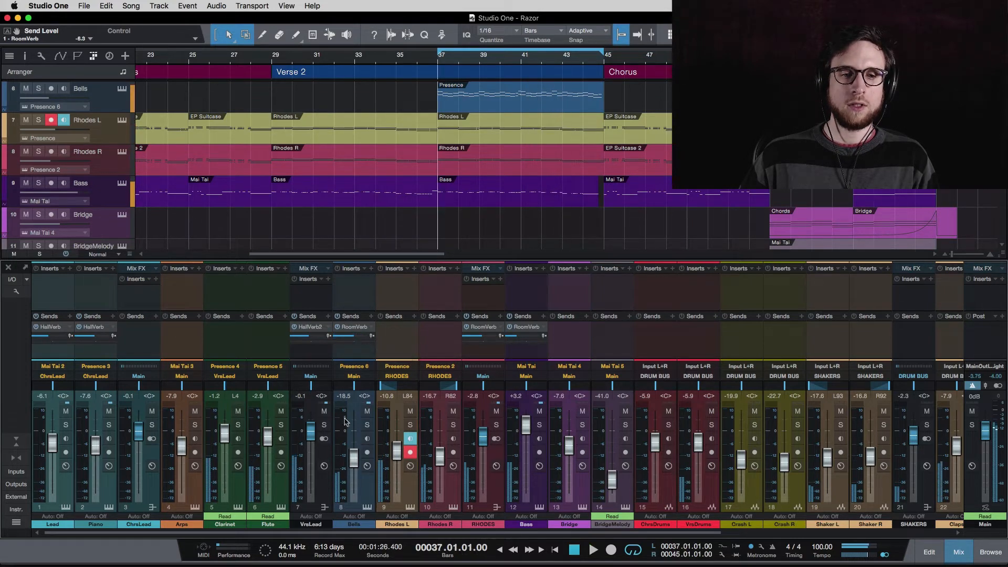
- Solo the Bells again and mute and re-enable their RoomVerb send during playback to judge the reverb amount
{"action": "left_click", "coordinate": [367, 424]}
{"action": "key", "text": "space"}
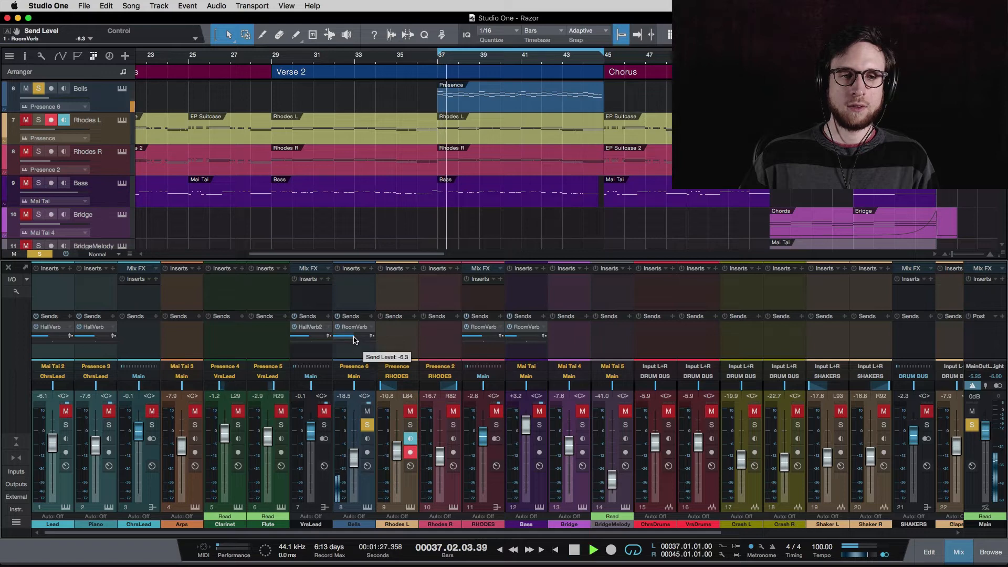
{"action": "left_click_drag", "start_coordinate": [354, 337], "coordinate": [351, 337]}
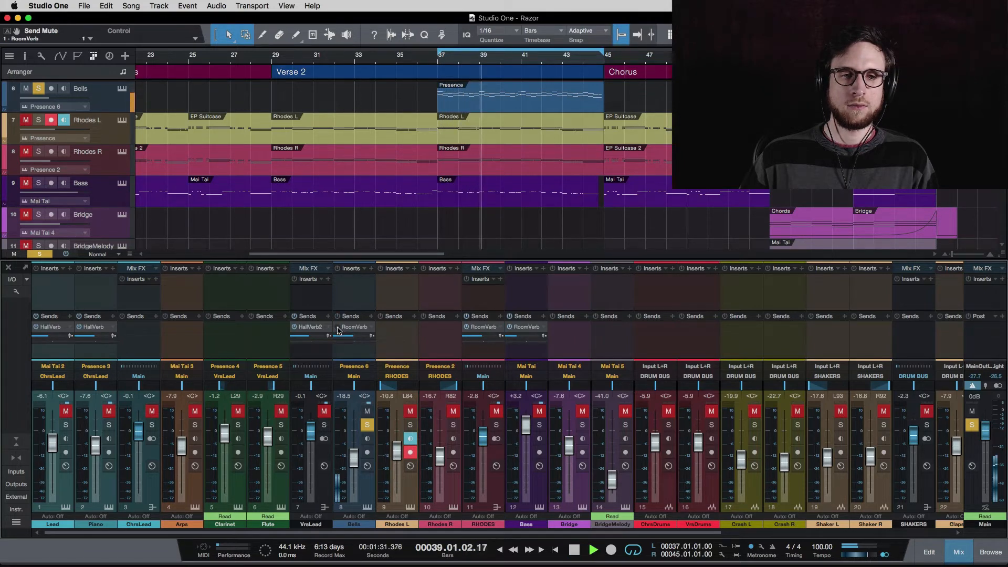
{"action": "key", "text": "space"}
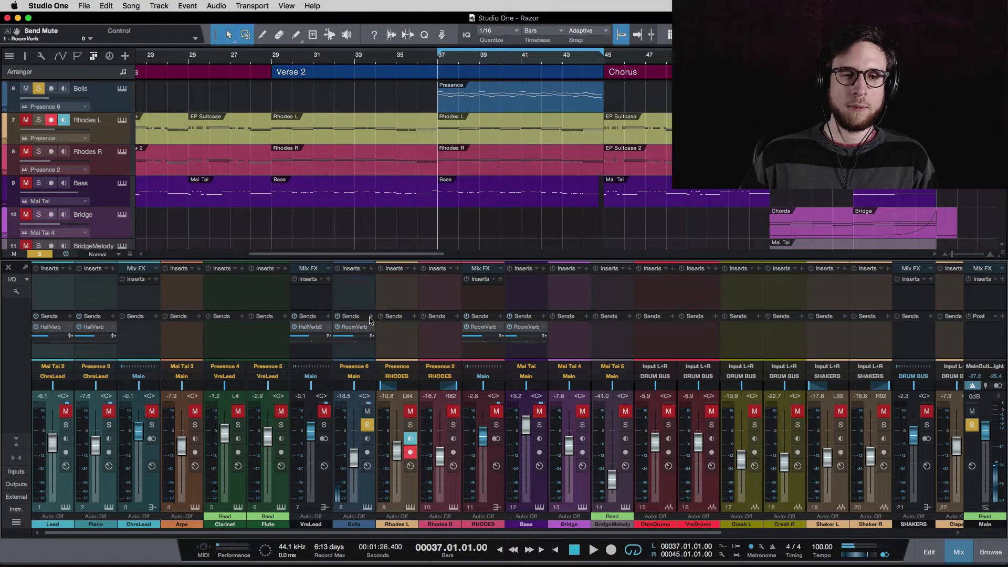
- Add a HallVerb2 send to the soloed Bells and, during playback, set its level to +0.4 dB and its pan to R70
{"action": "left_click", "coordinate": [373, 327]}
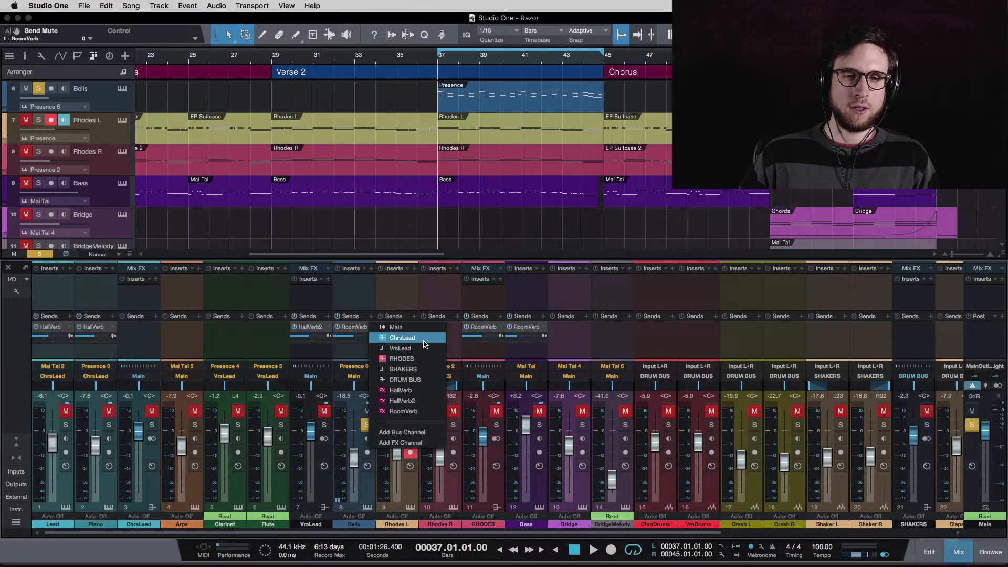
{"action": "left_click", "coordinate": [418, 400]}
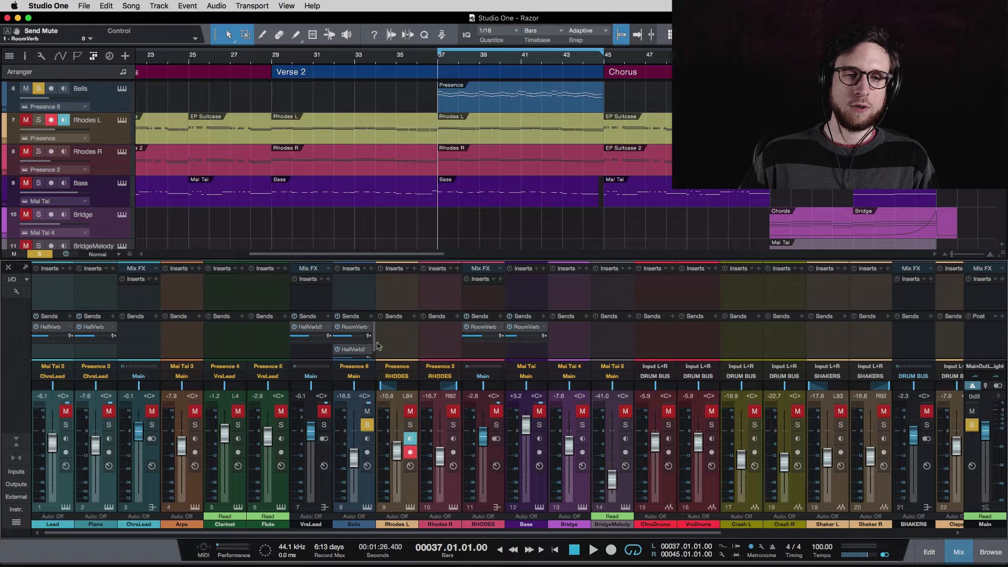
{"action": "key", "text": "space"}
{"action": "scroll", "coordinate": [375, 338], "scroll_direction": "right", "scroll_amount": 1}
{"action": "scroll", "coordinate": [366, 342], "scroll_direction": "down", "scroll_amount": 1}
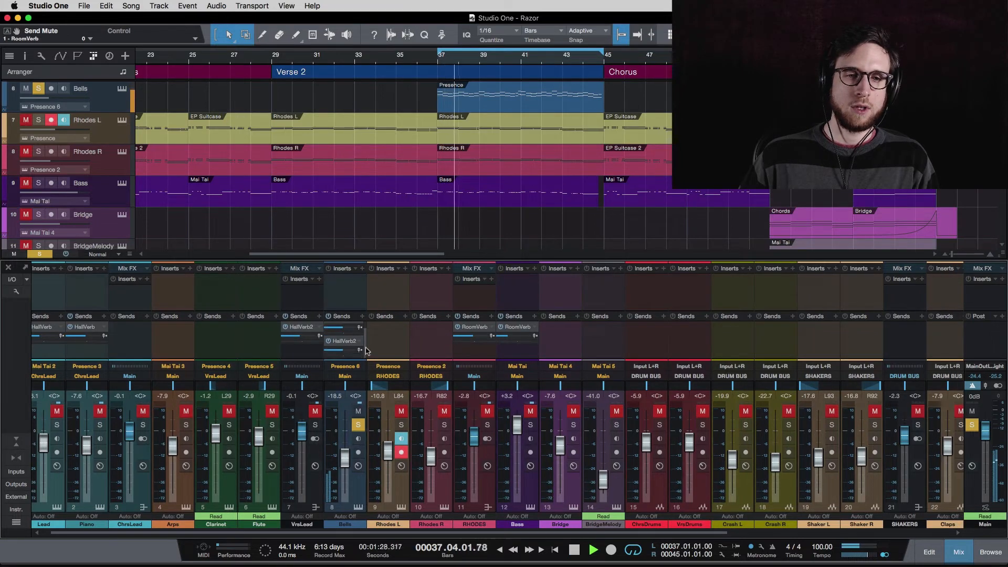
{"action": "mouse_move", "coordinate": [345, 357]}
{"action": "left_mouse_down"}
{"action": "mouse_move", "coordinate": [360, 360]}
{"action": "mouse_move", "coordinate": [348, 354]}
{"action": "left_mouse_up"}
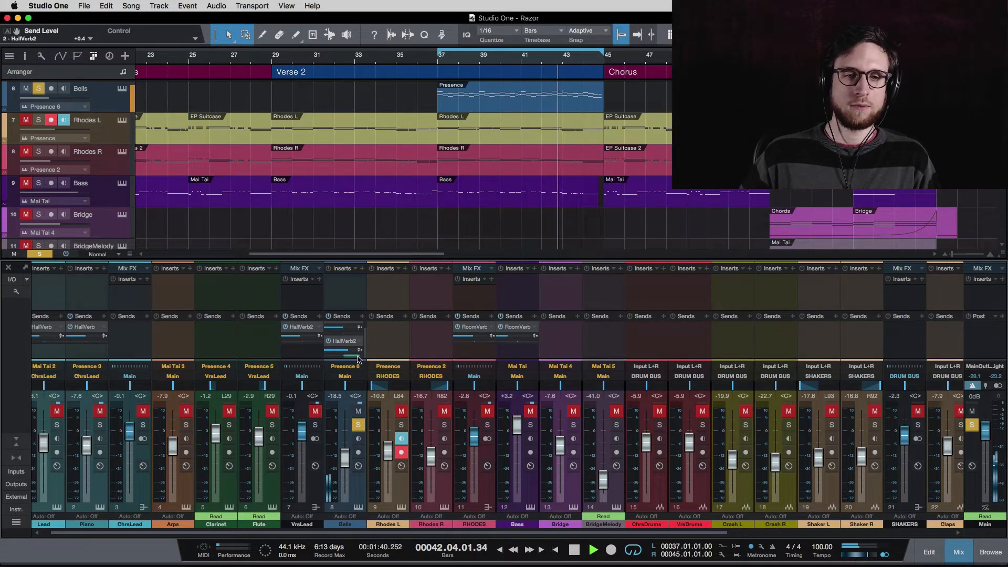
{"action": "left_click", "coordinate": [328, 317]}
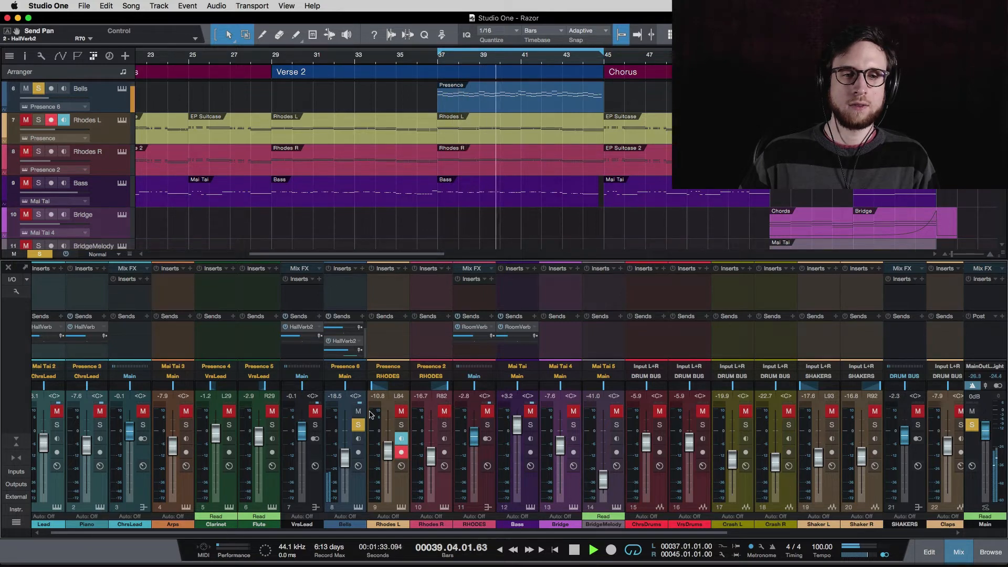
- Unsolo the Bells, set their volume to -19.3 dB in the full mix, and save the song
{"action": "left_click", "coordinate": [358, 424]}
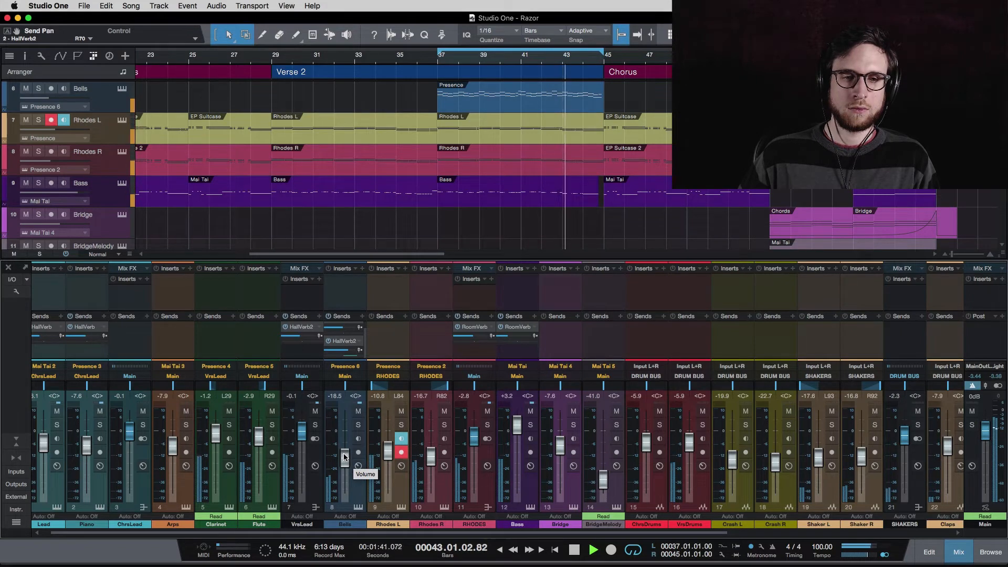
{"action": "left_click_drag", "start_coordinate": [343, 457], "coordinate": [343, 459]}
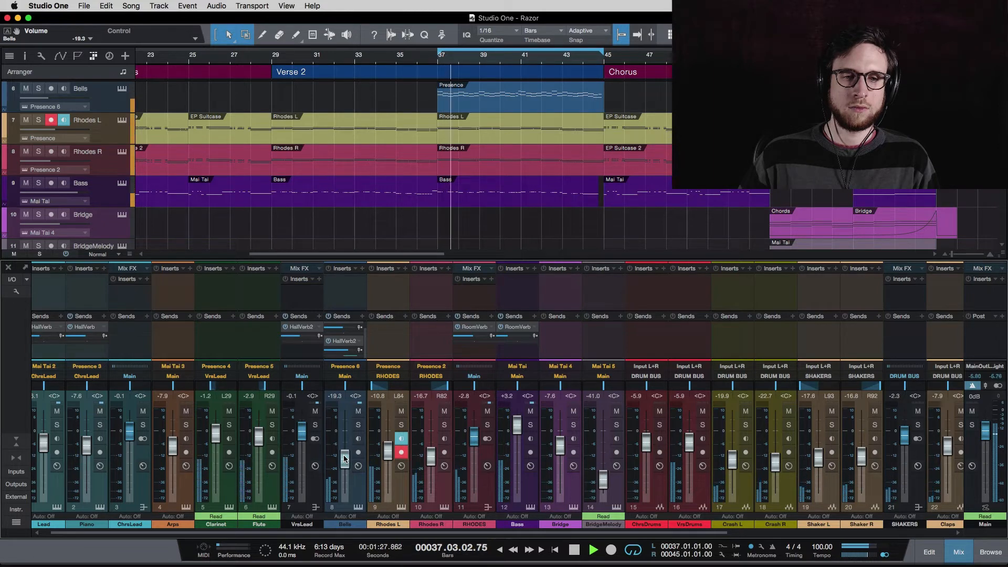
{"action": "key", "text": "super+s"}
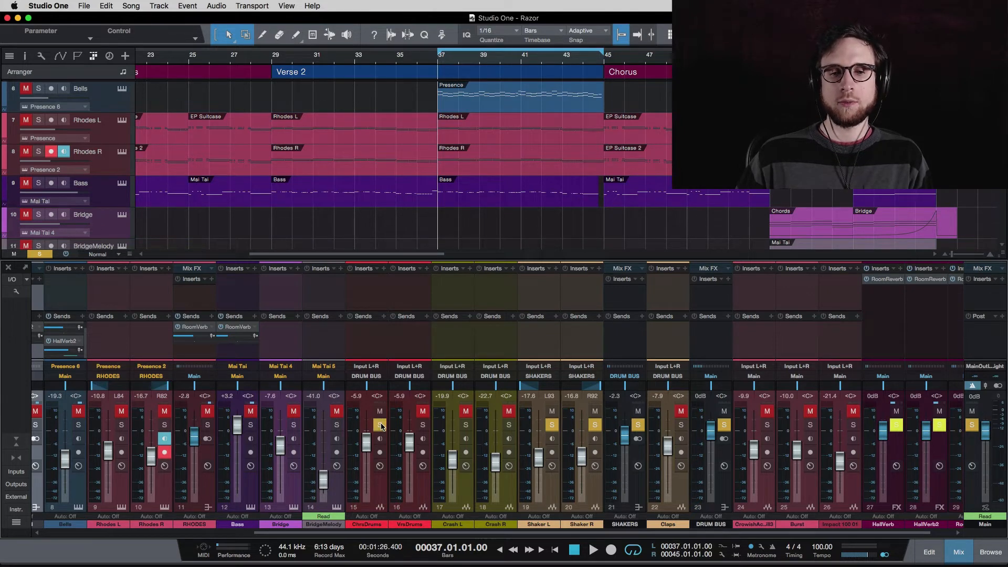
- Play the soloed drums from bar 37 and unsolo ChrsDrums and VrsDrums so that only the shakers remain soloed
{"action": "key", "text": "space"}
{"action": "key", "text": "space"}
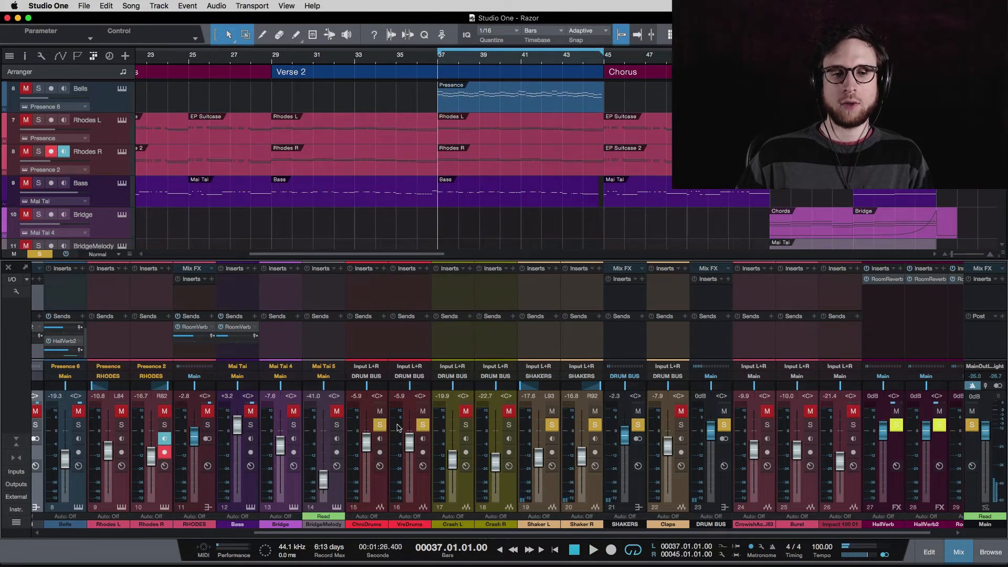
{"action": "key", "text": "space"}
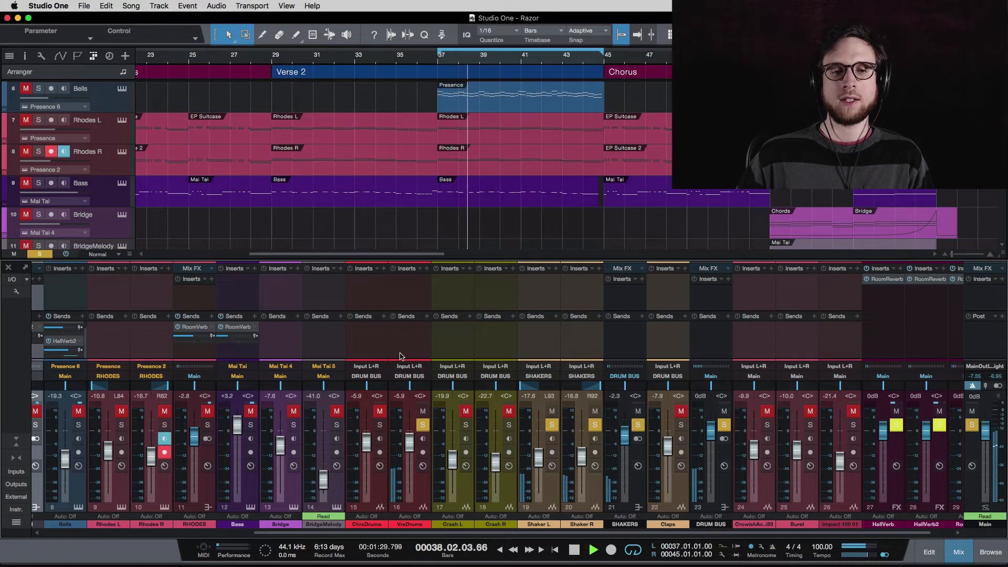
{"action": "key", "text": "space"}
{"action": "left_click", "coordinate": [421, 425]}
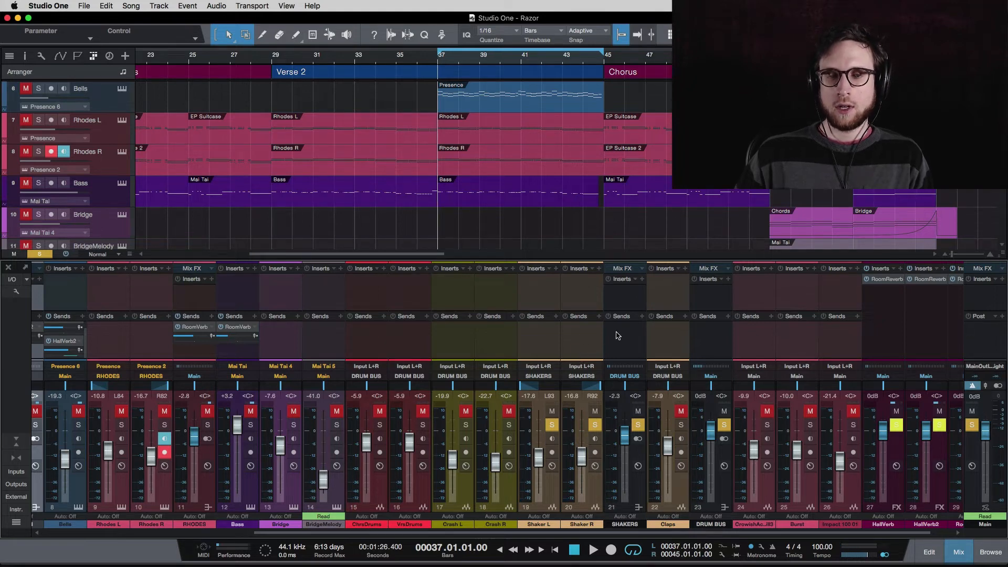
- Send the SHAKERS bus to a new FX channel and move that channel directly after the SHAKERS bus in the mixer
{"action": "left_click", "coordinate": [642, 316]}
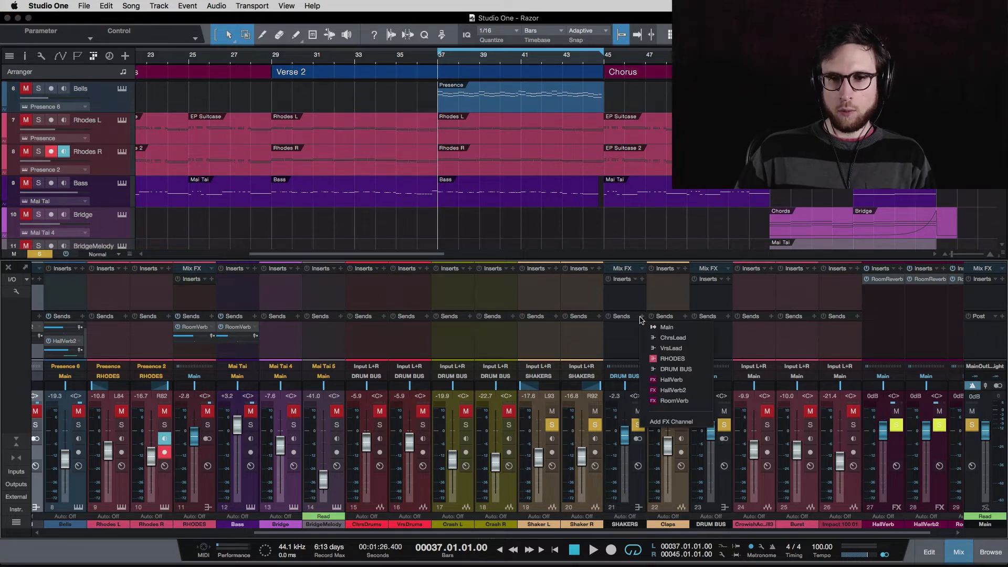
{"action": "left_click", "coordinate": [681, 421]}
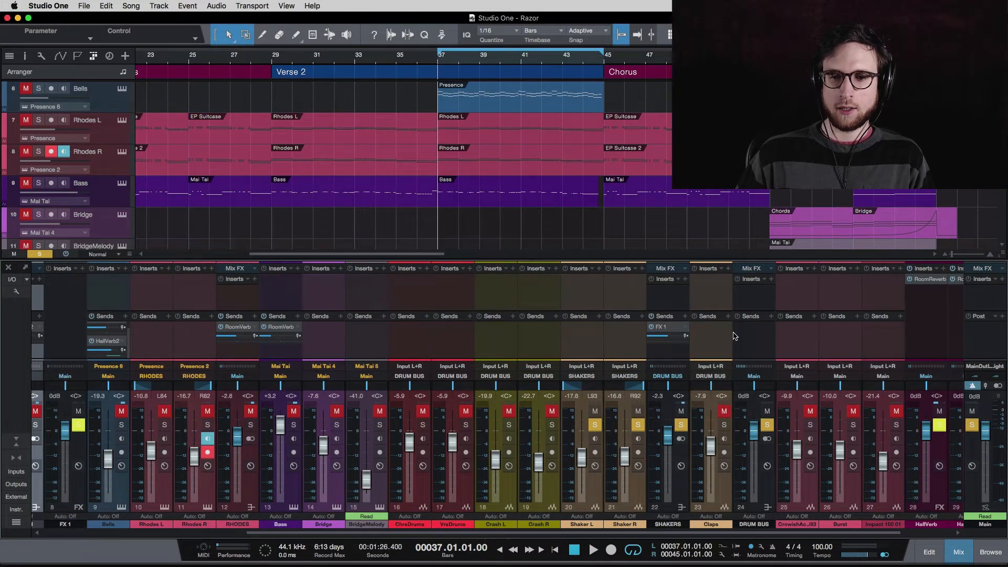
{"action": "scroll", "coordinate": [734, 336], "scroll_direction": "right", "scroll_amount": 3}
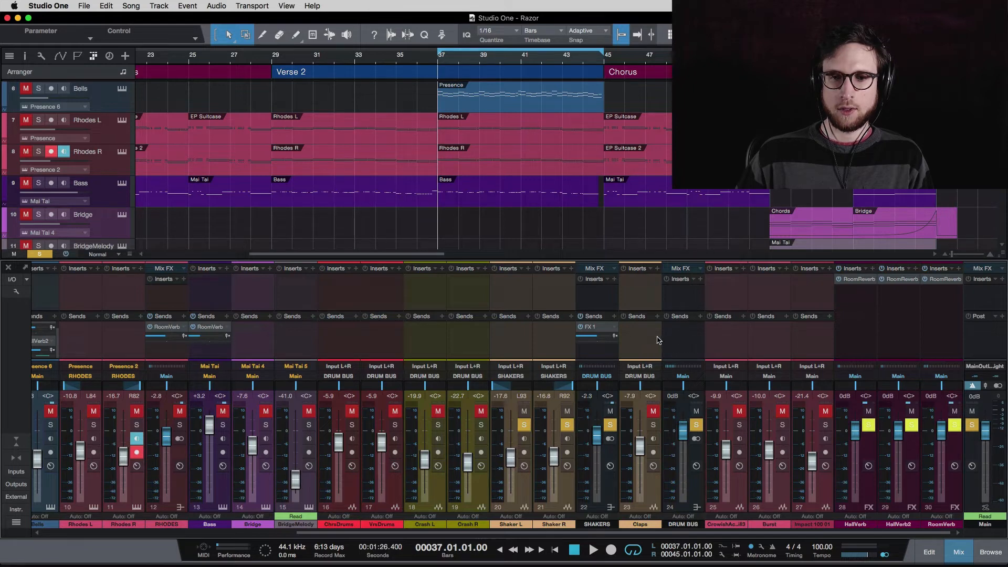
{"action": "scroll", "coordinate": [646, 338], "scroll_direction": "left", "scroll_amount": 10}
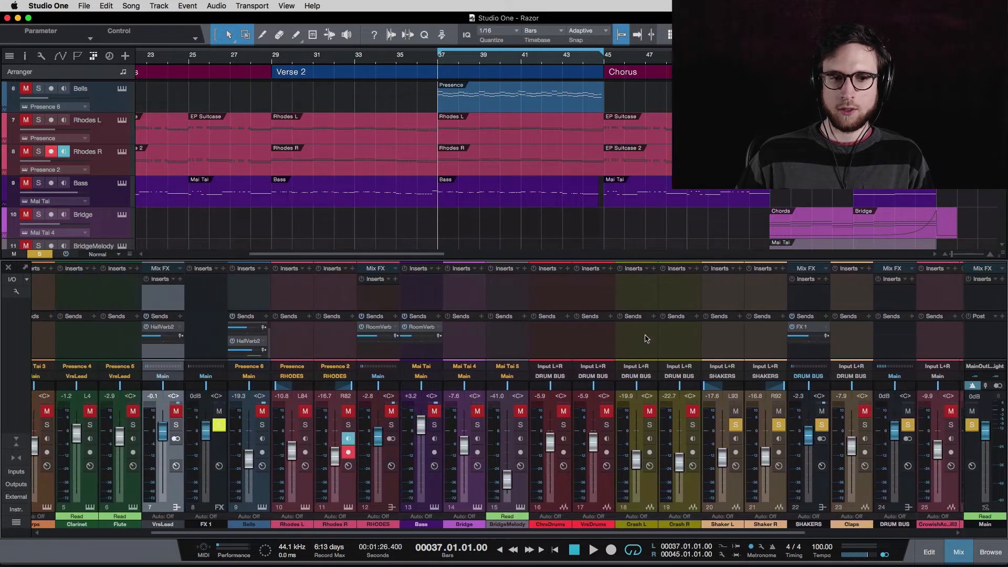
{"action": "left_click", "coordinate": [239, 344]}
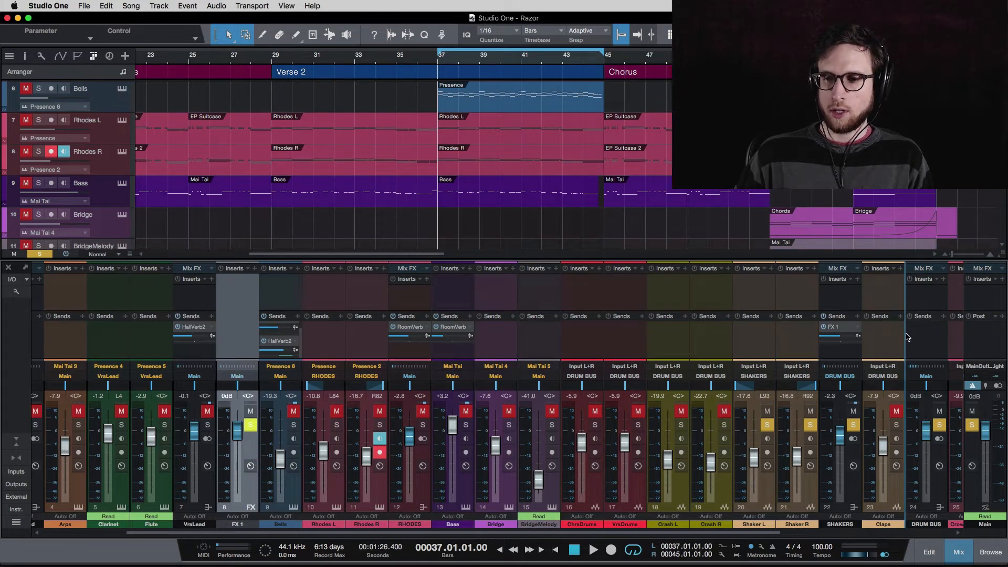
{"action": "left_click_drag", "start_coordinate": [908, 337], "coordinate": [869, 340]}
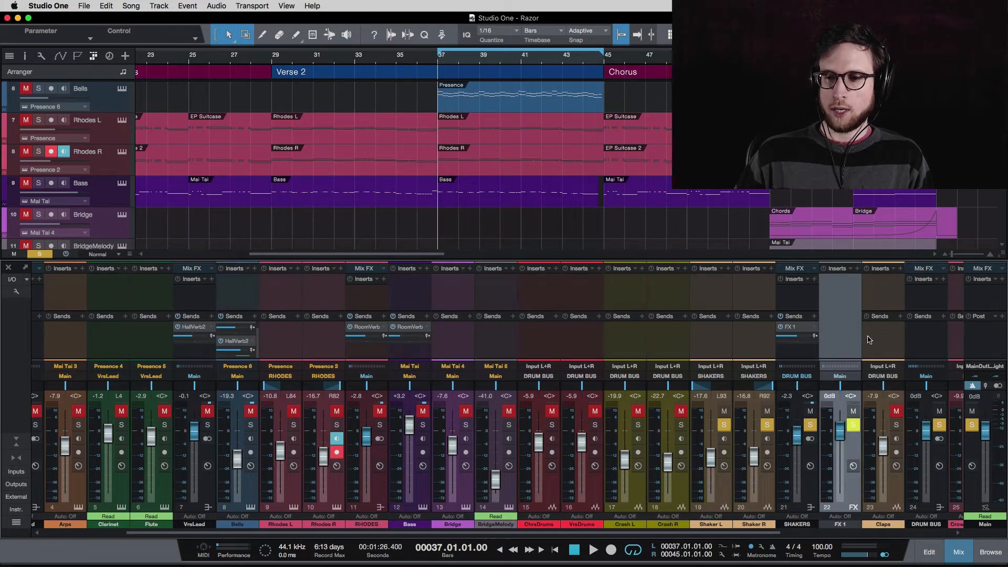
- Insert Room Reverb on the FX 1 channel and load its Medium Studio preset
{"action": "left_click", "coordinate": [857, 269]}
{"action": "left_click", "coordinate": [899, 327]}
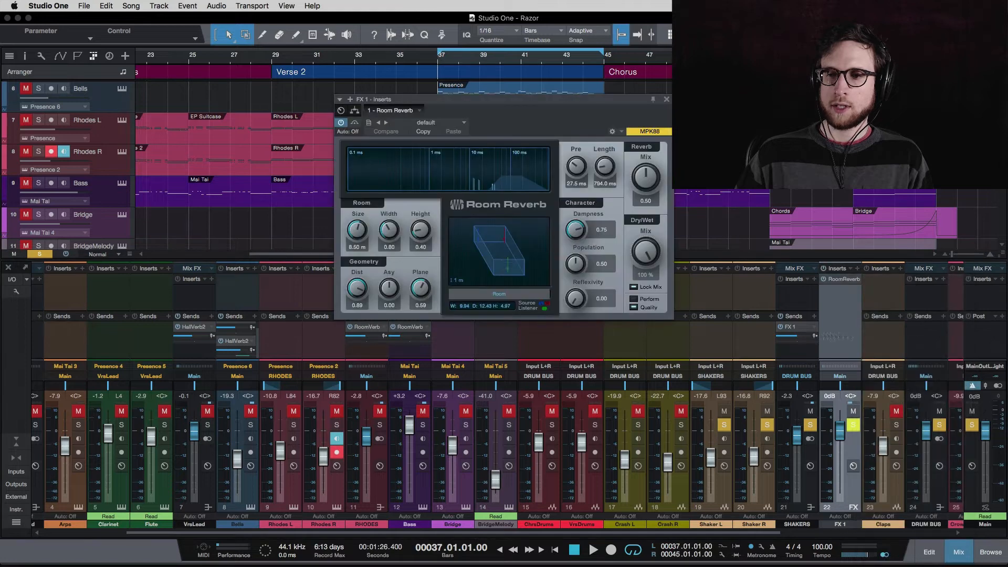
{"action": "left_click", "coordinate": [434, 123]}
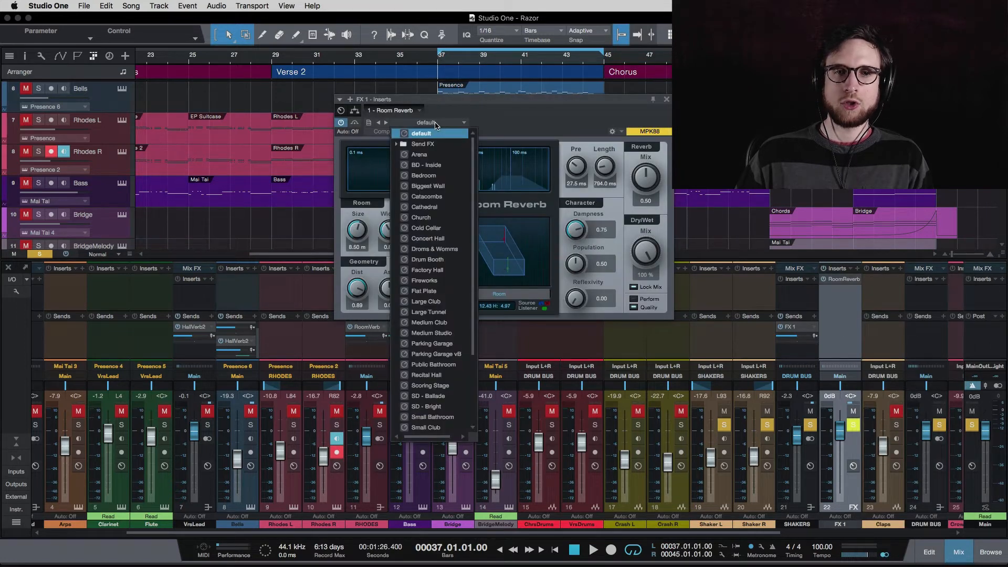
{"action": "left_click", "coordinate": [458, 260]}
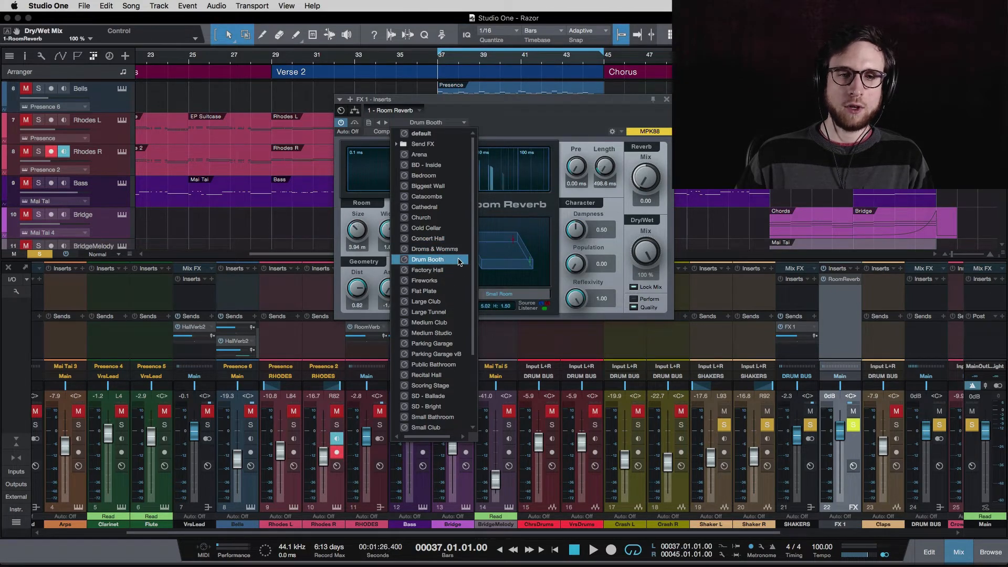
{"action": "scroll", "coordinate": [458, 260], "scroll_direction": "down", "scroll_amount": 3}
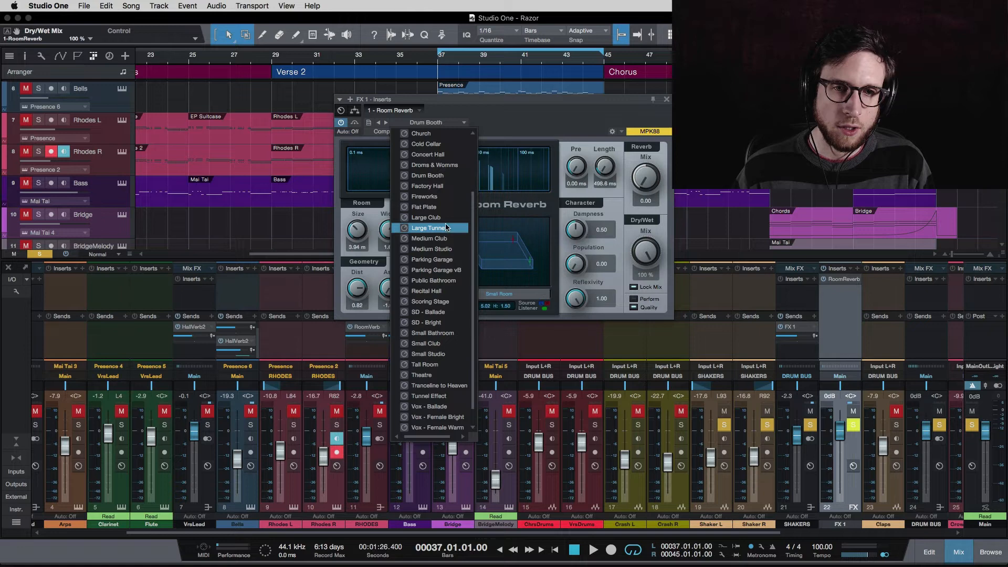
{"action": "scroll", "coordinate": [450, 235], "scroll_direction": "down", "scroll_amount": 1}
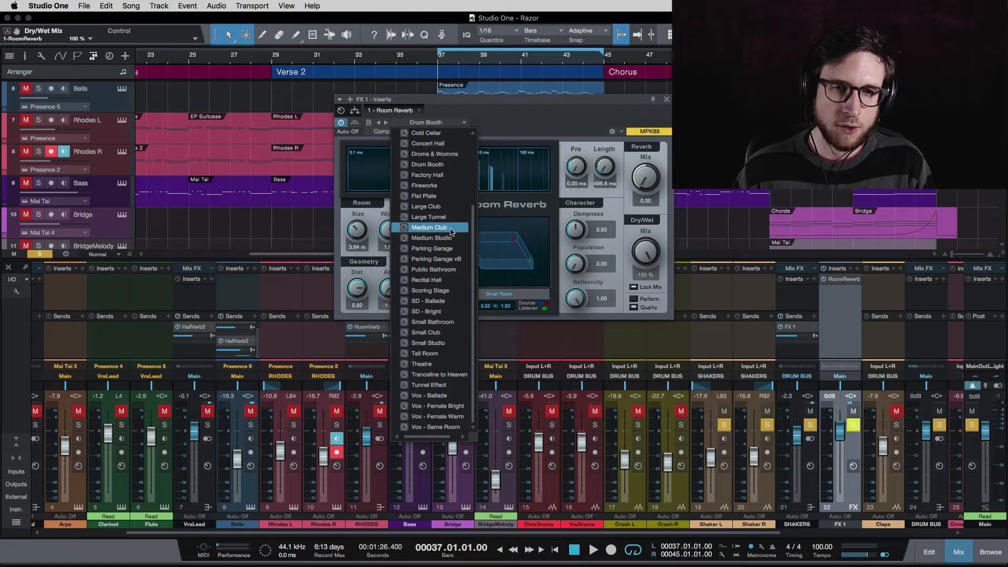
{"action": "left_click", "coordinate": [453, 240]}
{"action": "left_click", "coordinate": [554, 131]}
- While the soloed shakers play, set their FX 1 send level to +1.8 dB and the Room Reverb pre-delay to 4.31 ms
{"action": "key", "text": "space"}
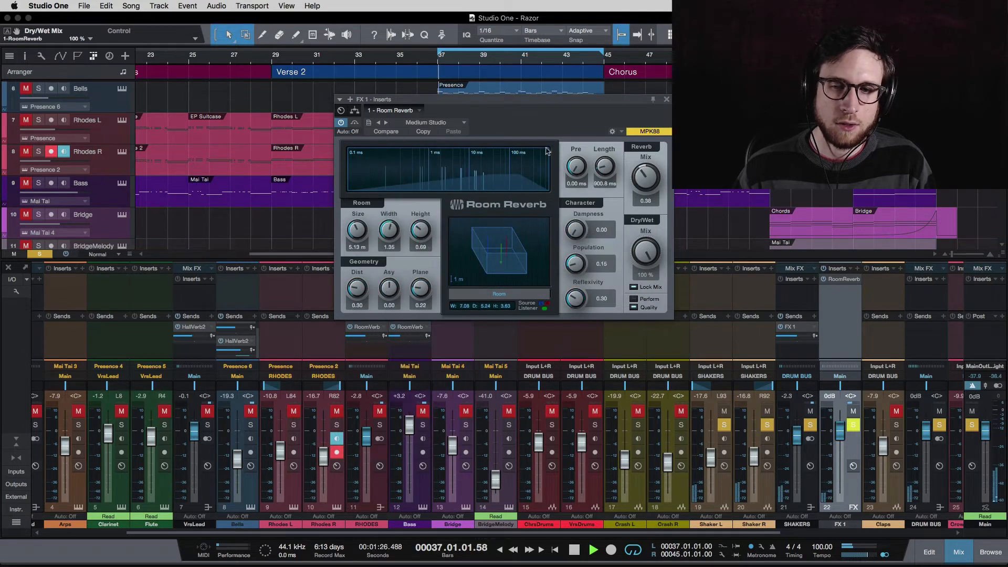
{"action": "mouse_move", "coordinate": [804, 337]}
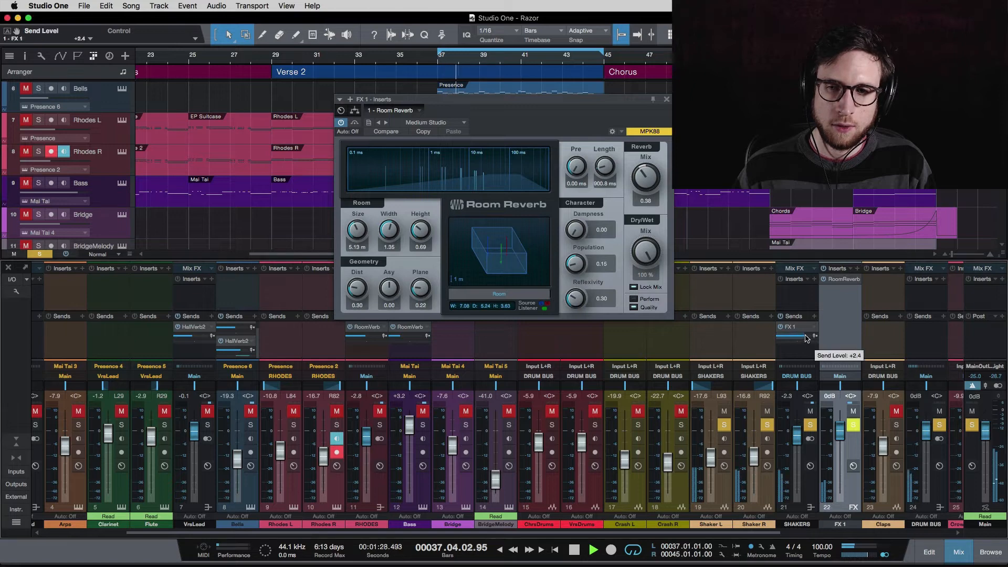
{"action": "left_click_drag", "start_coordinate": [806, 337], "coordinate": [804, 337]}
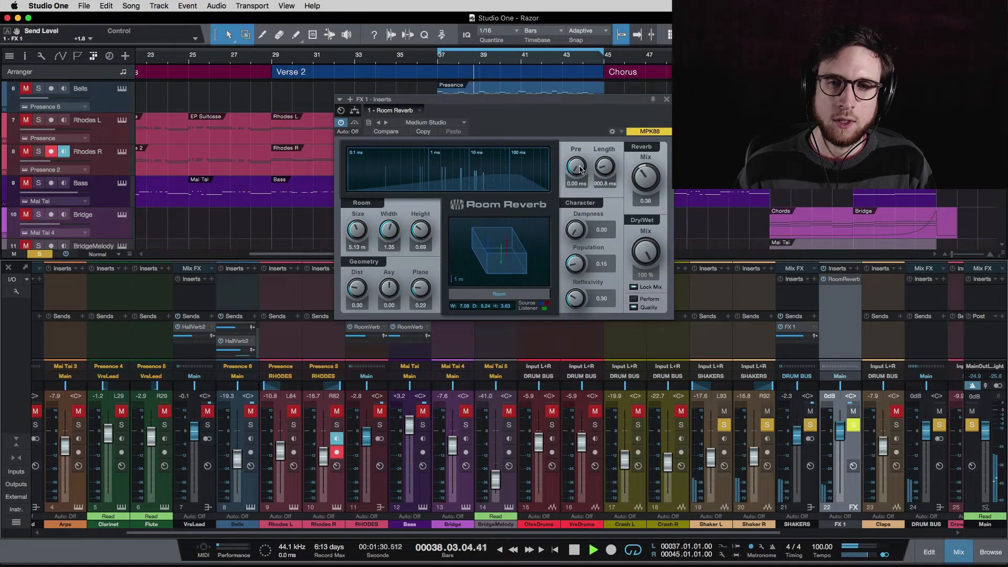
{"action": "left_click_drag", "start_coordinate": [579, 169], "coordinate": [606, 164]}
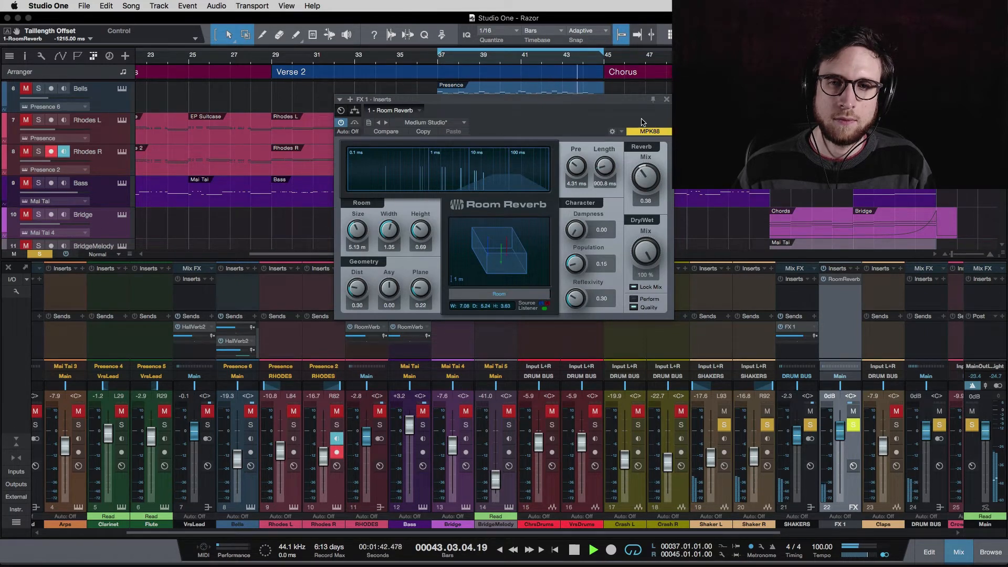
{"action": "left_click", "coordinate": [667, 100]}
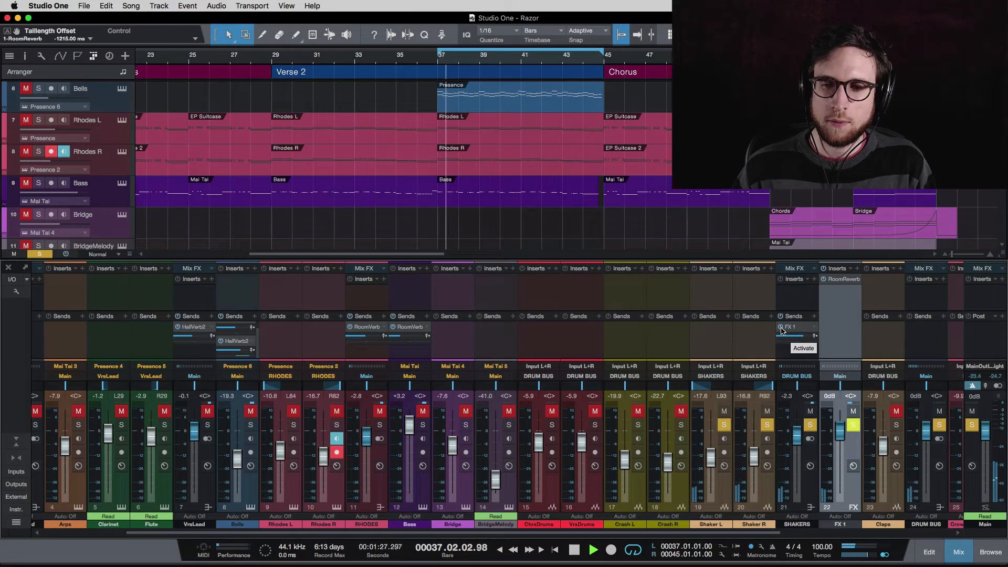
- With the full mix playing, pan Shaker L to L74 and set the SHAKERS bus volume to -4.8 dB
{"action": "left_click", "coordinate": [781, 328]}
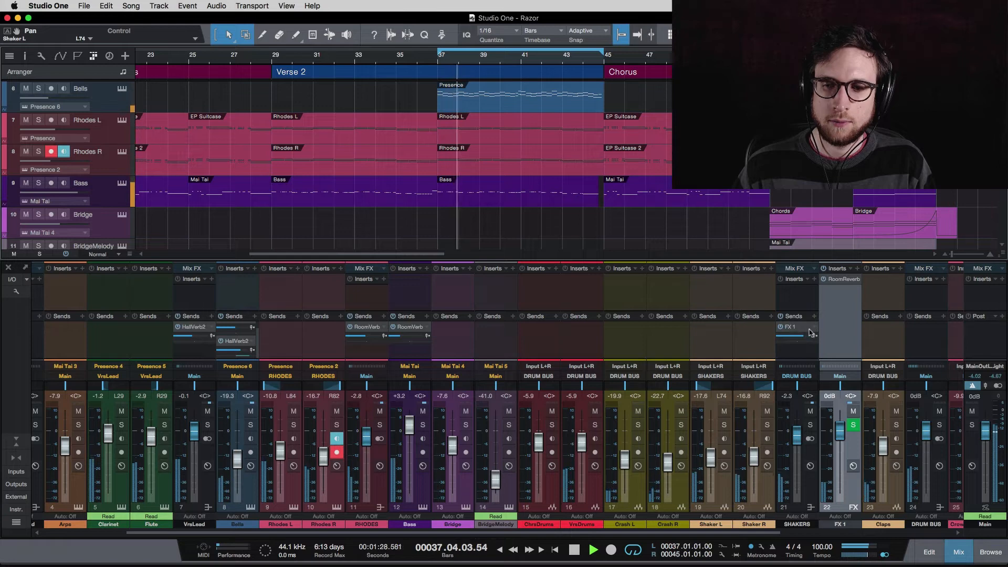
{"action": "left_click_drag", "start_coordinate": [797, 436], "coordinate": [798, 440]}
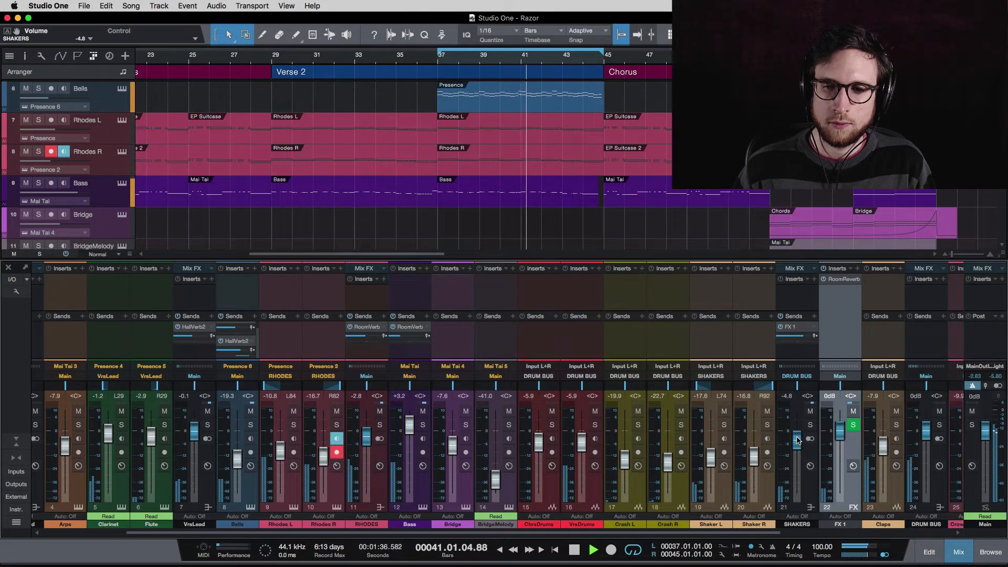
- Rename the FX 1 channel as DrumVerb and set the SHAKERS bus's send level to it to -1.0 dB
{"action": "double_click", "coordinate": [835, 523]}
{"action": "type", "text": "Dru"}
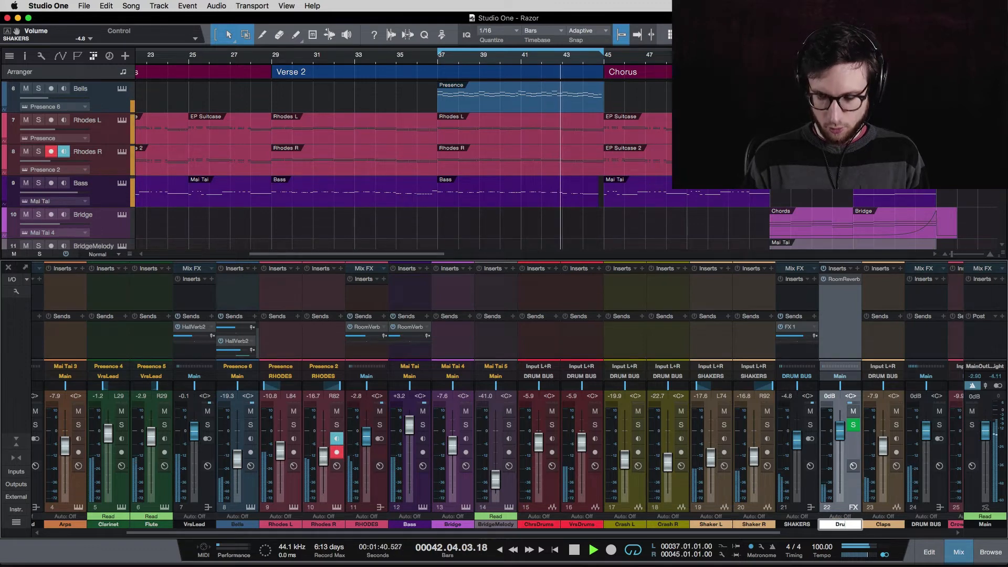
{"action": "type", "text": "mVerb"}
{"action": "key", "text": "Return"}
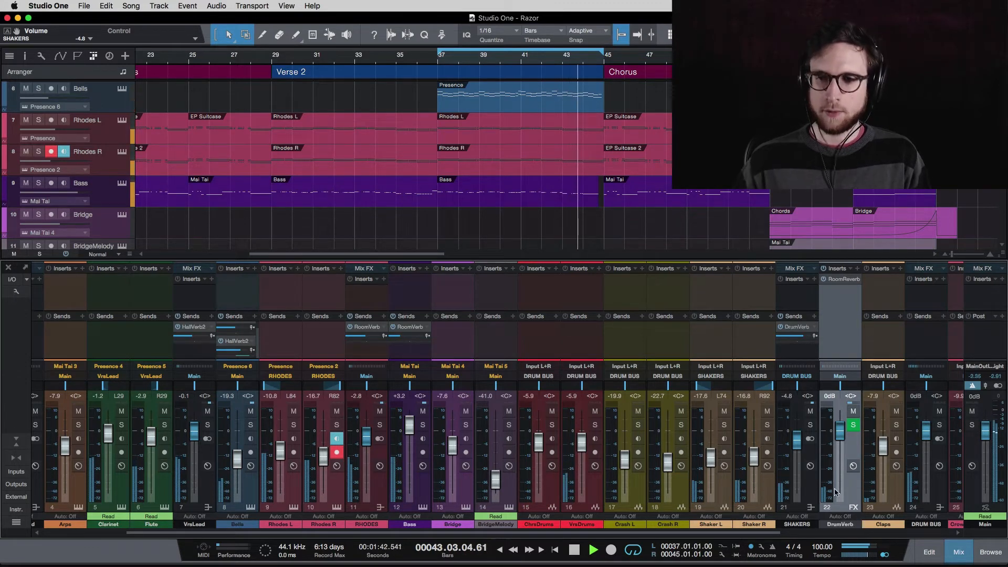
{"action": "left_click", "coordinate": [781, 327]}
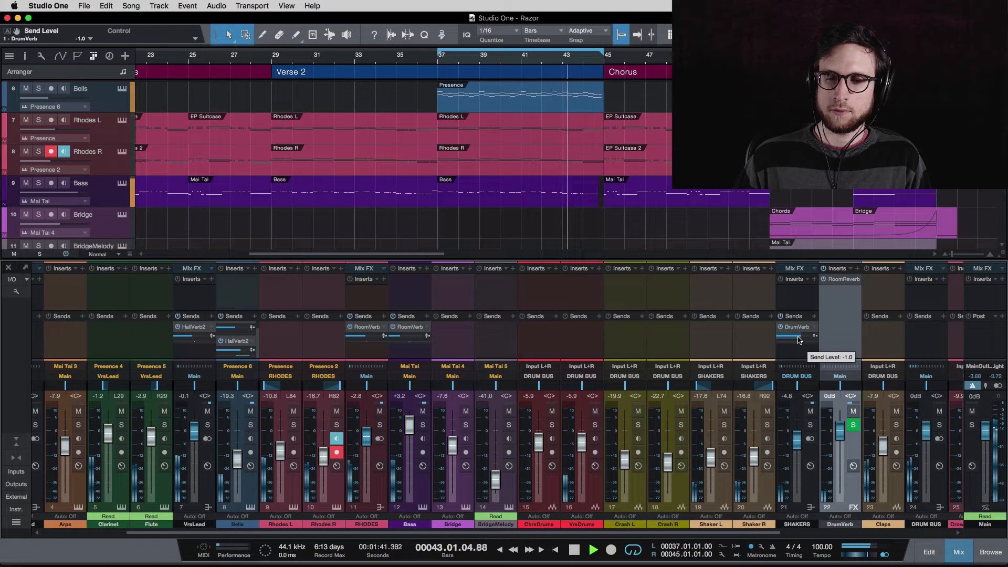
{"action": "key", "text": "space"}
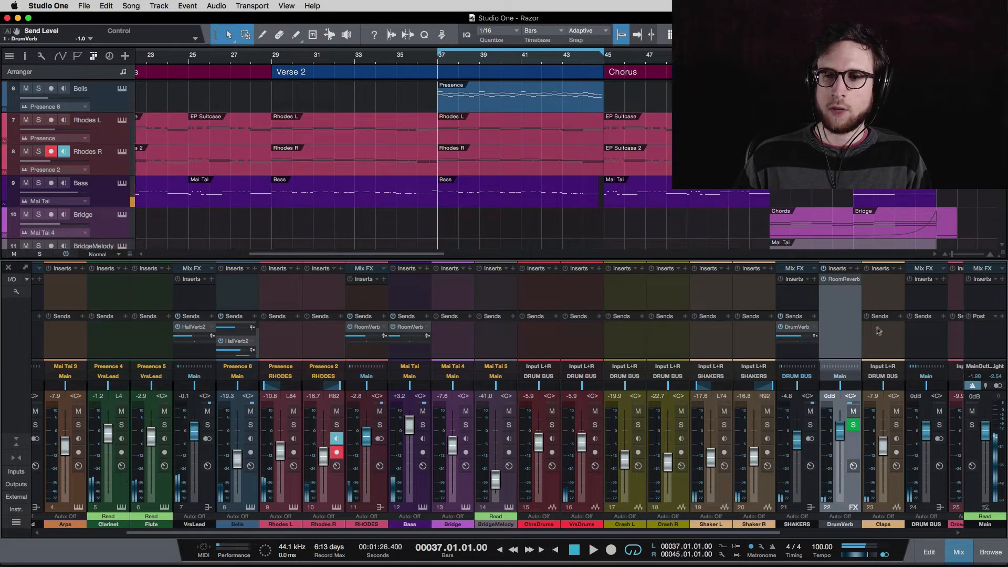
- Solo the Claps channel during playback and add a send from it to DrumVerb
{"action": "left_click", "coordinate": [896, 426]}
{"action": "key", "text": "space"}
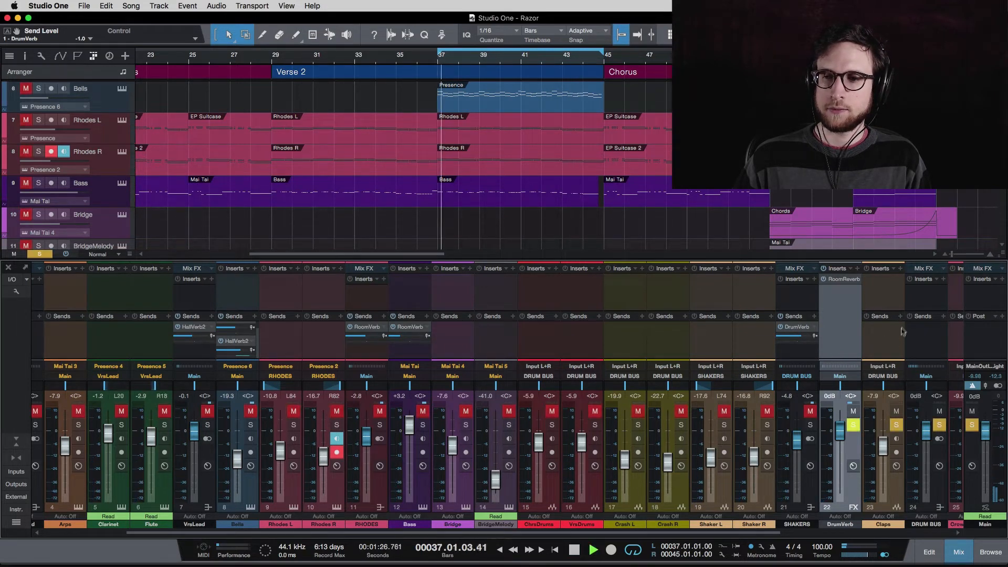
{"action": "left_click", "coordinate": [900, 316]}
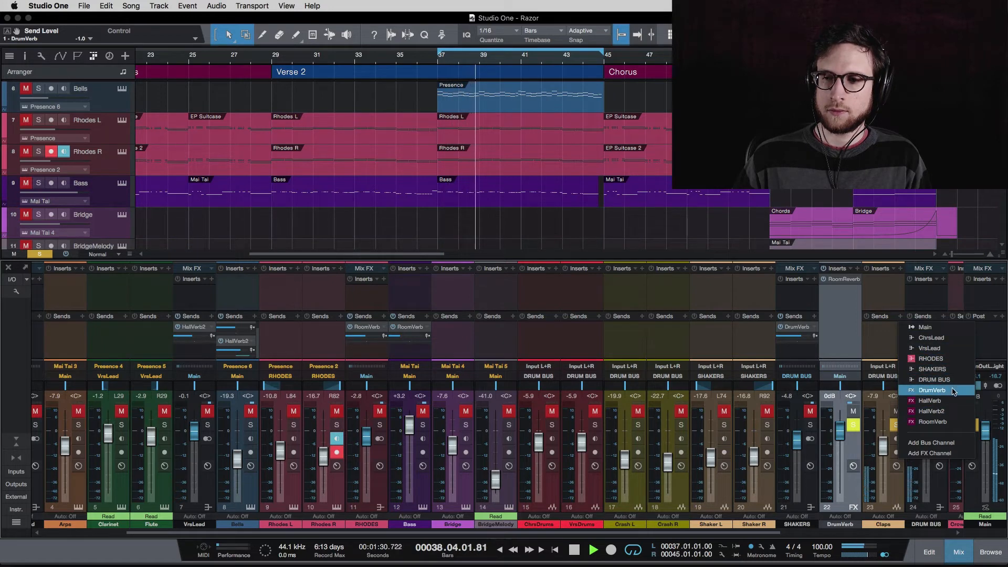
{"action": "left_click", "coordinate": [931, 390]}
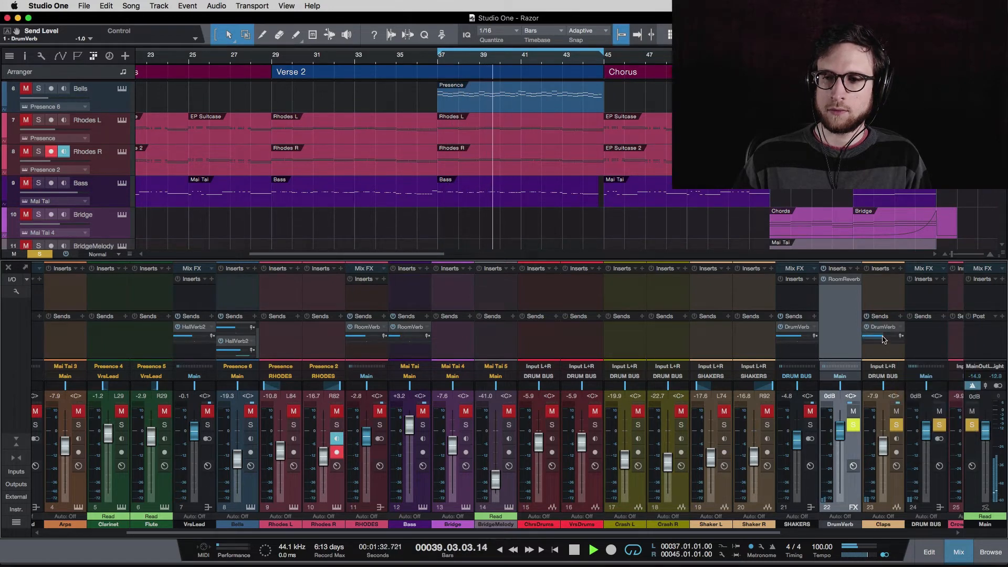
{"action": "mouse_move", "coordinate": [883, 339]}
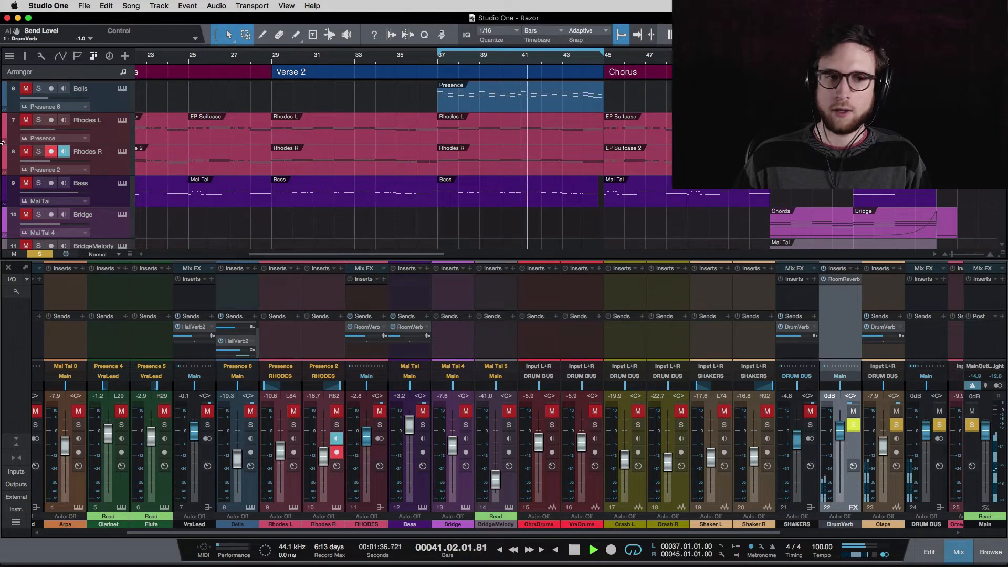
- Unsolo Claps and lower its channel volume to -8.9 dB while the full mix plays
{"action": "left_click", "coordinate": [39, 254]}
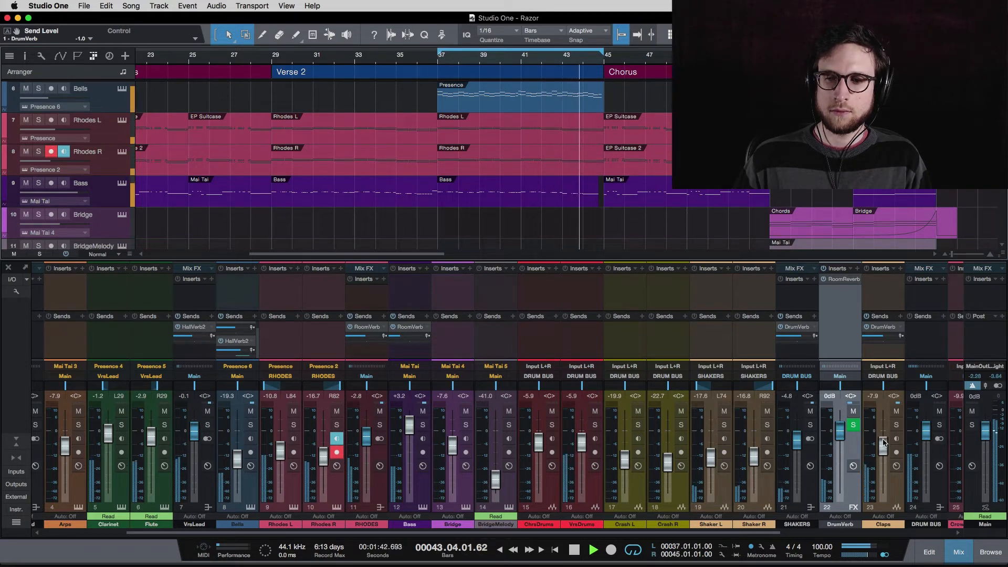
{"action": "left_click_drag", "start_coordinate": [884, 444], "coordinate": [884, 448]}
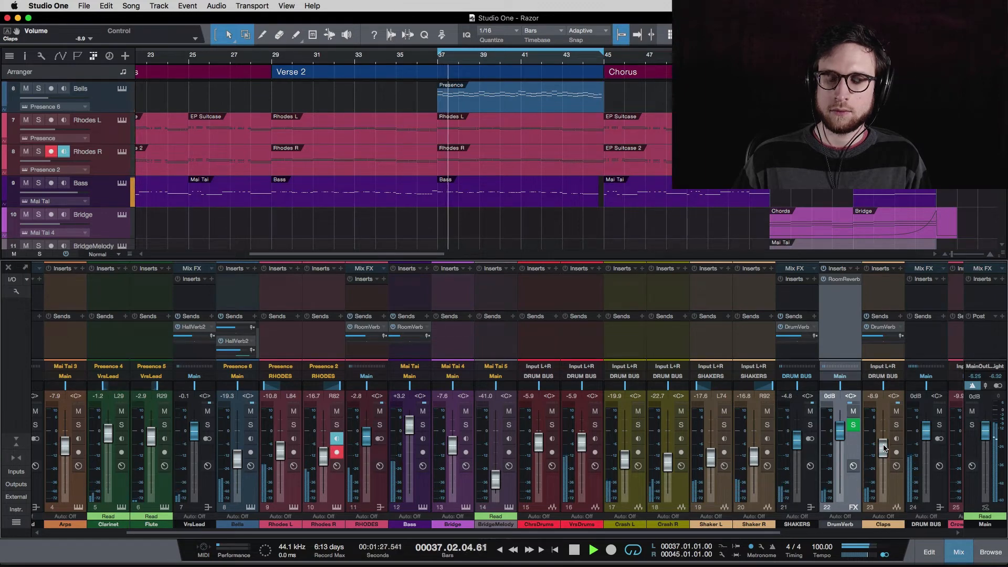
{"action": "key", "text": "space"}
- Solo Claps again and add a second send from it to HallVerb2
{"action": "left_click", "coordinate": [896, 425]}
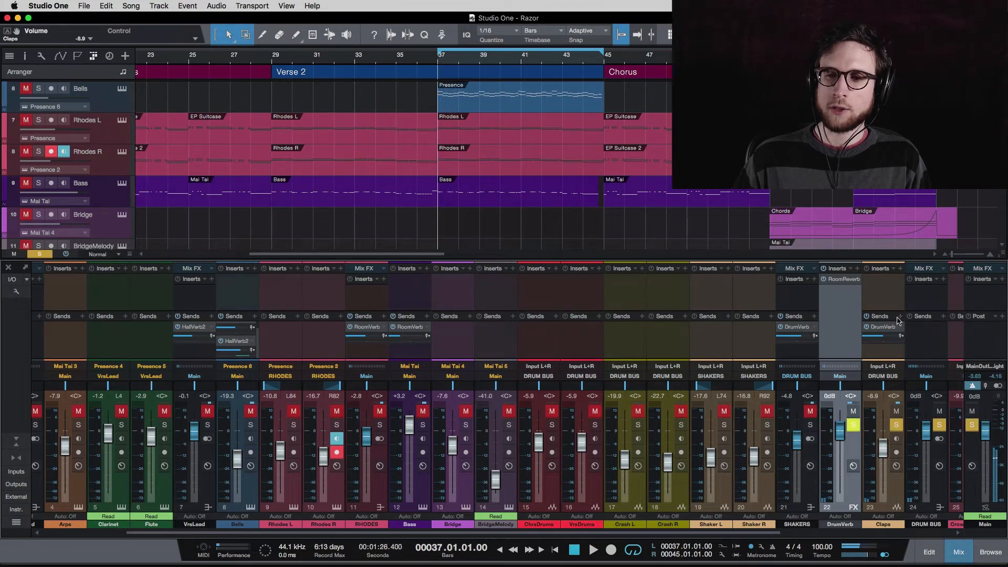
{"action": "left_click", "coordinate": [901, 316]}
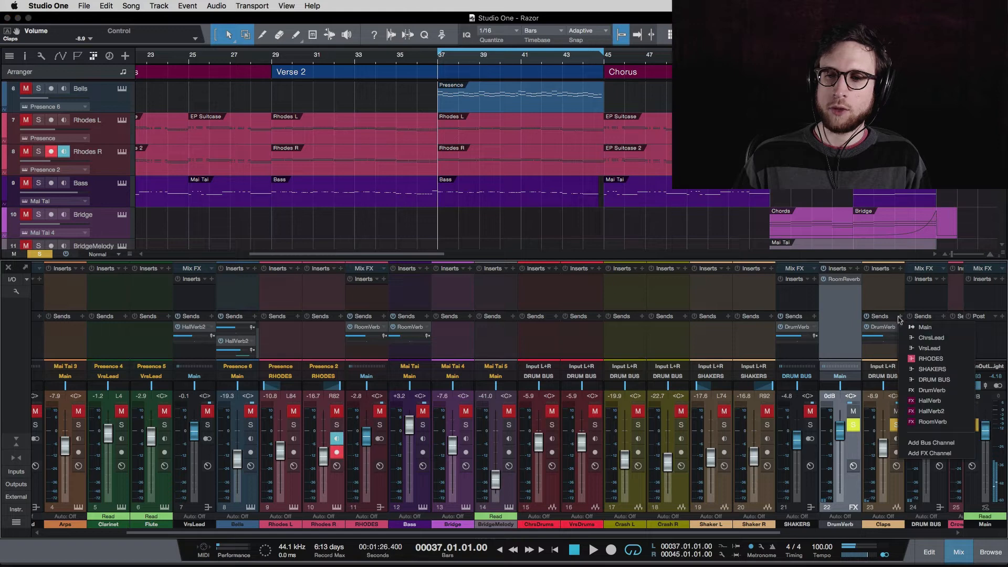
{"action": "left_click", "coordinate": [950, 411]}
{"action": "key", "text": "space"}
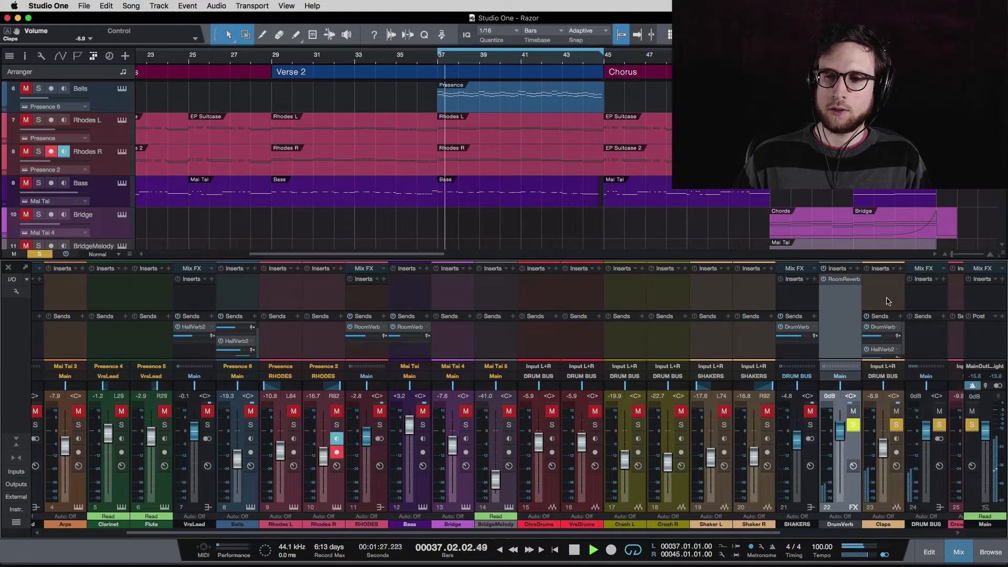
- Set the Claps HallVerb2 send level to -11.5 dB by ear, unsolo Claps and check the reverb in the full mix
{"action": "scroll", "coordinate": [887, 305], "scroll_direction": "right", "scroll_amount": 2}
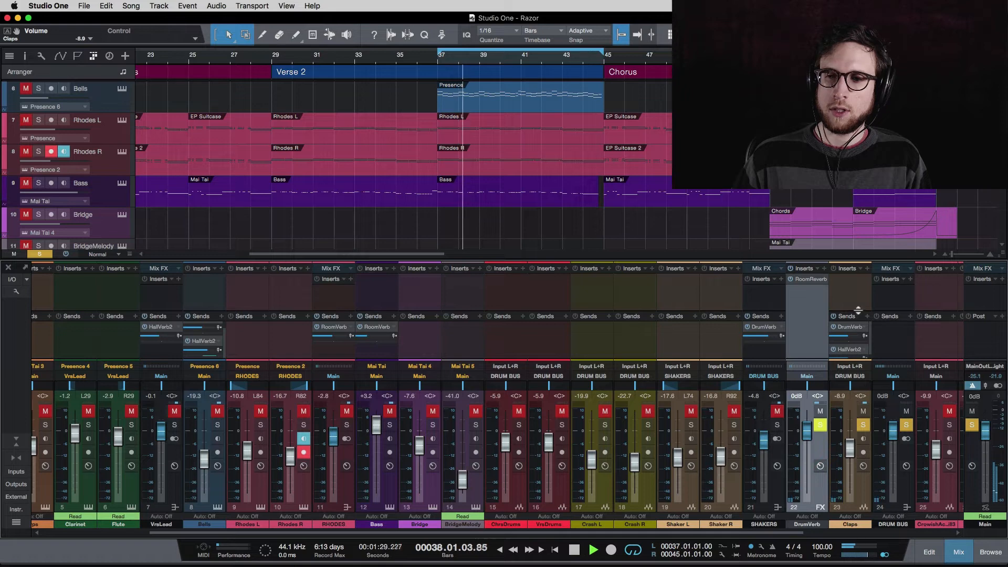
{"action": "left_click_drag", "start_coordinate": [858, 310], "coordinate": [859, 305]}
{"action": "left_click_drag", "start_coordinate": [845, 352], "coordinate": [839, 357]}
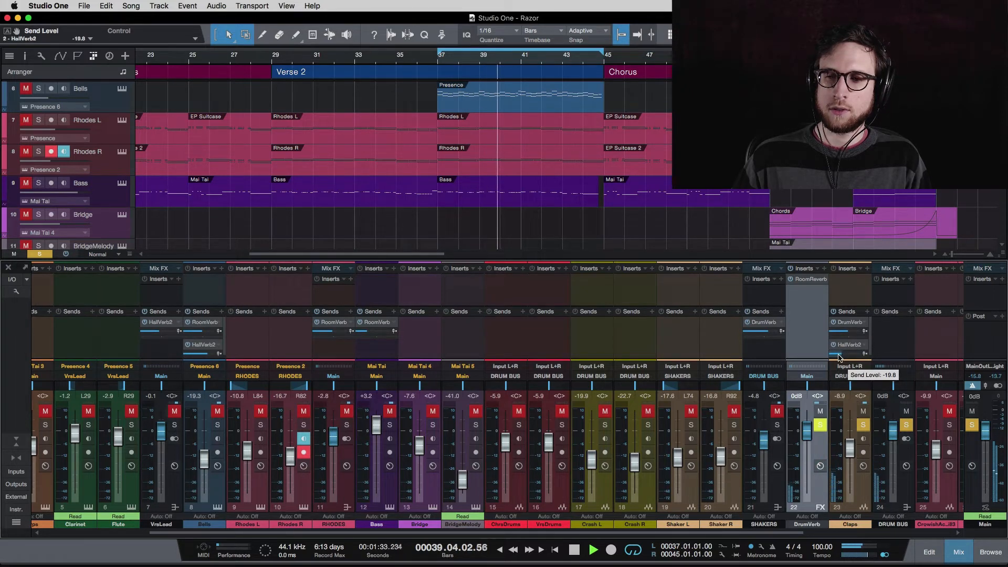
{"action": "left_click_drag", "start_coordinate": [838, 355], "coordinate": [839, 354]}
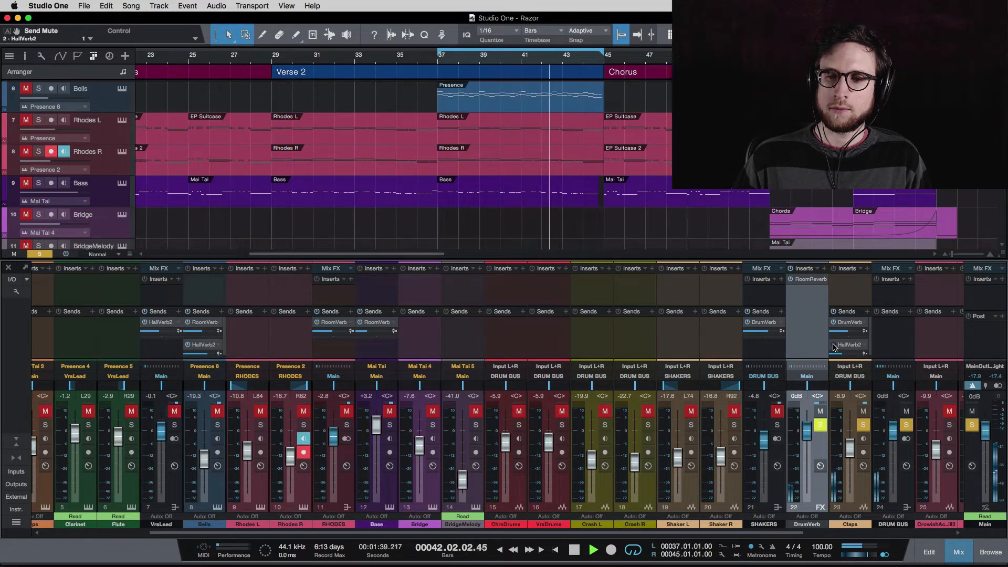
{"action": "left_click_drag", "start_coordinate": [841, 355], "coordinate": [846, 359]}
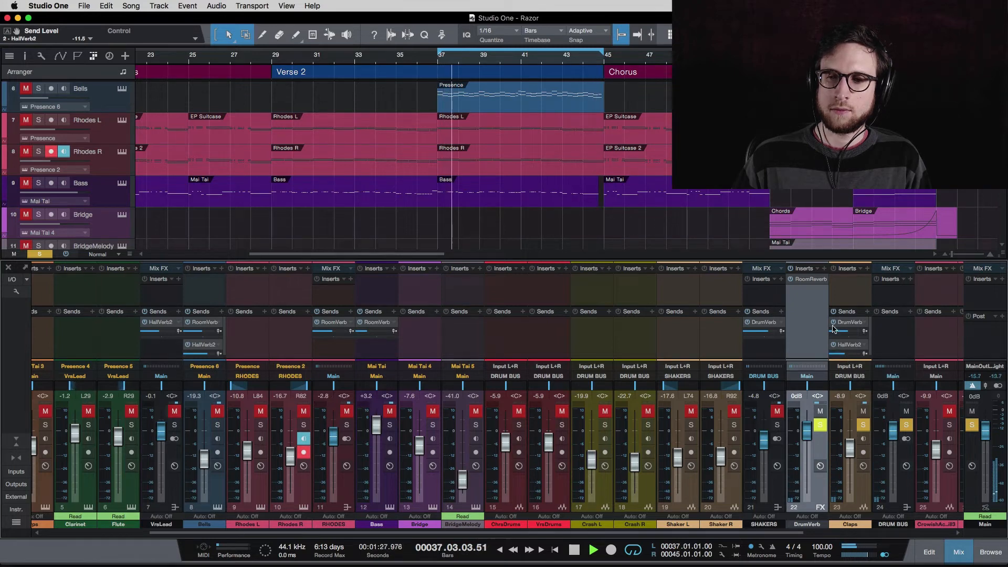
{"action": "key", "text": "space"}
{"action": "left_click", "coordinate": [863, 424]}
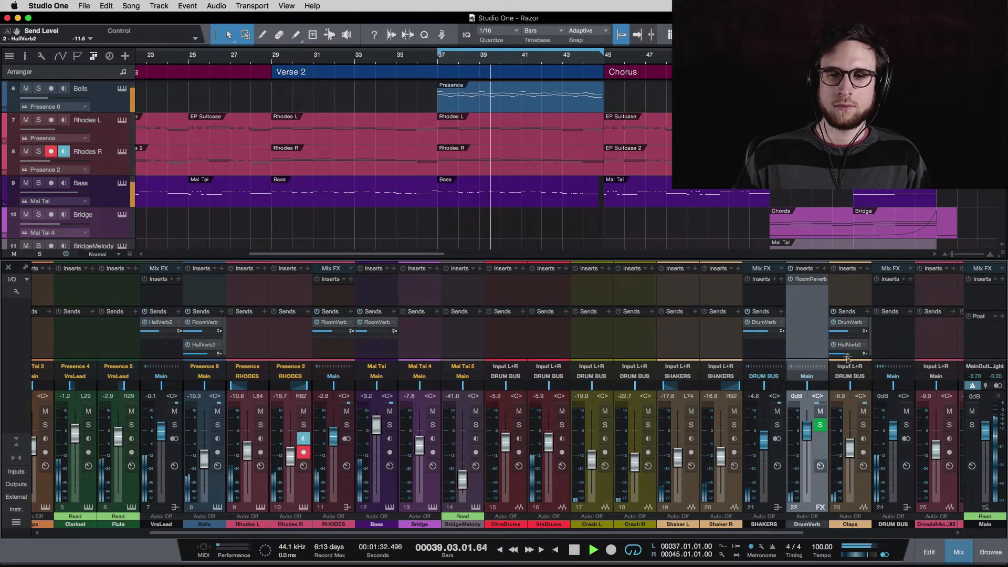
{"action": "mouse_move", "coordinate": [847, 333]}
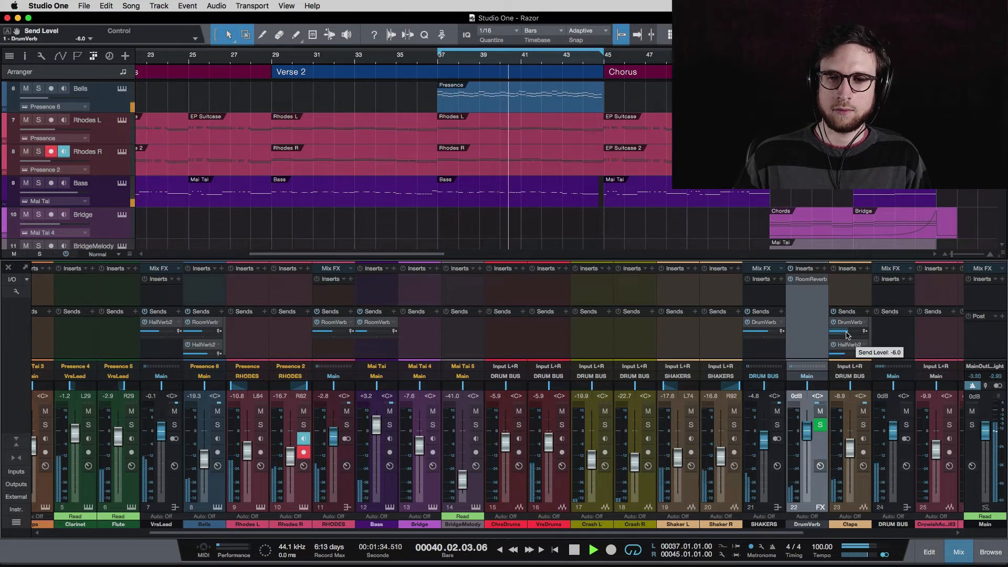
{"action": "key", "text": "space"}
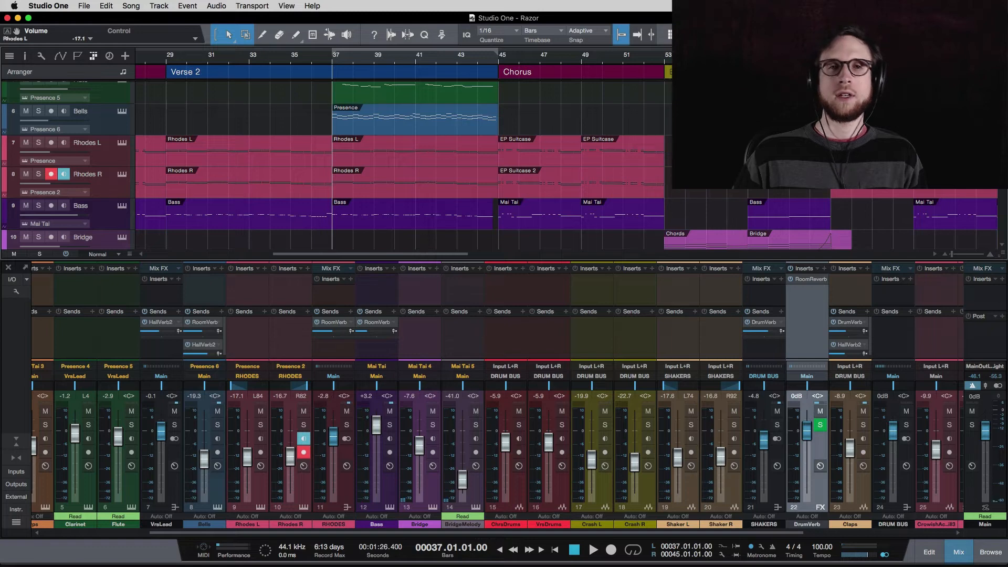
- Play the song from bar 51 to examine the transition from the Chorus into the Bridge
{"action": "scroll", "coordinate": [405, 165], "scroll_direction": "up", "scroll_amount": 3}
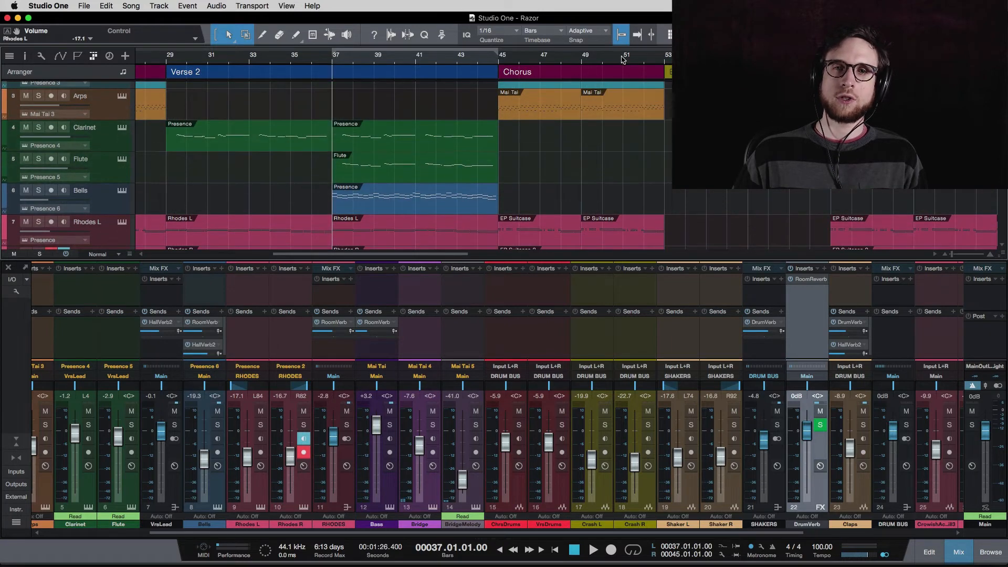
{"action": "left_click", "coordinate": [622, 59]}
{"action": "key", "text": "space"}
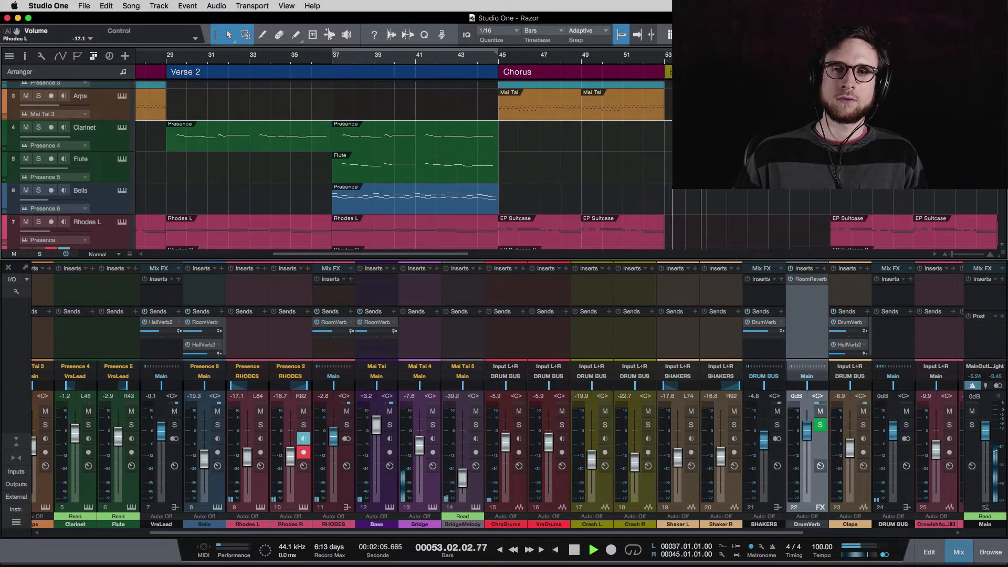
{"action": "key", "text": "space"}
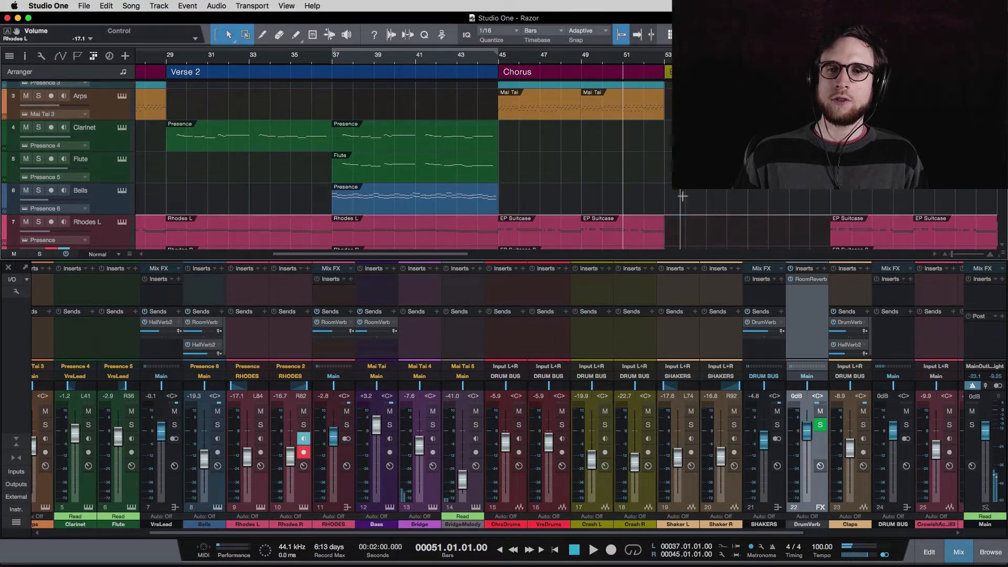
- Trim the end of the last Chorus event on ChrsDrums to about half a beat before the Bridge
{"action": "scroll", "coordinate": [682, 196], "scroll_direction": "down", "scroll_amount": 3}
{"action": "scroll", "coordinate": [682, 195], "scroll_direction": "down", "scroll_amount": 5}
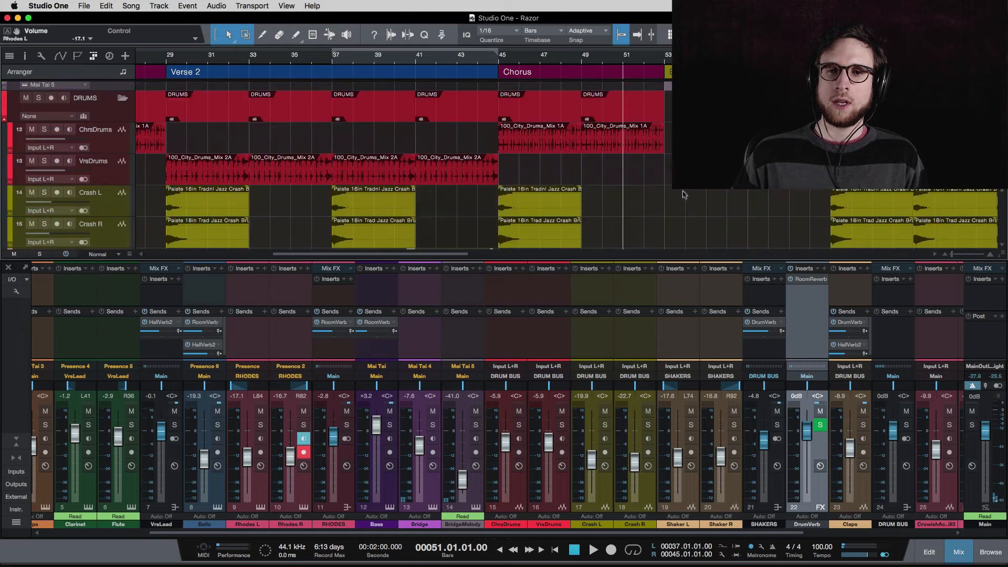
{"action": "left_click", "coordinate": [654, 147]}
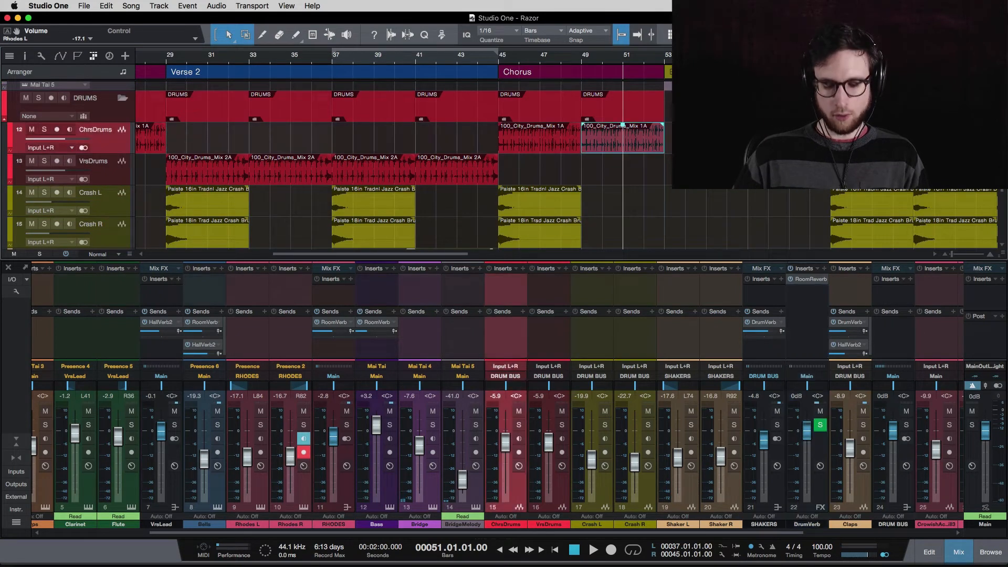
{"action": "key", "text": "e"}
{"action": "key", "text": "e"}
{"action": "key", "text": "e"}
{"action": "scroll", "coordinate": [766, 150], "scroll_direction": "right", "scroll_amount": 5}
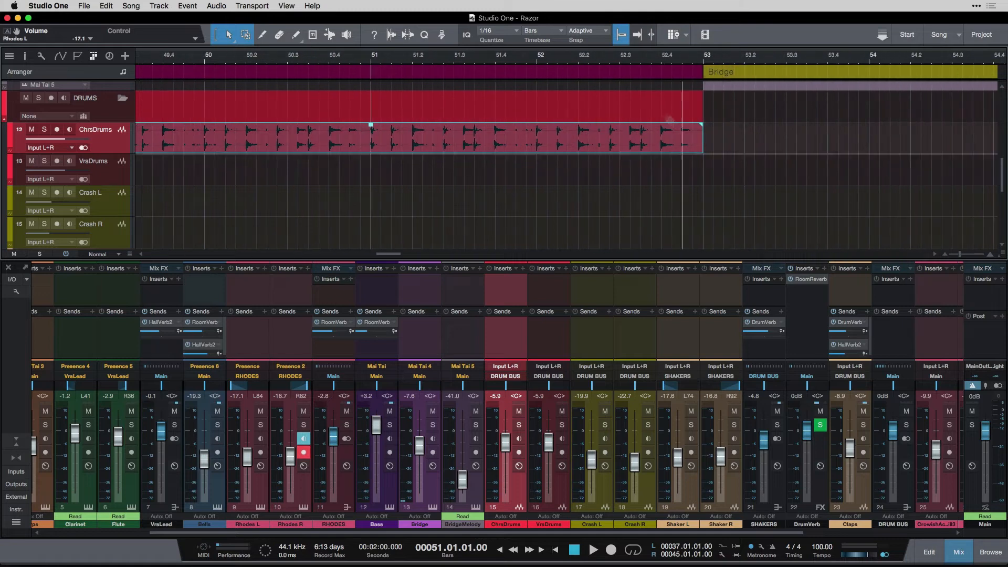
{"action": "left_click", "coordinate": [613, 59]}
{"action": "key", "text": "space"}
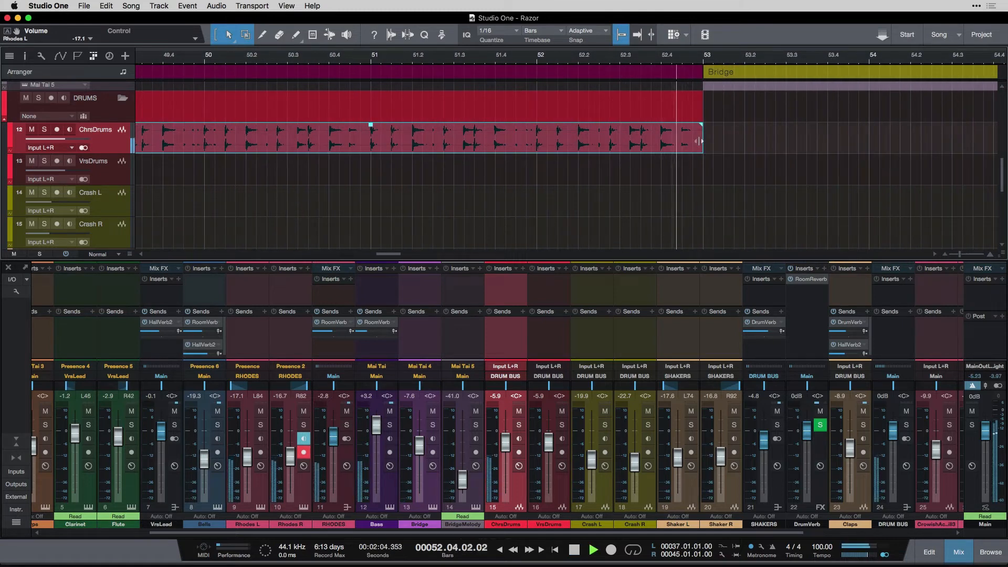
{"action": "key", "text": "space"}
{"action": "left_click_drag", "start_coordinate": [701, 141], "coordinate": [675, 129]}
- Replay the end of bar 52 to hear how the shortened drum ending leads into the Bridge
{"action": "key", "text": "space"}
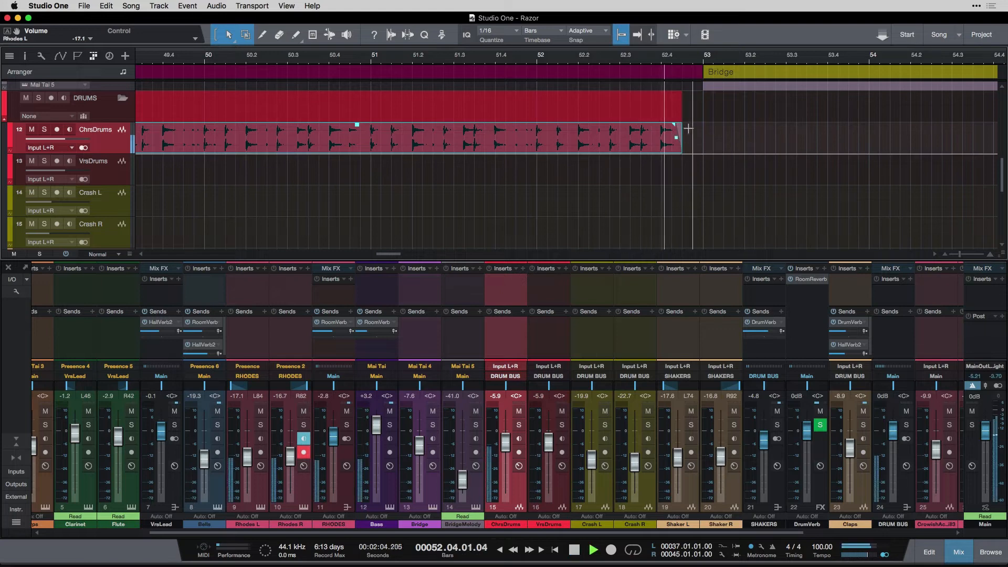
{"action": "key", "text": "space"}
{"action": "key", "text": "space"}
{"action": "key", "text": "space"}
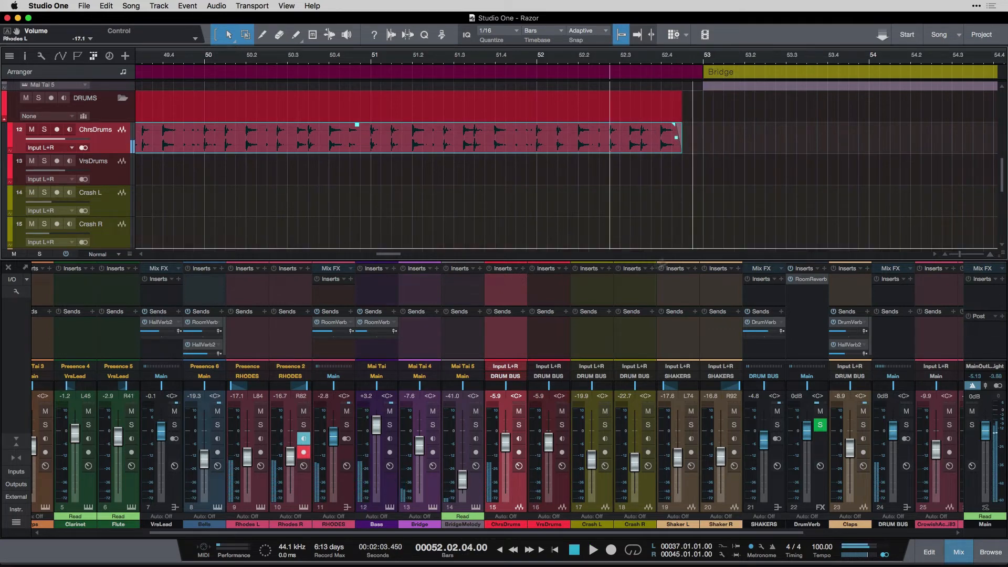
- Add a HallVerb send to the ChrsDrums channel and audition it on the end of the Chorus
{"action": "left_click", "coordinate": [523, 313]}
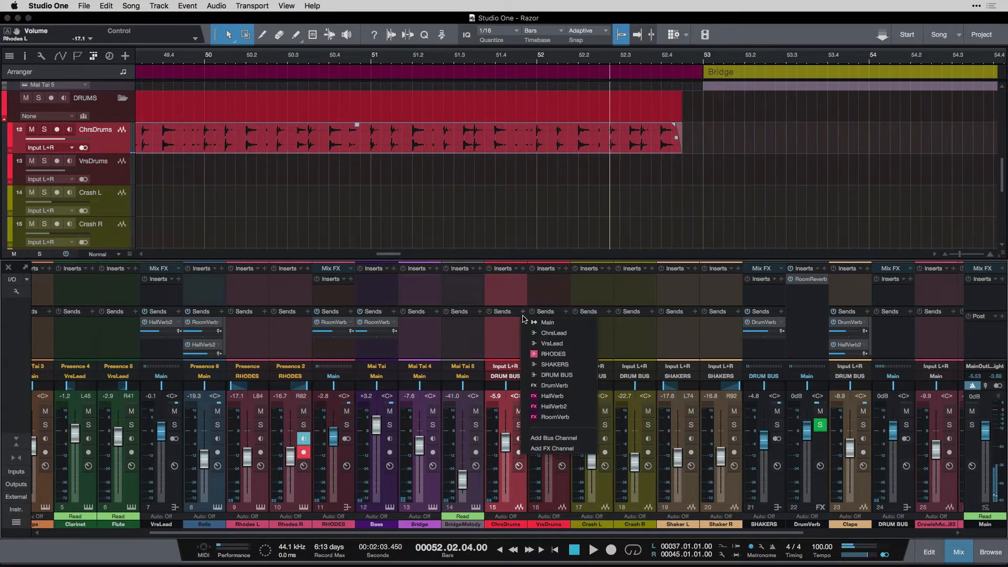
{"action": "left_click", "coordinate": [578, 403]}
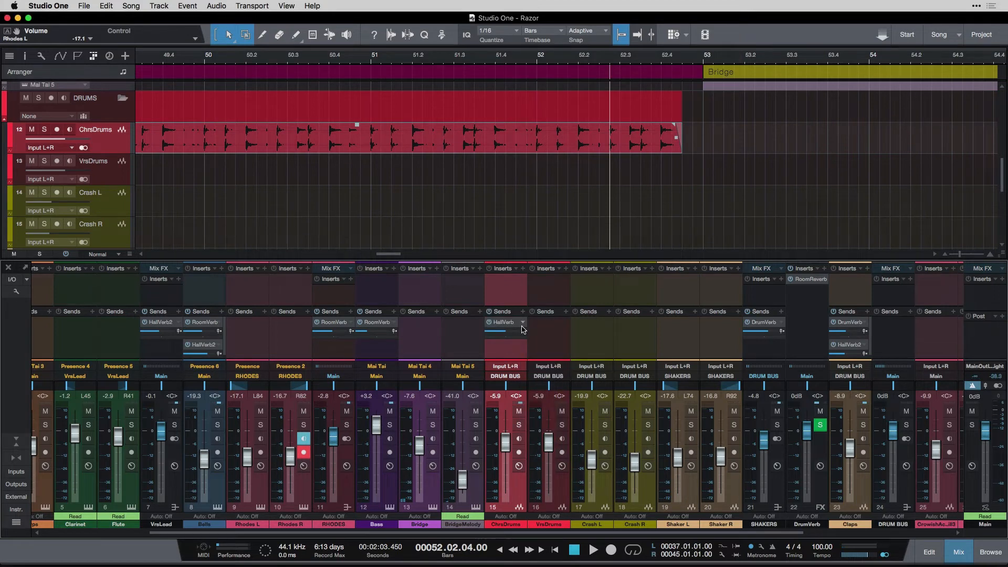
{"action": "key", "text": "space"}
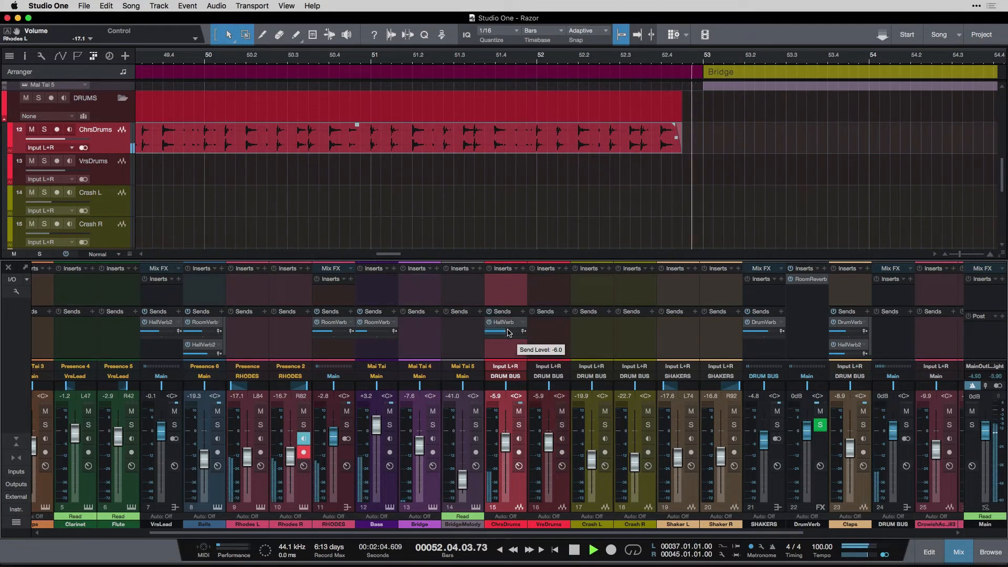
{"action": "key", "text": "space"}
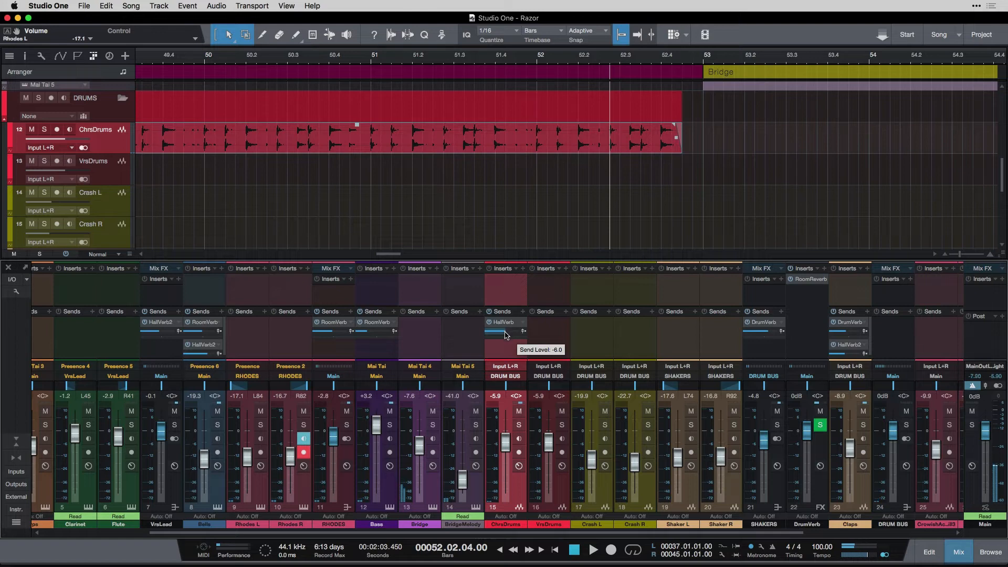
- Automate the ChrsDrums HallVerb send level to rise from -∞ to -6.0 dB at beat 52.4 and fade out just after bar 53
{"action": "right_click", "coordinate": [506, 334]}
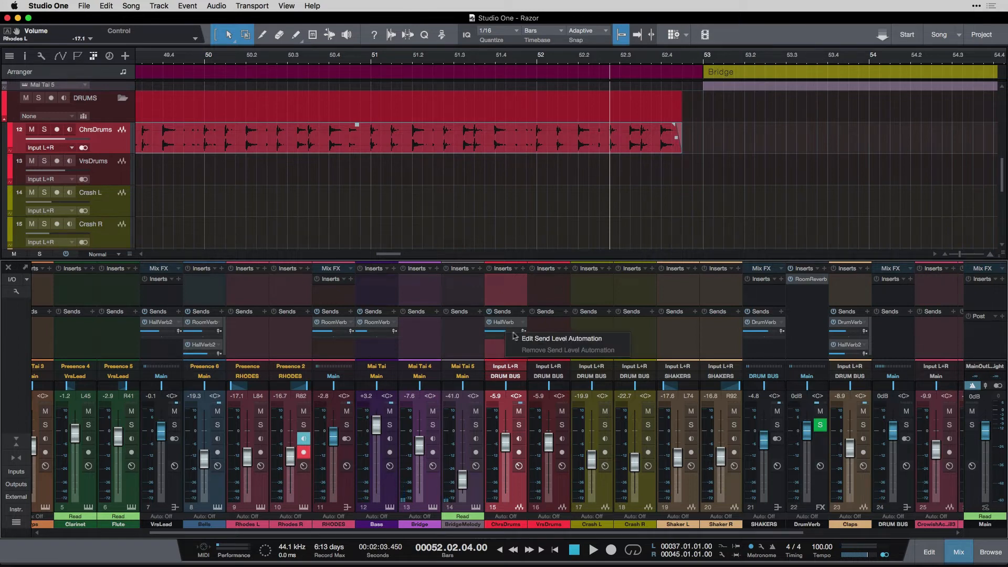
{"action": "left_click", "coordinate": [547, 339]}
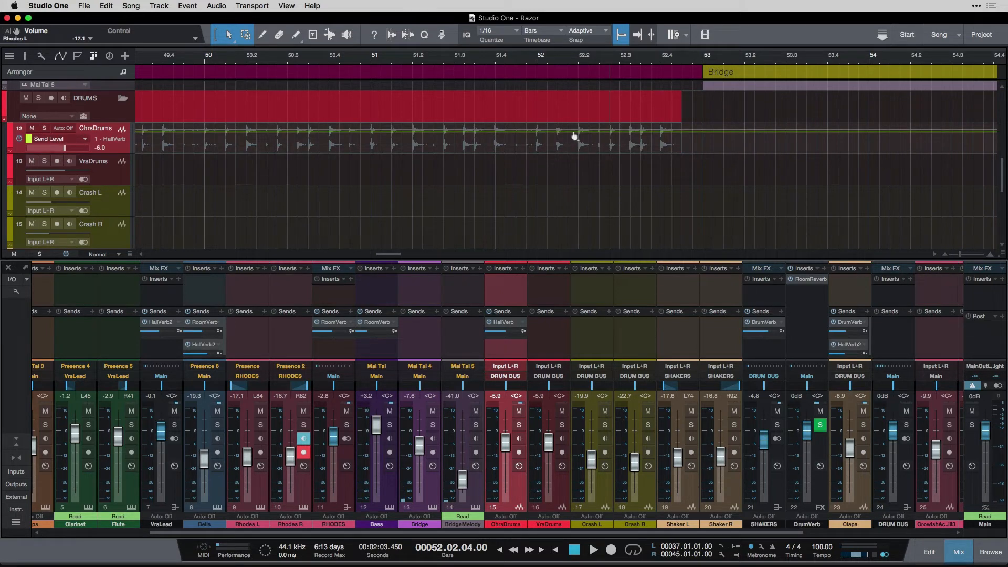
{"action": "left_click_drag", "start_coordinate": [618, 137], "coordinate": [723, 151]}
{"action": "left_click", "coordinate": [700, 138]}
- Play the Chorus ending from around bar 52 to check the automated reverb tail into the Bridge
{"action": "key", "text": "space"}
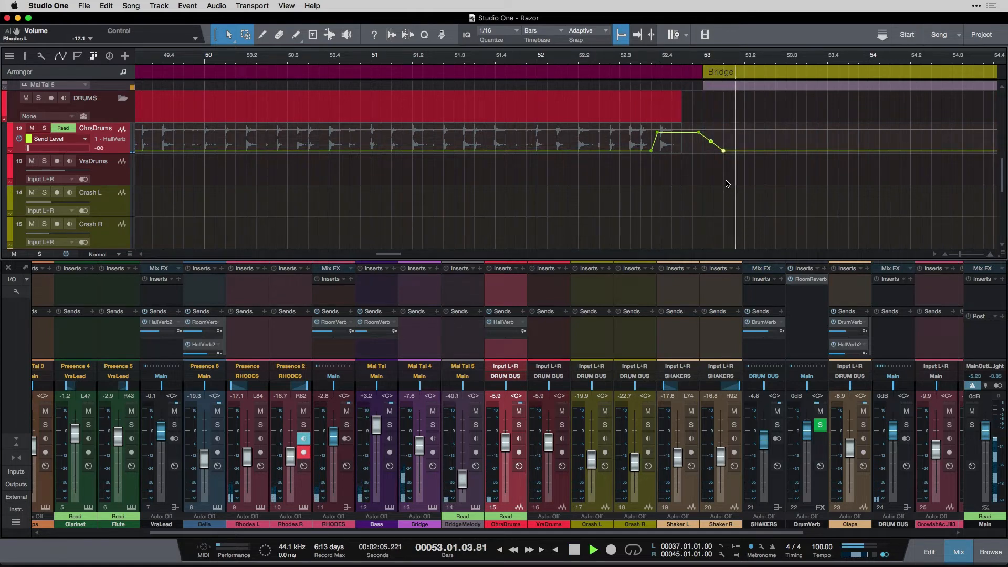
{"action": "key", "text": "space"}
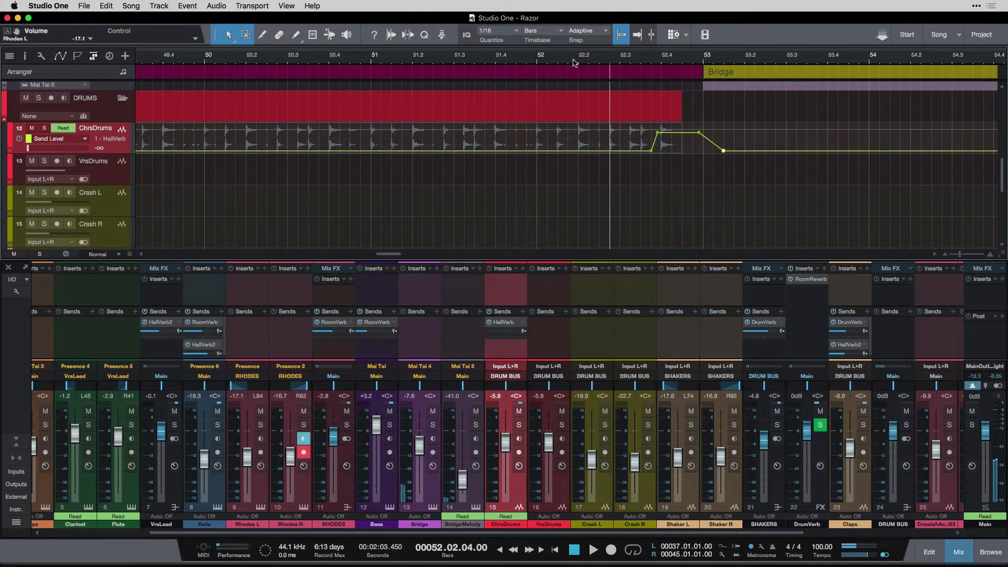
{"action": "left_click", "coordinate": [574, 63]}
{"action": "key", "text": "space"}
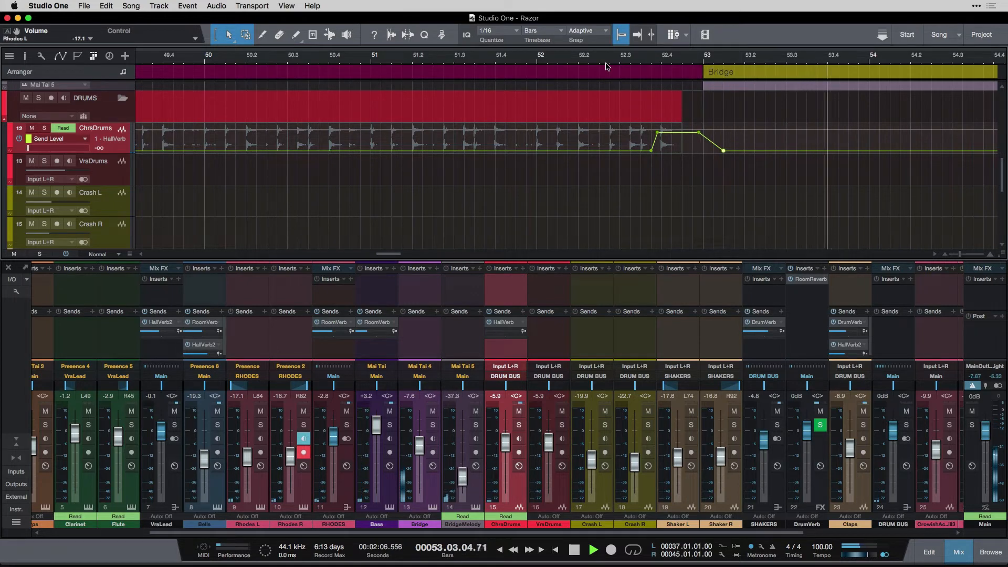
{"action": "key", "text": "space"}
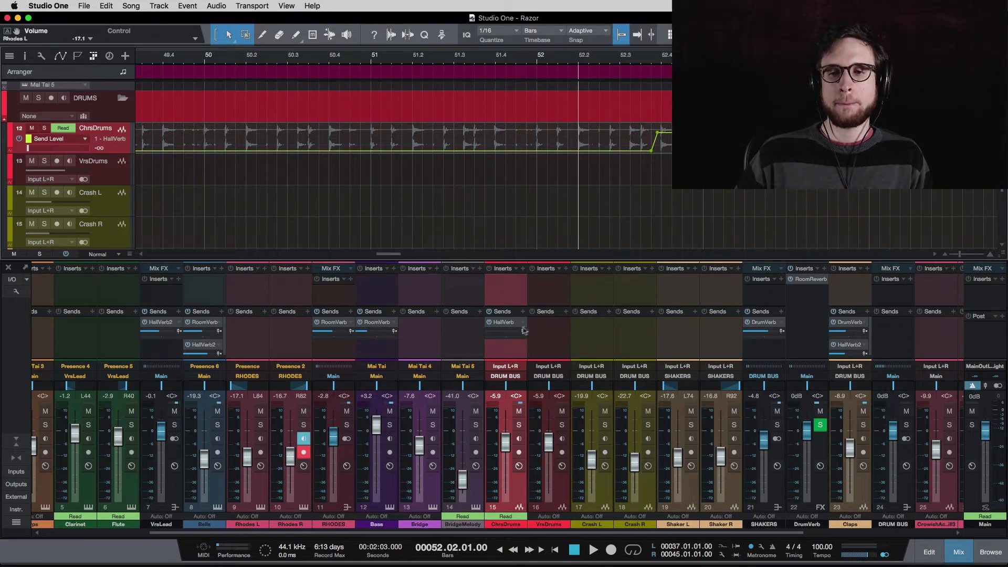
- Colour the DrumVerb FX channel magenta to match the other reverb channels
{"action": "scroll", "coordinate": [655, 327], "scroll_direction": "right", "scroll_amount": 5}
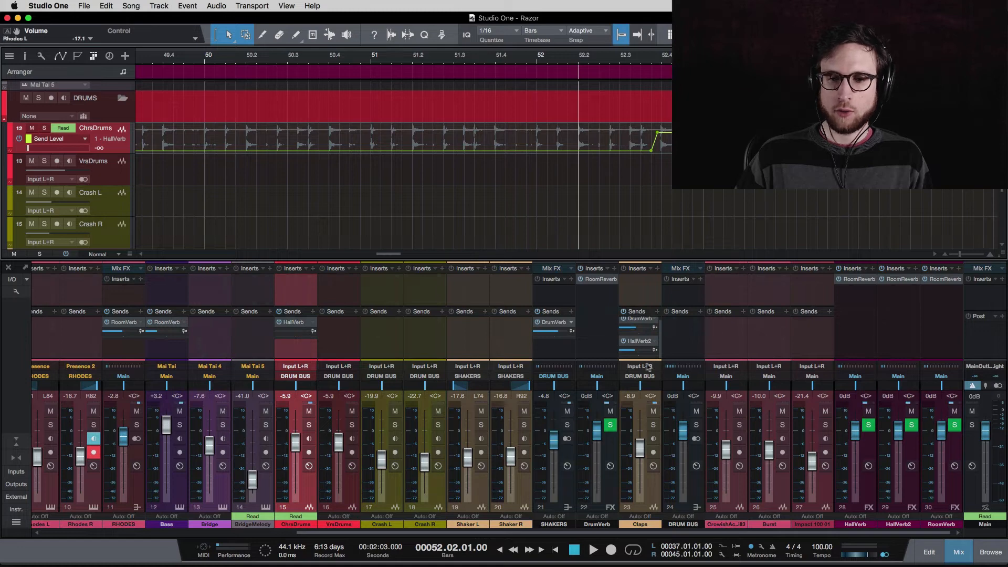
{"action": "left_click_drag", "start_coordinate": [597, 524], "coordinate": [961, 528]}
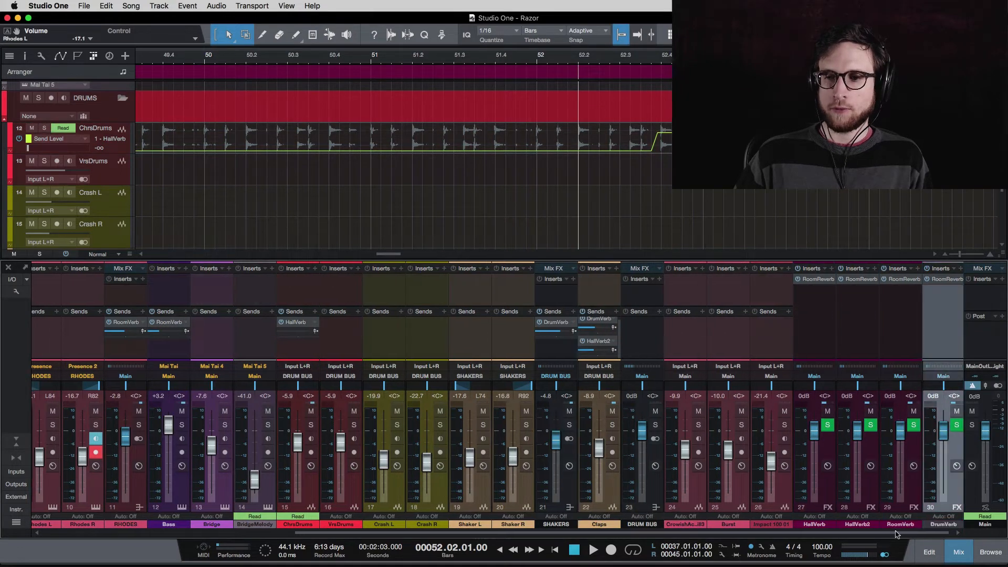
{"action": "left_click", "coordinate": [952, 526]}
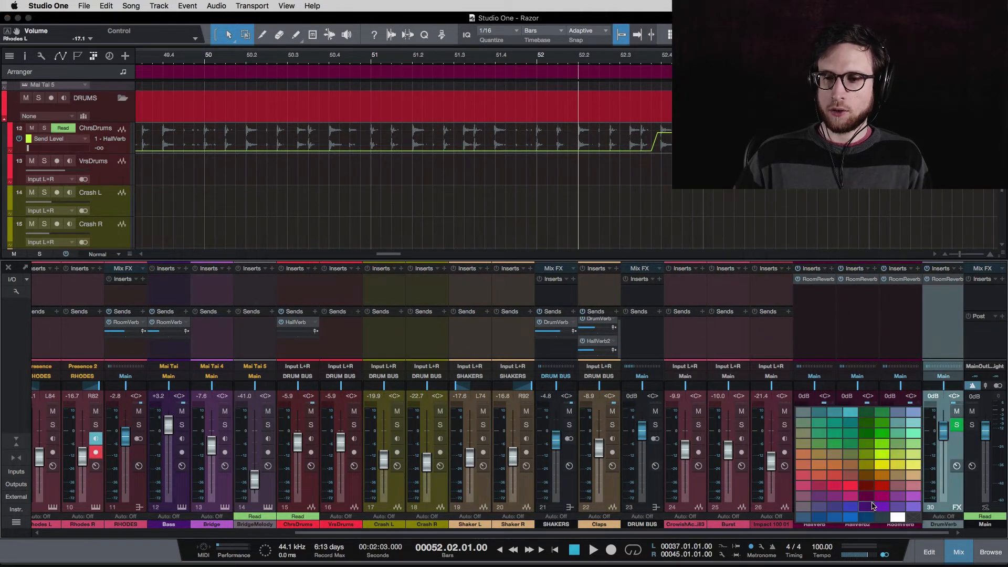
{"action": "left_click", "coordinate": [872, 505]}
{"action": "right_click", "coordinate": [946, 327]}
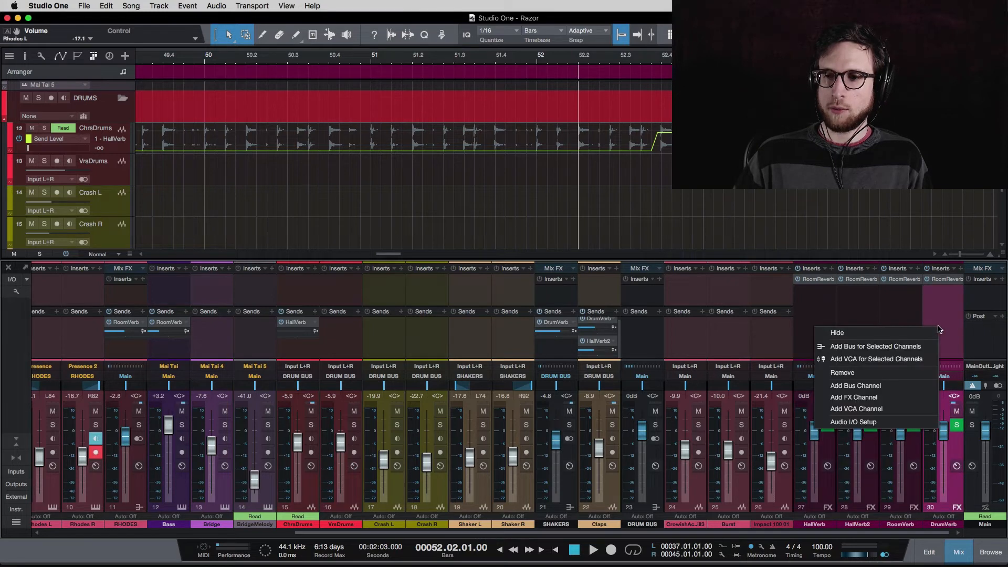
{"action": "left_click", "coordinate": [939, 312]}
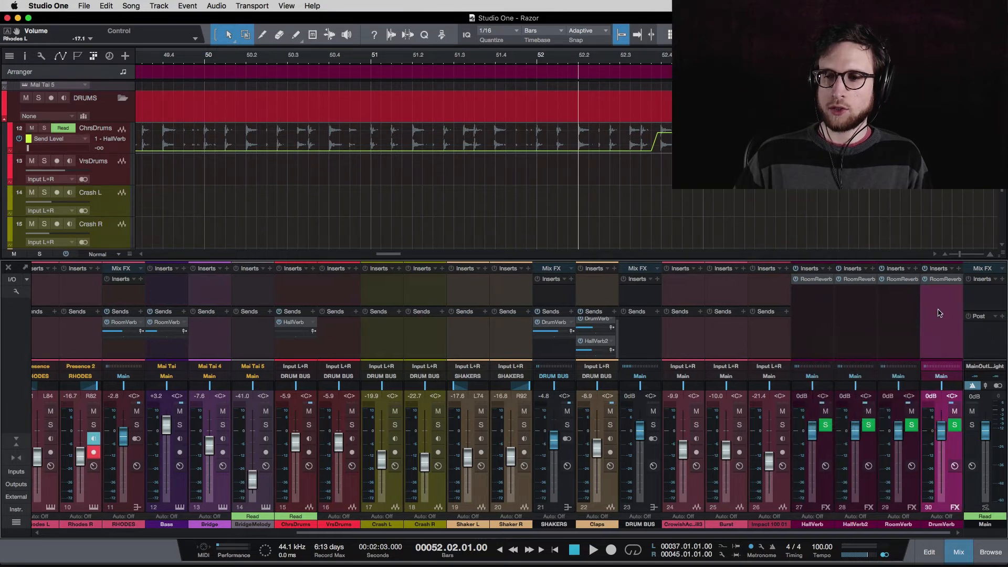
{"action": "right_click", "coordinate": [937, 315]}
{"action": "left_click", "coordinate": [414, 330]}
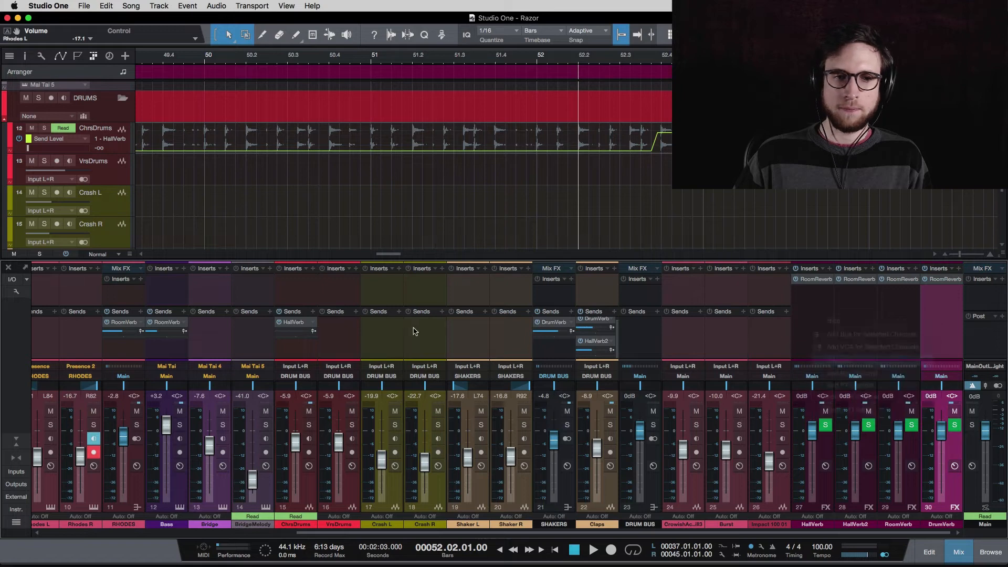
- Replace the HallVerb send on the ChrsDrums channel with a send to a new FX channel
{"action": "left_click", "coordinate": [314, 326]}
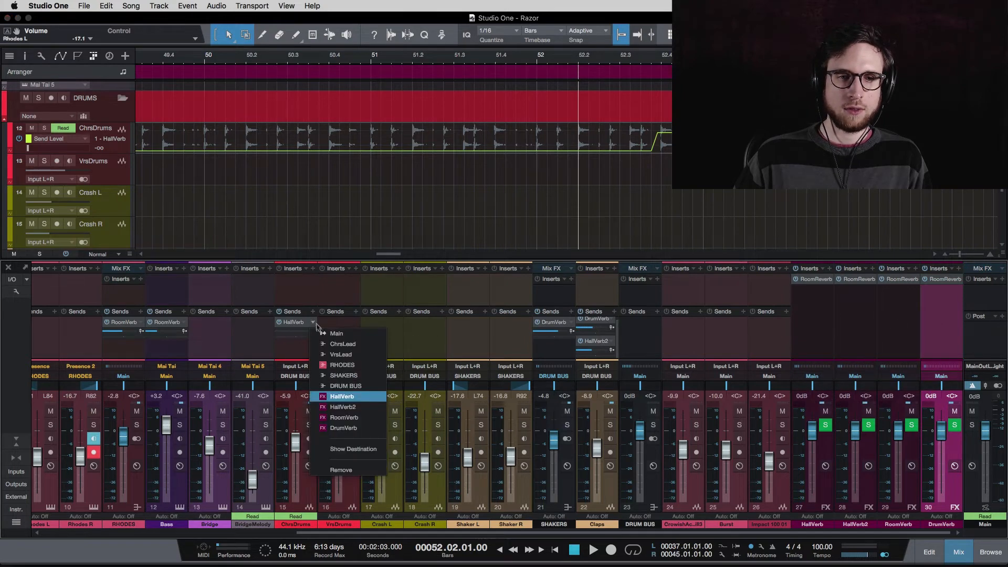
{"action": "left_click", "coordinate": [362, 473]}
{"action": "left_click", "coordinate": [313, 314]}
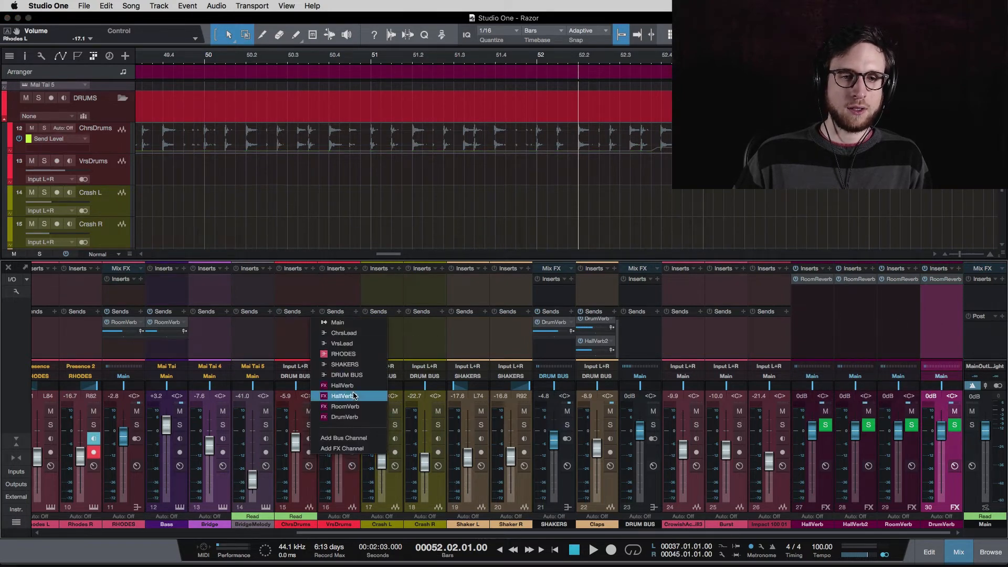
{"action": "left_click", "coordinate": [365, 448]}
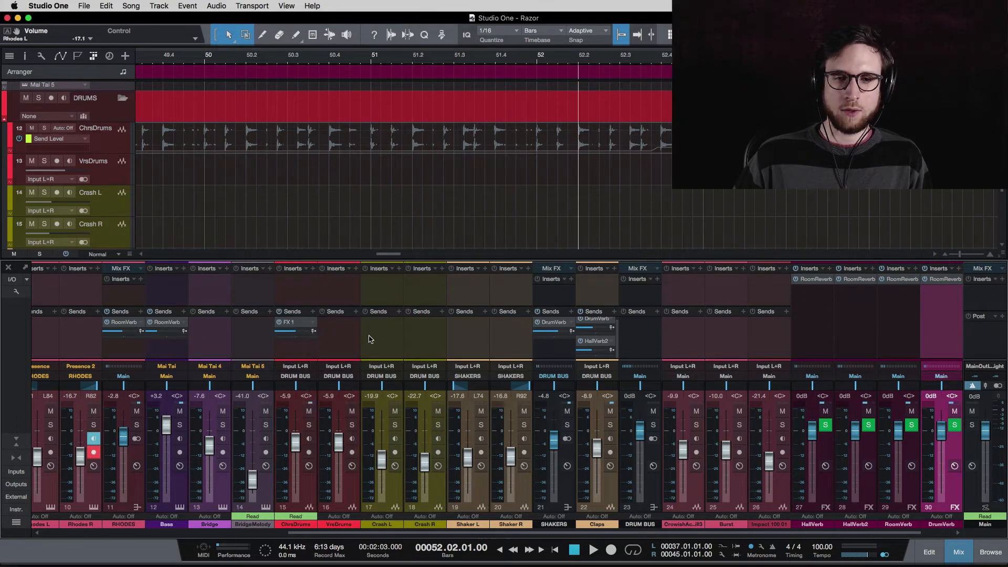
- Rename the new FX channel BigVerb and colour it magenta like the other reverb channels
{"action": "scroll", "coordinate": [369, 339], "scroll_direction": "left", "scroll_amount": 8}
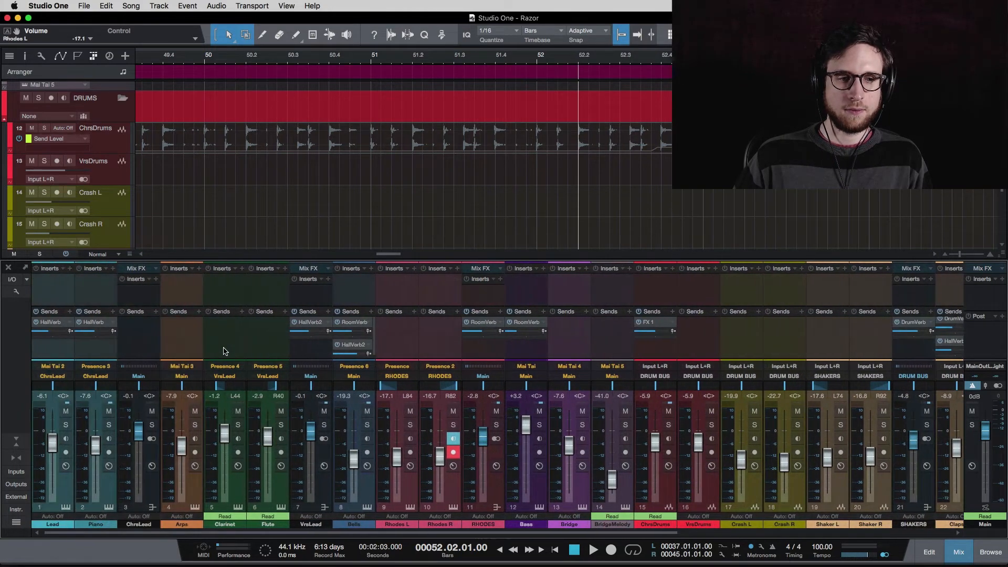
{"action": "scroll", "coordinate": [225, 351], "scroll_direction": "right", "scroll_amount": 15}
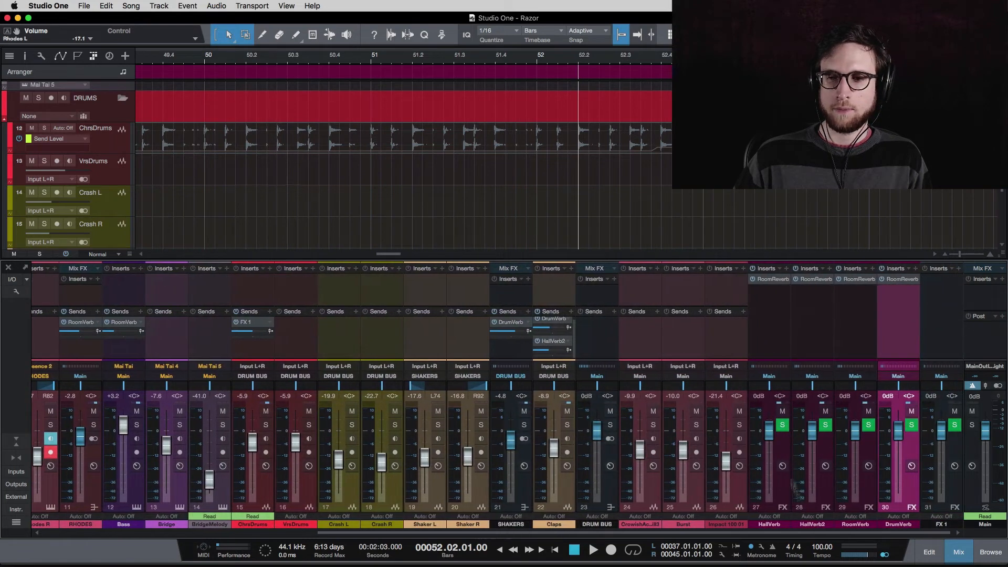
{"action": "left_click", "coordinate": [937, 524]}
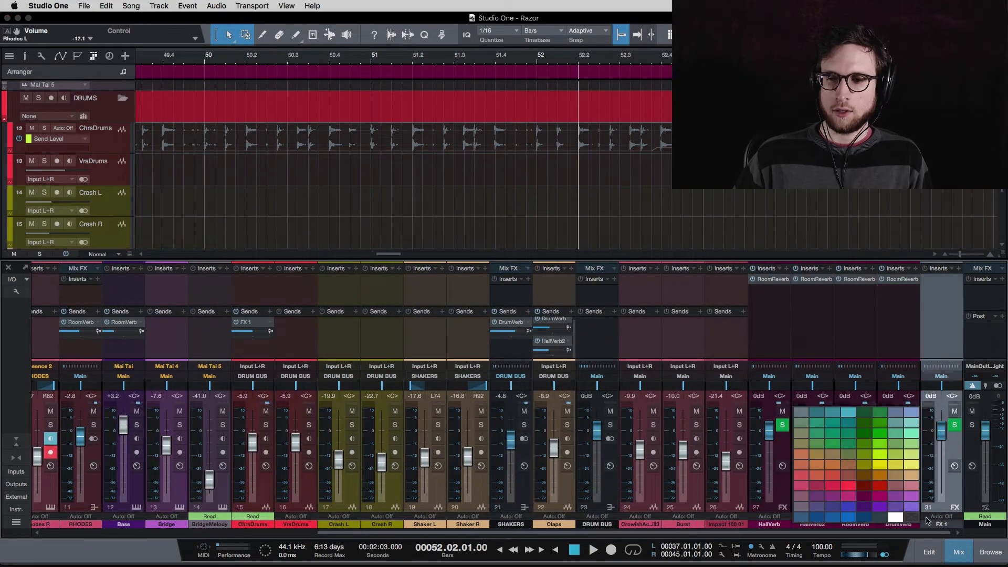
{"action": "double_click", "coordinate": [941, 524]}
{"action": "double_click", "coordinate": [940, 523]}
{"action": "left_click", "coordinate": [941, 524]}
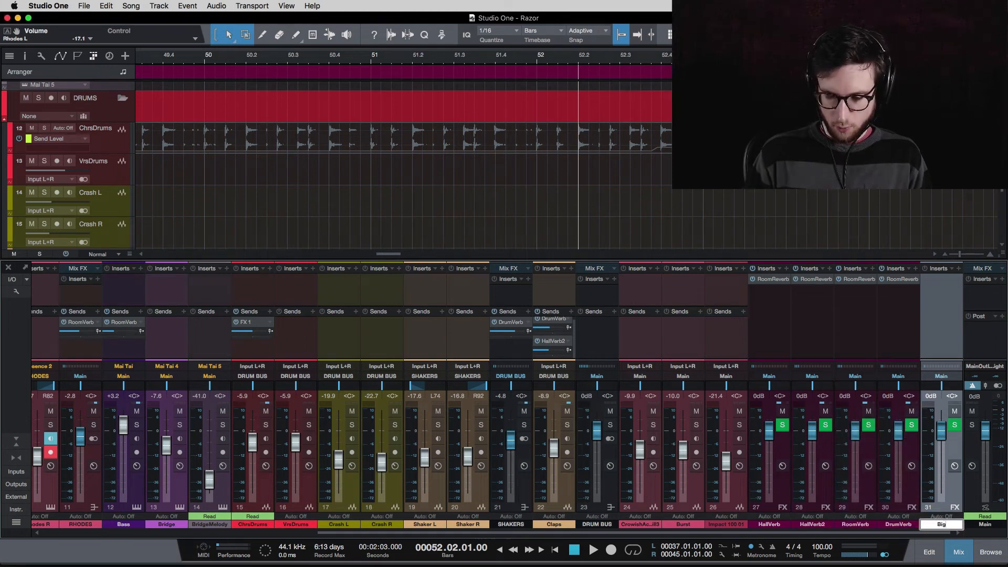
{"action": "type", "text": "BigVerb"}
{"action": "key", "text": "Return"}
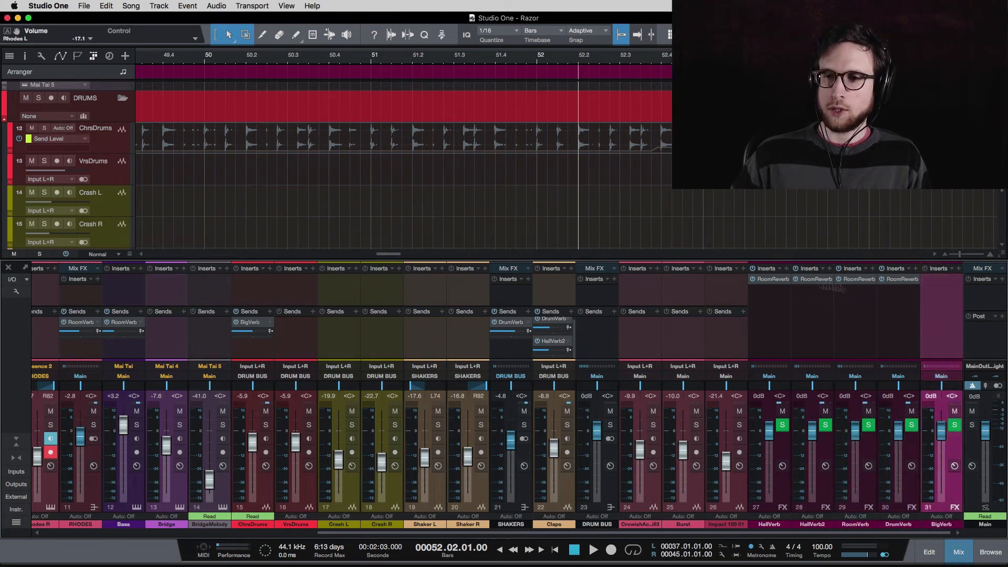
- Copy the Room Reverb insert from the HallVerb channel to the BigVerb channel
{"action": "left_click_drag", "start_coordinate": [771, 280], "coordinate": [943, 286]}
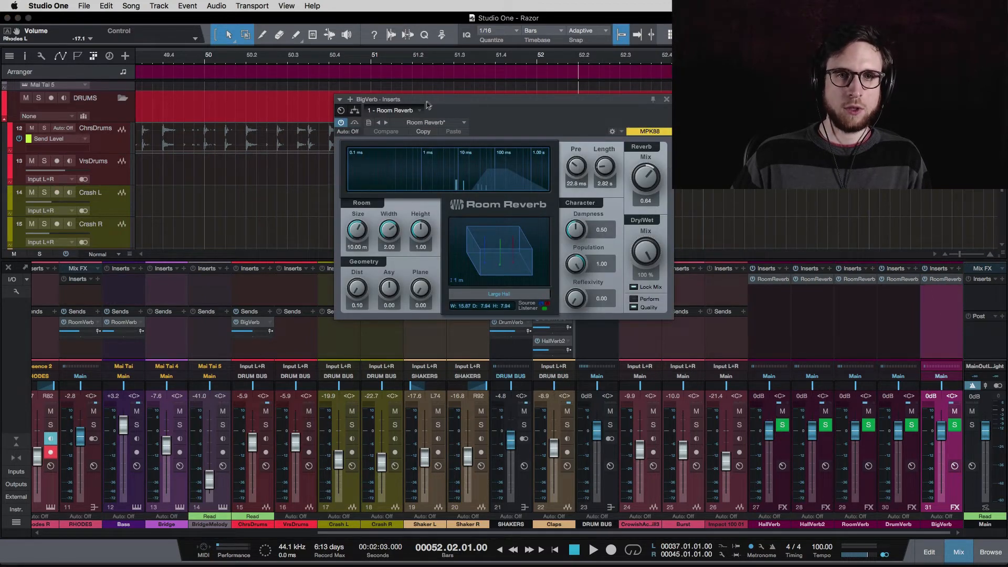
{"action": "left_click_drag", "start_coordinate": [428, 105], "coordinate": [589, 259]}
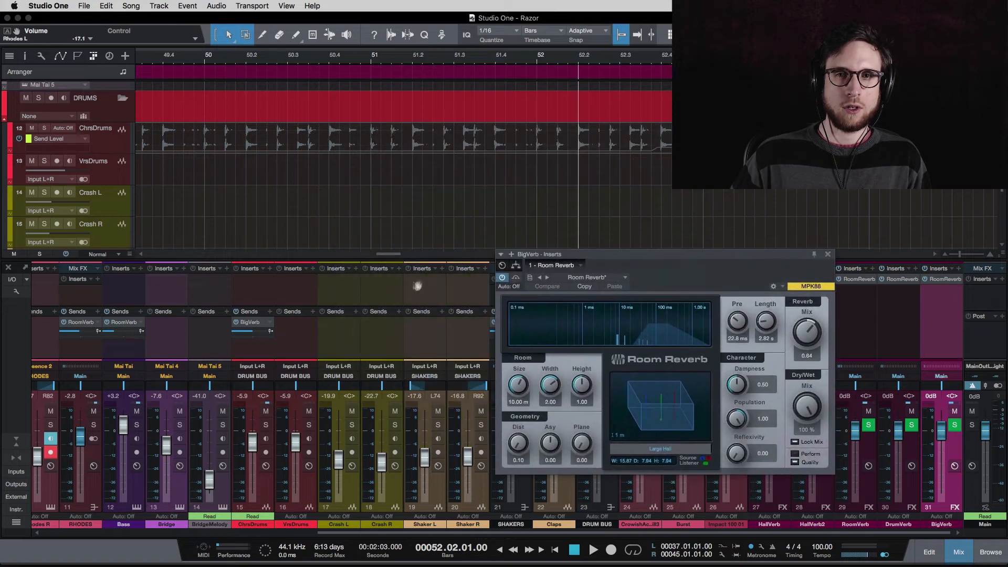
- Add send level automation for BigVerb on the ChrsDrums track and lower its envelope to -∞
{"action": "right_click", "coordinate": [252, 336]}
{"action": "left_click", "coordinate": [283, 338]}
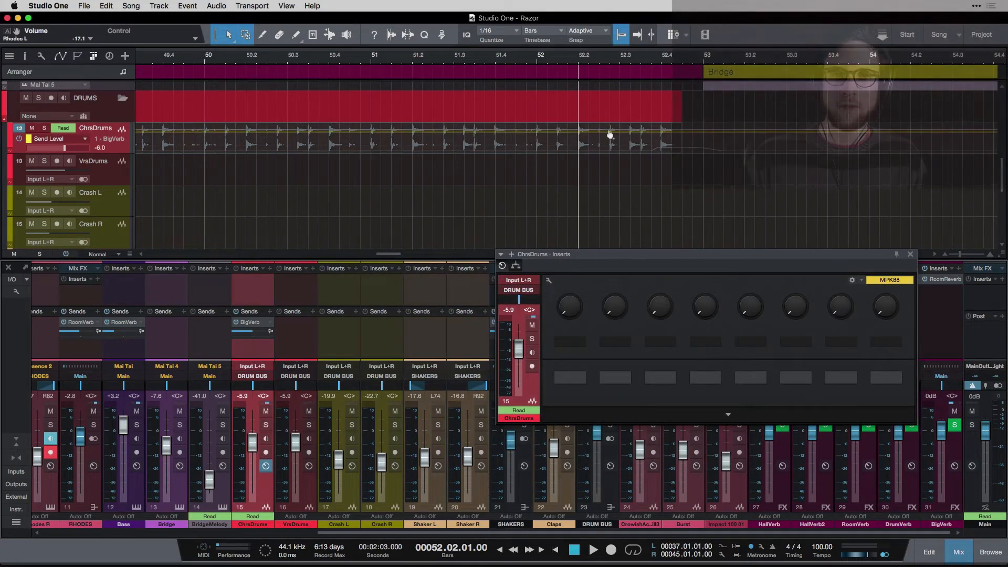
{"action": "left_click_drag", "start_coordinate": [612, 139], "coordinate": [631, 175]}
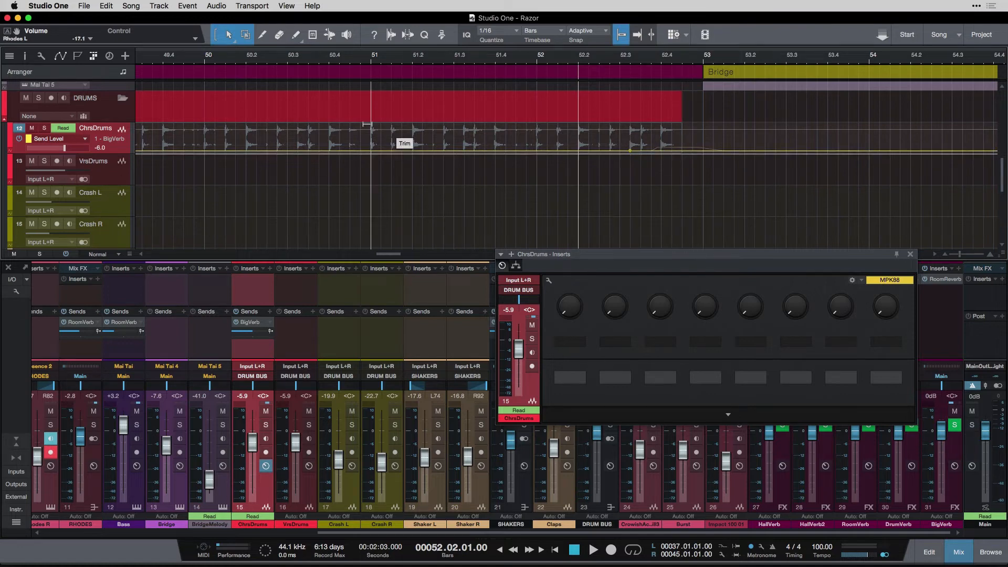
- Remove the obsolete Send Level automation of the deleted send from ChrsDrums, keeping the BigVerb send level
{"action": "left_click", "coordinate": [84, 139]}
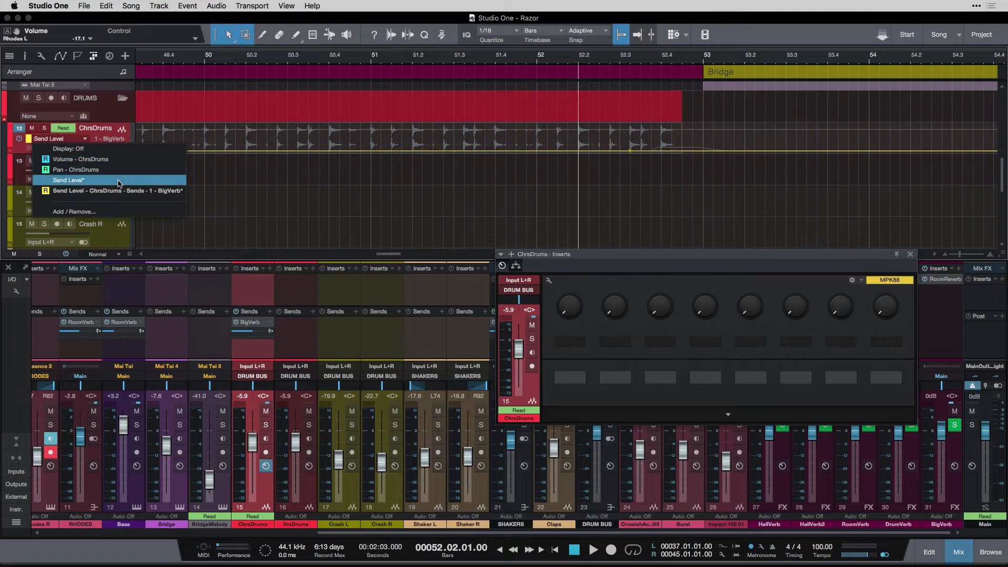
{"action": "left_click", "coordinate": [105, 180]}
{"action": "left_click", "coordinate": [85, 138]}
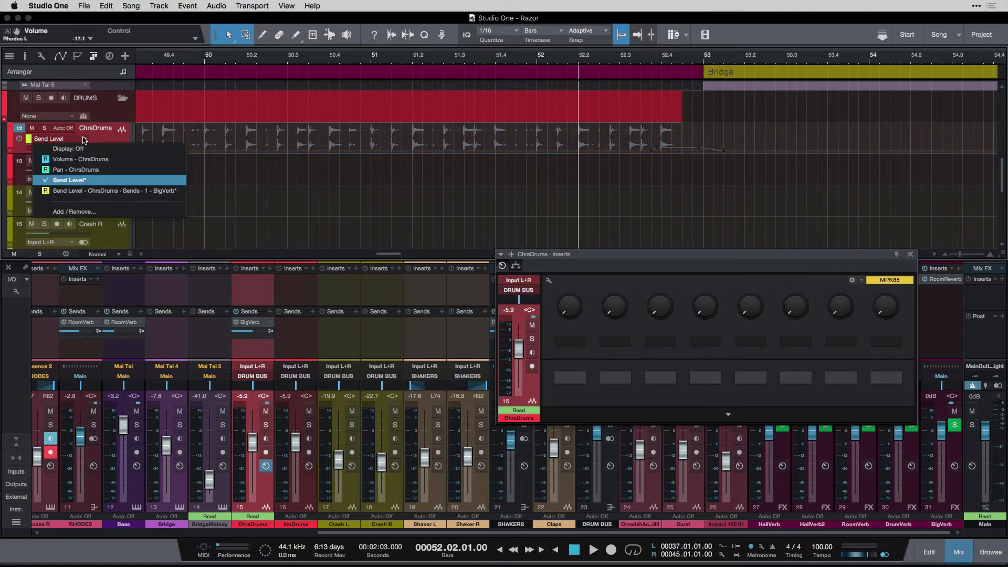
{"action": "left_click", "coordinate": [100, 211]}
{"action": "left_click", "coordinate": [568, 171]}
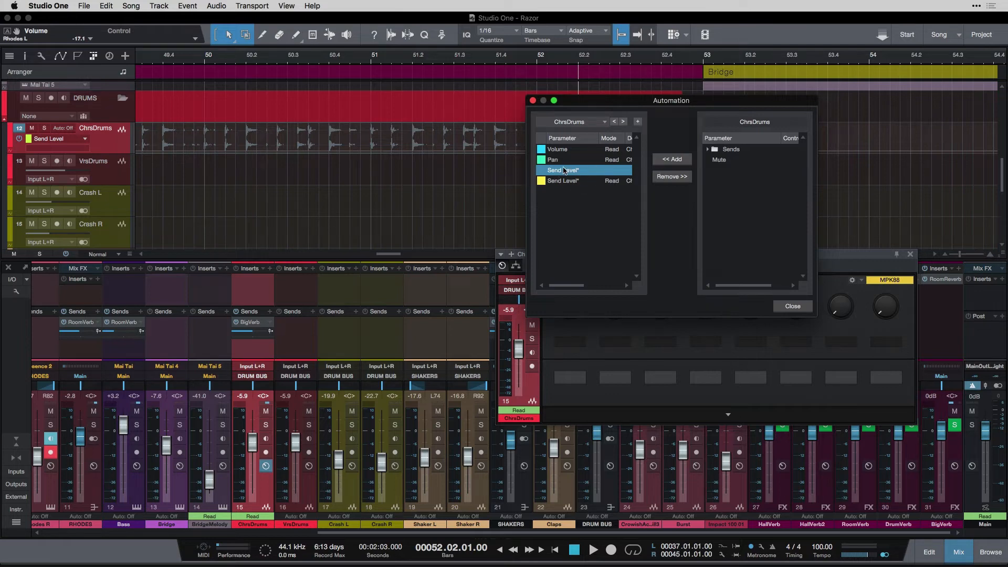
{"action": "left_click", "coordinate": [659, 177]}
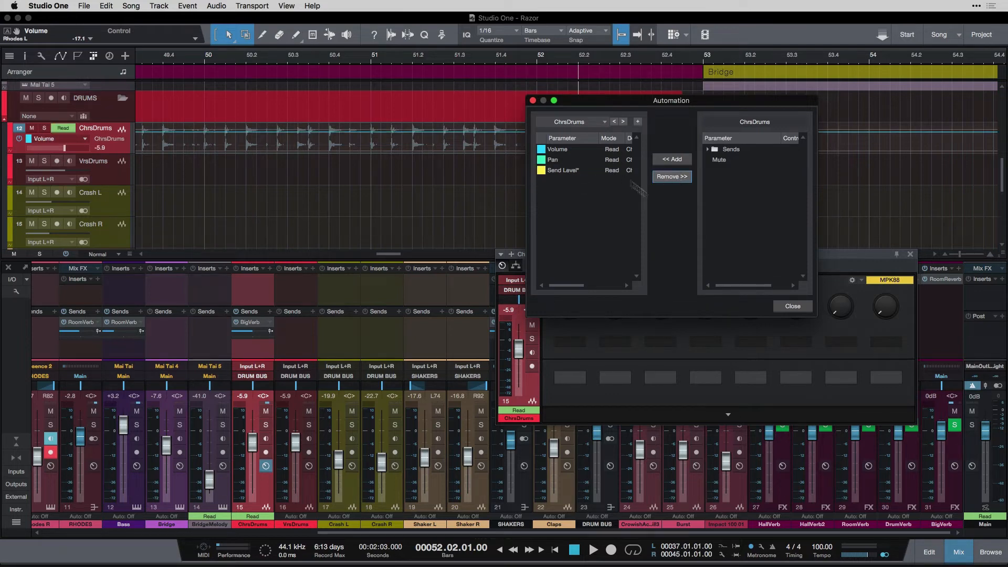
{"action": "left_click", "coordinate": [791, 306]}
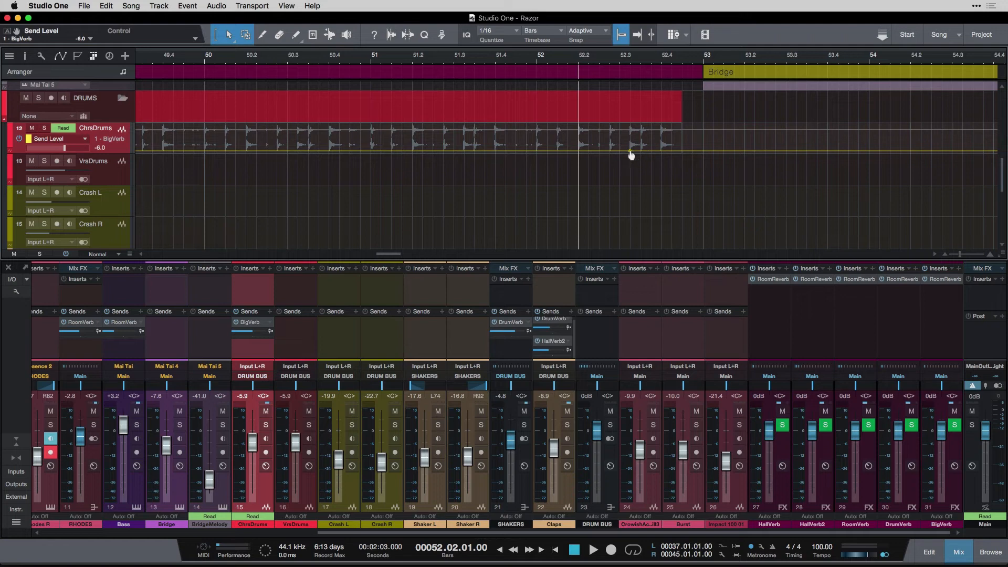
- Raise the BigVerb send automation to -4.6 dB at beat 52.4 and audition the transition into the Bridge
{"action": "left_click_drag", "start_coordinate": [659, 150], "coordinate": [658, 132]}
{"action": "key", "text": "space"}
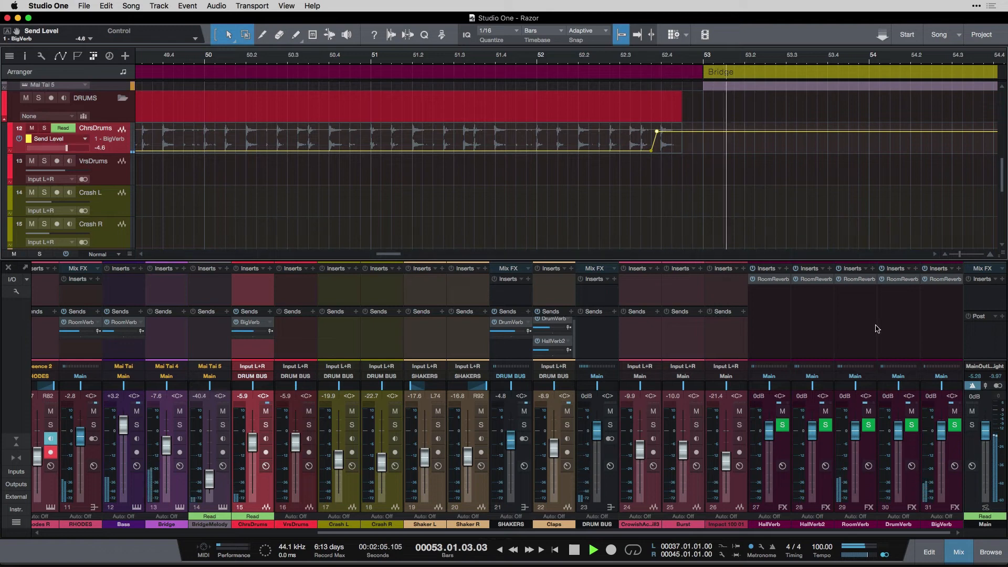
{"action": "key", "text": "space"}
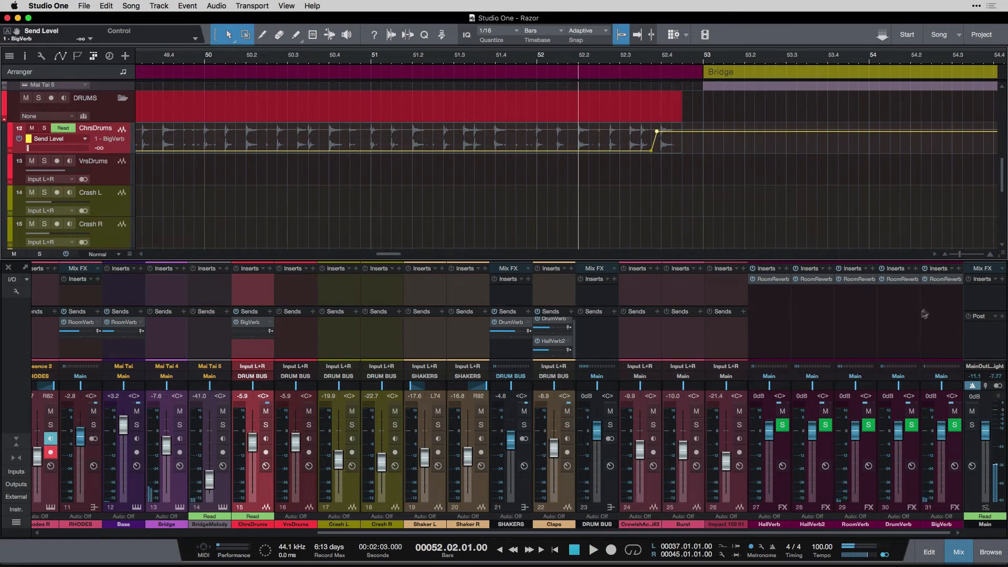
- Set the BigVerb Room Reverb's Length to 8.82 s and Pre to 0.00 ms, auditioning the tail into the Bridge
{"action": "left_click", "coordinate": [944, 279]}
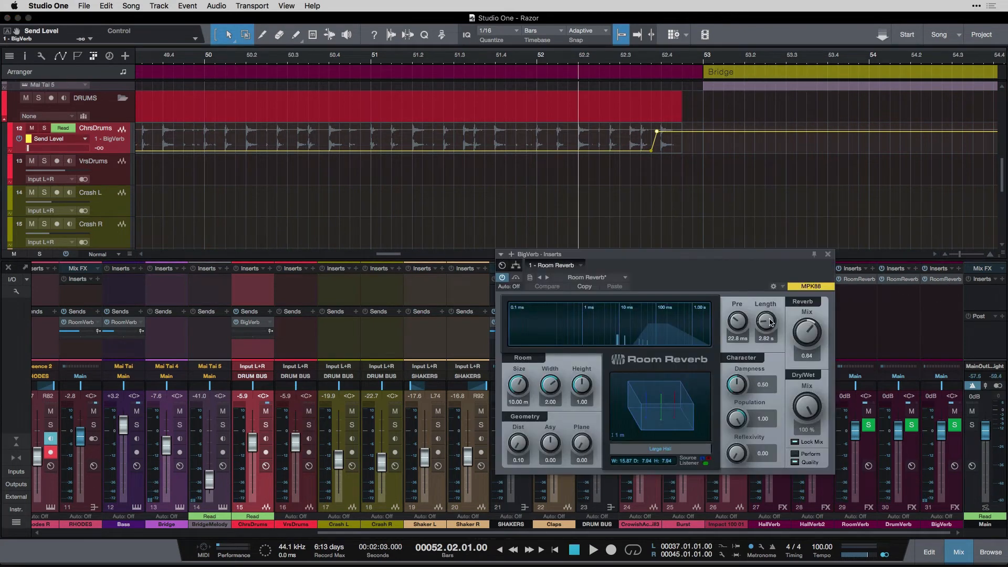
{"action": "left_click_drag", "start_coordinate": [770, 322], "coordinate": [741, 342]}
{"action": "key", "text": "space"}
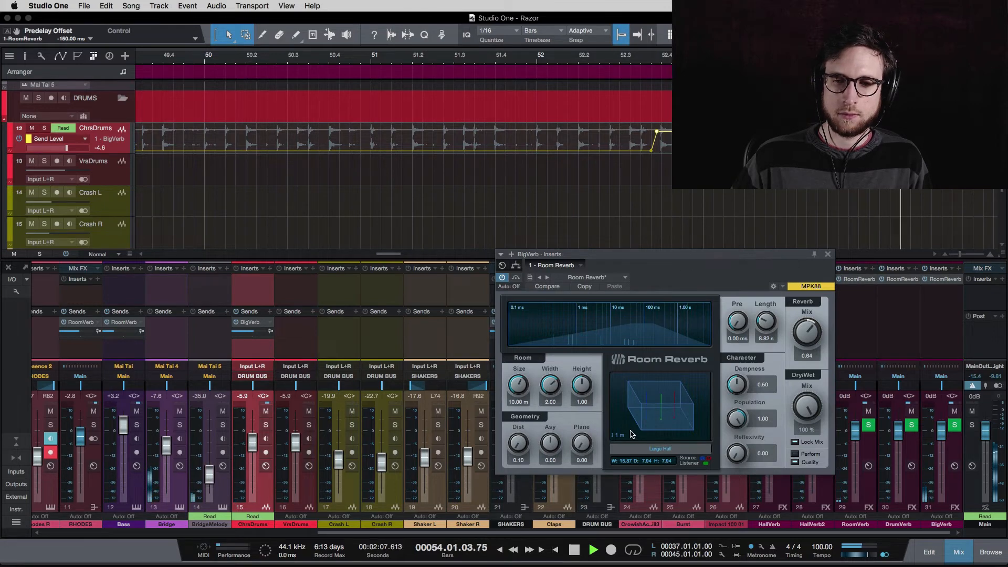
{"action": "key", "text": "space"}
{"action": "key", "text": "space"}
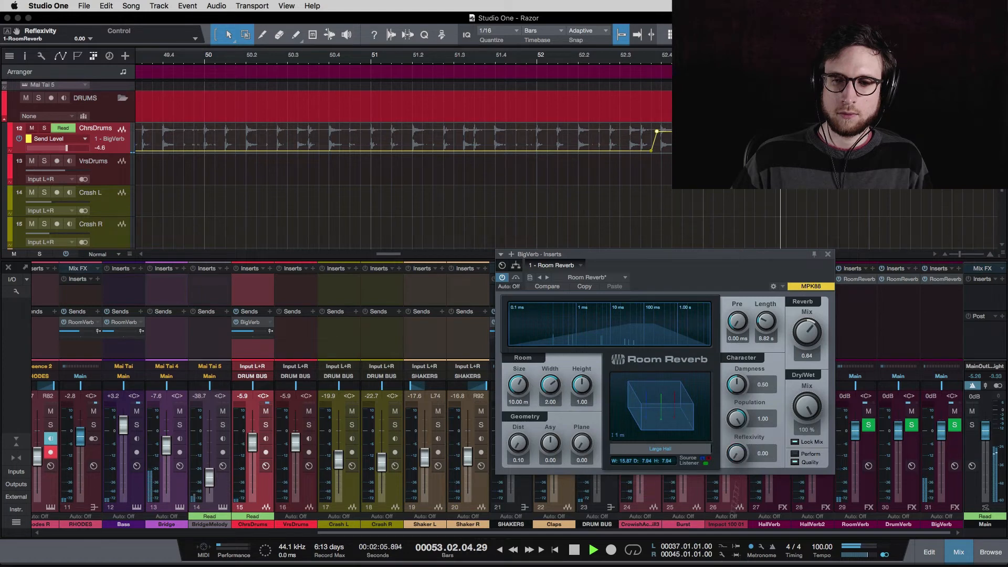
{"action": "key", "text": "space"}
- Try the BigVerb reverb with Dampness at 0.00 and a Length of 11.66 s while replaying the Chorus ending
{"action": "left_click_drag", "start_coordinate": [742, 386], "coordinate": [744, 407]}
{"action": "key", "text": "space"}
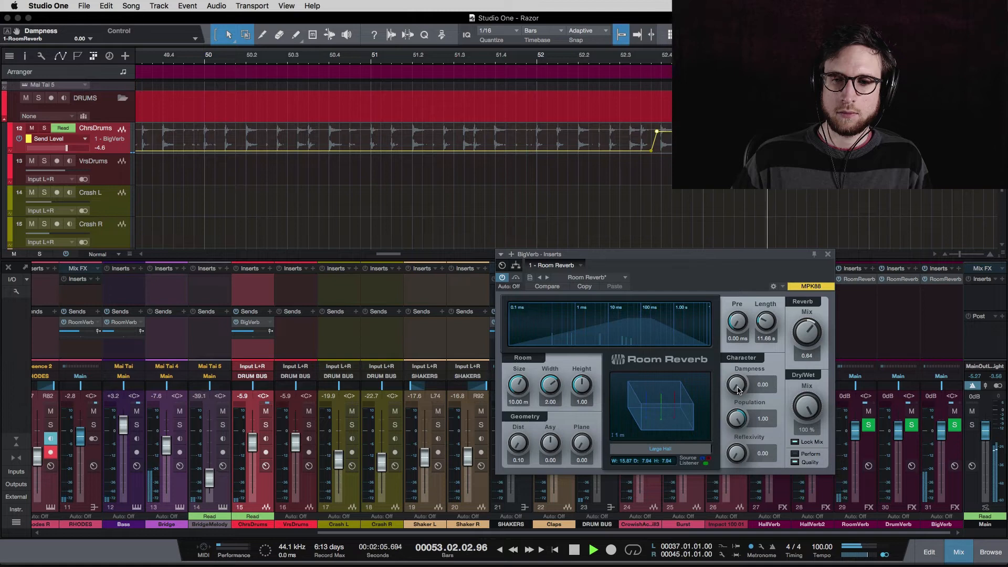
{"action": "key", "text": "space"}
{"action": "key", "text": "space"}
{"action": "left_click_drag", "start_coordinate": [739, 390], "coordinate": [732, 419]}
{"action": "key", "text": "space"}
- Try the BigVerb reverb with Population at 0.00 while replaying the transition into the Bridge
{"action": "key", "text": "space"}
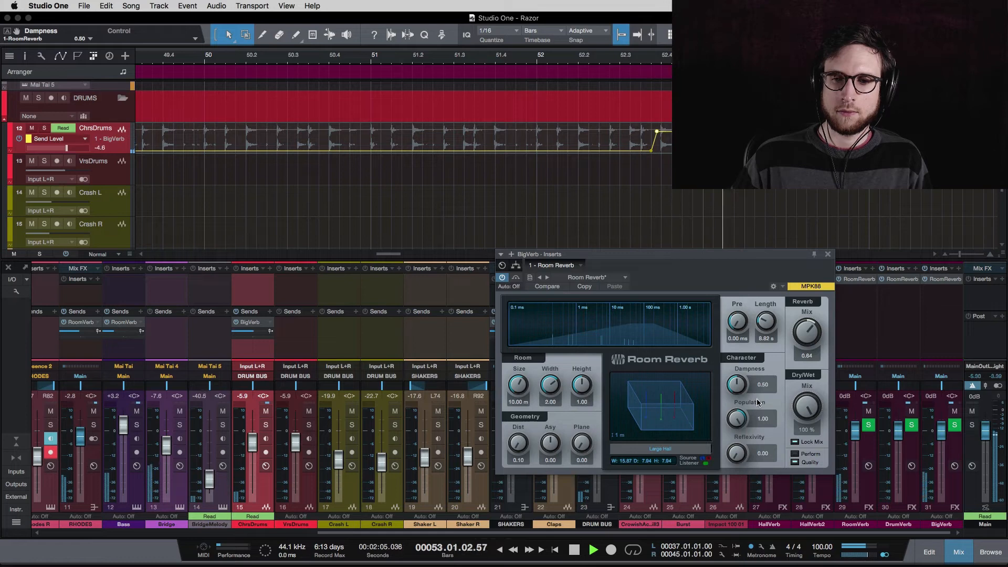
{"action": "key", "text": "space"}
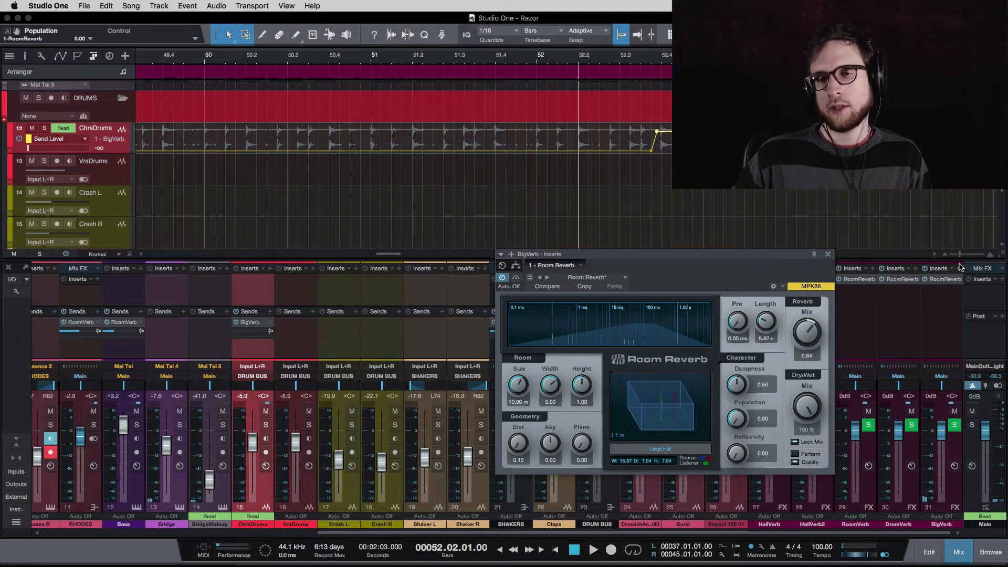
{"action": "key", "text": "space"}
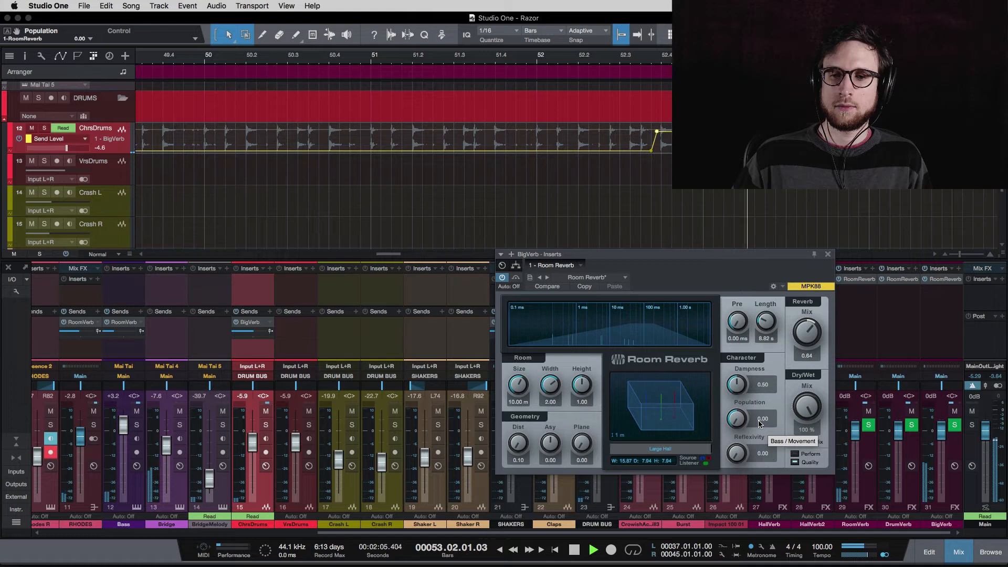
{"action": "key", "text": "space"}
{"action": "key", "text": "space"}
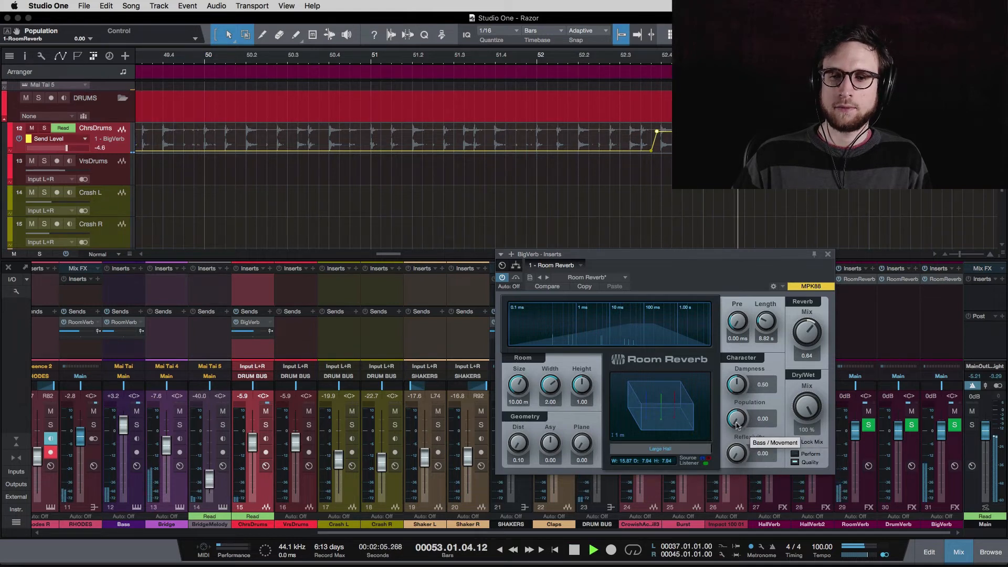
- Raise the BigVerb reverb's Population to 1.00, audition the drum tail and settle on 0.85
{"action": "key", "text": "space"}
{"action": "left_click_drag", "start_coordinate": [738, 425], "coordinate": [820, 284]}
{"action": "key", "text": "space"}
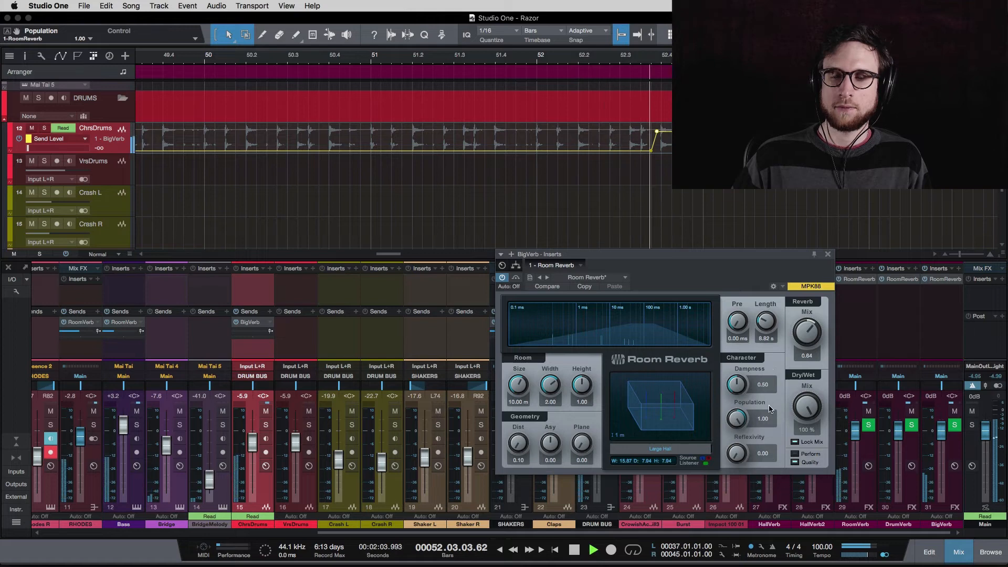
{"action": "key", "text": "space"}
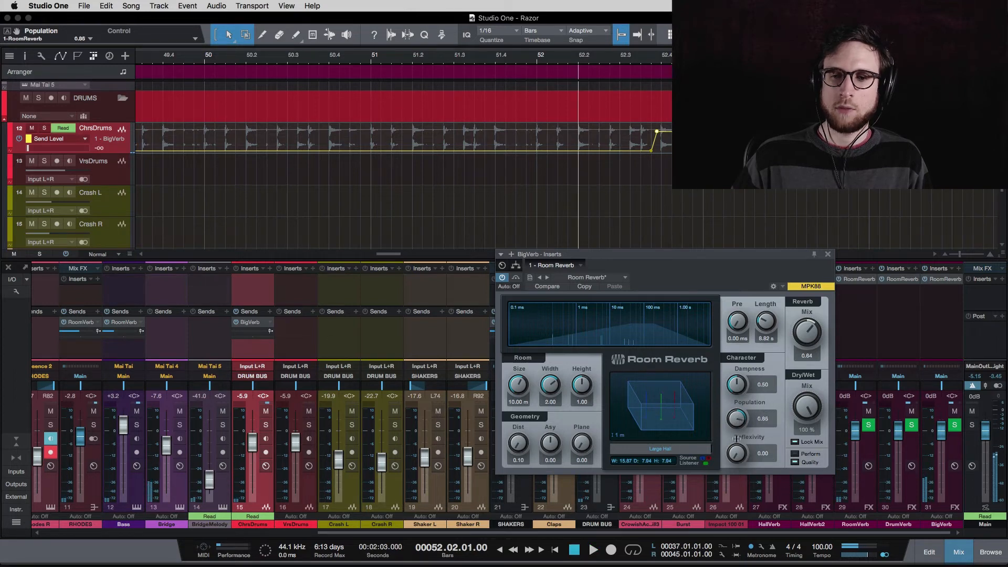
- Set the BigVerb reverb's Population to 0.50, audition the drum tail into the Bridge and close the effect window
{"action": "key", "text": "space"}
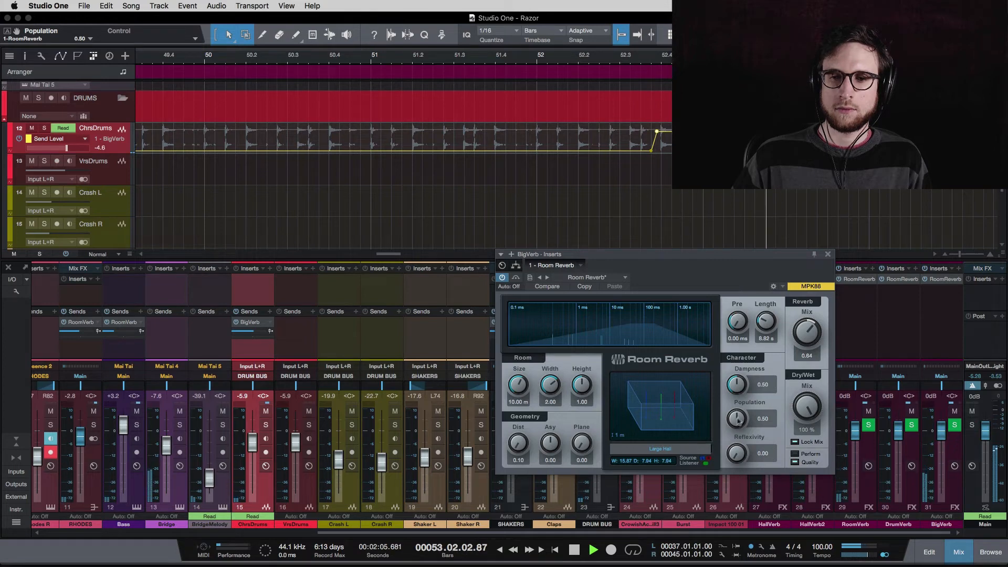
{"action": "key", "text": "space"}
{"action": "left_click", "coordinate": [828, 254]}
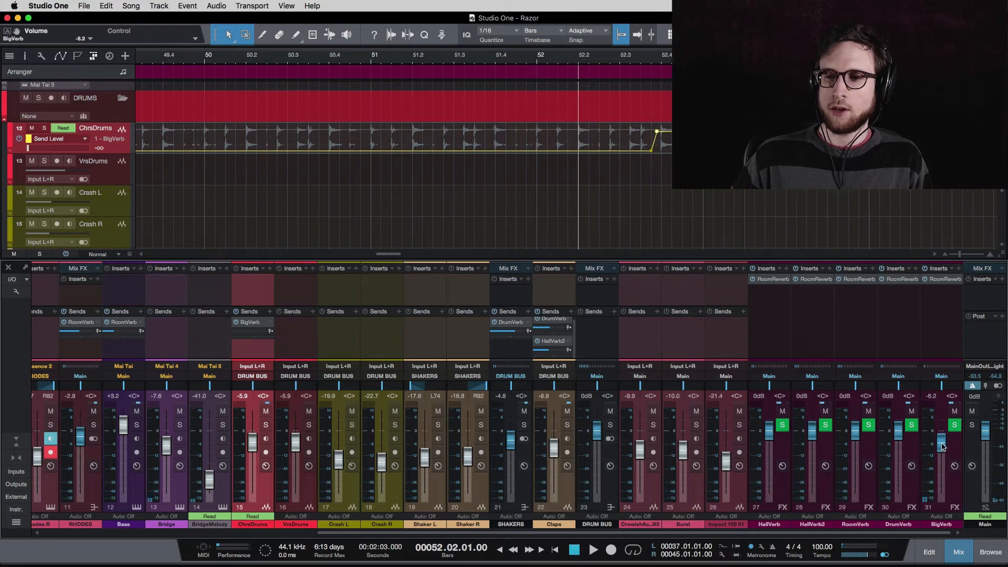
- Raise the BigVerb channel's volume to -3.2 dB and audition the drum reverb tail into the Bridge
{"action": "left_click_drag", "start_coordinate": [941, 447], "coordinate": [942, 437]}
{"action": "key", "text": "space"}
{"action": "key", "text": "space"}
{"action": "key", "text": "space"}
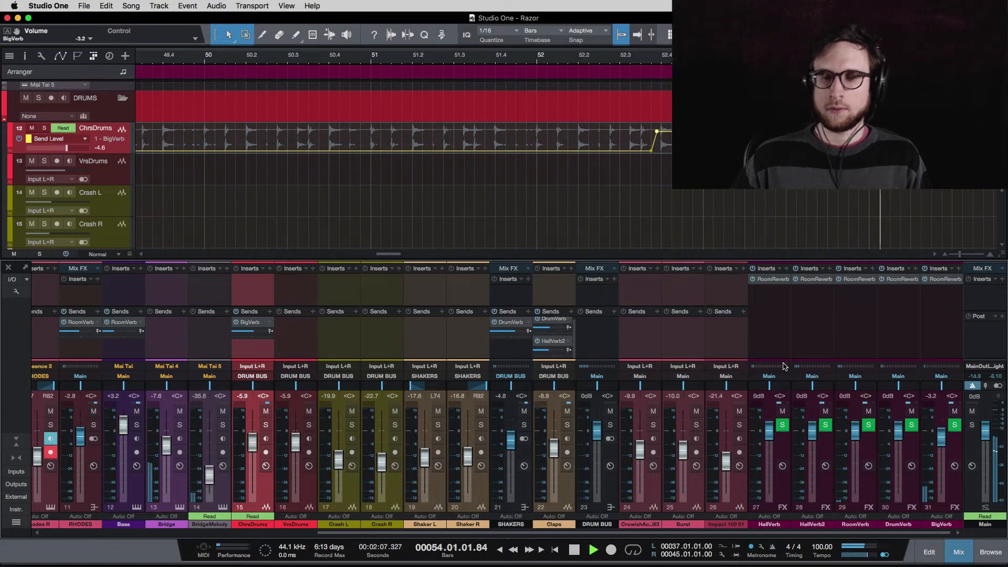
{"action": "key", "text": "space"}
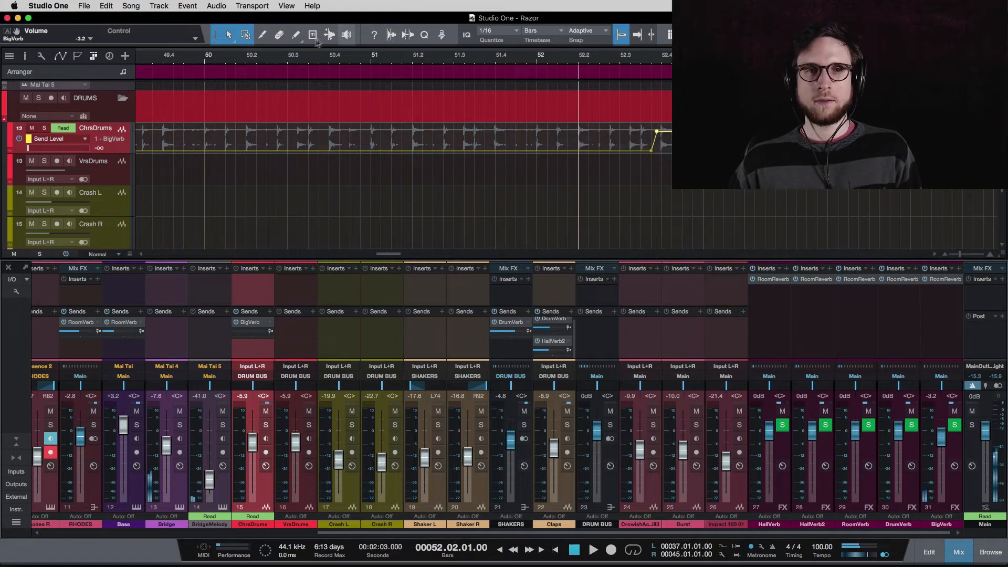
- Replay the Chorus-to-Bridge transition and raise the Bridge channel's volume to -5.6 dB
{"action": "left_click", "coordinate": [204, 59]}
{"action": "key", "text": "space"}
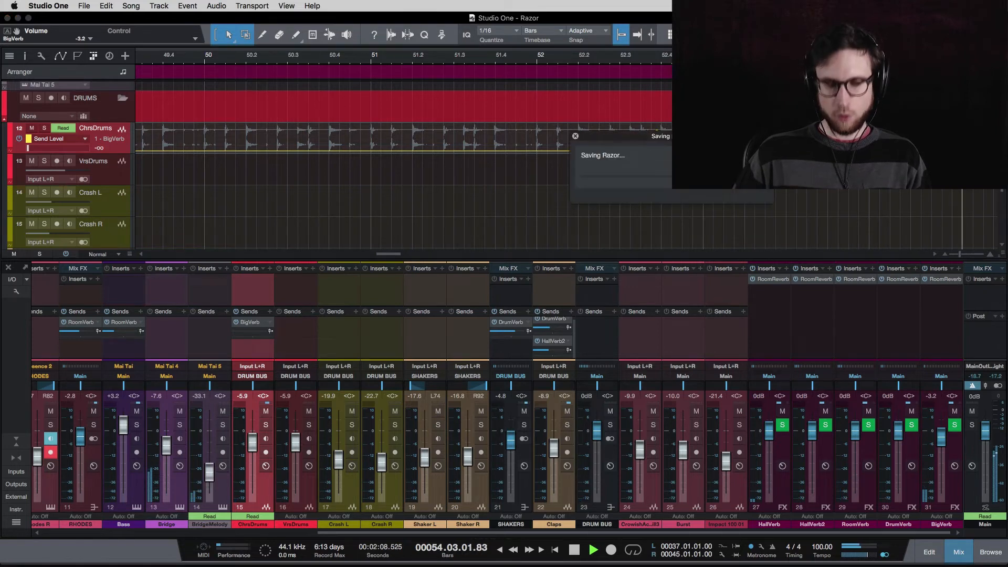
{"action": "scroll", "coordinate": [139, 166], "scroll_direction": "up", "scroll_amount": 5}
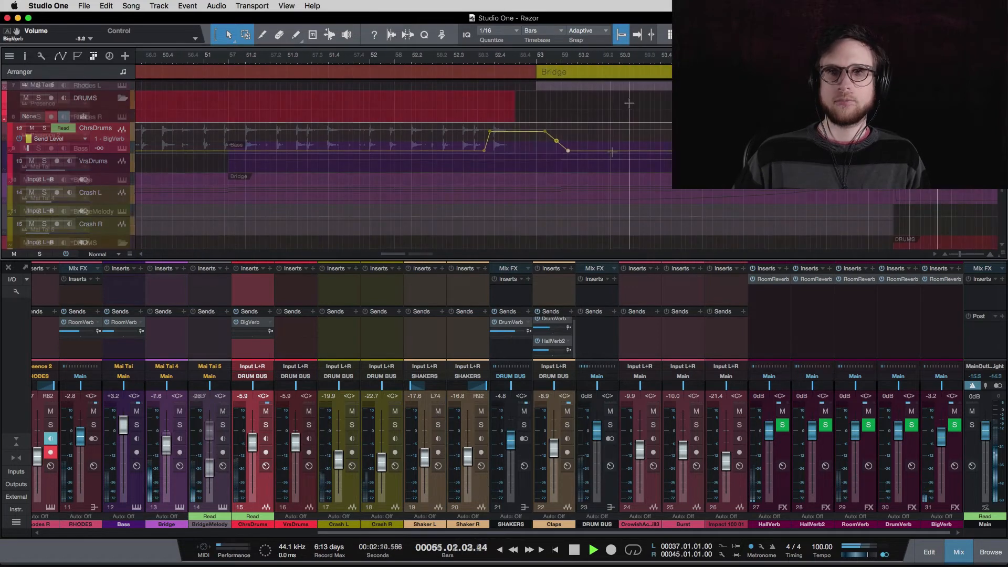
{"action": "key", "text": "space"}
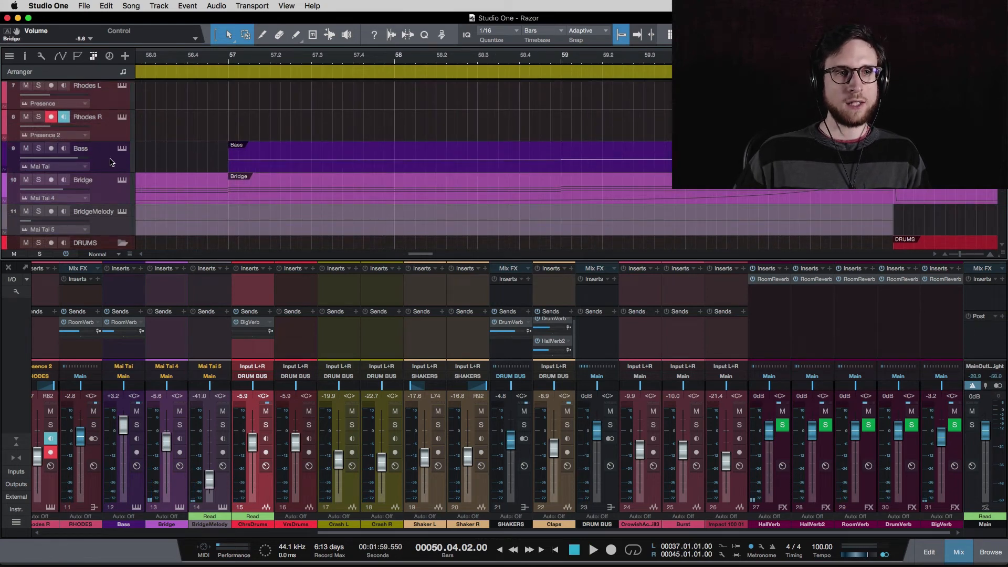
- Automate the Bass volume to drop to about -23.6 dB at 56.4.3 and ramp back up to the Chorus at bar 61
{"action": "key", "text": "a"}
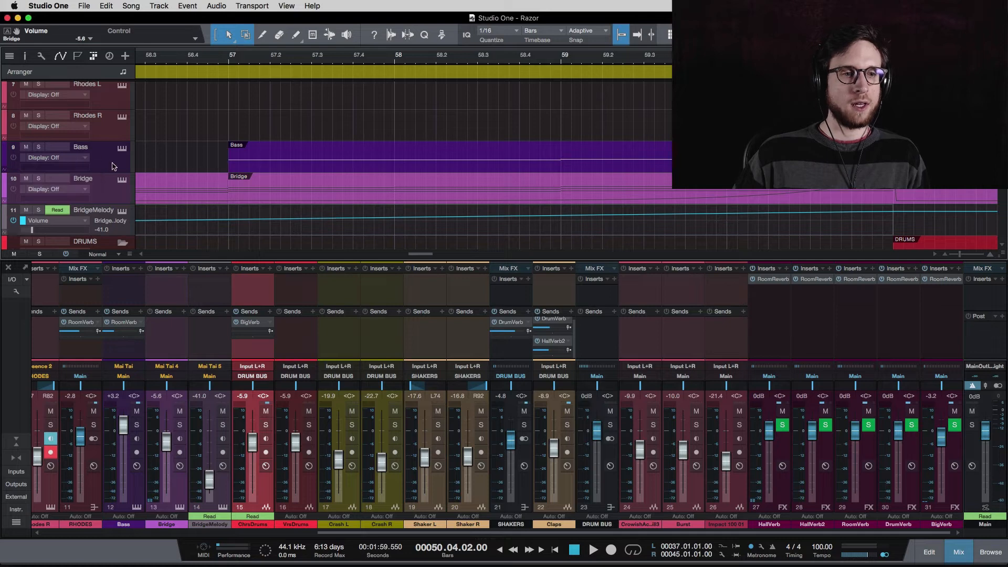
{"action": "left_click", "coordinate": [125, 431]}
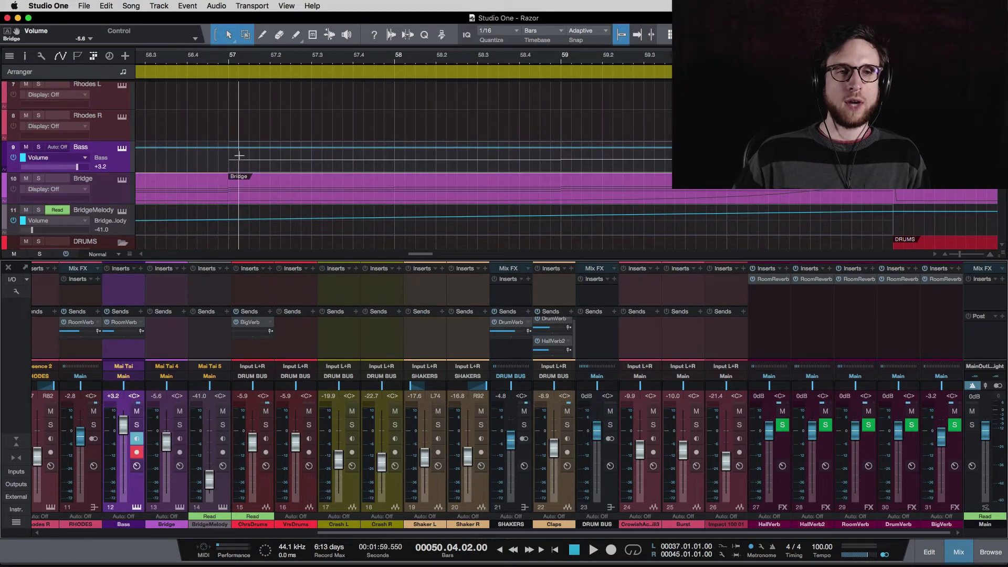
{"action": "left_click", "coordinate": [187, 148]}
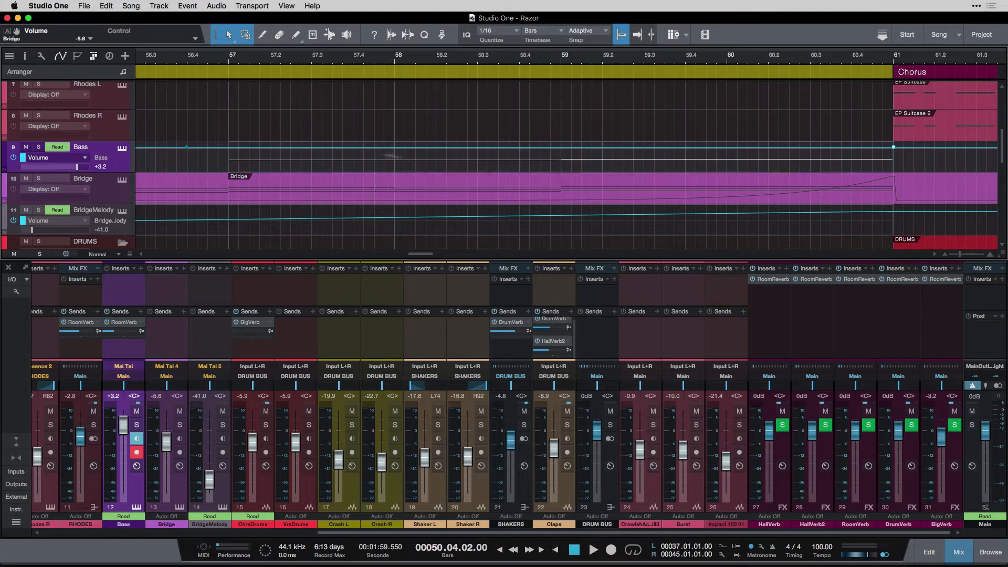
{"action": "left_click_drag", "start_coordinate": [203, 148], "coordinate": [207, 164]}
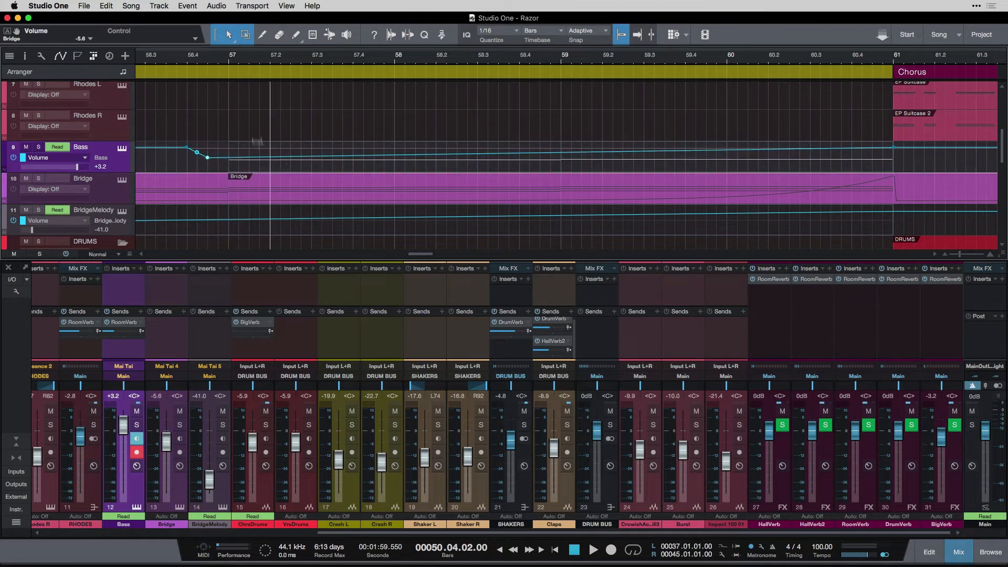
{"action": "left_click", "coordinate": [202, 62]}
{"action": "key", "text": "space"}
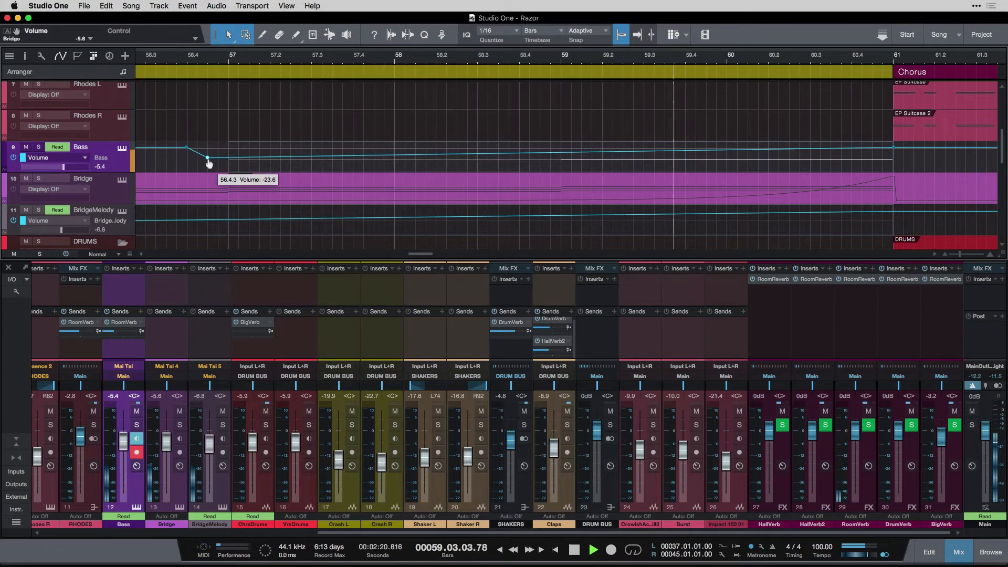
{"action": "key", "text": "space"}
- Raise the low point of the Bass volume automation before bar 57 and audition the ramp into the Chorus
{"action": "left_click_drag", "start_coordinate": [207, 158], "coordinate": [209, 155]}
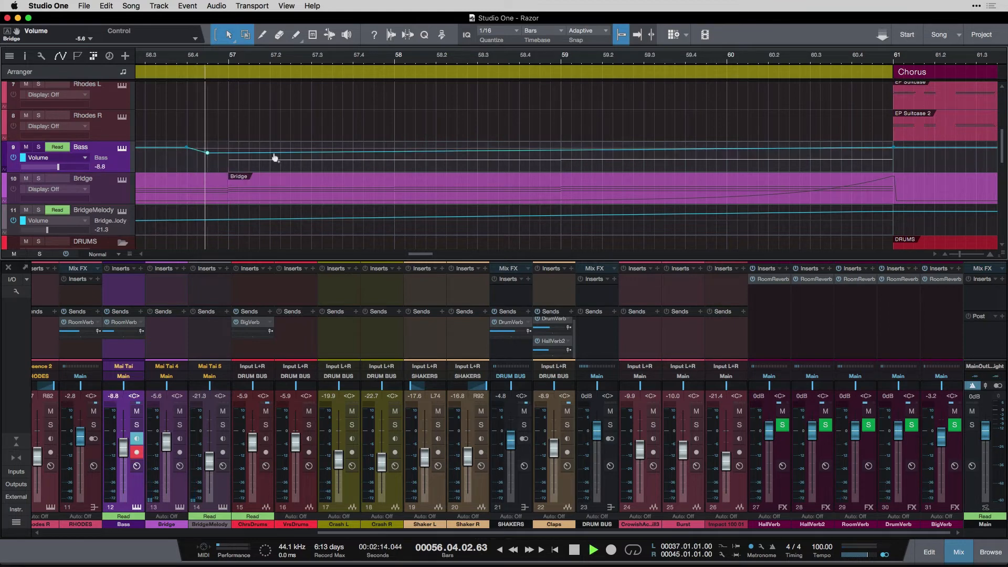
{"action": "key", "text": "space"}
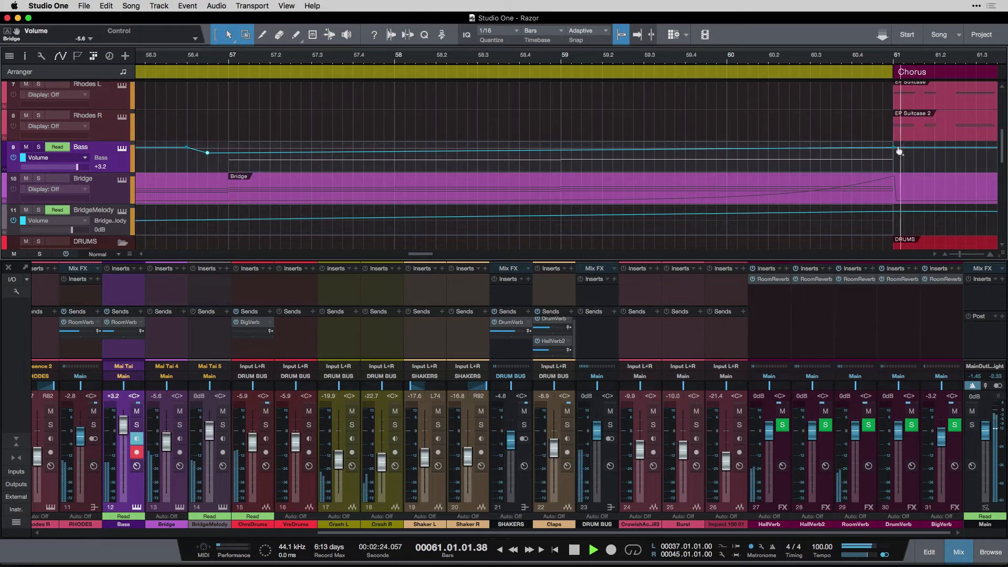
{"action": "key", "text": "space"}
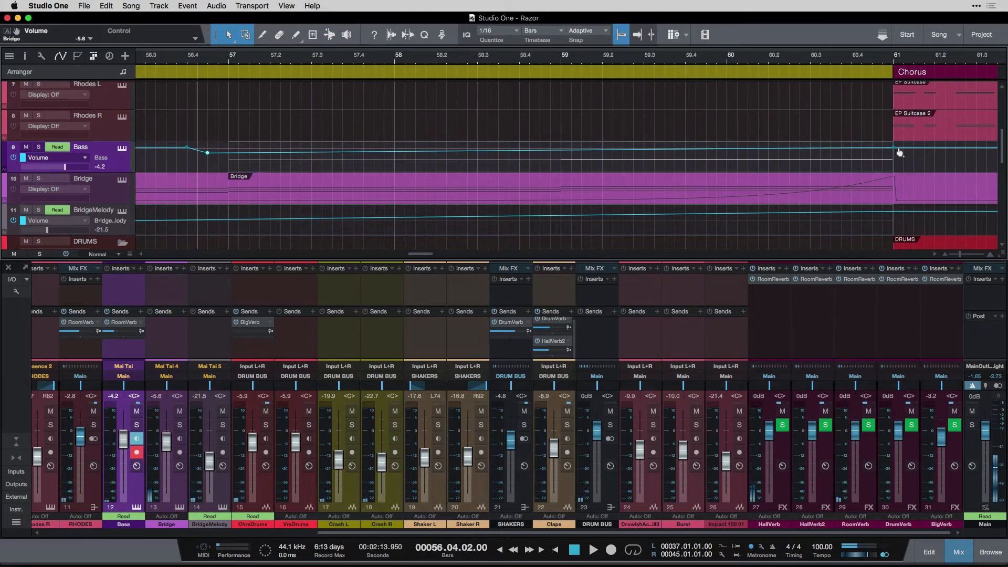
- Raise the end of the Bass volume ramp to about +6.0 dB just before the Chorus at bar 61, and audition it
{"action": "scroll", "coordinate": [756, 151], "scroll_direction": "right", "scroll_amount": 3}
{"action": "left_click_drag", "start_coordinate": [699, 150], "coordinate": [714, 154]}
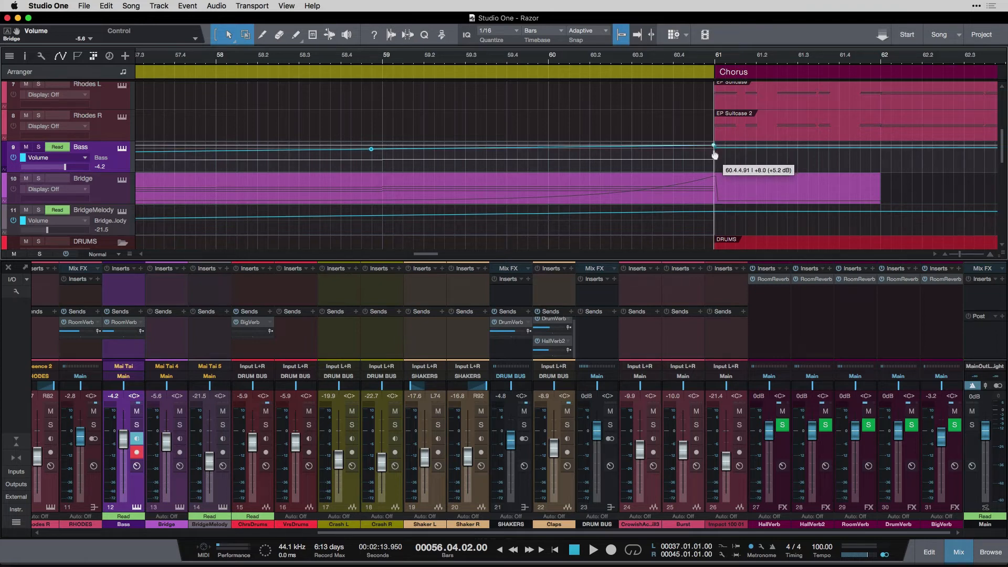
{"action": "left_click_drag", "start_coordinate": [714, 153], "coordinate": [715, 153]}
{"action": "key", "text": "space"}
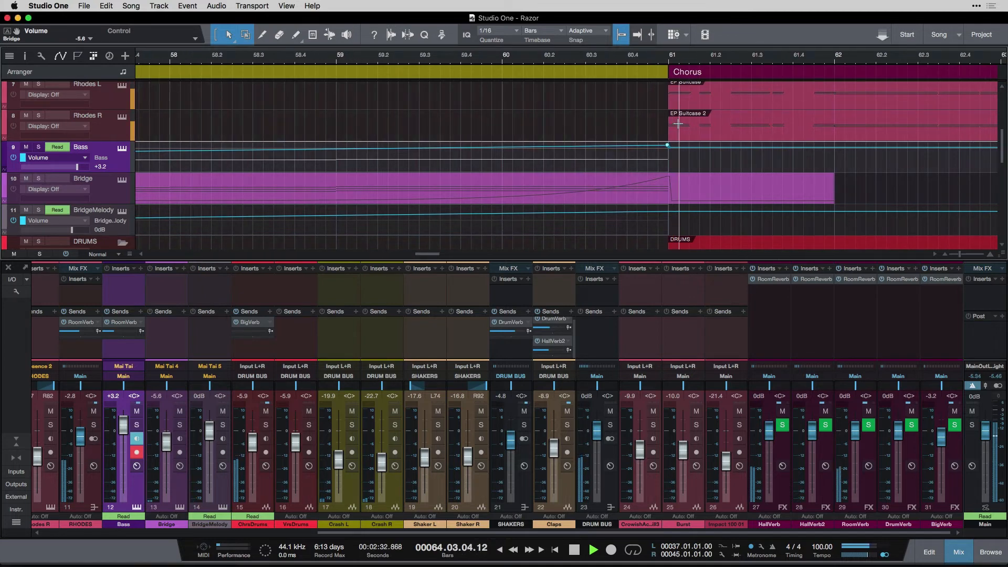
{"action": "key", "text": "space"}
- Hide the automation lanes and audition the whole Bridge, from the end of the Chorus through to the next Chorus
{"action": "scroll", "coordinate": [395, 113], "scroll_direction": "left", "scroll_amount": 7}
{"action": "key", "text": "a"}
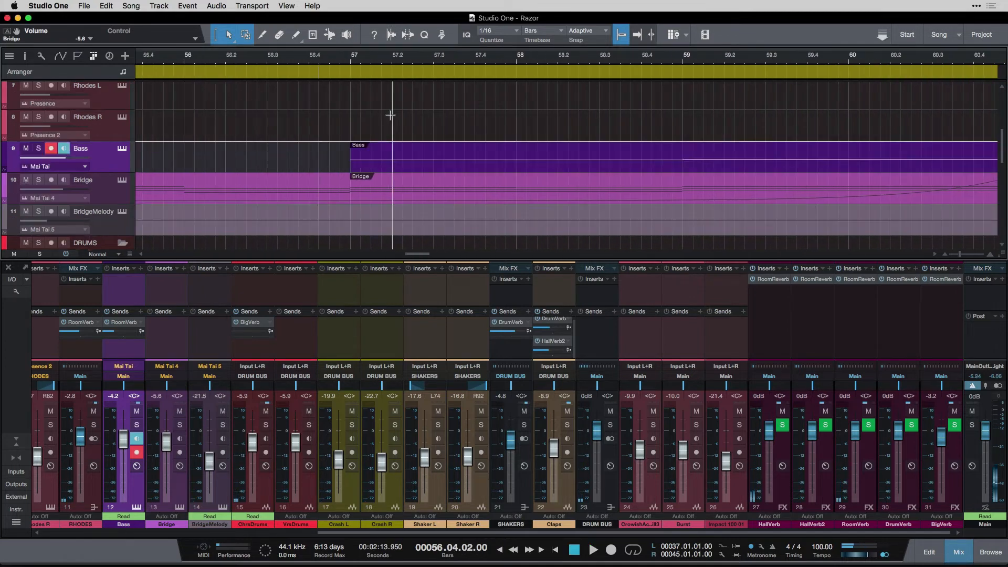
{"action": "scroll", "coordinate": [446, 123], "scroll_direction": "down", "scroll_amount": 2}
{"action": "key", "text": "w"}
{"action": "key", "text": "w"}
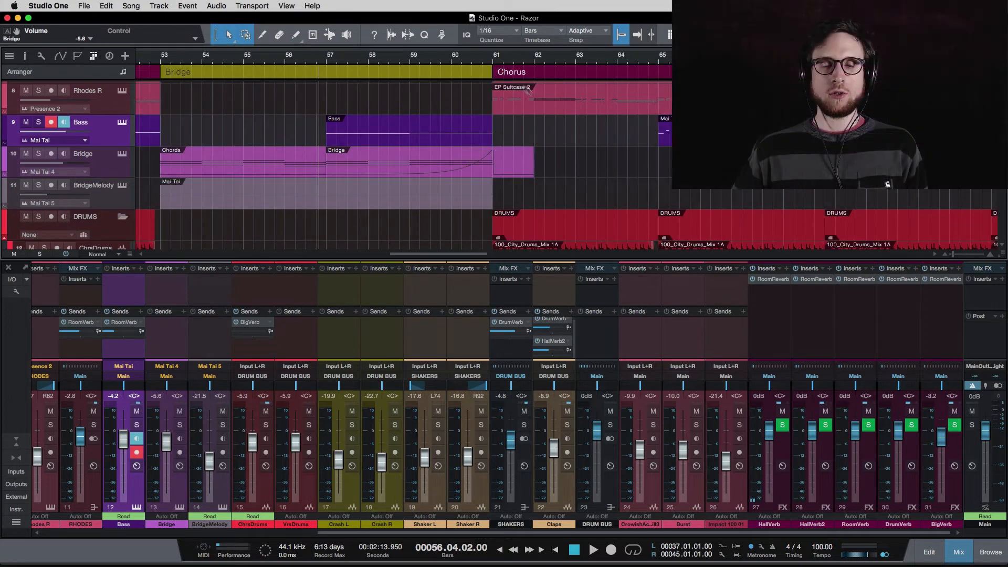
{"action": "scroll", "coordinate": [368, 118], "scroll_direction": "left", "scroll_amount": 3}
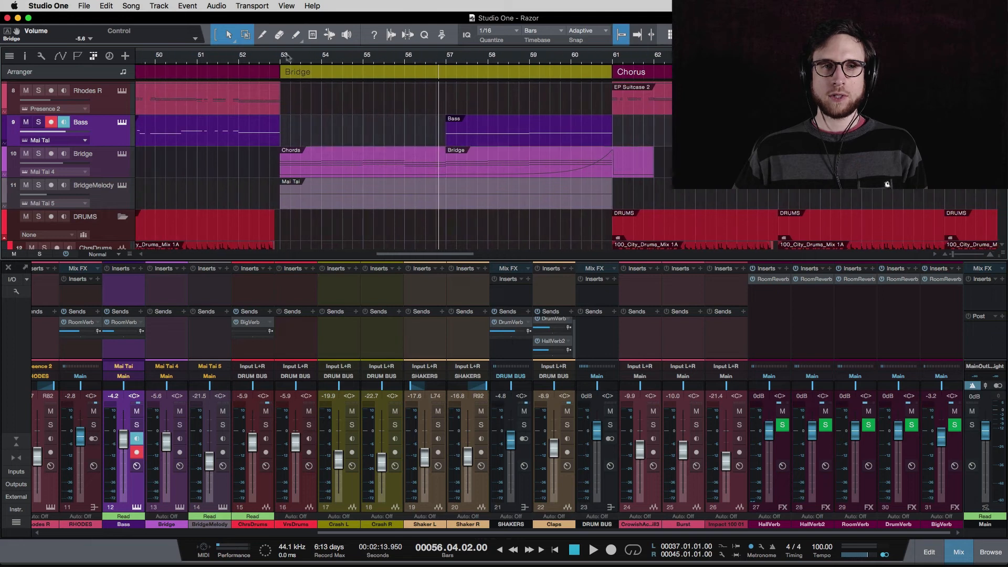
{"action": "left_click", "coordinate": [273, 62]}
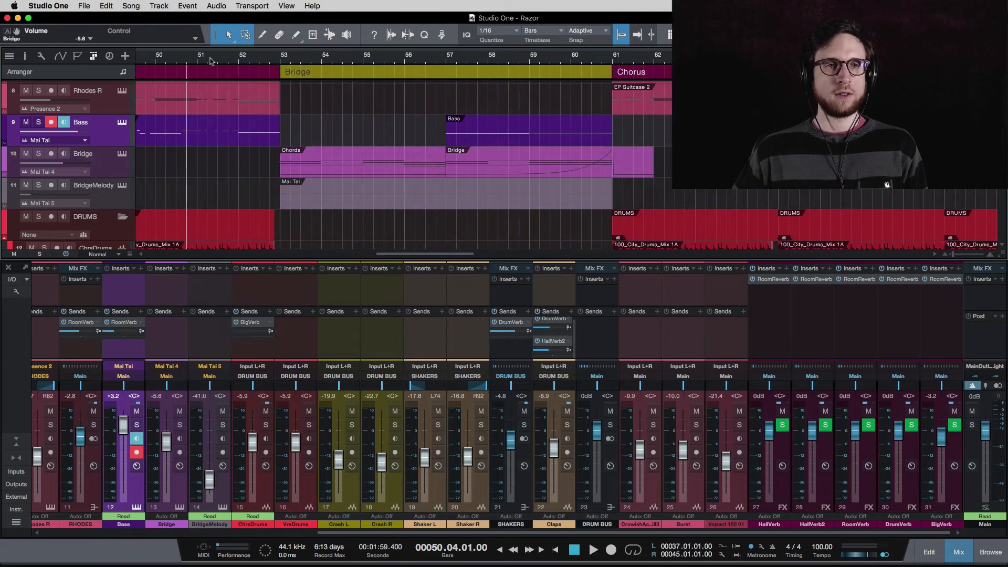
{"action": "key", "text": "space"}
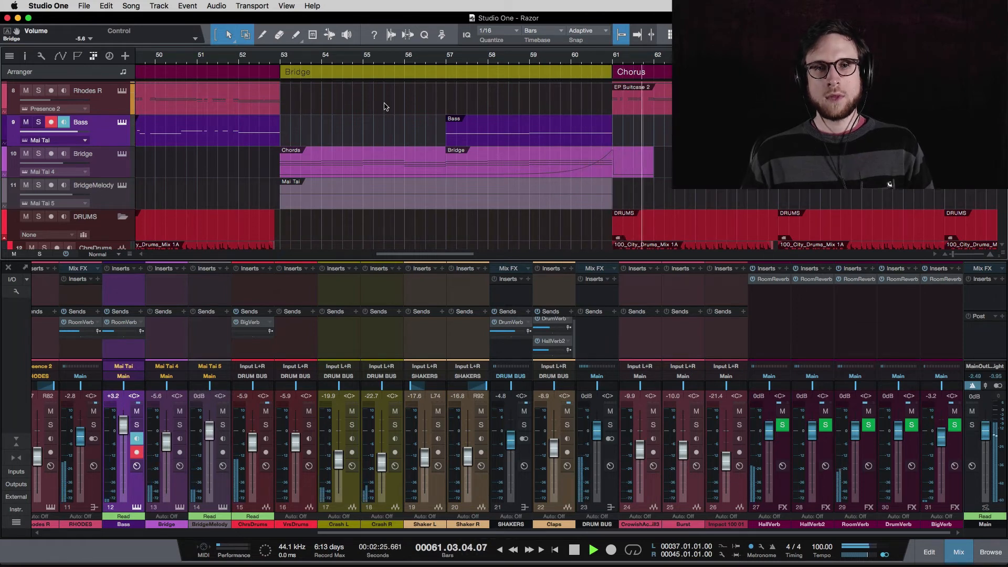
{"action": "left_click", "coordinate": [500, 50]}
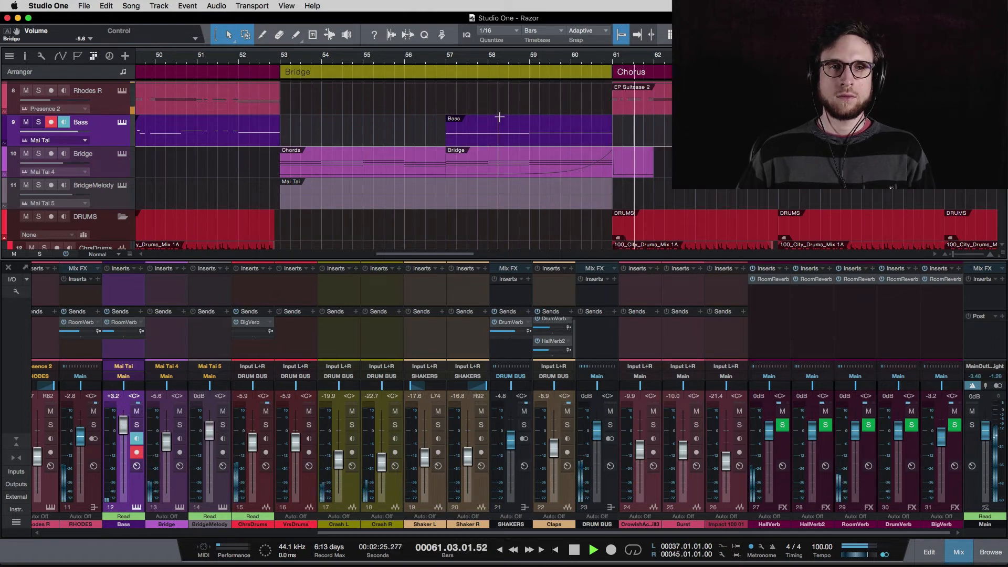
{"action": "key", "text": "space"}
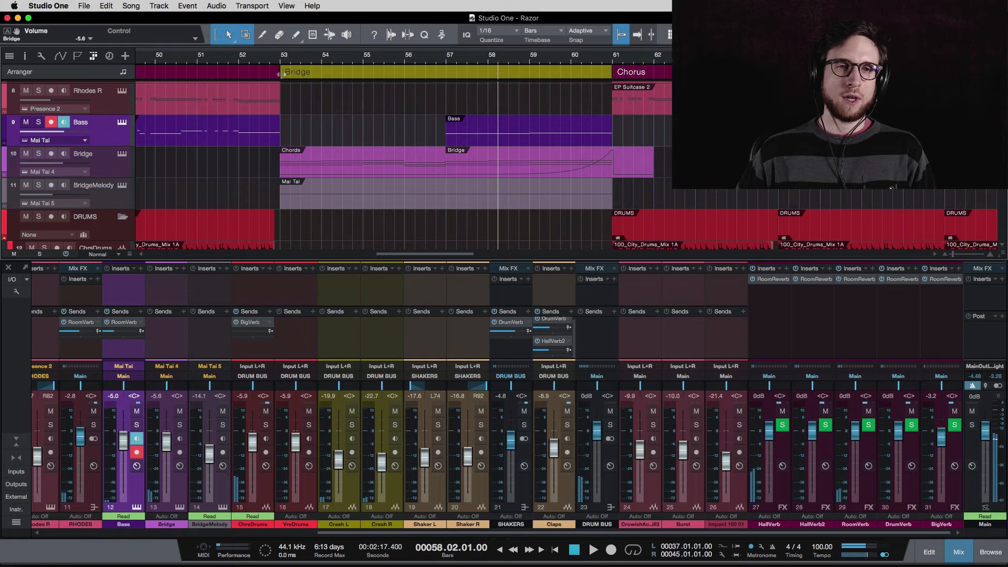
- Delete the final short Rhodes L chord before the Bridge and lengthen the preceding chord to end at bar 53
{"action": "left_click", "coordinate": [237, 62]}
{"action": "scroll", "coordinate": [258, 110], "scroll_direction": "up", "scroll_amount": 3}
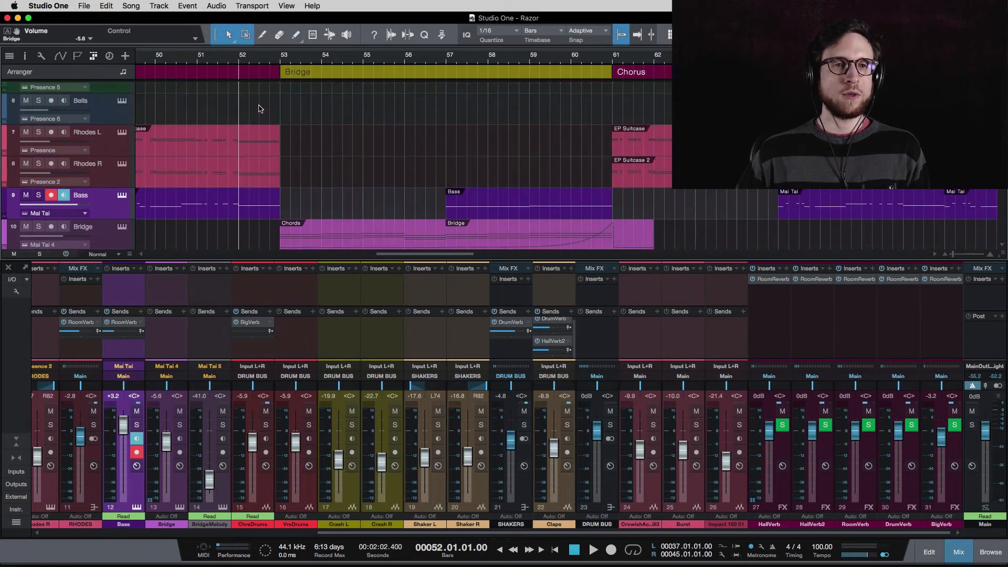
{"action": "key", "text": "space"}
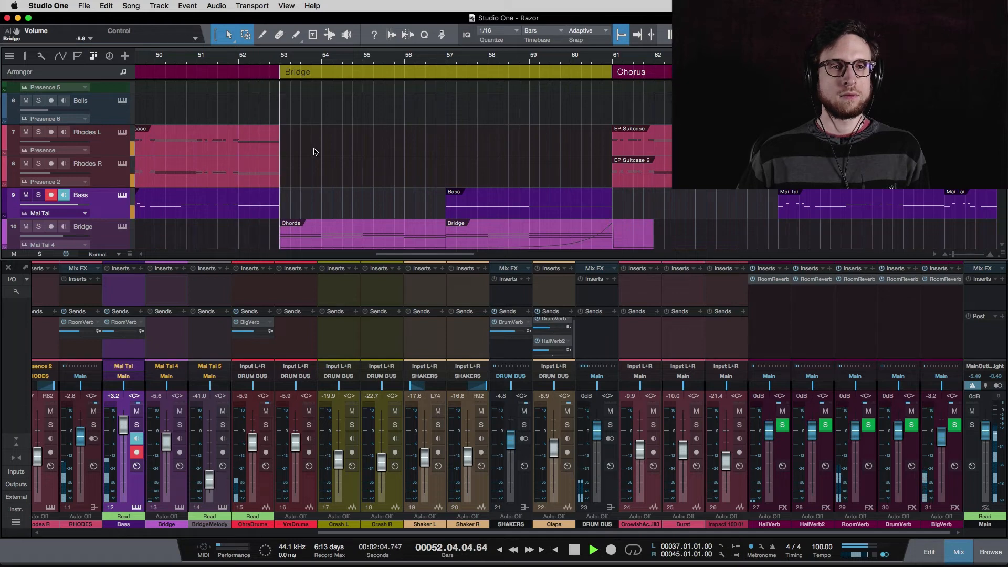
{"action": "key", "text": "space"}
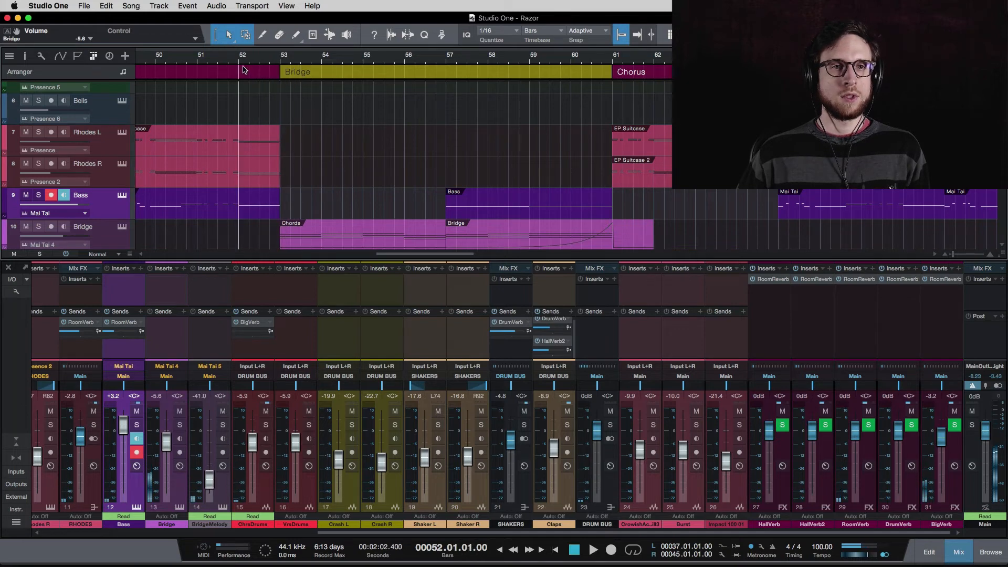
{"action": "left_click", "coordinate": [267, 149]}
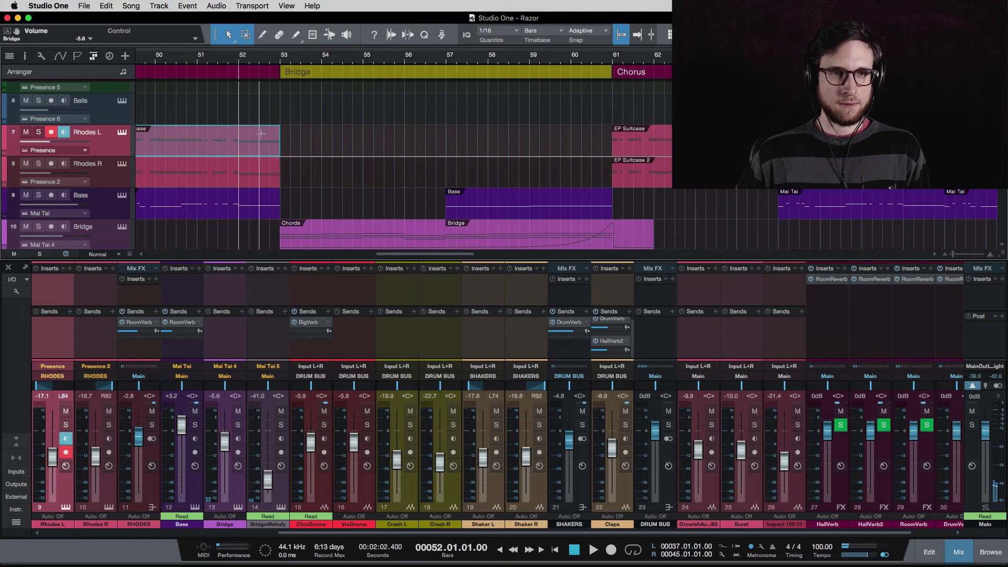
{"action": "double_click", "coordinate": [267, 151]}
{"action": "scroll", "coordinate": [722, 398], "scroll_direction": "right", "scroll_amount": 2}
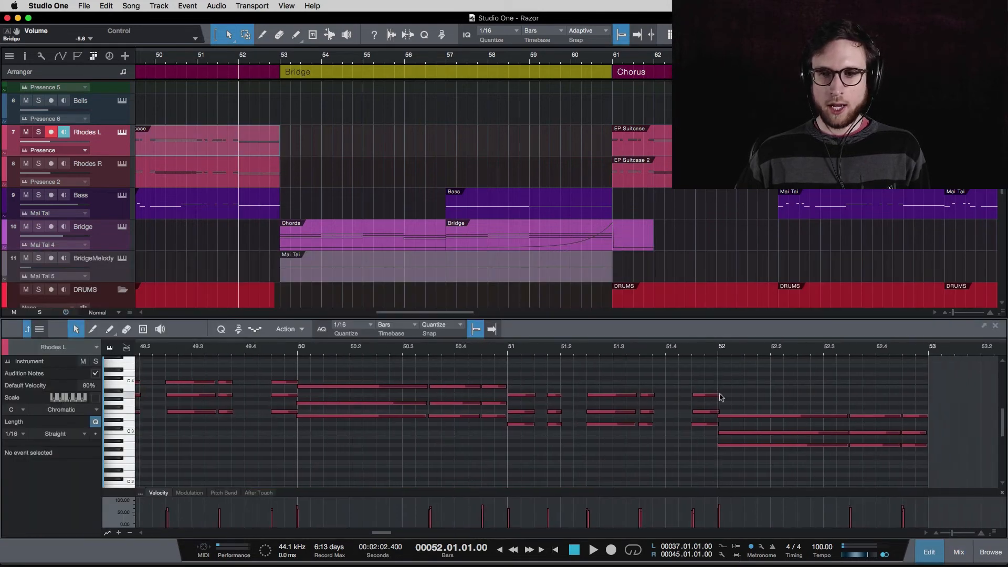
{"action": "left_click_drag", "start_coordinate": [864, 407], "coordinate": [846, 446]}
{"action": "key", "text": "Delete"}
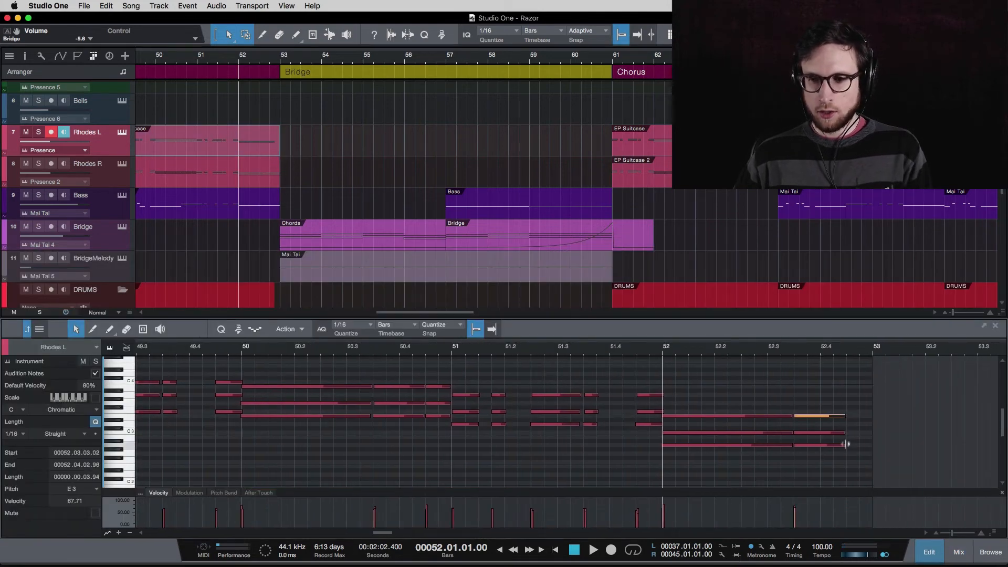
{"action": "left_click_drag", "start_coordinate": [820, 393], "coordinate": [873, 446]}
- Delete the final short Rhodes R chord before the Bridge, lengthen the preceding chord to bar 53 and play it back
{"action": "left_click", "coordinate": [264, 180]}
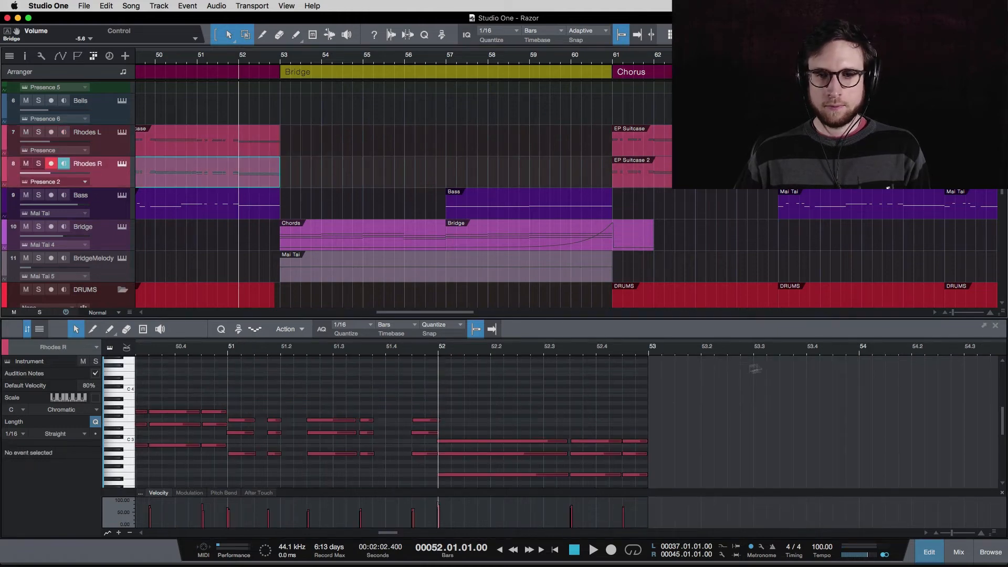
{"action": "left_click_drag", "start_coordinate": [642, 414], "coordinate": [636, 486]}
{"action": "key", "text": "Delete"}
{"action": "left_click_drag", "start_coordinate": [613, 436], "coordinate": [644, 478]}
{"action": "left_click", "coordinate": [368, 348]}
{"action": "key", "text": "space"}
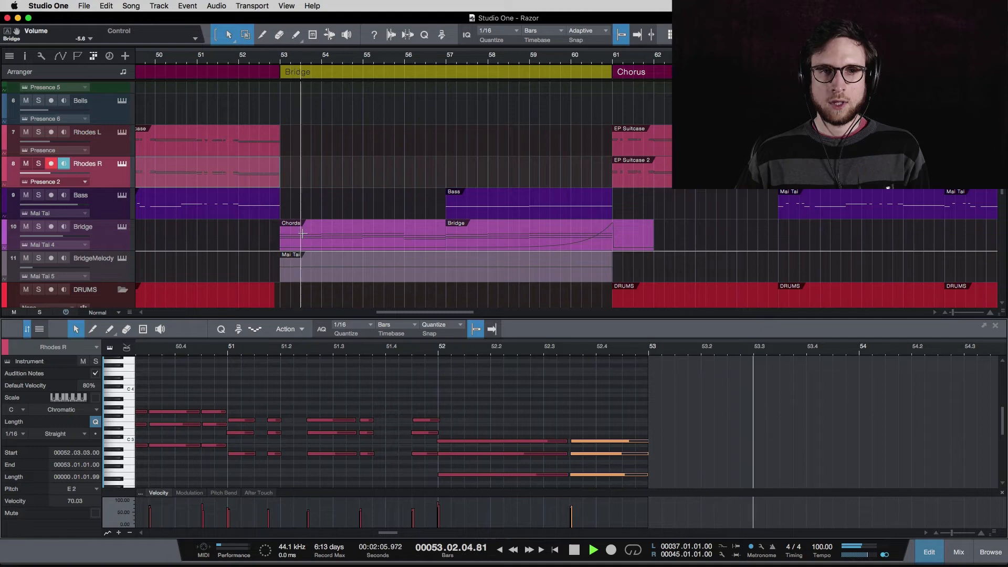
- Audition the Rhodes ending from bar 51 and extend the Rhodes L and Rhodes R clips to 53.4
{"action": "left_click", "coordinate": [195, 62]}
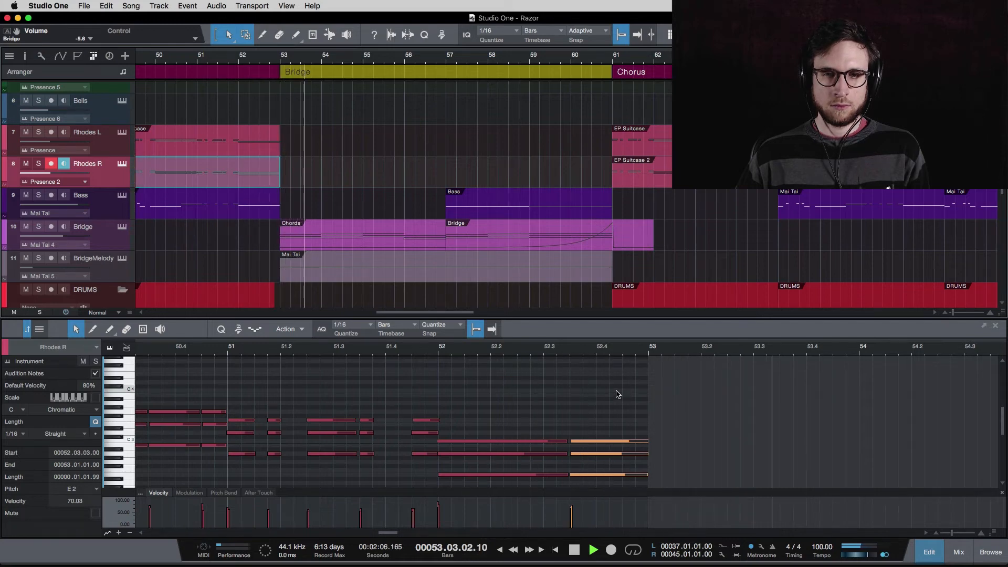
{"action": "scroll", "coordinate": [616, 394], "scroll_direction": "down", "scroll_amount": 3}
{"action": "key", "text": "space"}
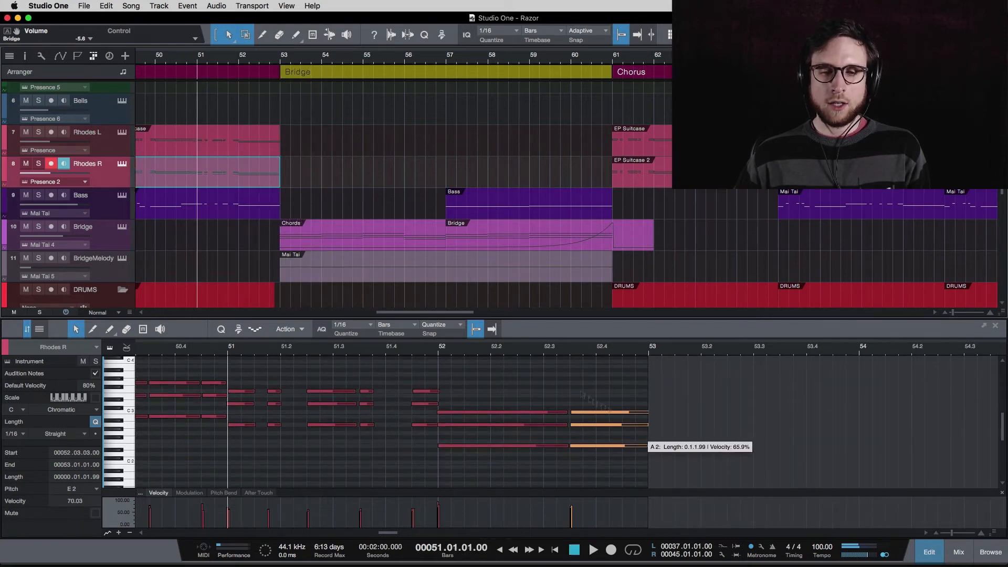
{"action": "left_click_drag", "start_coordinate": [283, 172], "coordinate": [311, 150]}
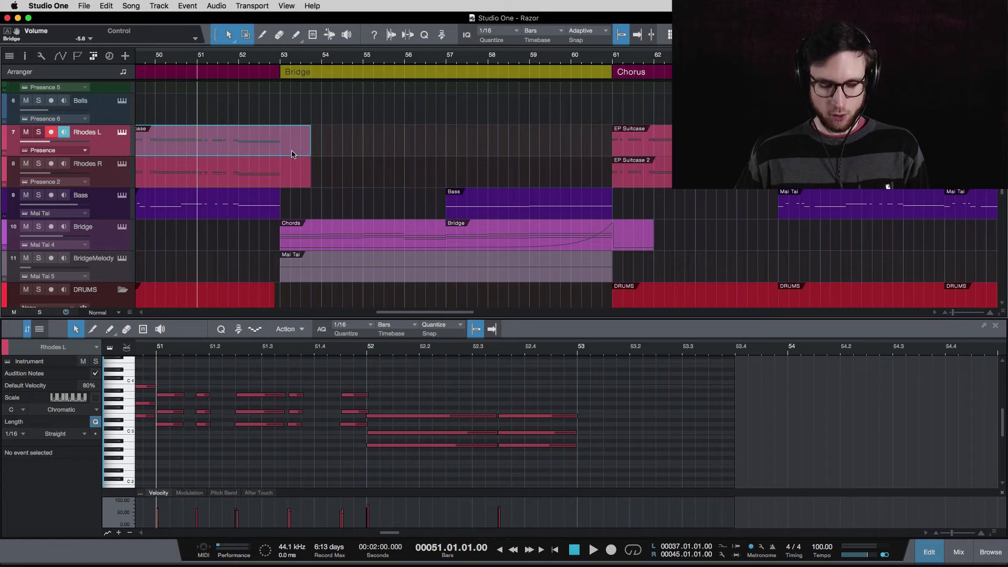
- Duplicate the last Rhodes L chord to bar 53, lower its middle note to B 2 and its bottom note, and trim the preceding E 3 before it
{"action": "scroll", "coordinate": [566, 403], "scroll_direction": "right", "scroll_amount": 1}
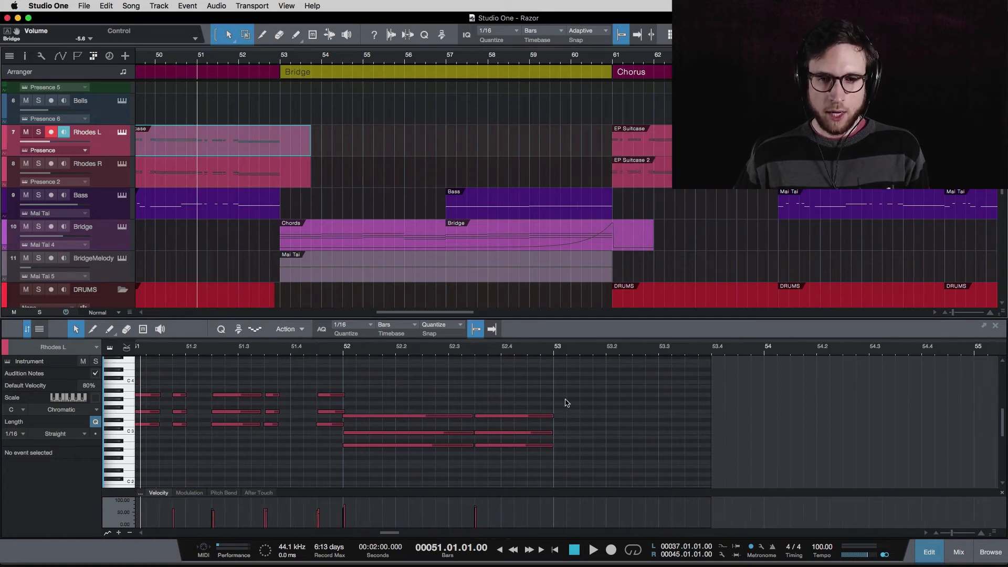
{"action": "scroll", "coordinate": [567, 403], "scroll_direction": "right", "scroll_amount": 3}
{"action": "left_click_drag", "start_coordinate": [461, 397], "coordinate": [455, 454]}
{"action": "key", "text": "d"}
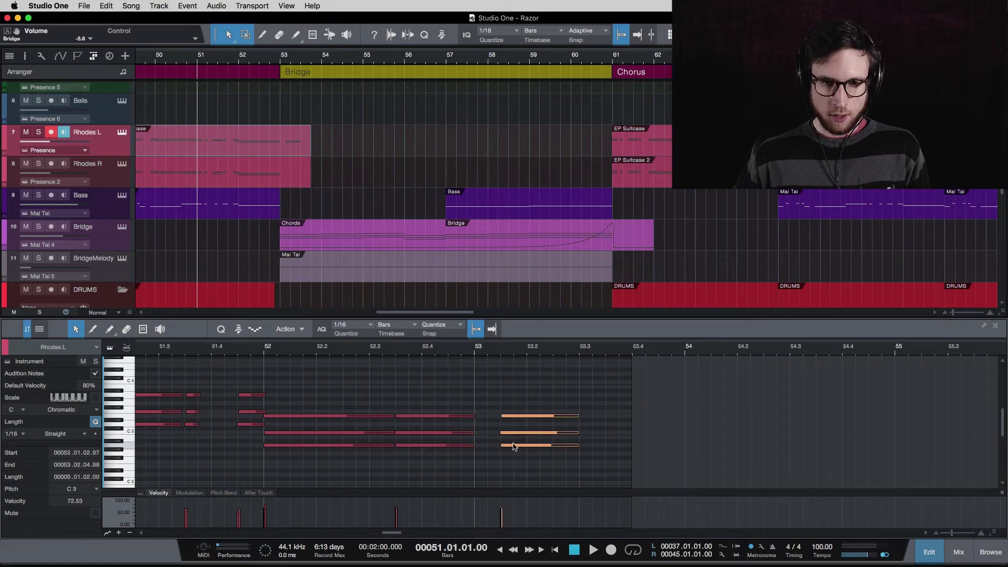
{"action": "left_click_drag", "start_coordinate": [513, 446], "coordinate": [493, 438]}
{"action": "left_click", "coordinate": [490, 458]}
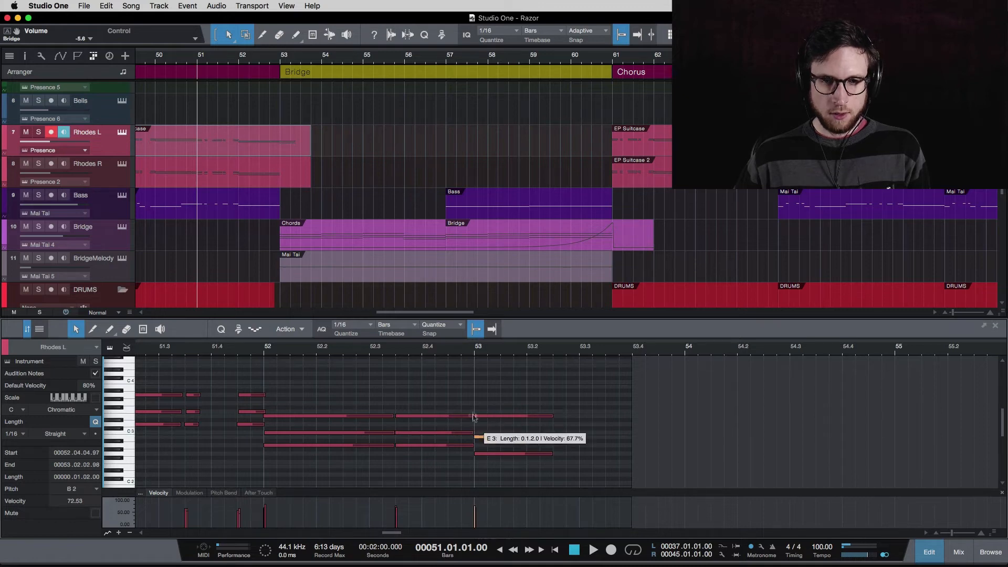
{"action": "left_click", "coordinate": [473, 417]}
{"action": "left_click_drag", "start_coordinate": [473, 418], "coordinate": [470, 420]}
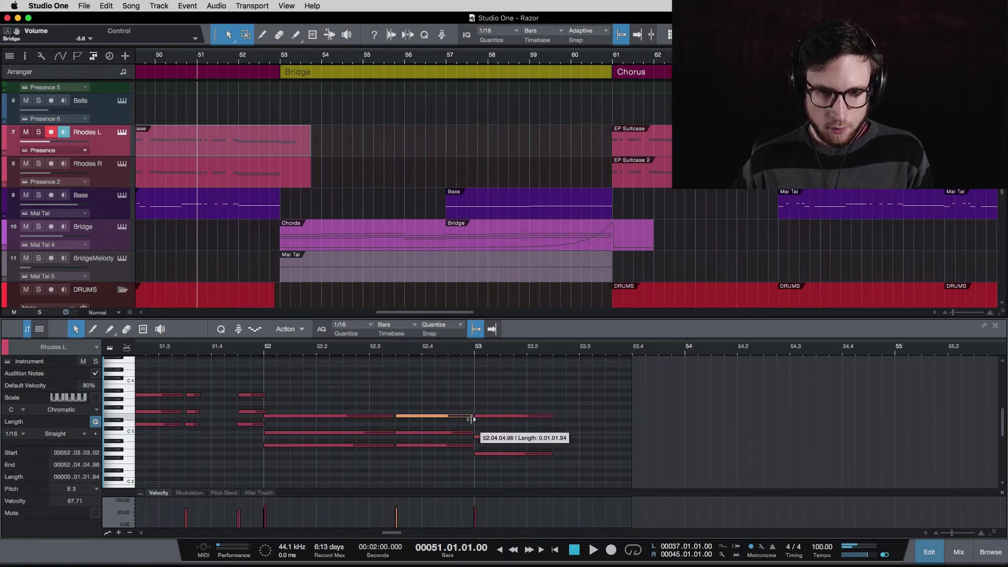
- Duplicate the last Rhodes R chord to bar 53, lower its top two notes, trim the preceding E 2 slightly, and audition from bar 51
{"action": "left_click", "coordinate": [271, 181]}
{"action": "left_click_drag", "start_coordinate": [589, 395], "coordinate": [559, 447]}
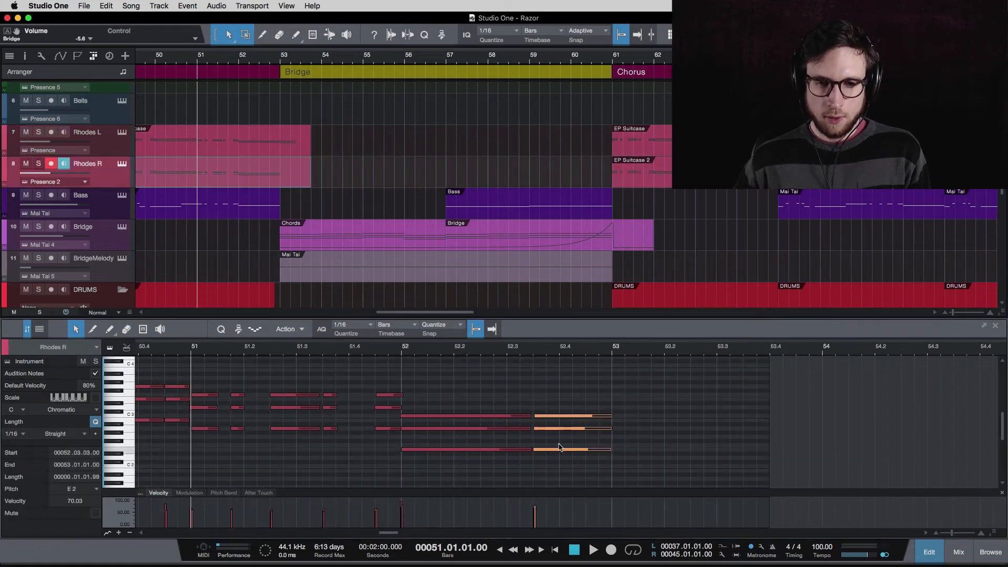
{"action": "key", "text": "d"}
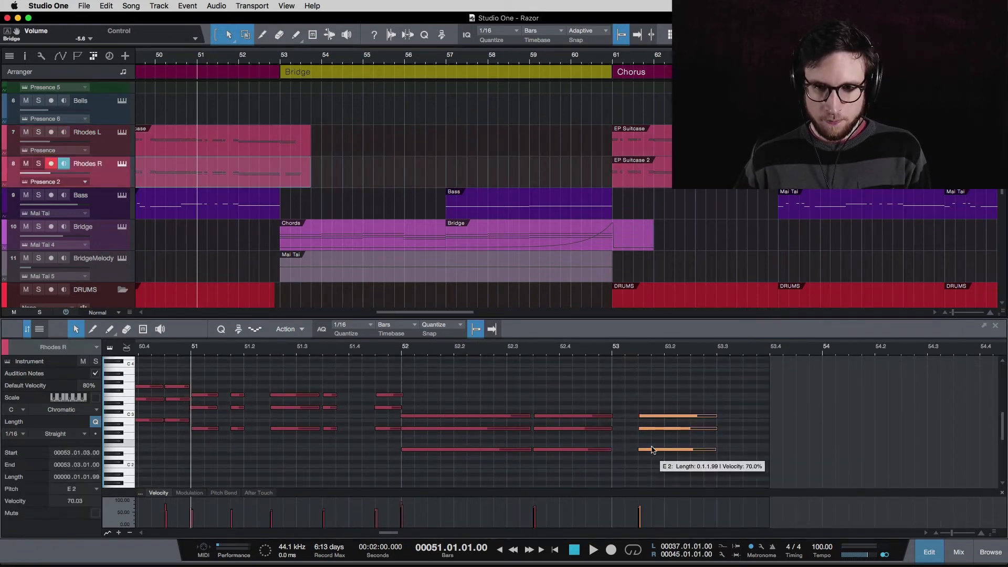
{"action": "left_click", "coordinate": [631, 453]}
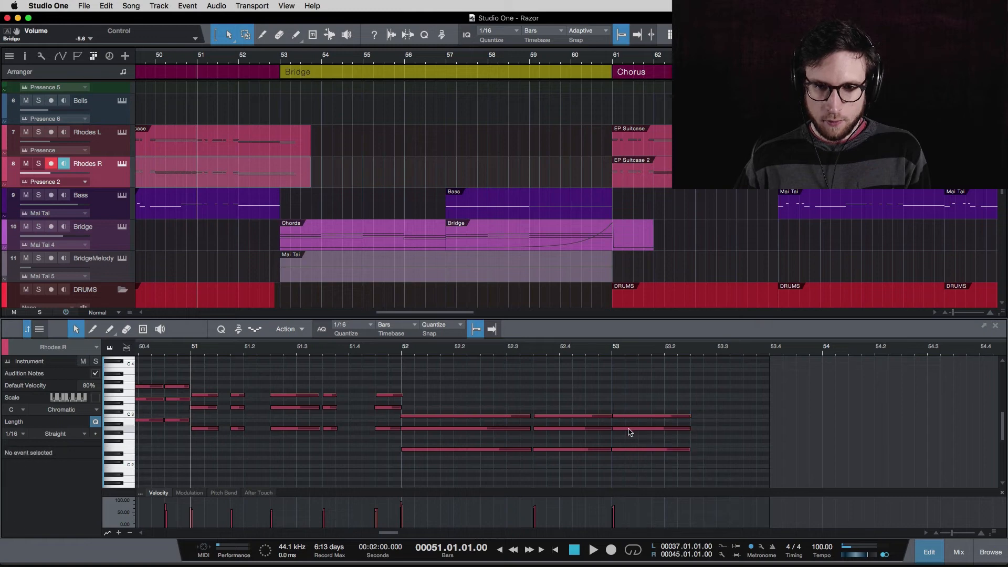
{"action": "left_click_drag", "start_coordinate": [631, 453], "coordinate": [609, 451]}
{"action": "left_click", "coordinate": [610, 451]}
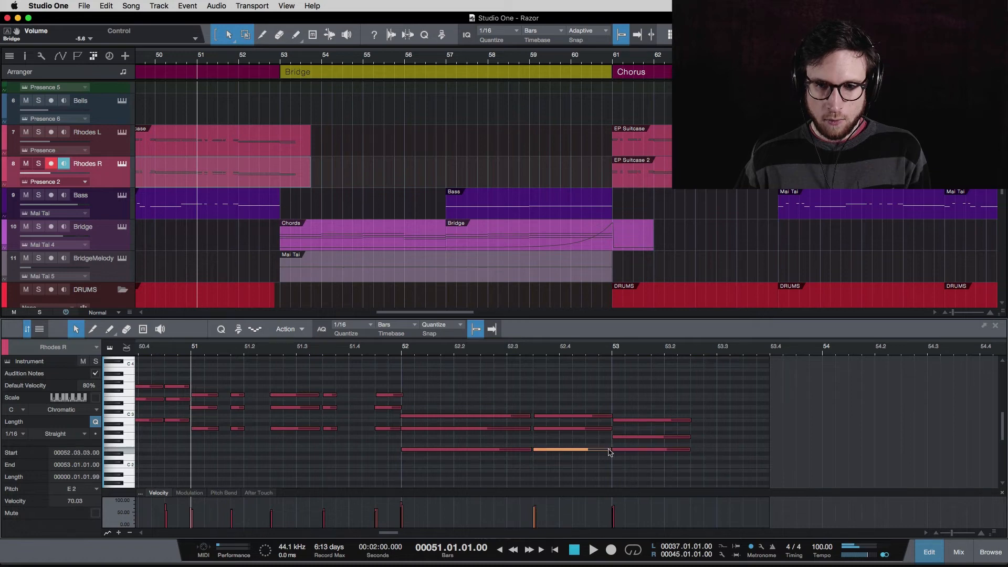
{"action": "left_click_drag", "start_coordinate": [609, 451], "coordinate": [610, 451]}
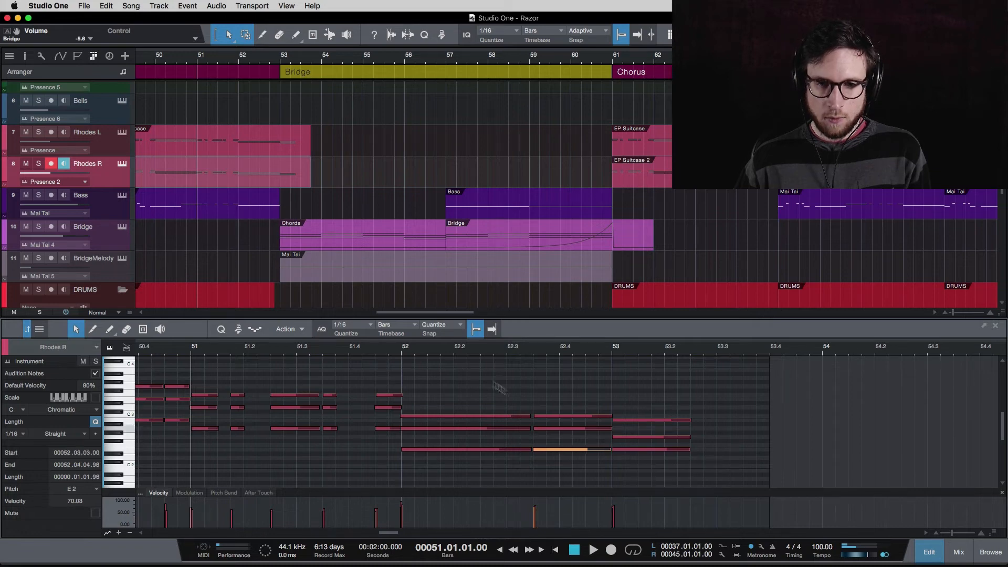
{"action": "key", "text": "space"}
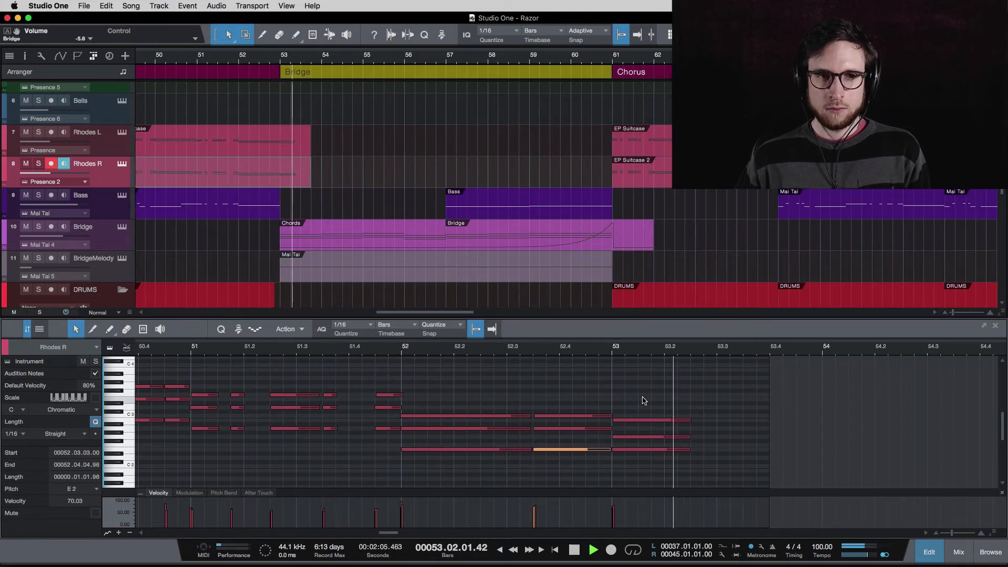
{"action": "key", "text": "space"}
- Lower the bar 53 Rhodes R chord's velocity to about 23%, extend the clip and chord to cover bar 53, and play it back
{"action": "left_click_drag", "start_coordinate": [645, 401], "coordinate": [613, 527]}
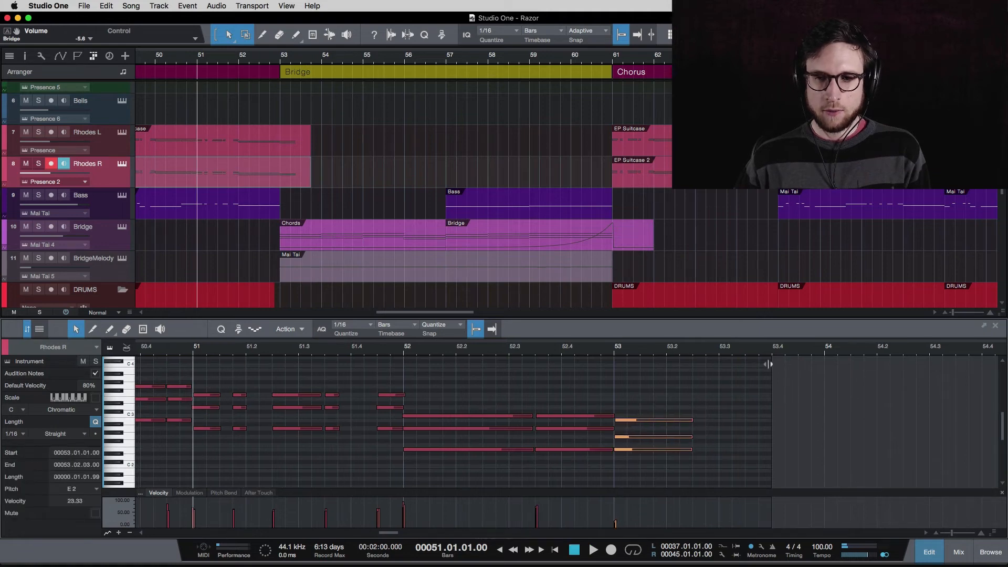
{"action": "left_click_drag", "start_coordinate": [768, 364], "coordinate": [954, 368]}
{"action": "left_click_drag", "start_coordinate": [693, 450], "coordinate": [813, 445]}
{"action": "left_click", "coordinate": [612, 350]}
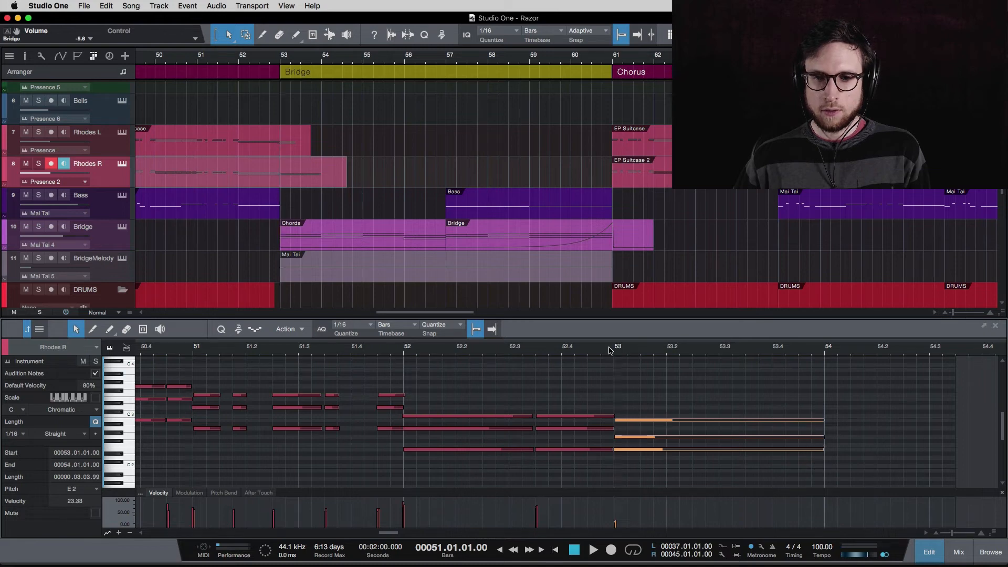
{"action": "key", "text": "space"}
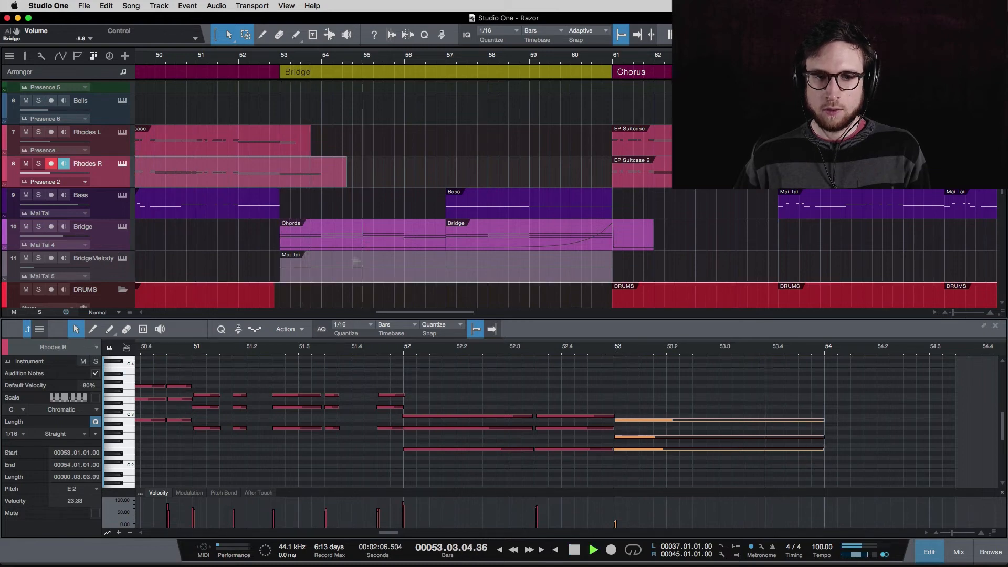
{"action": "key", "text": "space"}
- Lower the bar 53 Rhodes L chord's velocity to about 28%, extend the clip and chord to bar 54, and play it back
{"action": "left_click", "coordinate": [295, 150]}
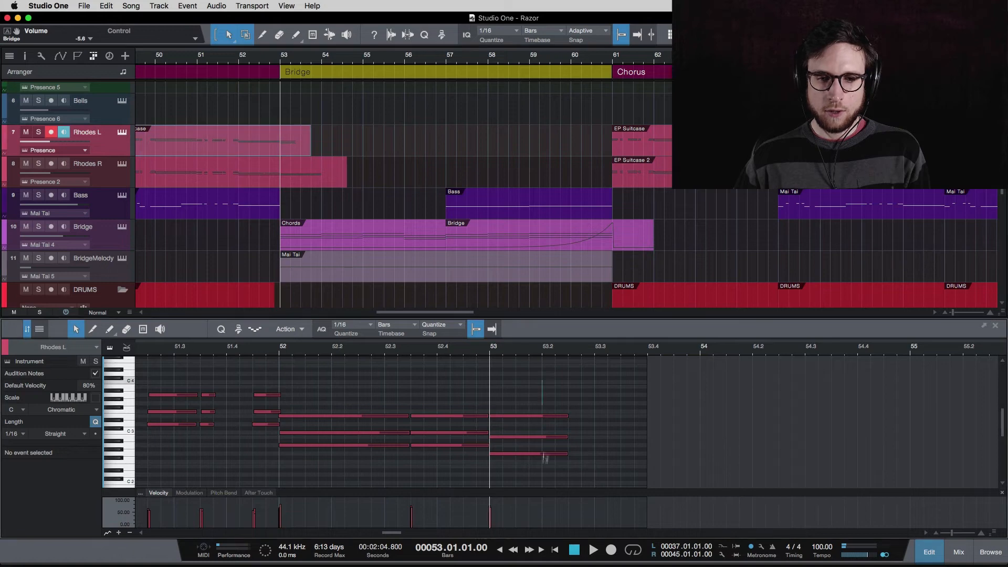
{"action": "left_click_drag", "start_coordinate": [491, 520], "coordinate": [491, 527]}
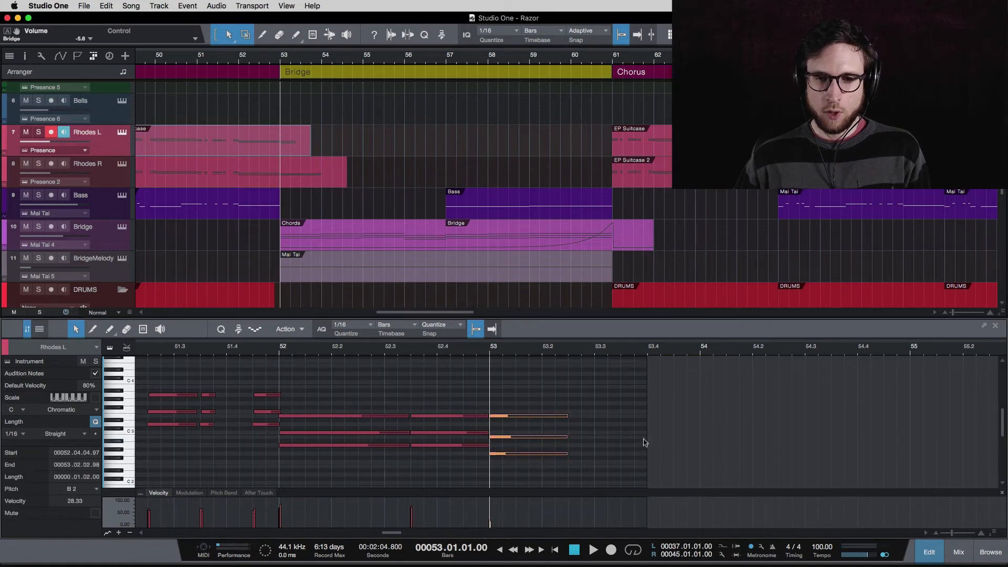
{"action": "left_click_drag", "start_coordinate": [647, 360], "coordinate": [700, 375]}
{"action": "left_click_drag", "start_coordinate": [570, 453], "coordinate": [698, 454]}
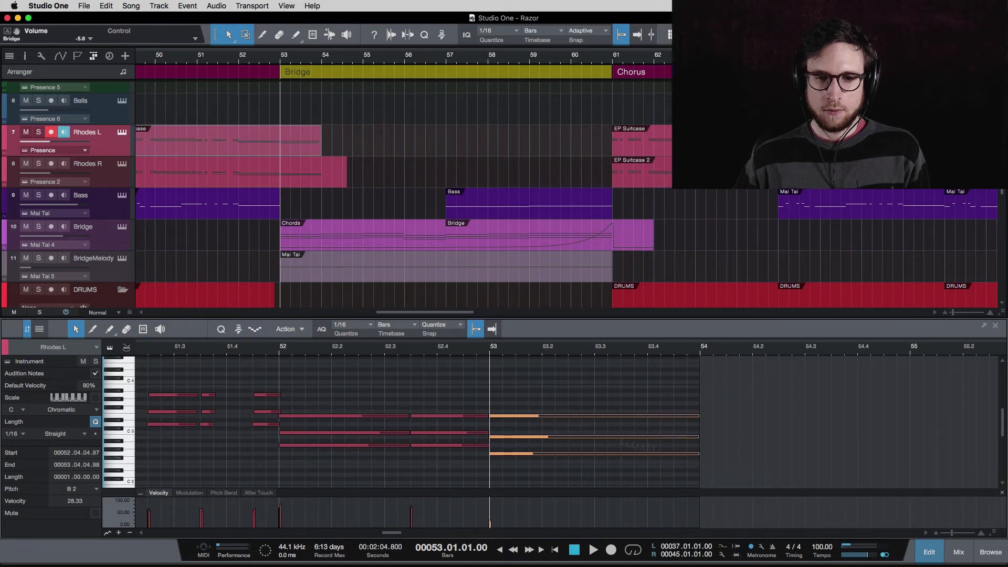
{"action": "left_click", "coordinate": [281, 348]}
{"action": "key", "text": "space"}
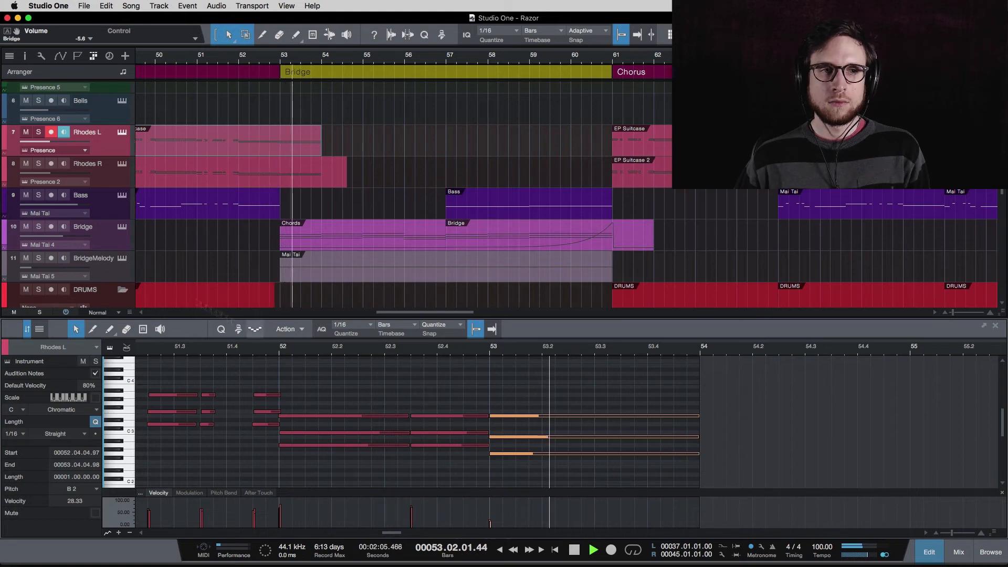
{"action": "key", "text": "space"}
- Solo Rhodes L and Rhodes R to audition their ending from bar 52, and clear the solos to hear the full mix
{"action": "left_click", "coordinate": [38, 133]}
{"action": "left_click", "coordinate": [38, 165]}
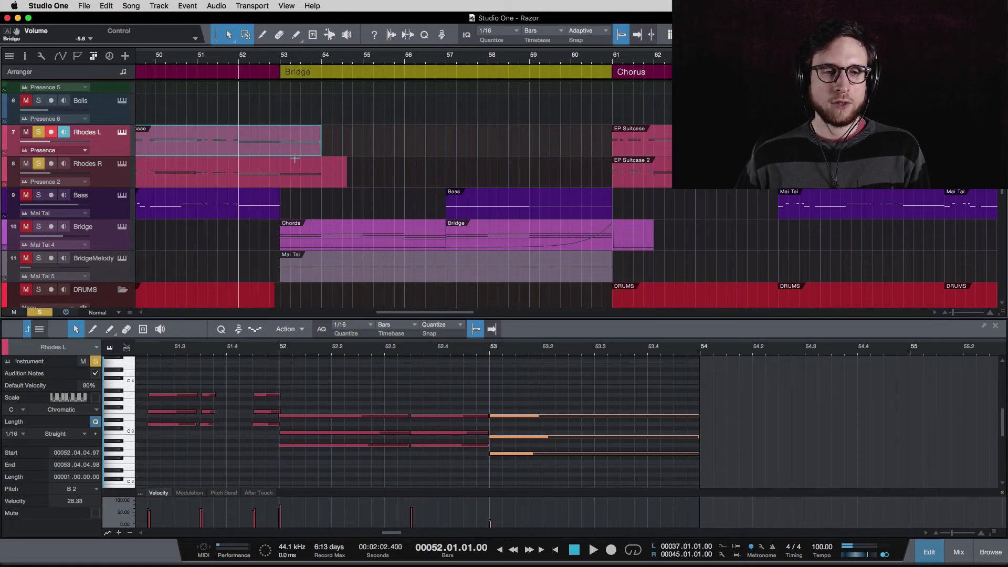
{"action": "key", "text": "space"}
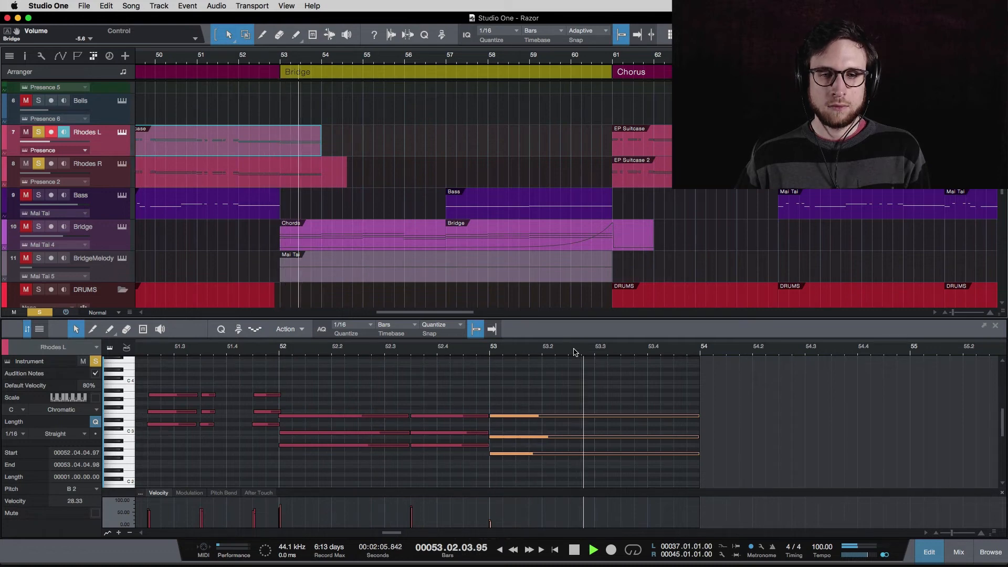
{"action": "key", "text": "space"}
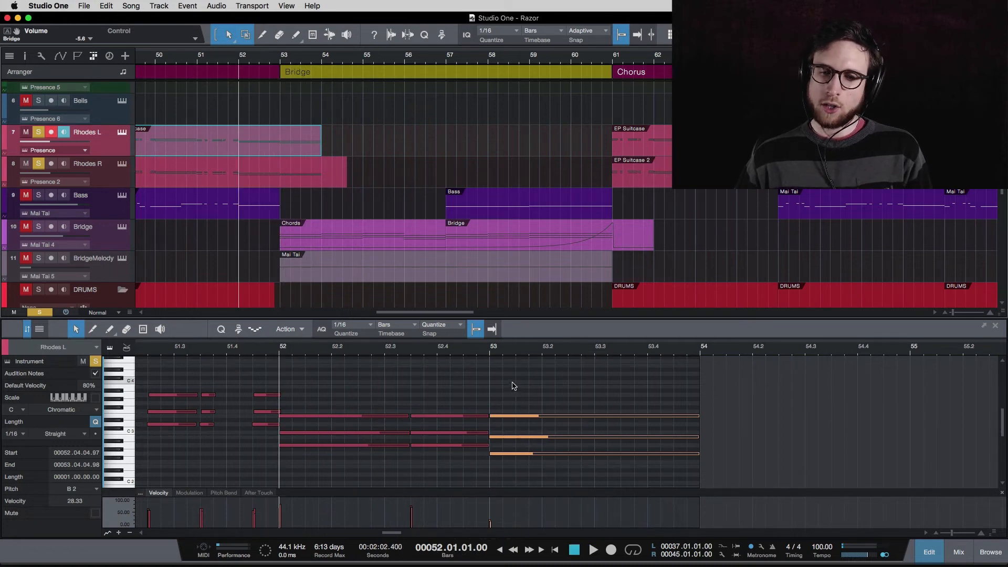
{"action": "key", "text": "space"}
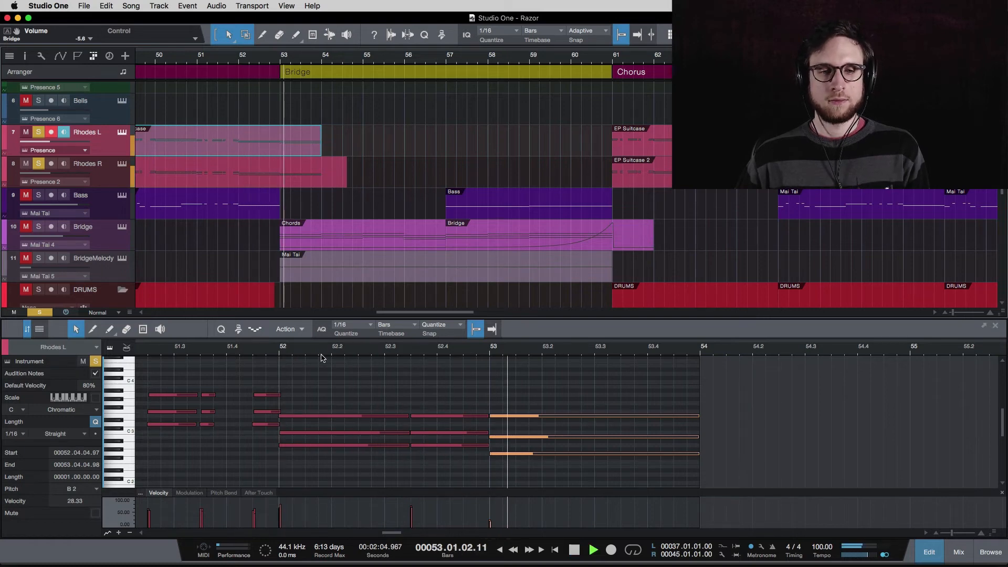
{"action": "key", "text": "space"}
{"action": "left_click", "coordinate": [38, 162]}
{"action": "key", "text": "space"}
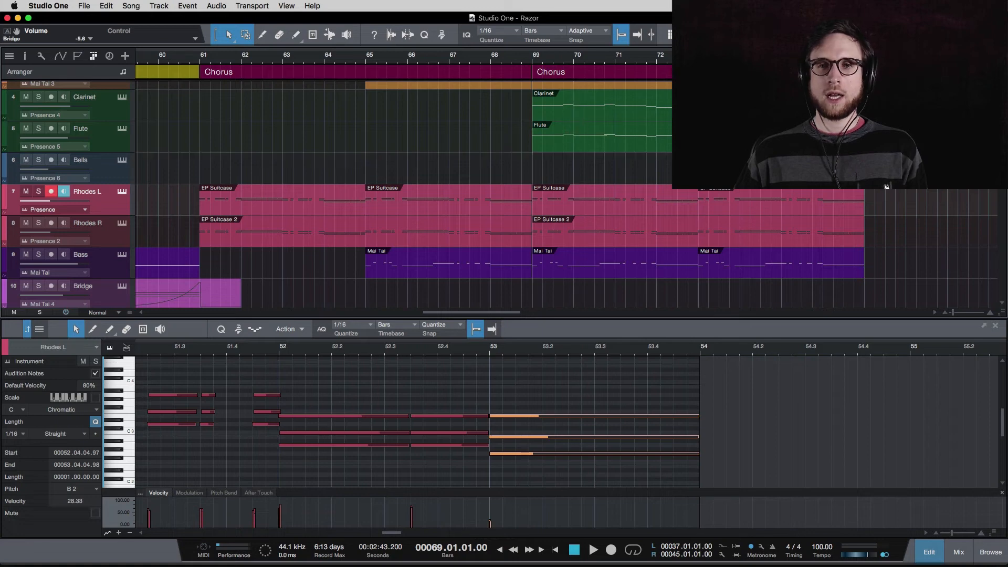
- Audition the second Chorus after the Bridge from bar 69, with the Clarinet and Flute tracks in view
{"action": "scroll", "coordinate": [499, 194], "scroll_direction": "up", "scroll_amount": 4}
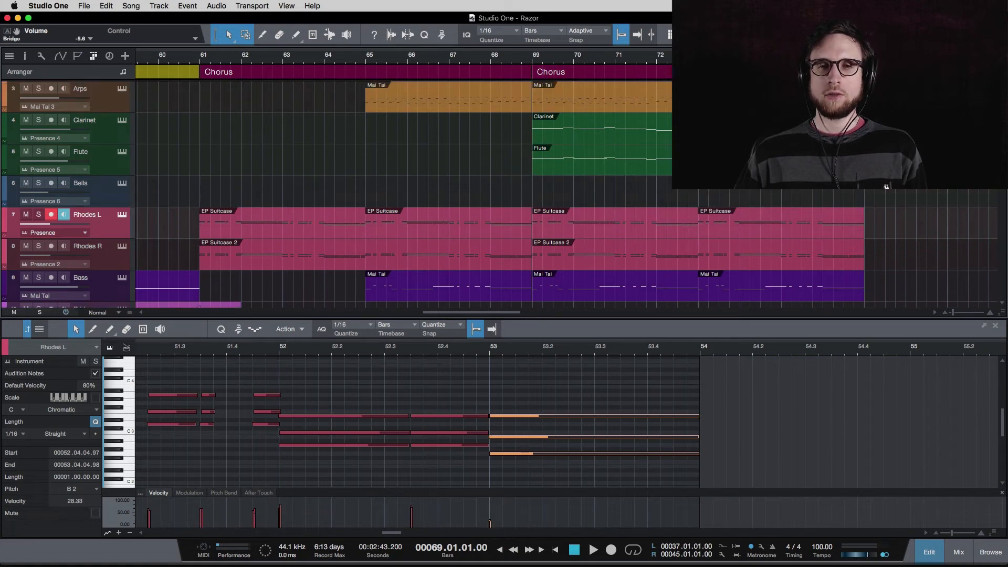
{"action": "key", "text": "space"}
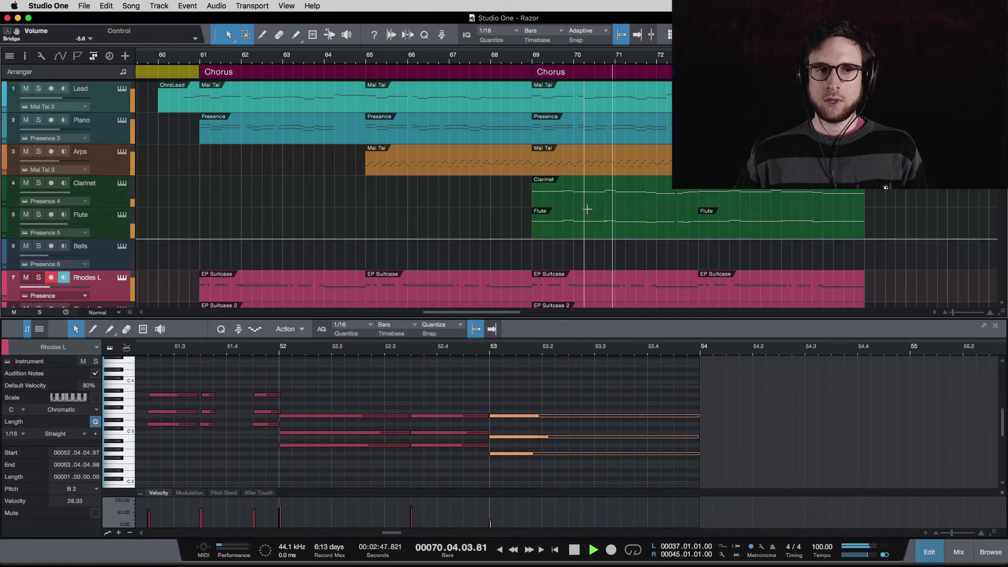
{"action": "key", "text": "space"}
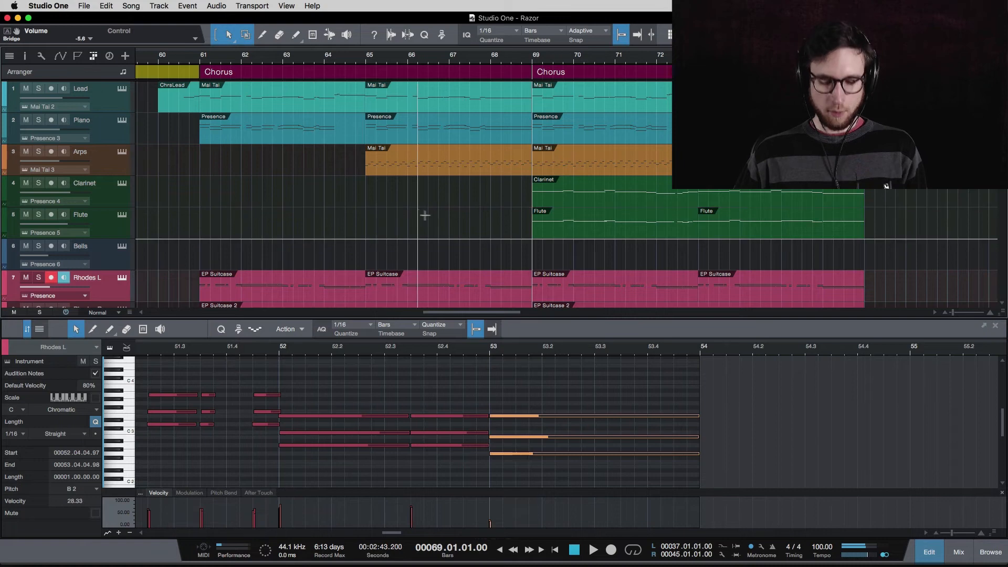
- Show the automation and mixer, and add Clarinet volume points that ramp down to -7.5 dB just before bar 69
{"action": "key", "text": "a"}
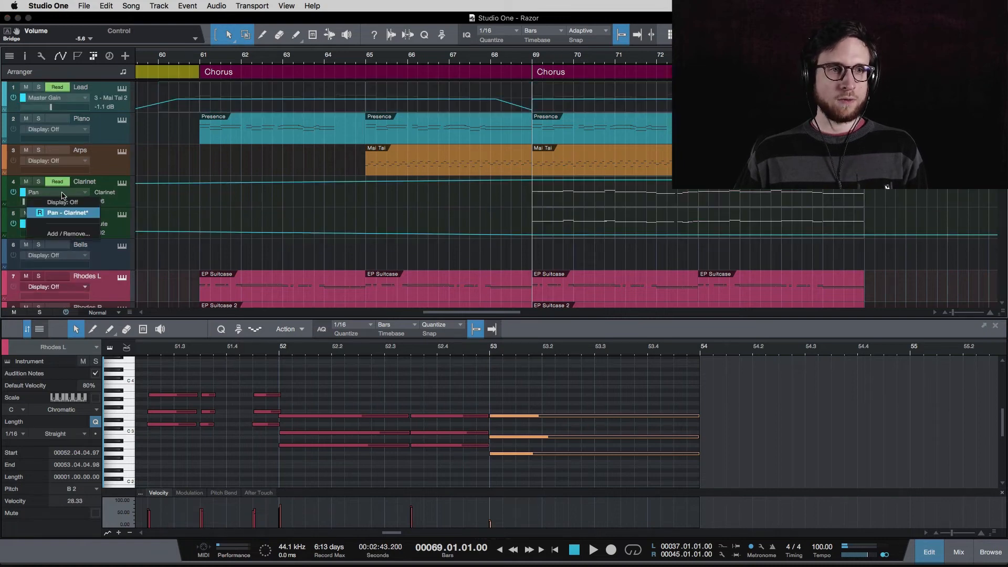
{"action": "left_click", "coordinate": [956, 551]}
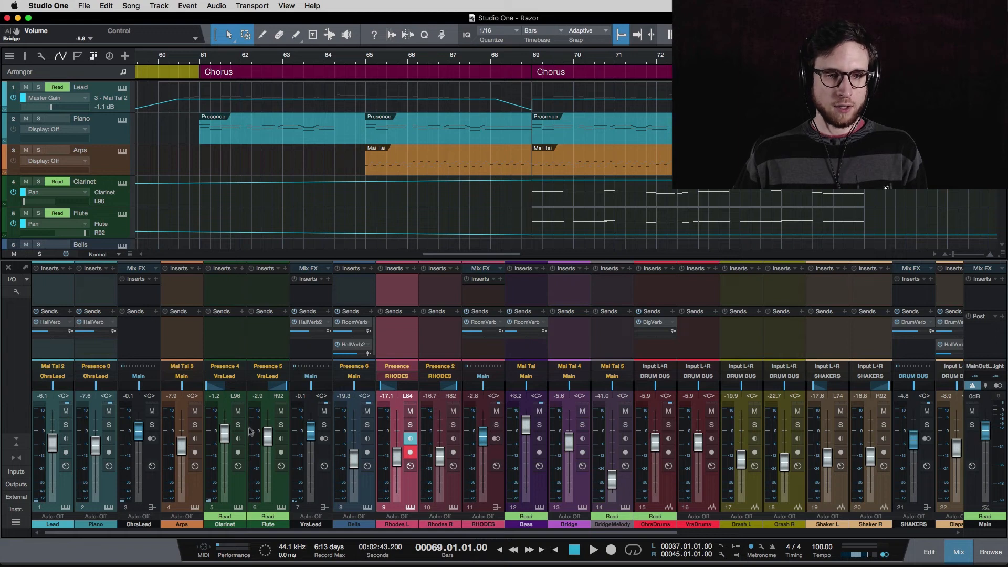
{"action": "left_click", "coordinate": [229, 434]}
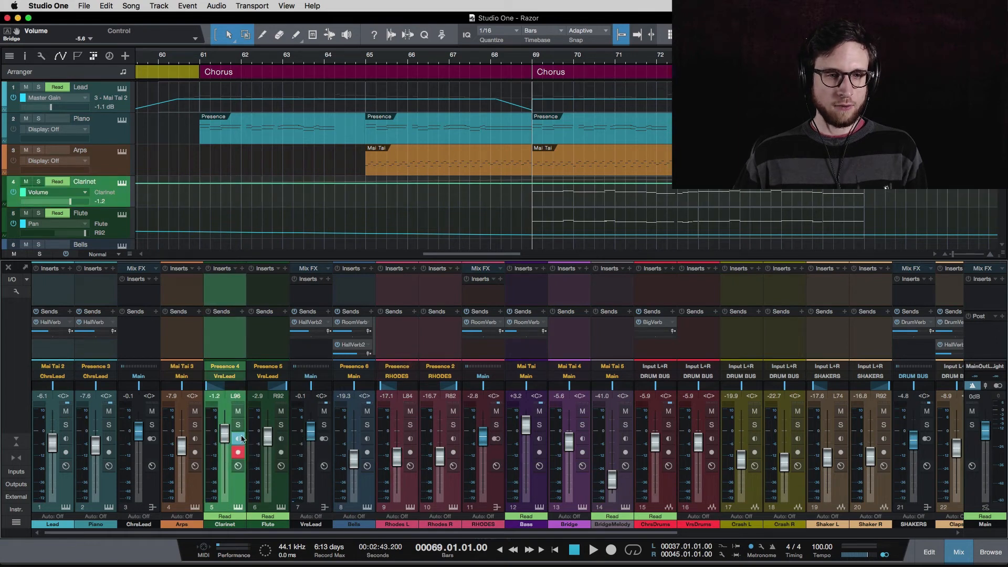
{"action": "left_click", "coordinate": [492, 184]}
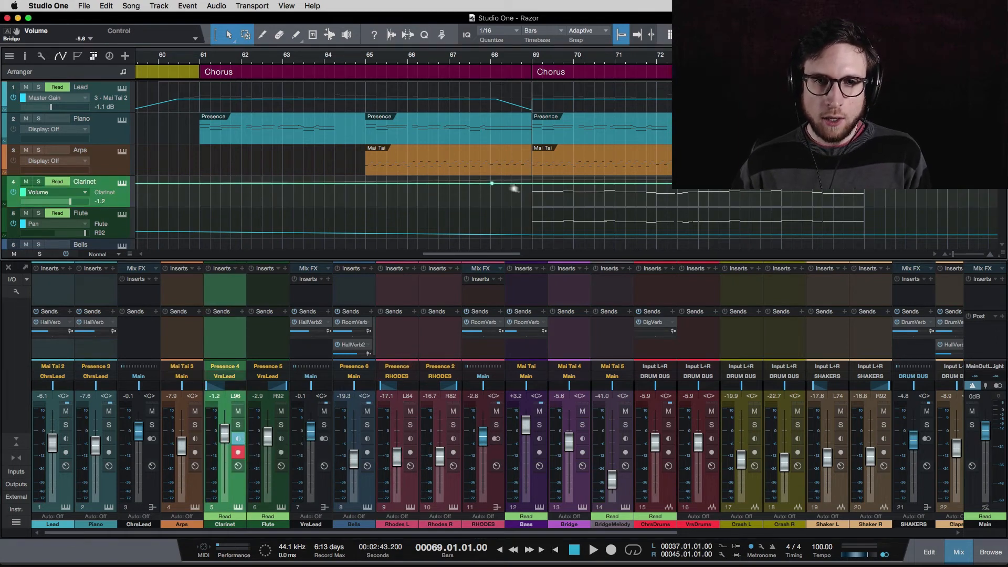
{"action": "left_click_drag", "start_coordinate": [519, 188], "coordinate": [522, 191]}
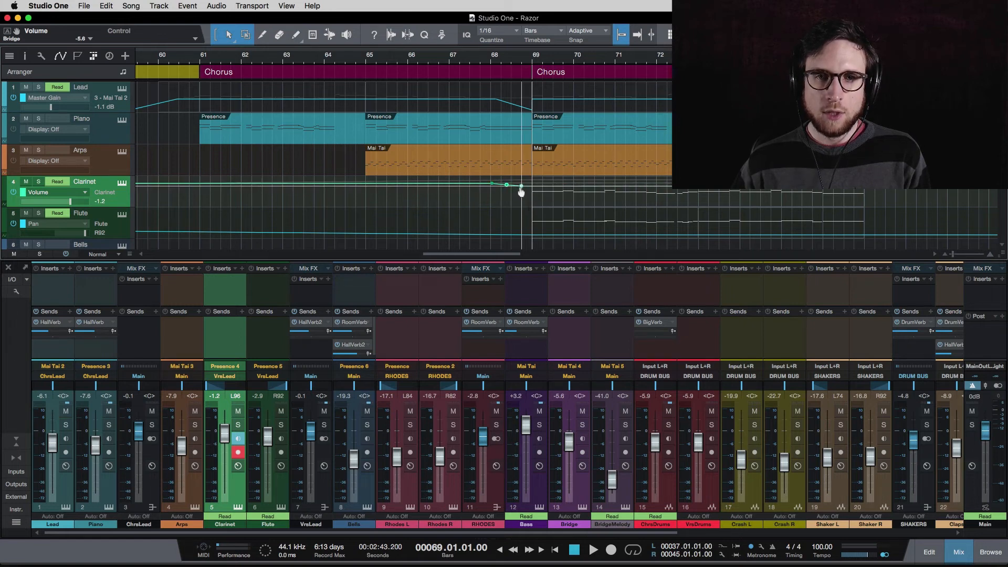
- Play the Chorus from bar 69 and briefly mute the Flute to judge the Clarinet's level in the mix
{"action": "key", "text": "space"}
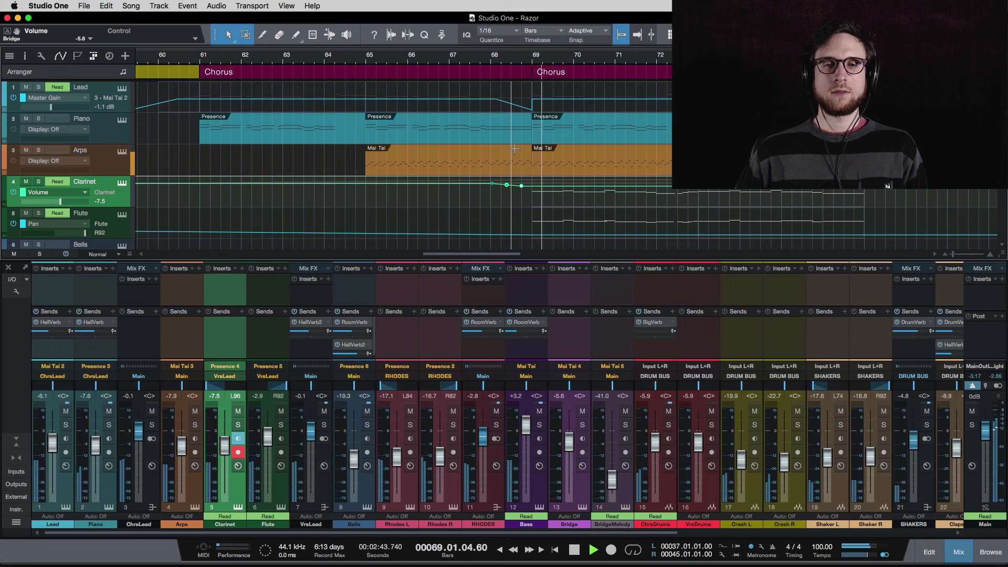
{"action": "left_click", "coordinate": [25, 213]}
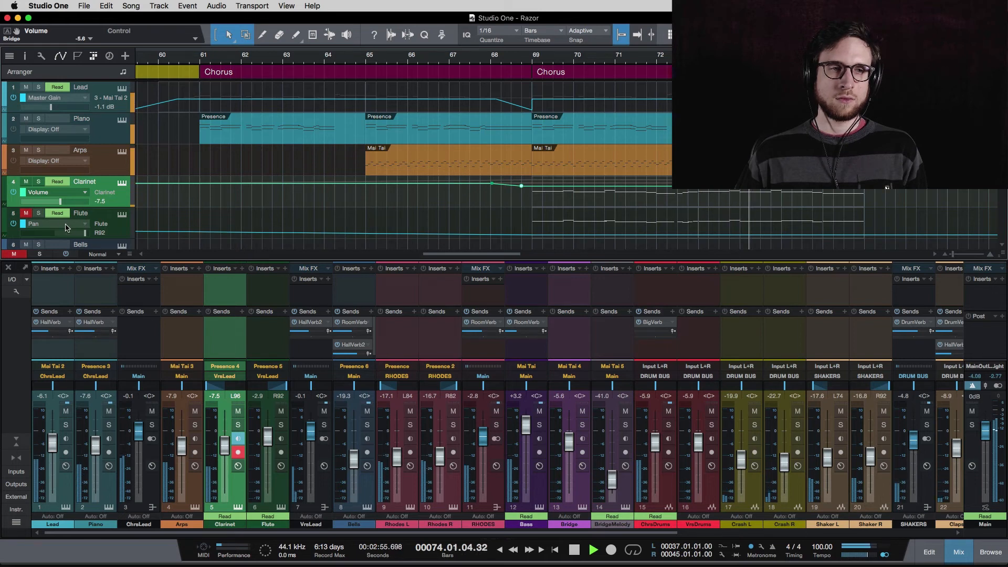
{"action": "key", "text": "space"}
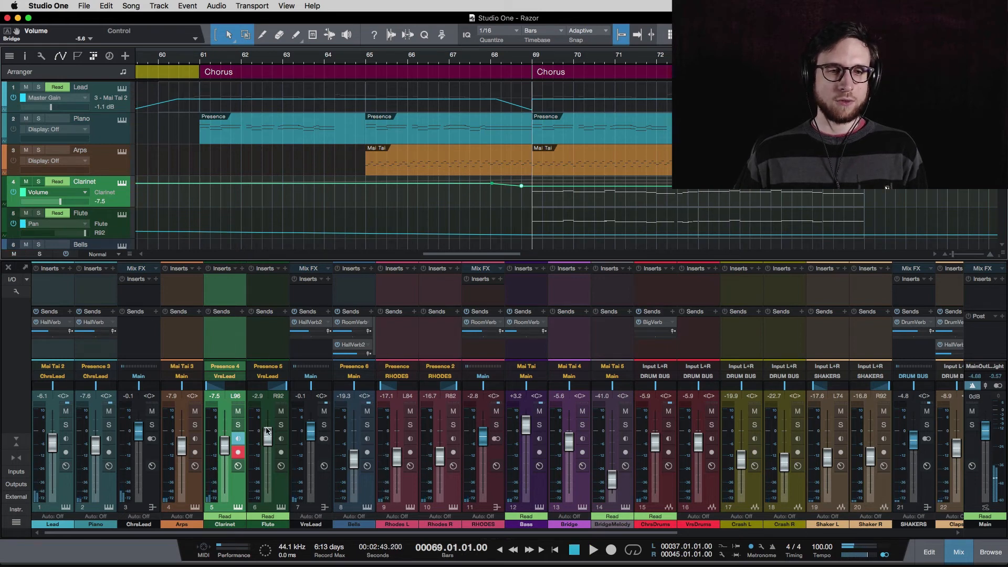
- Ramp the Flute's volume automation down to -7.5 dB just before bar 69 and play the Chorus
{"action": "left_click", "coordinate": [266, 430]}
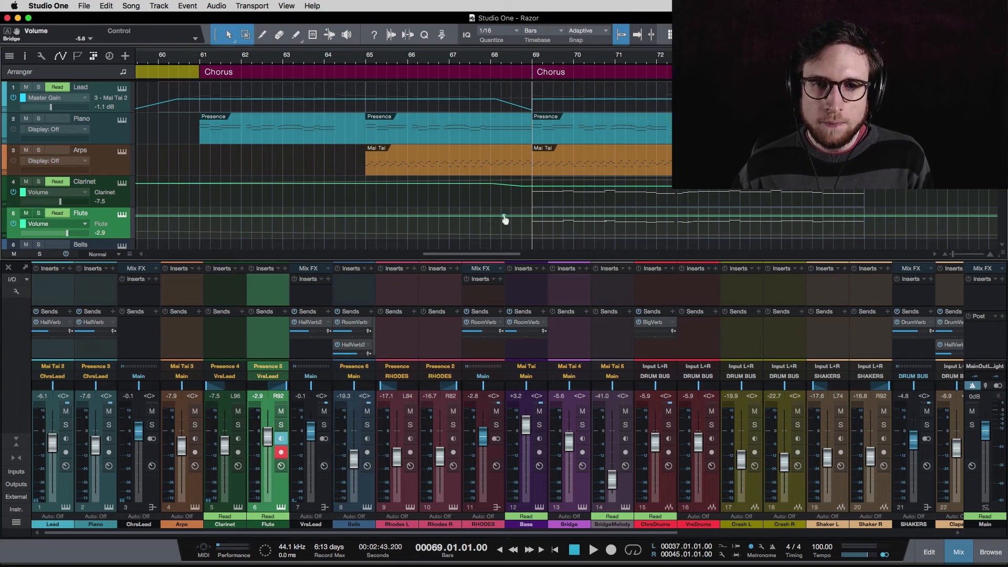
{"action": "left_click_drag", "start_coordinate": [520, 217], "coordinate": [521, 223]}
{"action": "key", "text": "space"}
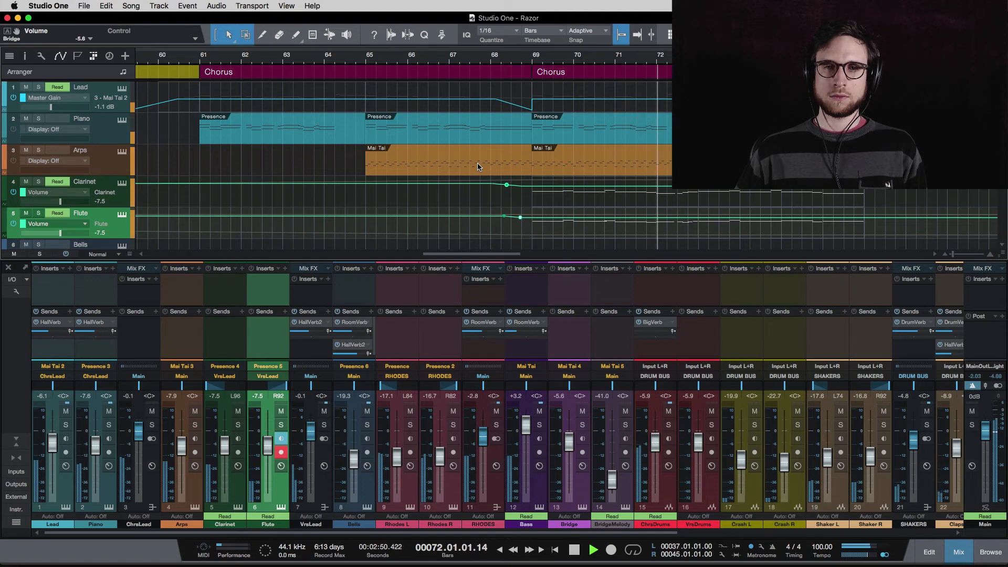
- Play the Chorus from bar 66 and follow the Flute, Rhodes, Bass and BridgeMelody tracks through the bar 69 transition
{"action": "scroll", "coordinate": [504, 109], "scroll_direction": "down", "scroll_amount": 4}
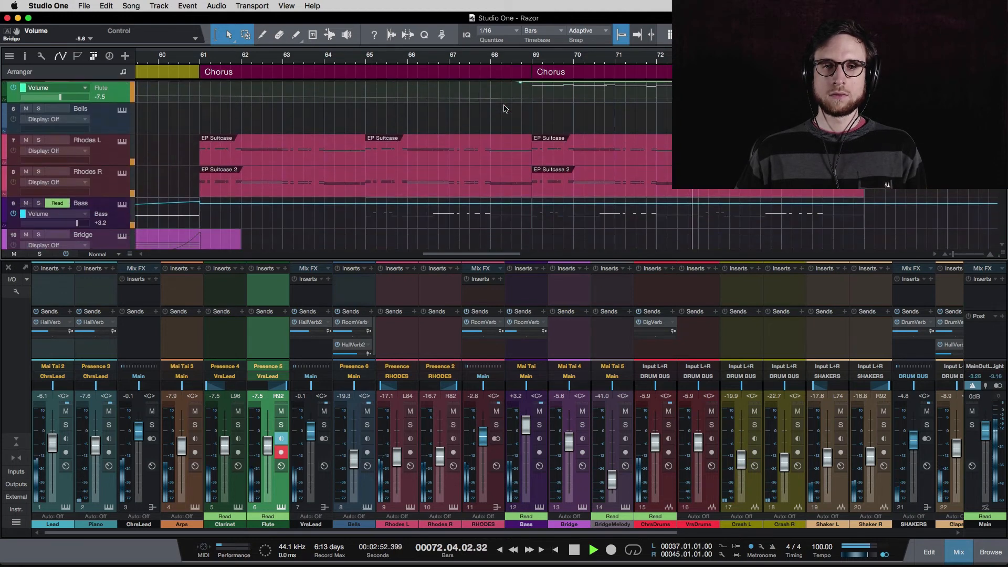
{"action": "left_click", "coordinate": [405, 63]}
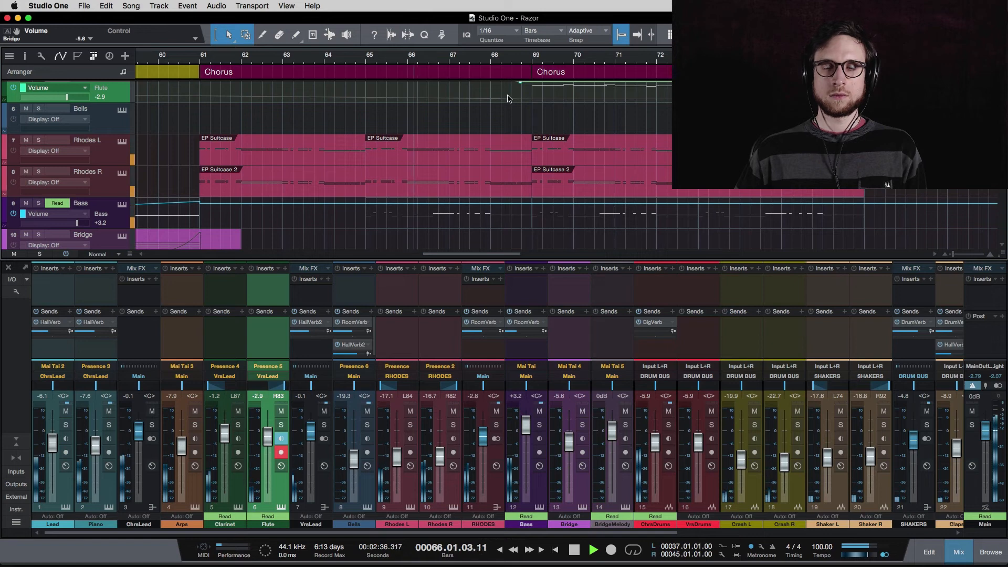
{"action": "scroll", "coordinate": [533, 114], "scroll_direction": "up", "scroll_amount": 1}
{"action": "scroll", "coordinate": [533, 113], "scroll_direction": "up", "scroll_amount": 1}
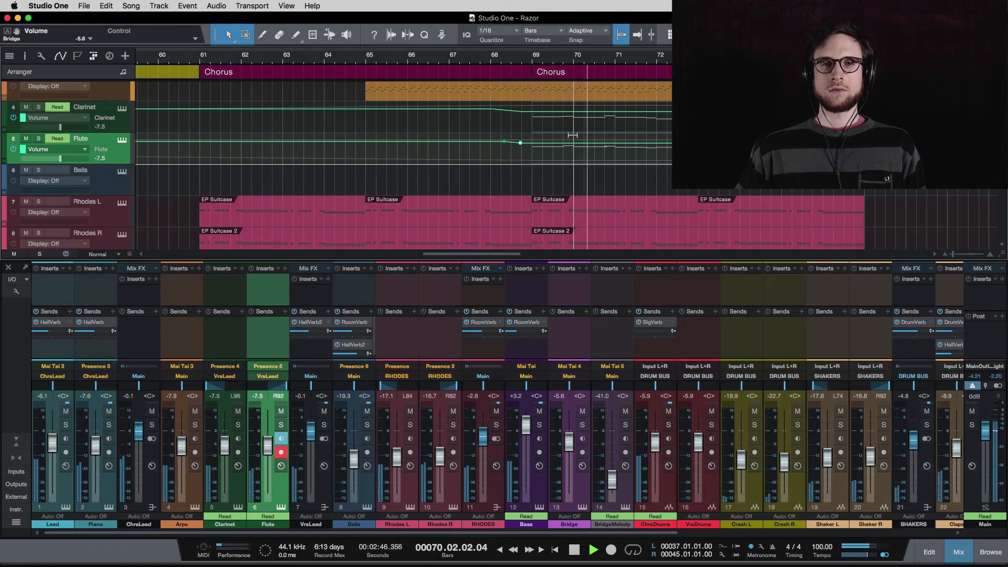
{"action": "scroll", "coordinate": [573, 142], "scroll_direction": "down", "scroll_amount": 6}
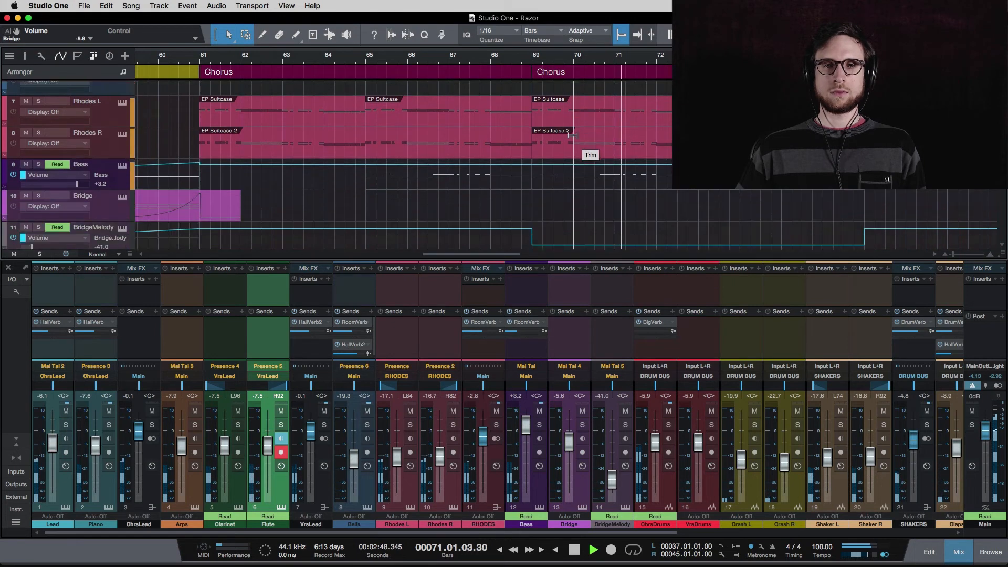
{"action": "scroll", "coordinate": [573, 154], "scroll_direction": "down", "scroll_amount": 2}
- Hide the automation and replay the transition from bar 67, looking through the drum, claps and effect tracks
{"action": "key", "text": "a"}
{"action": "key", "text": "space"}
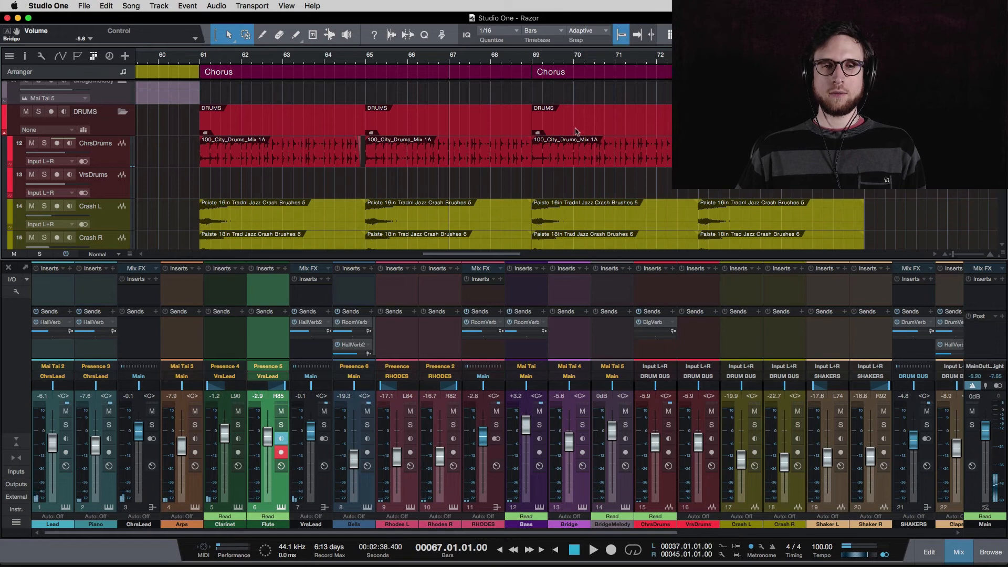
{"action": "key", "text": "space"}
{"action": "scroll", "coordinate": [574, 142], "scroll_direction": "down", "scroll_amount": 8}
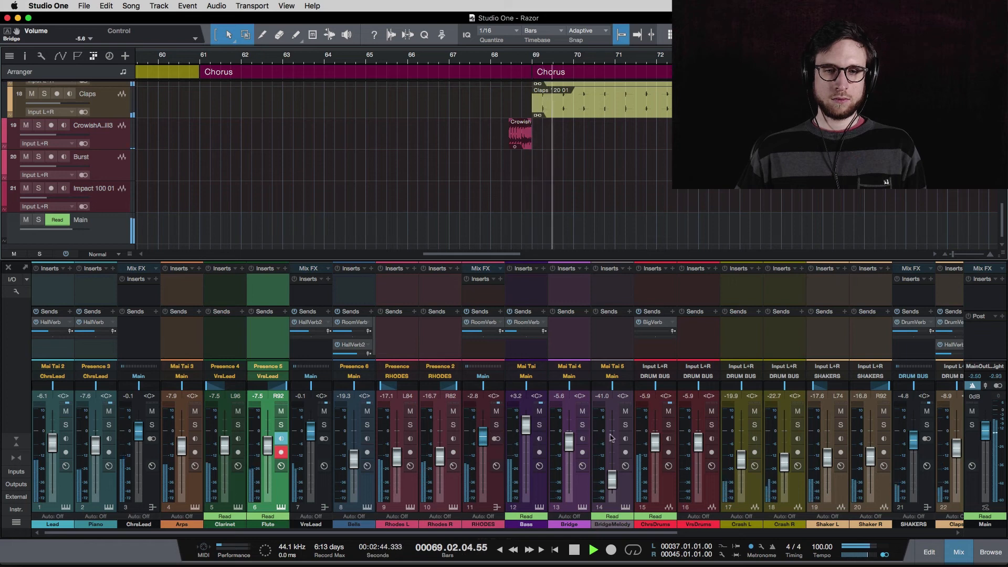
{"action": "key", "text": "space"}
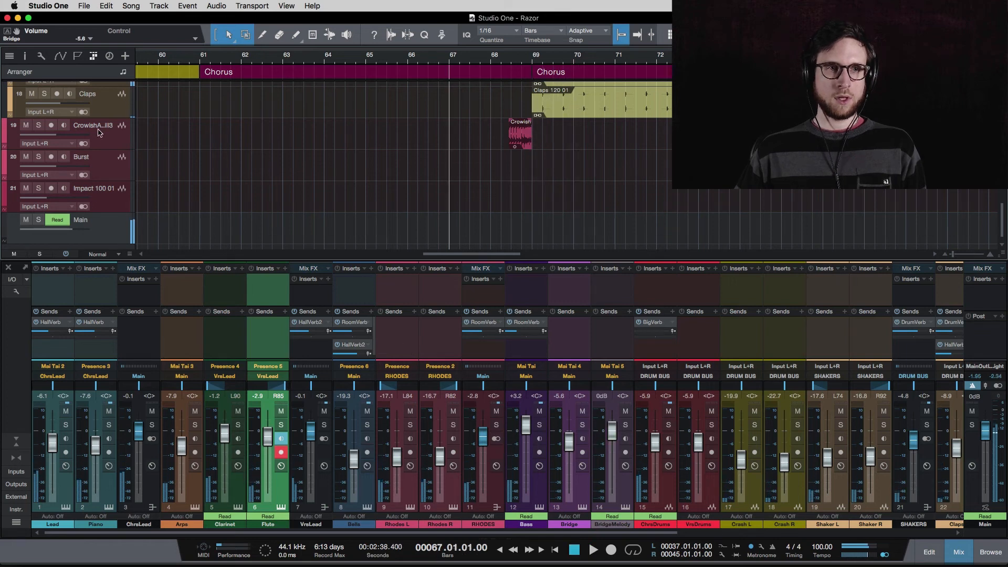
- Rename the Crowish audio track to Fill and place it with the drum tracks above Crash L
{"action": "left_click", "coordinate": [99, 132]}
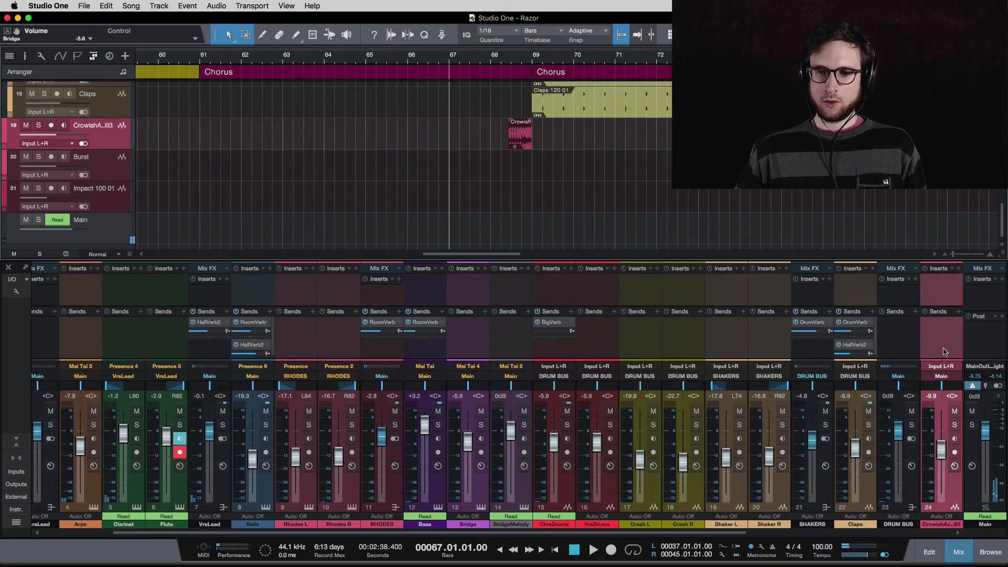
{"action": "scroll", "coordinate": [942, 352], "scroll_direction": "right", "scroll_amount": 2}
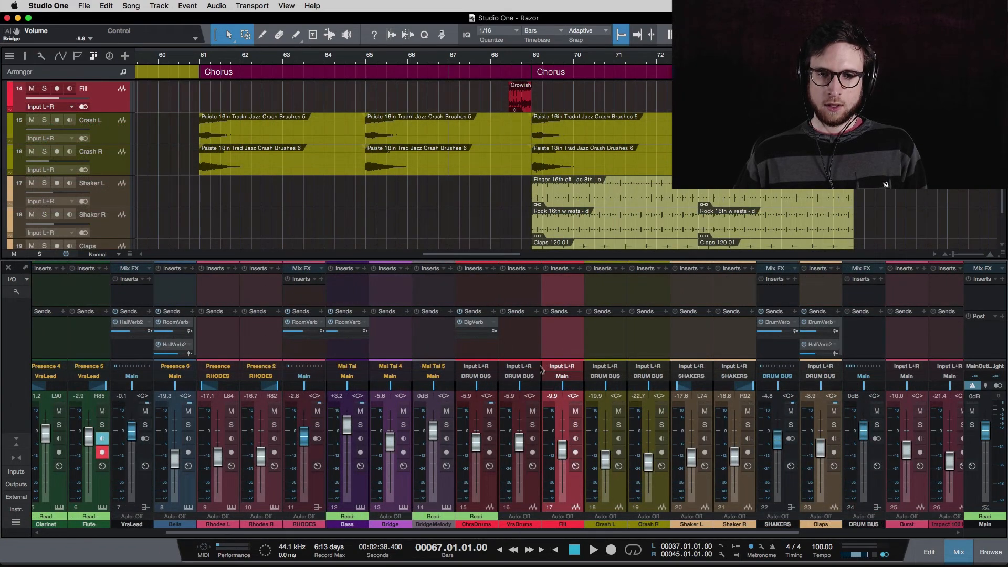
- Play from bar 67 and raise the Fill track's volume to -7.3 dB
{"action": "key", "text": "space"}
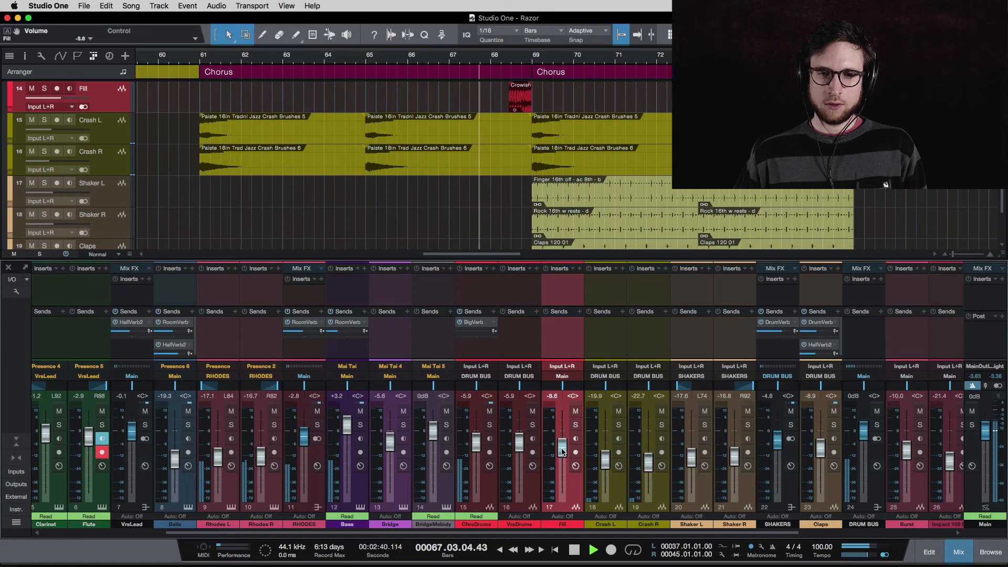
{"action": "left_click_drag", "start_coordinate": [561, 451], "coordinate": [562, 449]}
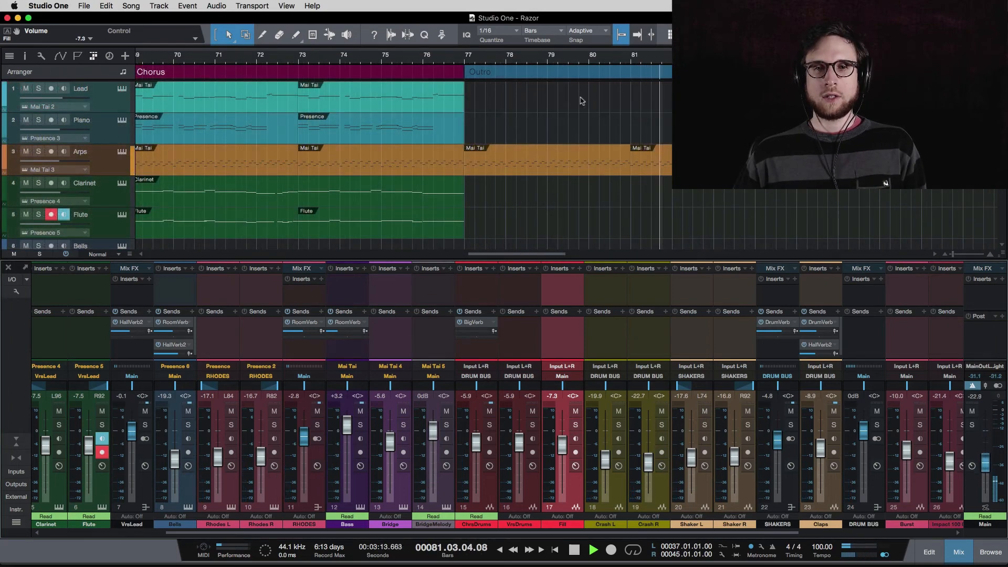
{"action": "key", "text": "space"}
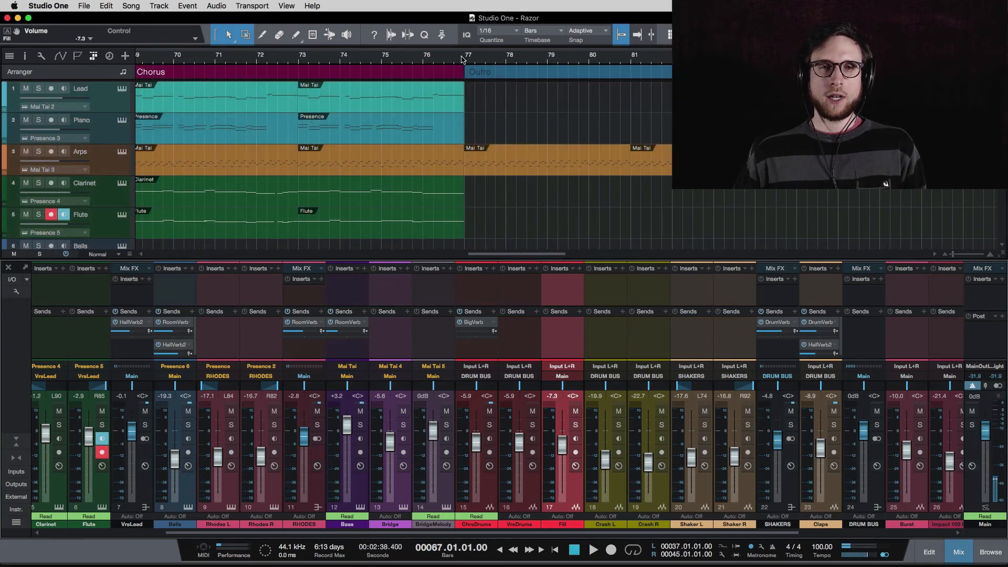
- Add a HallVerb send to the Arps channel and play the Outro from bar 77
{"action": "left_click", "coordinate": [463, 59]}
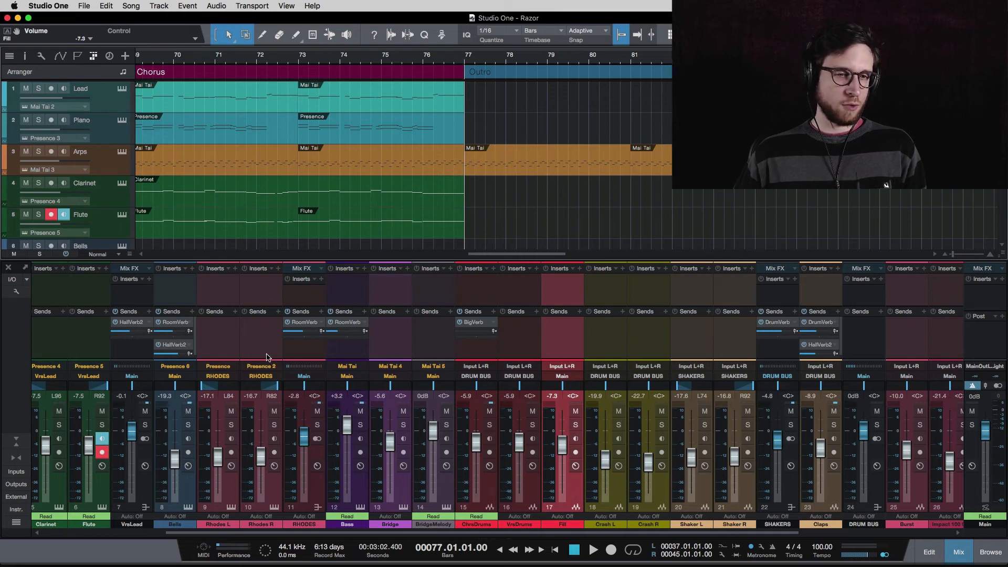
{"action": "scroll", "coordinate": [352, 314], "scroll_direction": "left", "scroll_amount": 5}
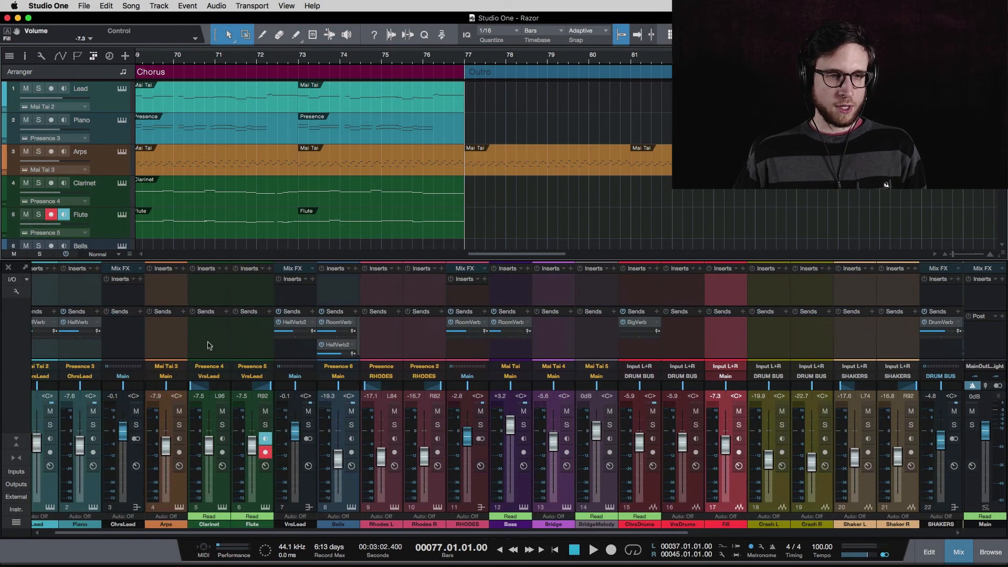
{"action": "left_click", "coordinate": [184, 312]}
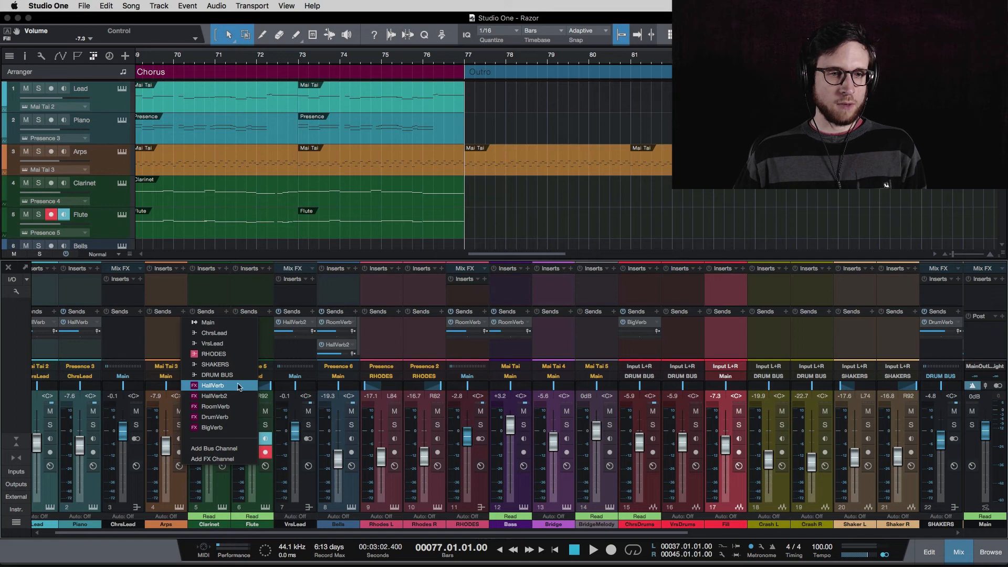
{"action": "left_click", "coordinate": [226, 387]}
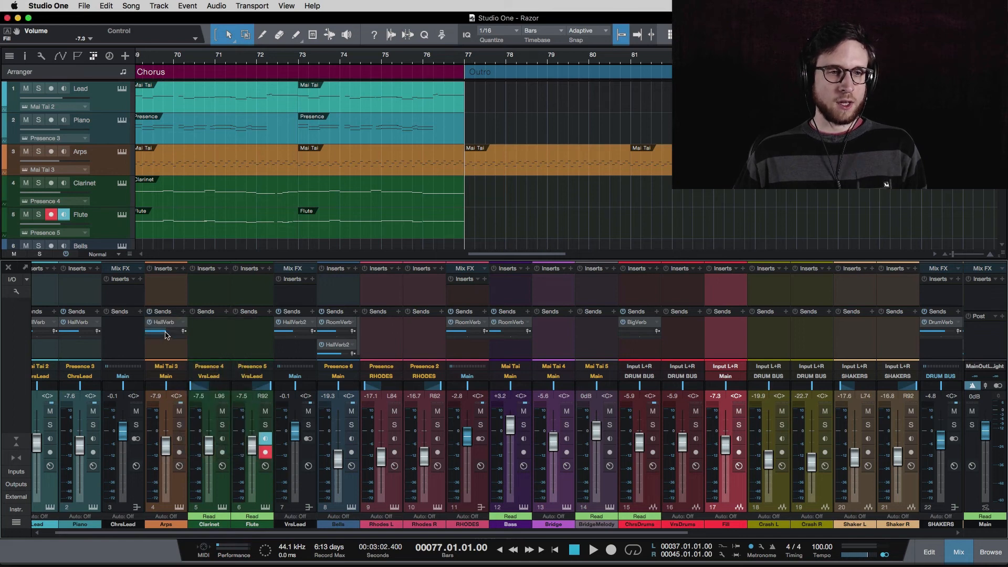
{"action": "key", "text": "space"}
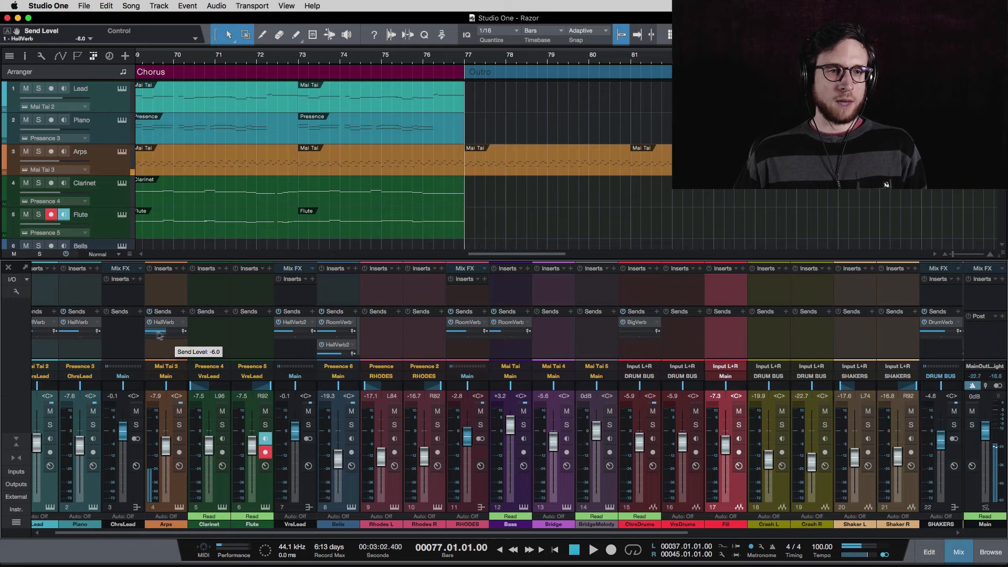
- Lower the Arps' HallVerb send to minus infinity and start its send level automation with a point at bar 77
{"action": "left_click_drag", "start_coordinate": [158, 334], "coordinate": [118, 335]}
{"action": "right_click", "coordinate": [150, 331]}
{"action": "left_click", "coordinate": [179, 338]}
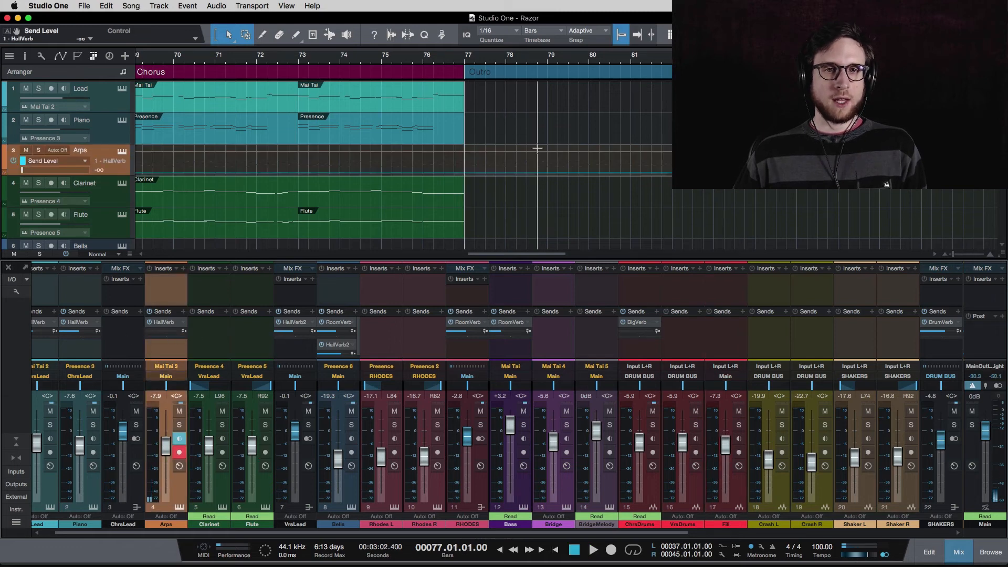
{"action": "left_click", "coordinate": [464, 173]}
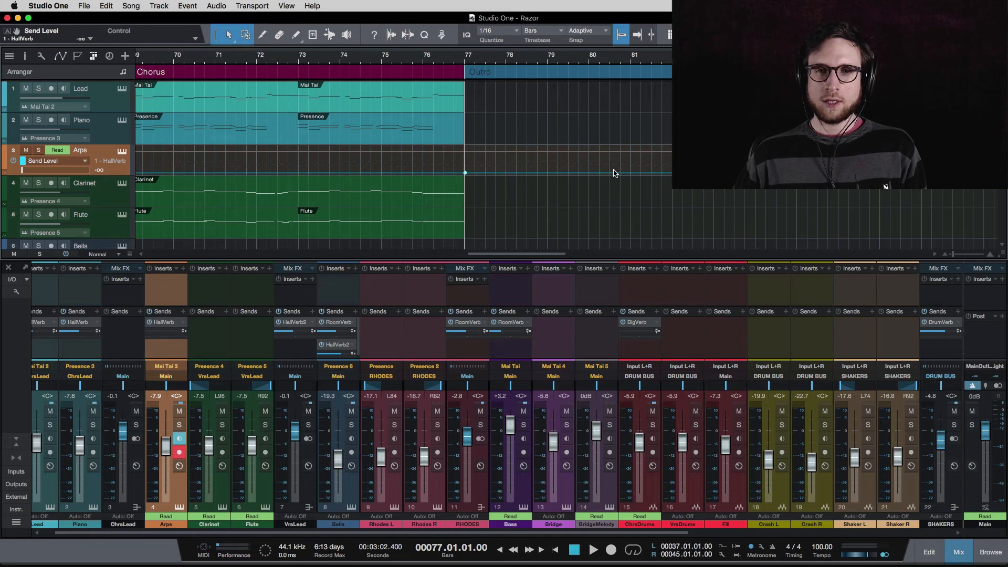
- Ramp the Arps' HallVerb send automation up to 0 dB at about bar 81 while auditioning the Outro, then hide the automation
{"action": "key", "text": "space"}
{"action": "left_click_drag", "start_coordinate": [637, 173], "coordinate": [609, 148]}
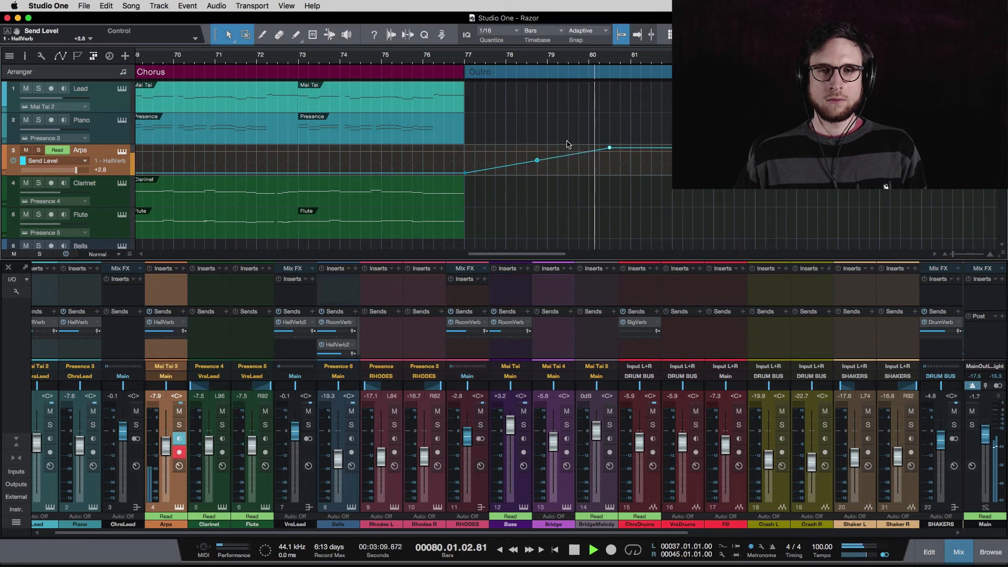
{"action": "mouse_move", "coordinate": [610, 151]}
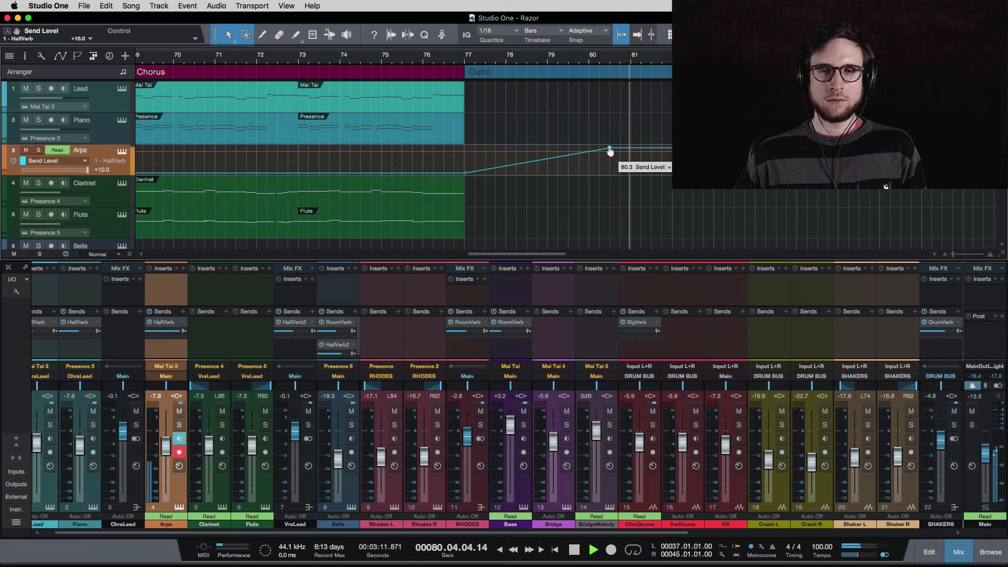
{"action": "key", "text": "space"}
{"action": "left_click_drag", "start_coordinate": [609, 151], "coordinate": [620, 152]}
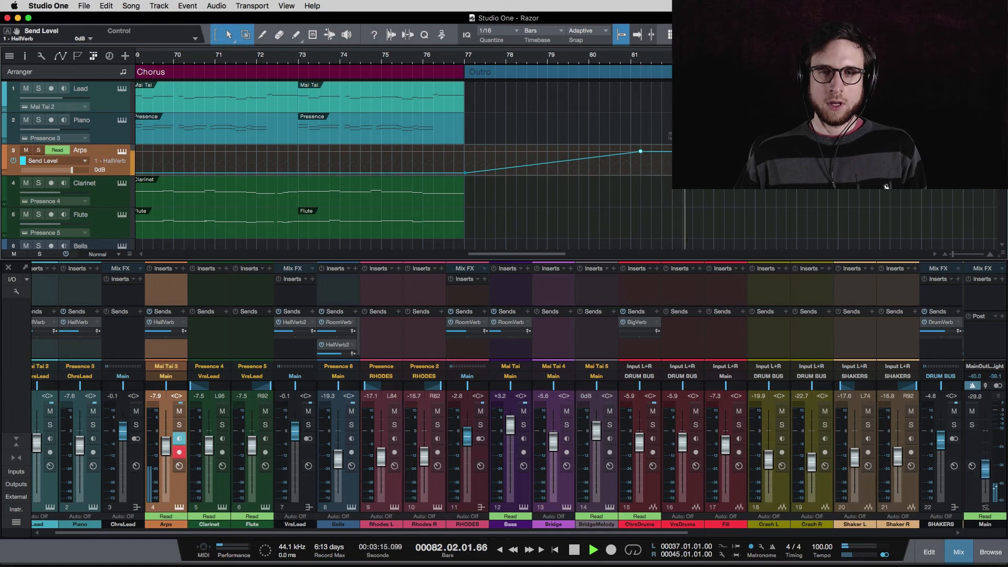
{"action": "key", "text": "space"}
{"action": "key", "text": "a"}
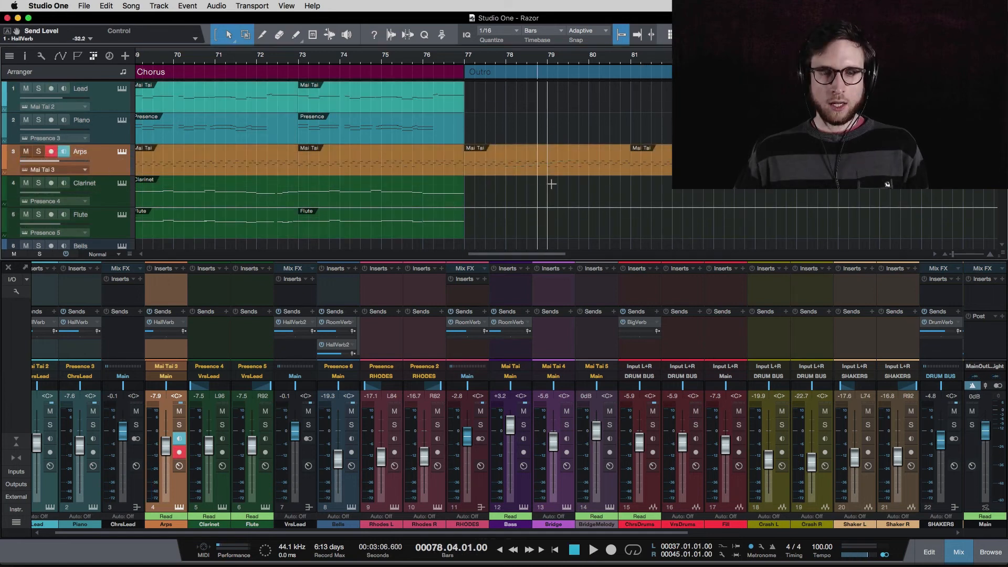
{"action": "scroll", "coordinate": [593, 181], "scroll_direction": "right", "scroll_amount": 2}
{"action": "scroll", "coordinate": [893, 382], "scroll_direction": "left", "scroll_amount": 1}
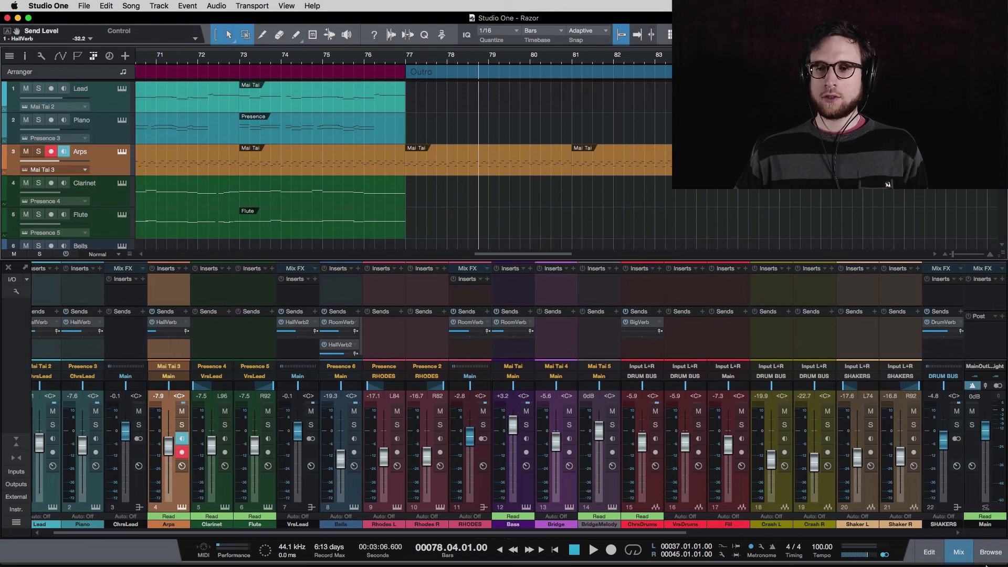
{"action": "left_click", "coordinate": [959, 553]}
{"action": "scroll", "coordinate": [658, 267], "scroll_direction": "left", "scroll_amount": 2}
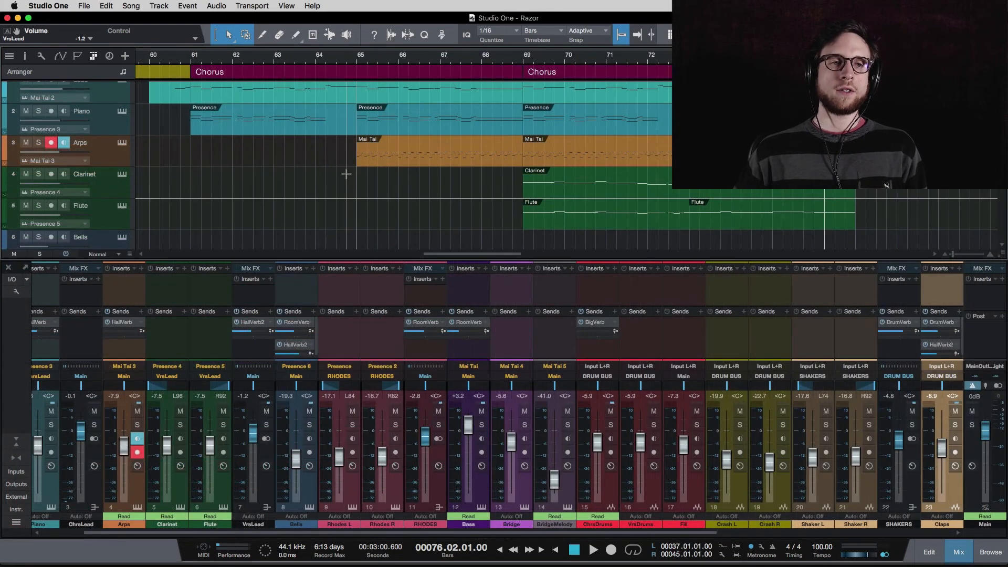
- Show the track automation and bring up the Main track's volume envelope below the Impact track
{"action": "scroll", "coordinate": [346, 172], "scroll_direction": "down", "scroll_amount": 10}
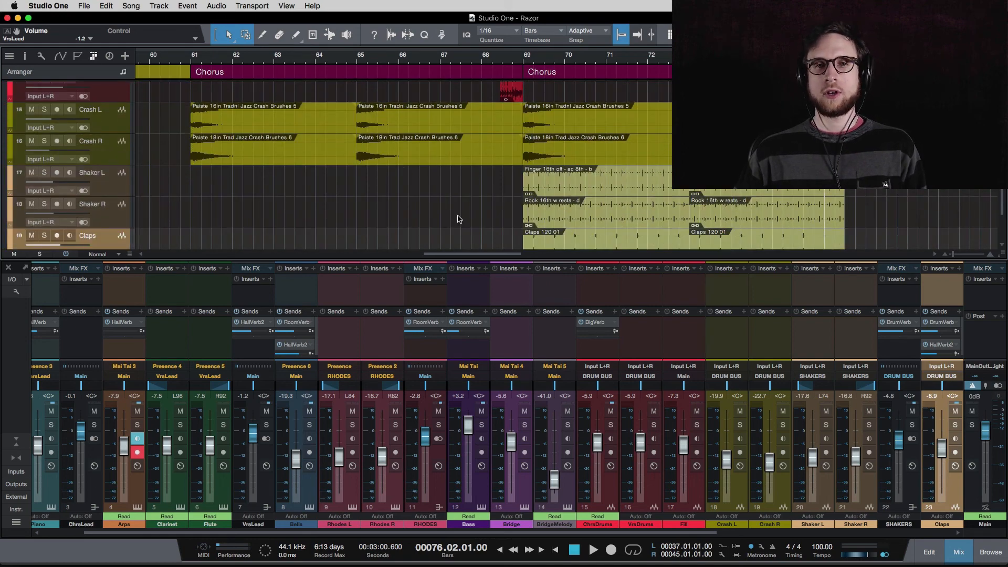
{"action": "scroll", "coordinate": [458, 219], "scroll_direction": "down", "scroll_amount": 4}
{"action": "scroll", "coordinate": [731, 195], "scroll_direction": "up", "scroll_amount": 3}
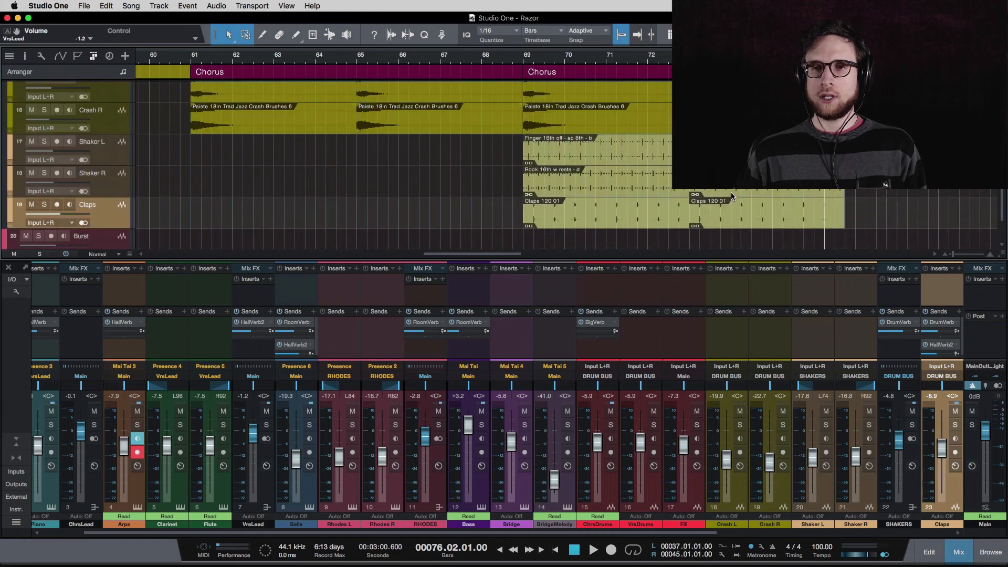
{"action": "key", "text": "a"}
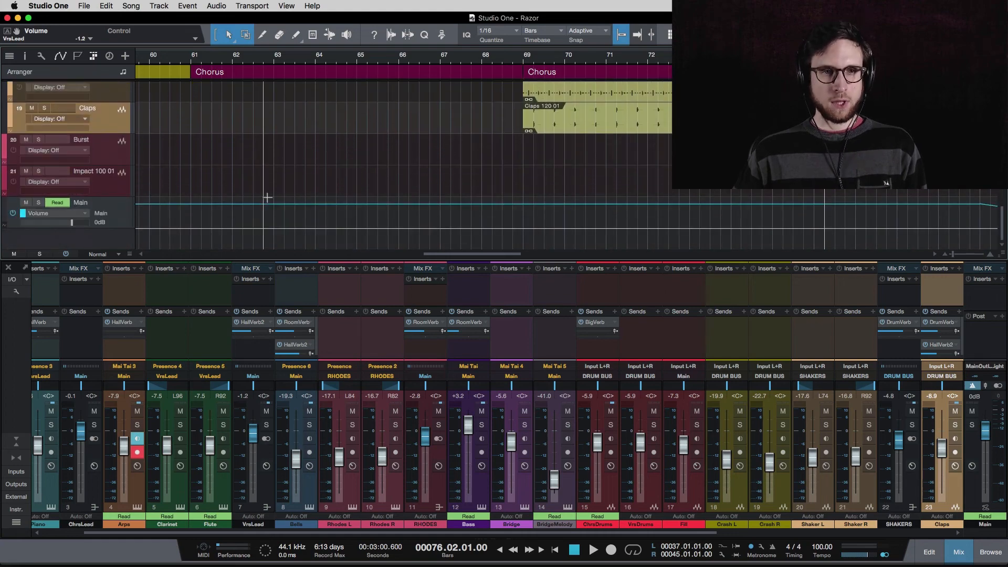
- Add Main volume automation points at bars 21 and 29 and raise the first Chorus between them to +1.5 dB
{"action": "scroll", "coordinate": [353, 197], "scroll_direction": "left", "scroll_amount": 10}
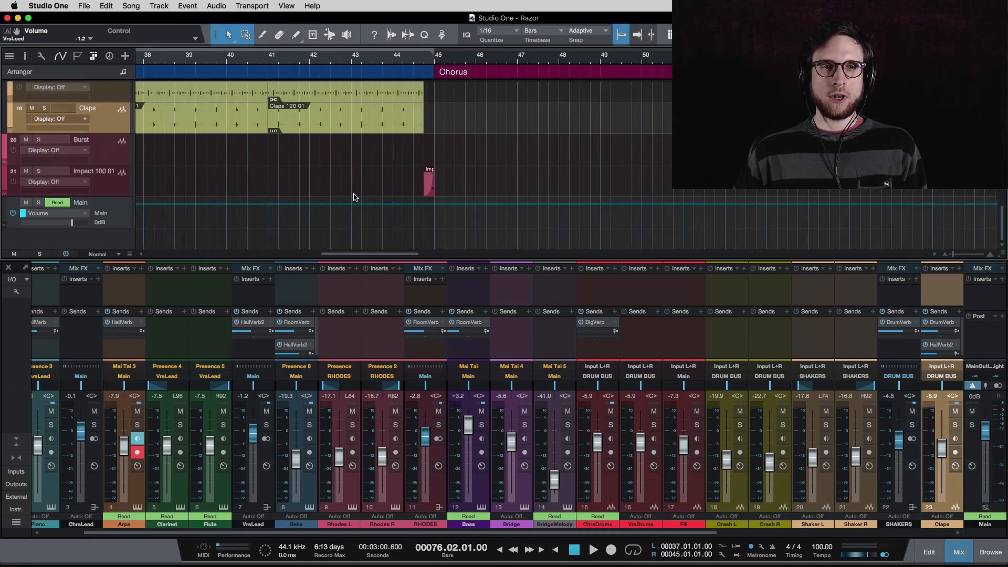
{"action": "scroll", "coordinate": [353, 197], "scroll_direction": "left", "scroll_amount": 10}
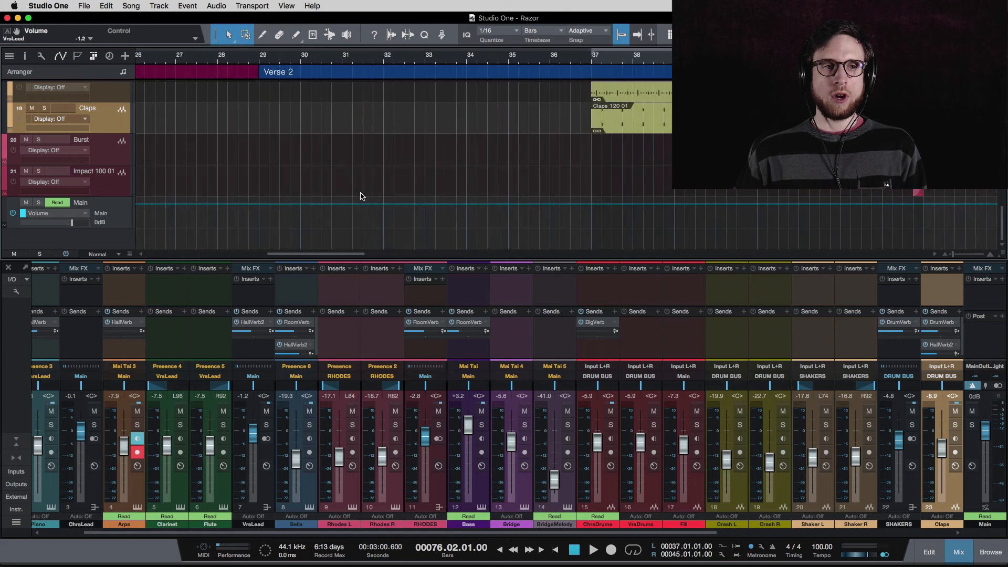
{"action": "scroll", "coordinate": [360, 197], "scroll_direction": "left", "scroll_amount": 7}
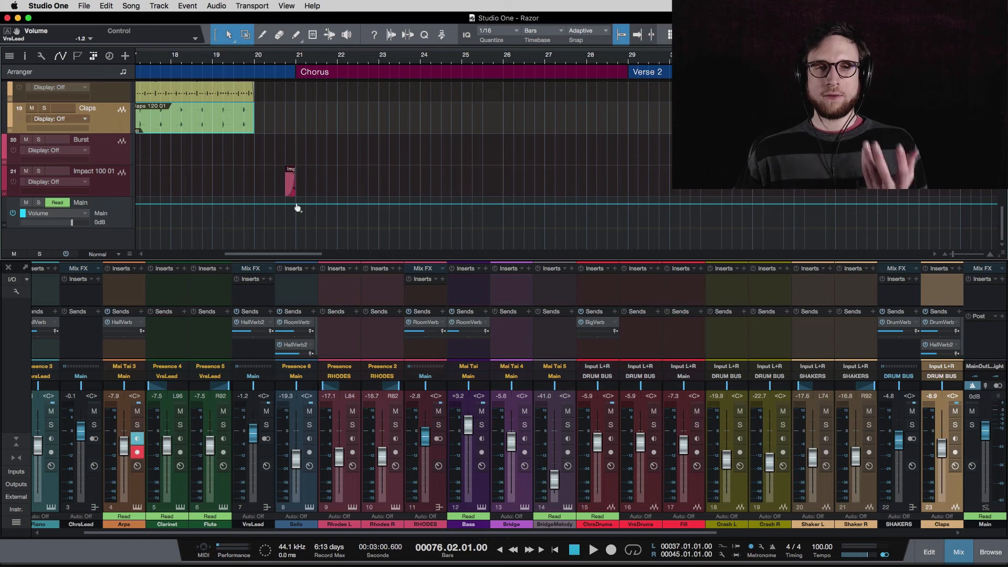
{"action": "scroll", "coordinate": [307, 209], "scroll_direction": "left", "scroll_amount": 15}
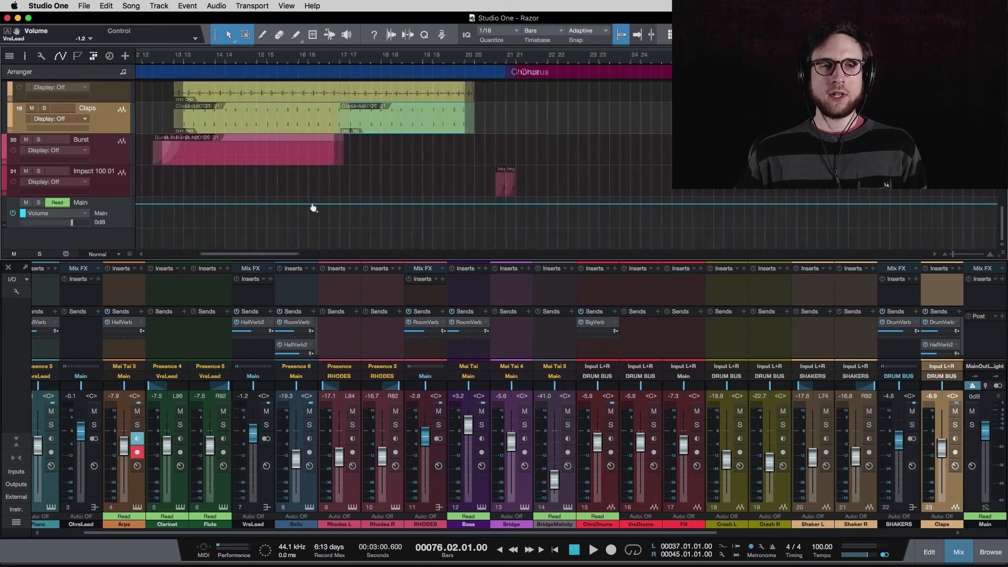
{"action": "scroll", "coordinate": [315, 202], "scroll_direction": "right", "scroll_amount": 15}
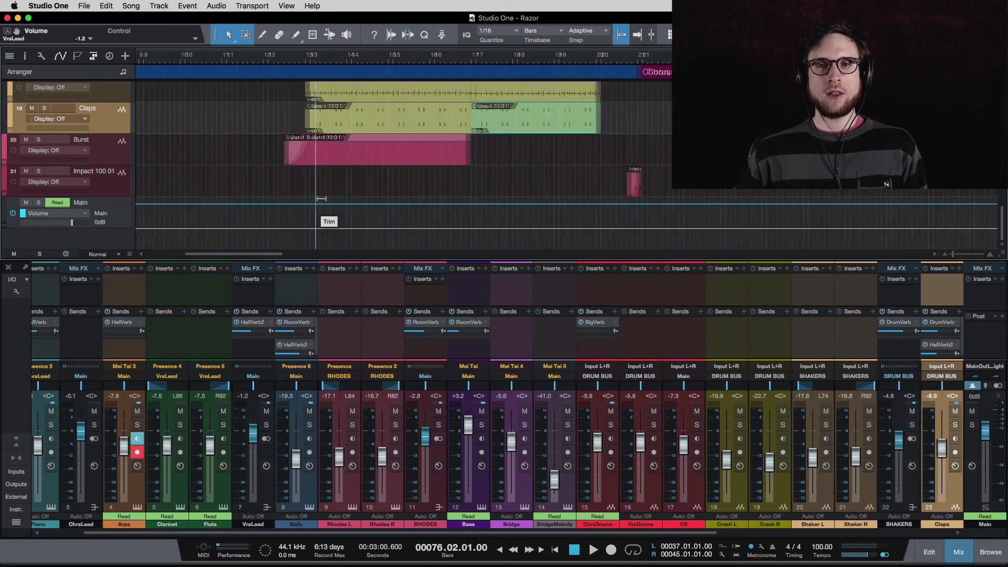
{"action": "scroll", "coordinate": [350, 209], "scroll_direction": "right", "scroll_amount": 1}
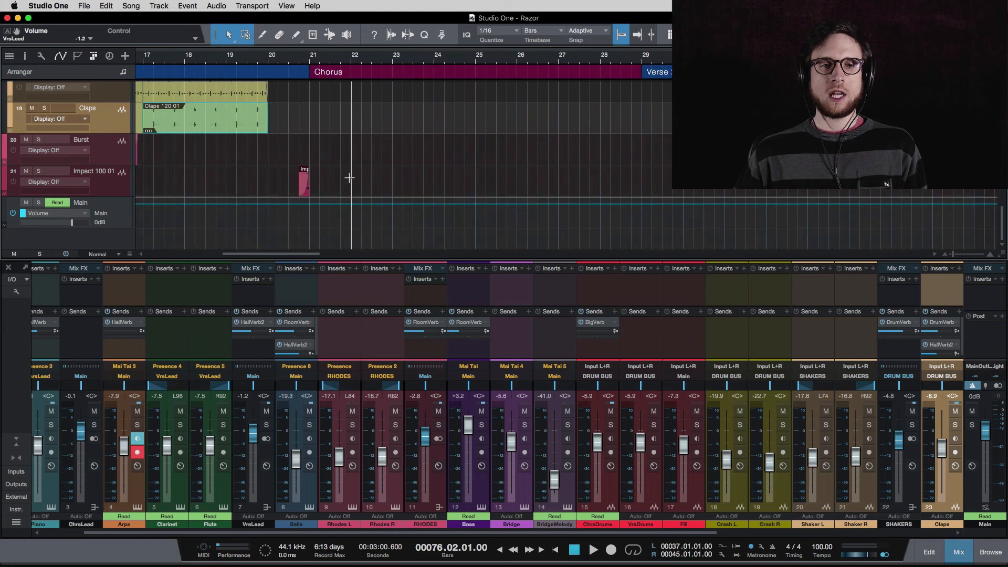
{"action": "left_click", "coordinate": [309, 204]}
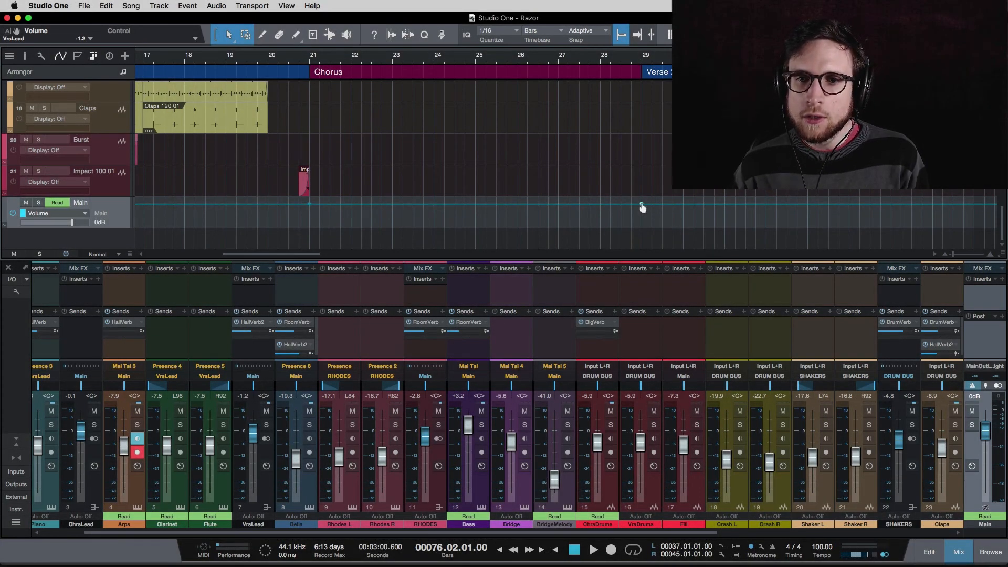
{"action": "left_click", "coordinate": [641, 204]}
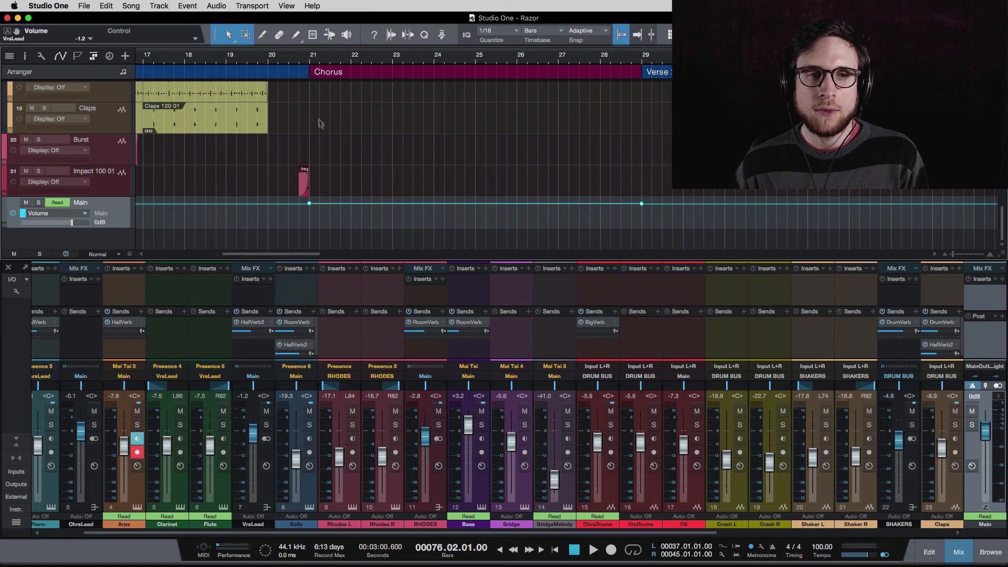
- Play the transition into the first Chorus from bar 18 and enlarge the Main track's automation lane
{"action": "left_click", "coordinate": [185, 62]}
{"action": "key", "text": "space"}
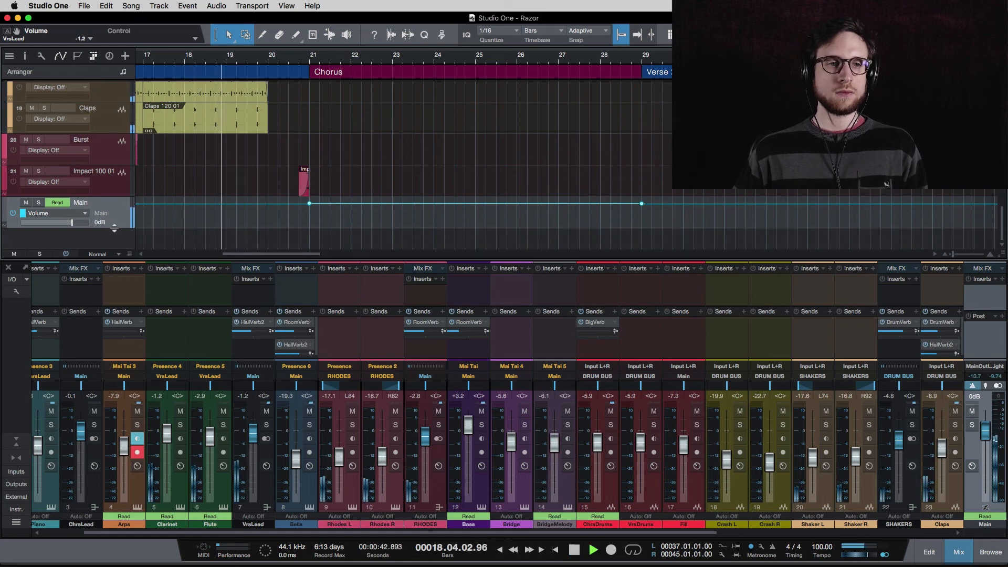
{"action": "left_click_drag", "start_coordinate": [114, 228], "coordinate": [114, 249]}
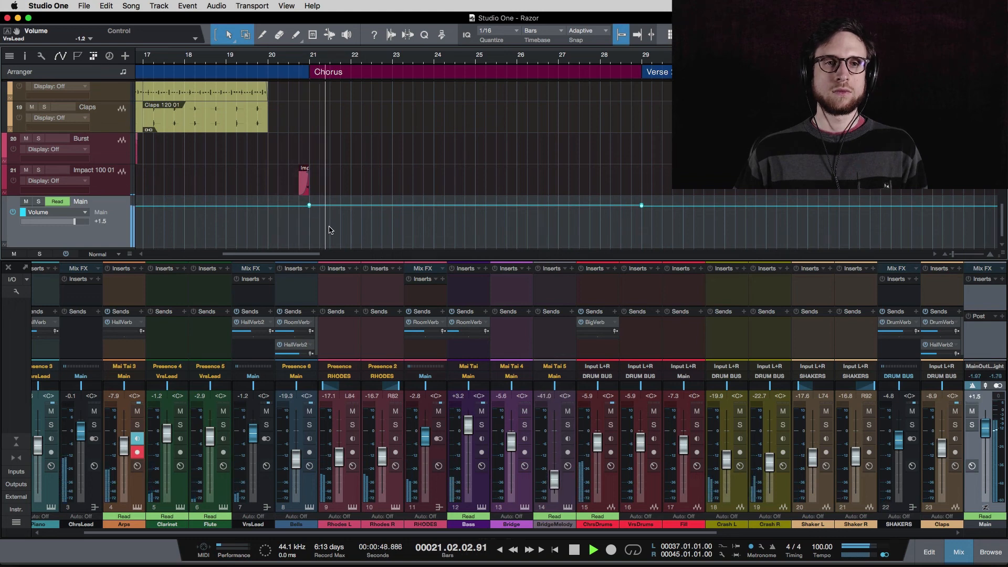
{"action": "scroll", "coordinate": [747, 220], "scroll_direction": "right", "scroll_amount": 5}
{"action": "key", "text": "space"}
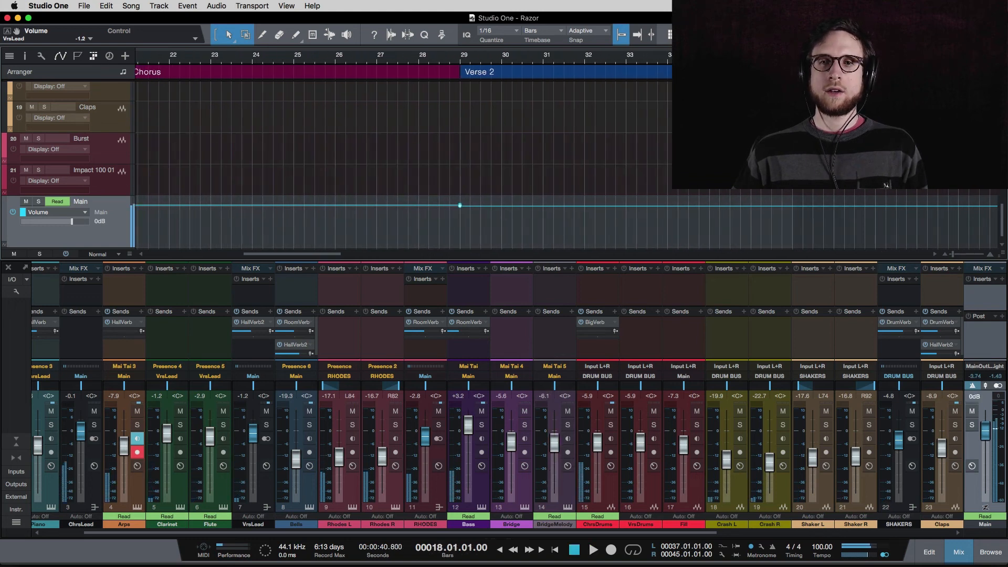
- Copy the first Chorus's Main volume boost to the second Chorus, from bar 45 to bar 53
{"action": "scroll", "coordinate": [412, 223], "scroll_direction": "left", "scroll_amount": 5}
{"action": "left_click_drag", "start_coordinate": [651, 226], "coordinate": [303, 225]}
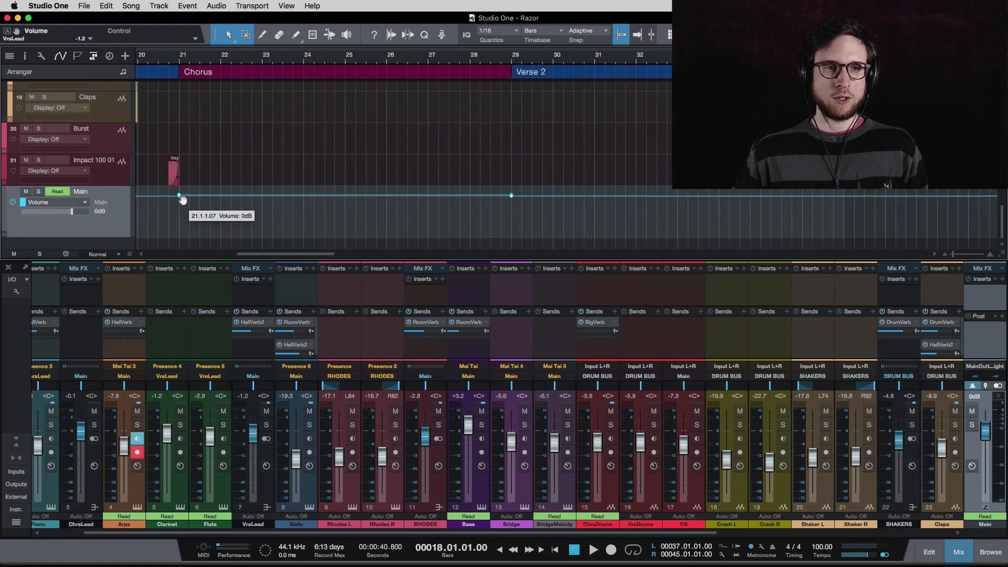
{"action": "left_click_drag", "start_coordinate": [179, 195], "coordinate": [844, 217]}
{"action": "scroll", "coordinate": [841, 219], "scroll_direction": "right", "scroll_amount": 10}
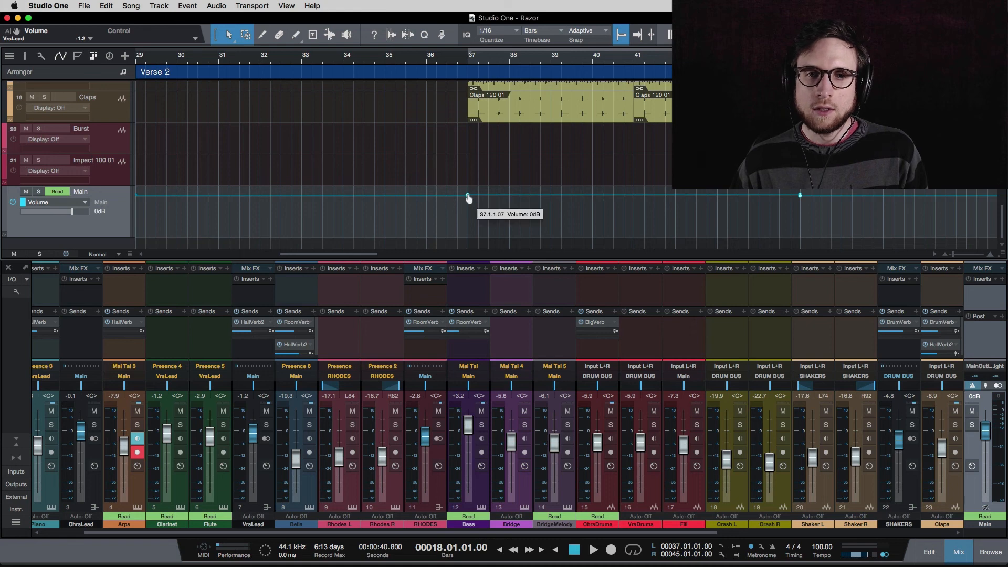
{"action": "left_click_drag", "start_coordinate": [469, 199], "coordinate": [801, 202]}
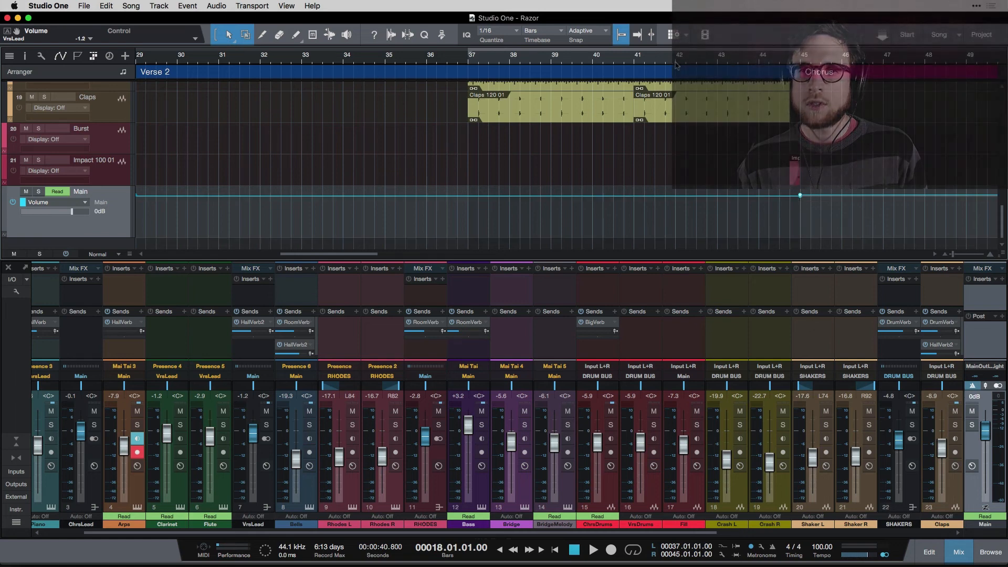
- Play the transition into the second Chorus from bar 41 to audition the Main volume boost
{"action": "key", "text": "space"}
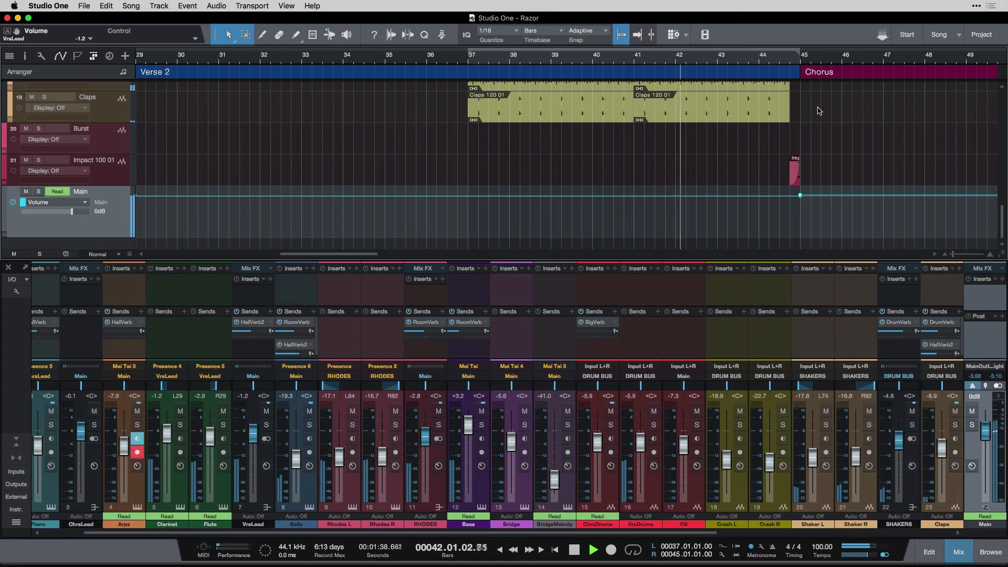
{"action": "scroll", "coordinate": [820, 105], "scroll_direction": "right", "scroll_amount": 5}
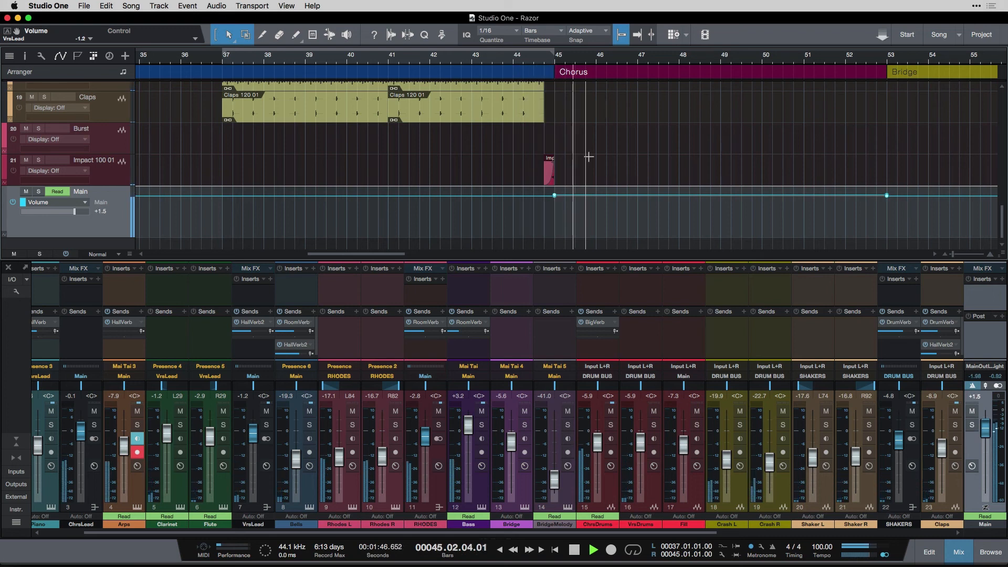
{"action": "scroll", "coordinate": [593, 157], "scroll_direction": "right", "scroll_amount": 2}
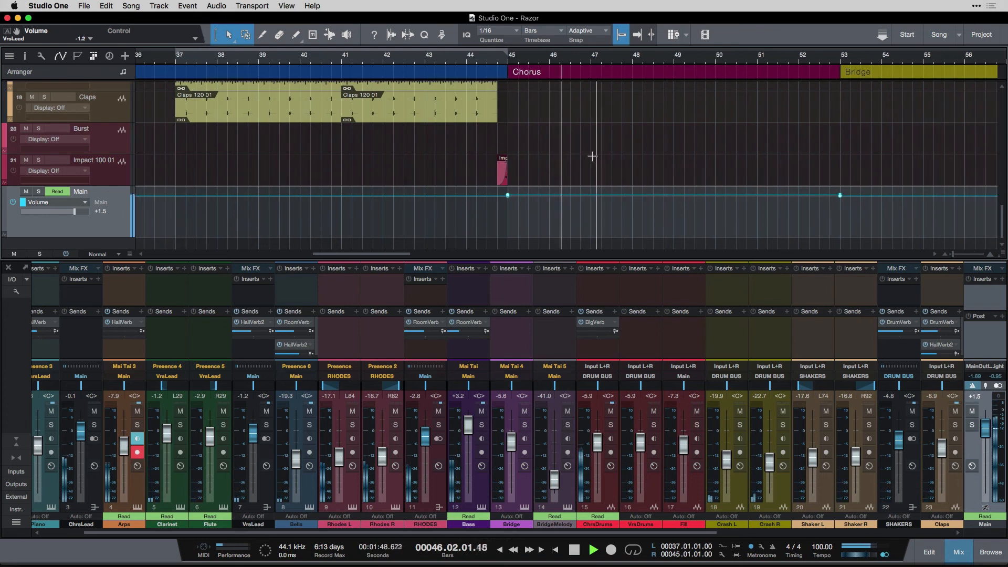
{"action": "scroll", "coordinate": [592, 156], "scroll_direction": "right", "scroll_amount": 8}
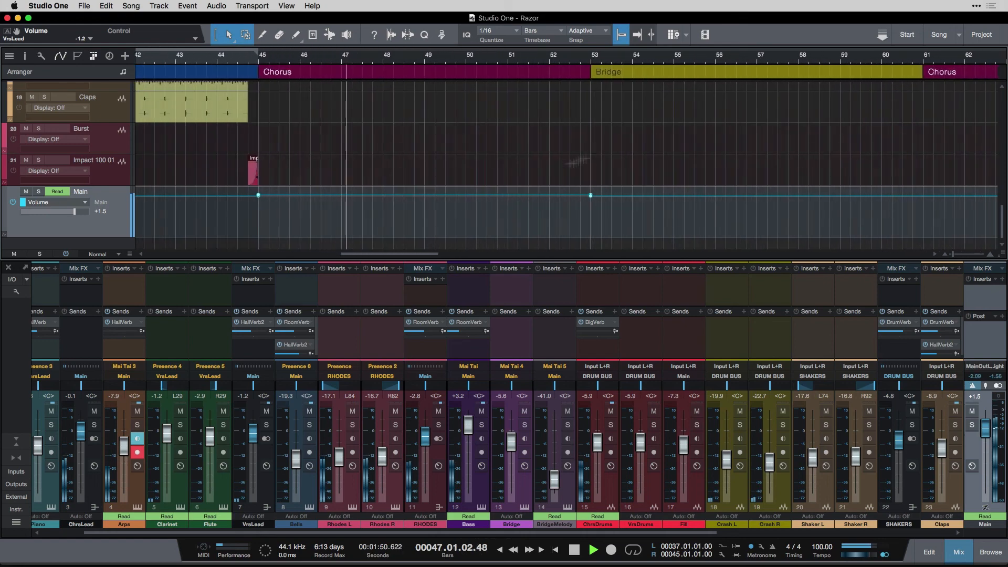
{"action": "key", "text": "space"}
- Copy the Main volume boost to the Chorus at bar 61 and extend its end from bar 69 through the final Chorus
{"action": "scroll", "coordinate": [292, 198], "scroll_direction": "right", "scroll_amount": 3}
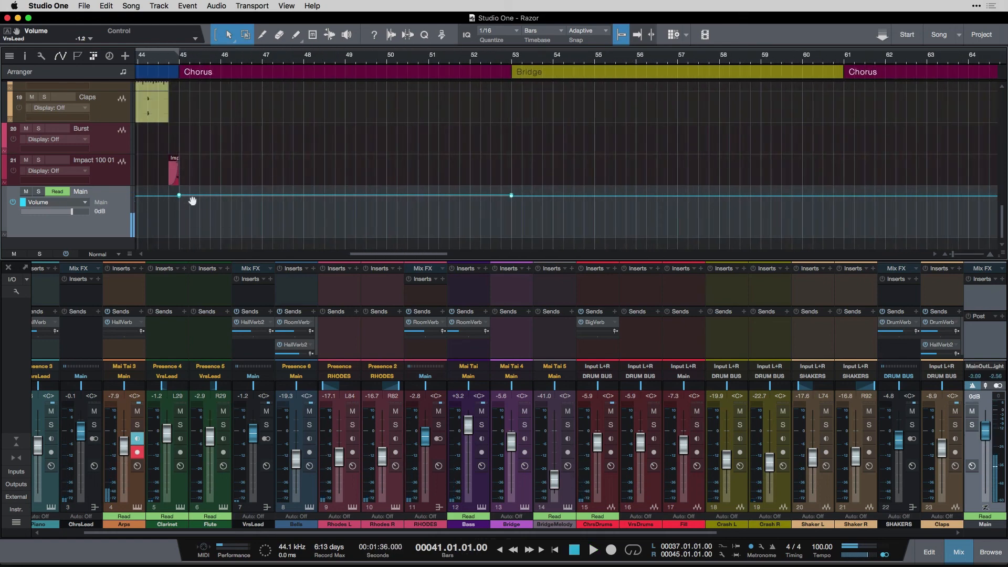
{"action": "left_click_drag", "start_coordinate": [179, 198], "coordinate": [843, 219]}
{"action": "scroll", "coordinate": [843, 219], "scroll_direction": "right", "scroll_amount": 10}
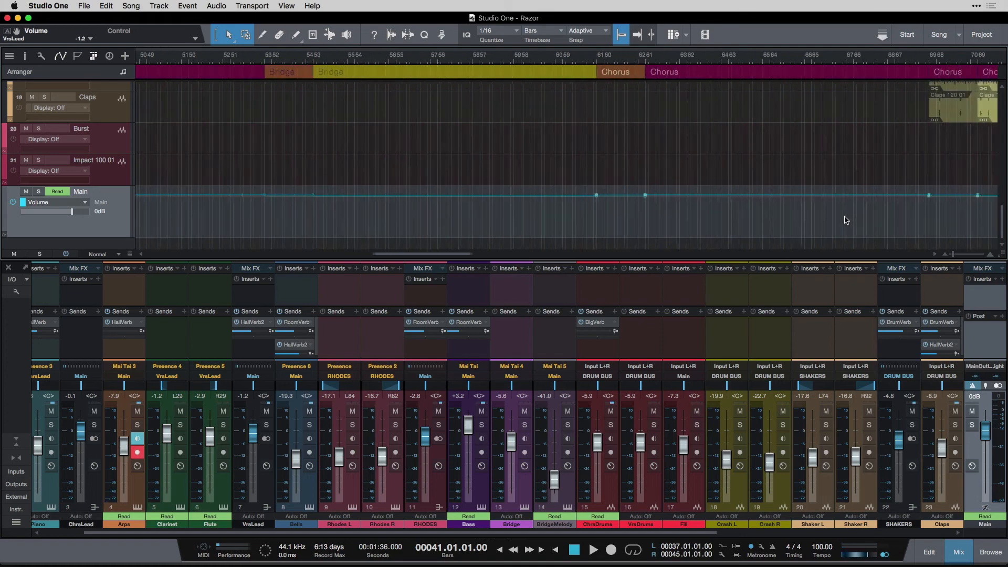
{"action": "scroll", "coordinate": [698, 215], "scroll_direction": "right", "scroll_amount": 3}
{"action": "left_click_drag", "start_coordinate": [514, 207], "coordinate": [533, 226]}
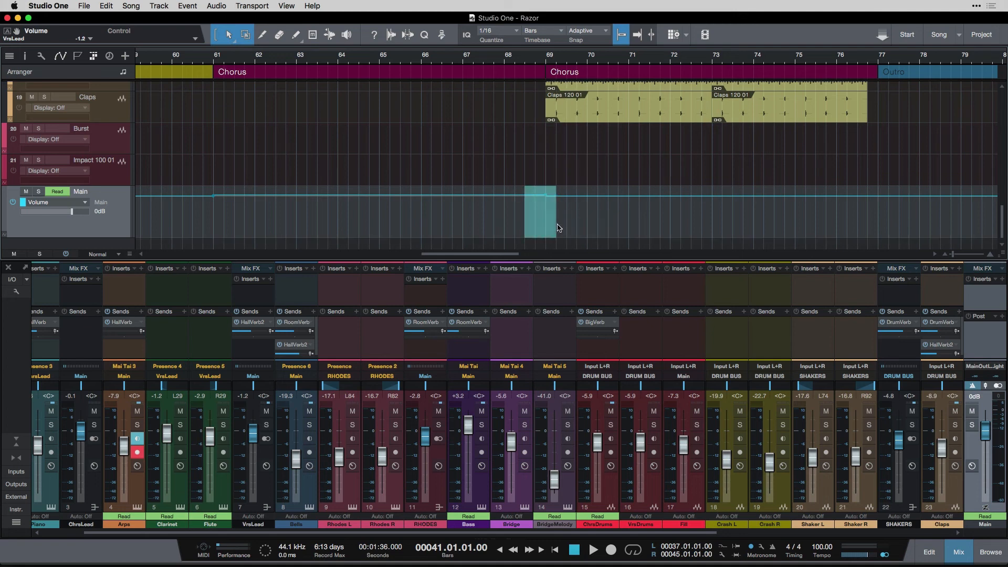
{"action": "left_click", "coordinate": [548, 200]}
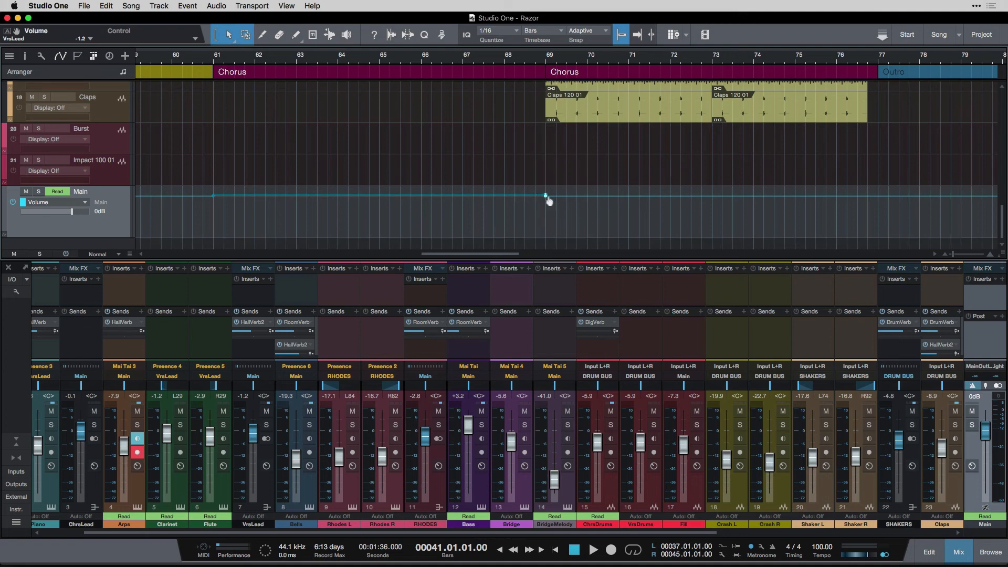
{"action": "left_click_drag", "start_coordinate": [549, 200], "coordinate": [926, 202]}
- Play from the end of the Bridge, about bar 58, into the Chorus at bar 61
{"action": "scroll", "coordinate": [777, 200], "scroll_direction": "left", "scroll_amount": 15}
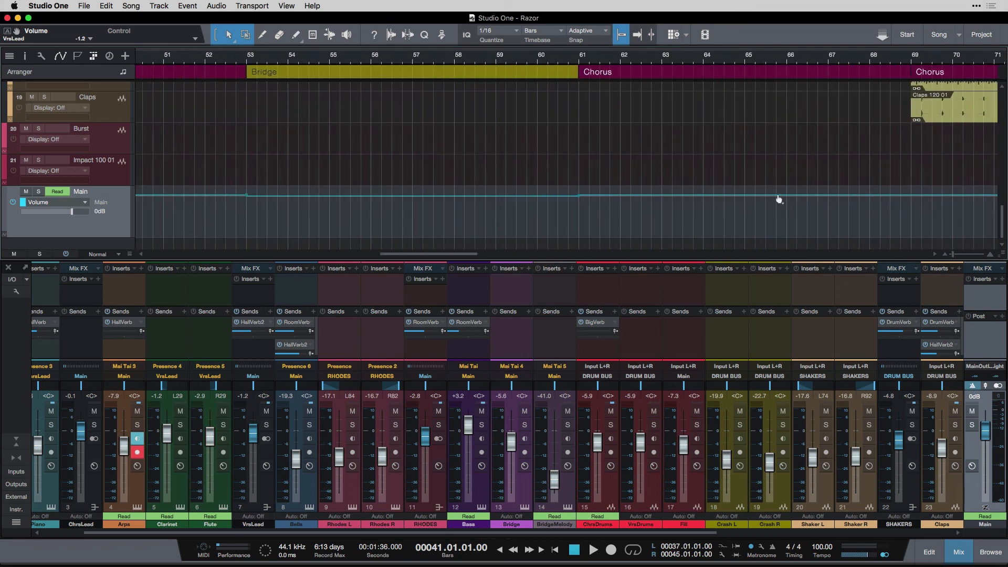
{"action": "left_click", "coordinate": [479, 59]}
{"action": "key", "text": "space"}
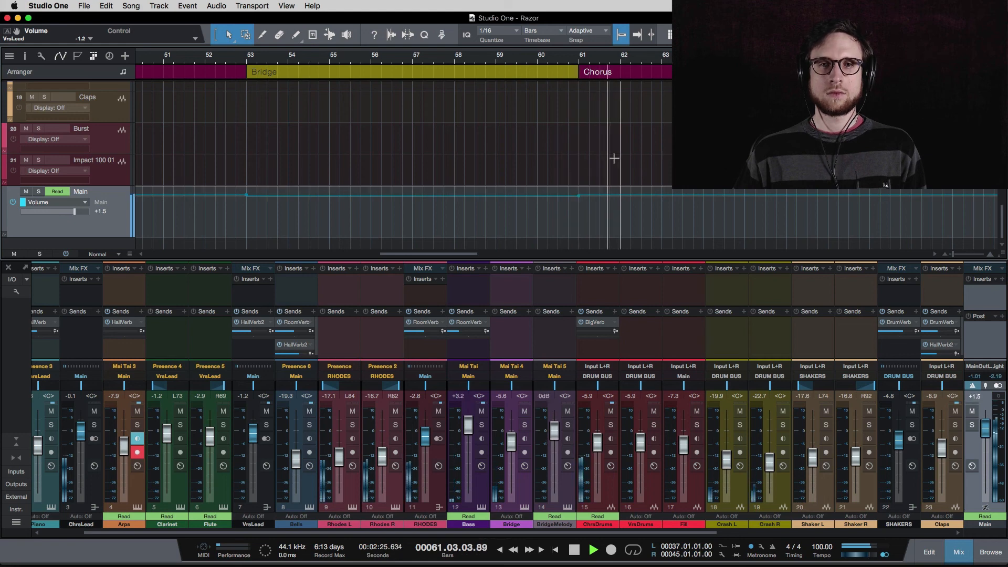
{"action": "key", "text": "space"}
- Hide the track automation and reduce the Main track's height
{"action": "scroll", "coordinate": [544, 198], "scroll_direction": "left", "scroll_amount": 12}
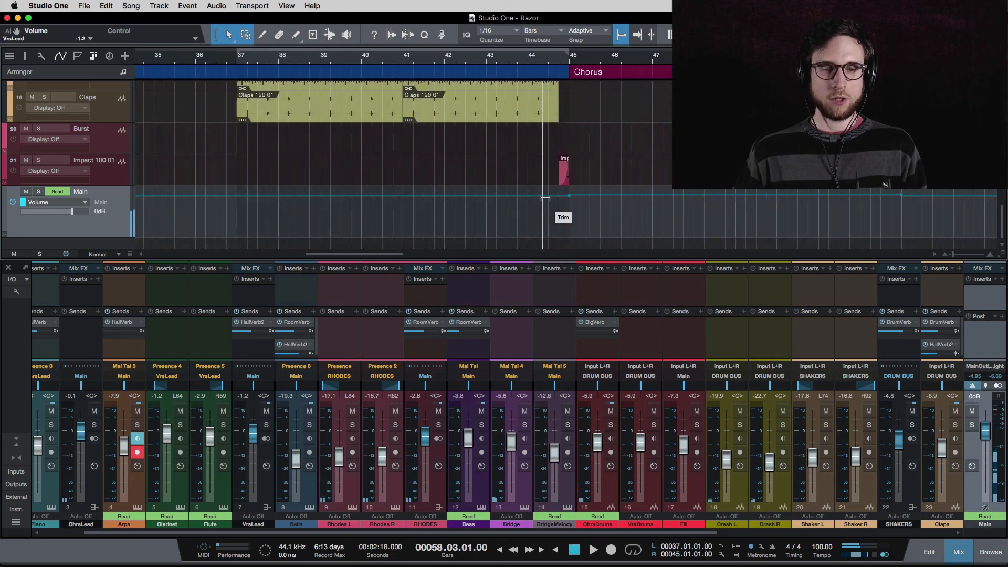
{"action": "key", "text": "a"}
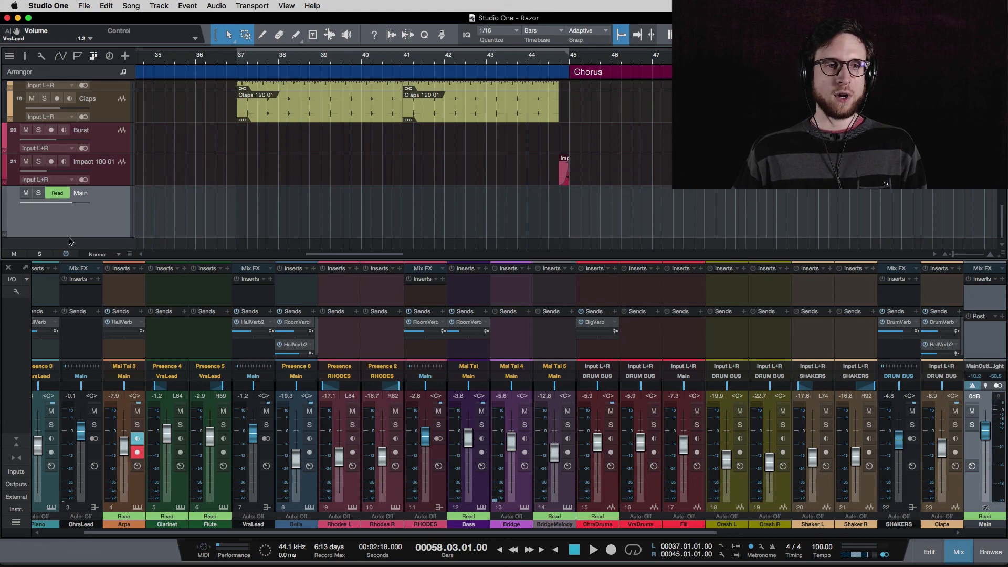
{"action": "left_click_drag", "start_coordinate": [72, 237], "coordinate": [76, 215]}
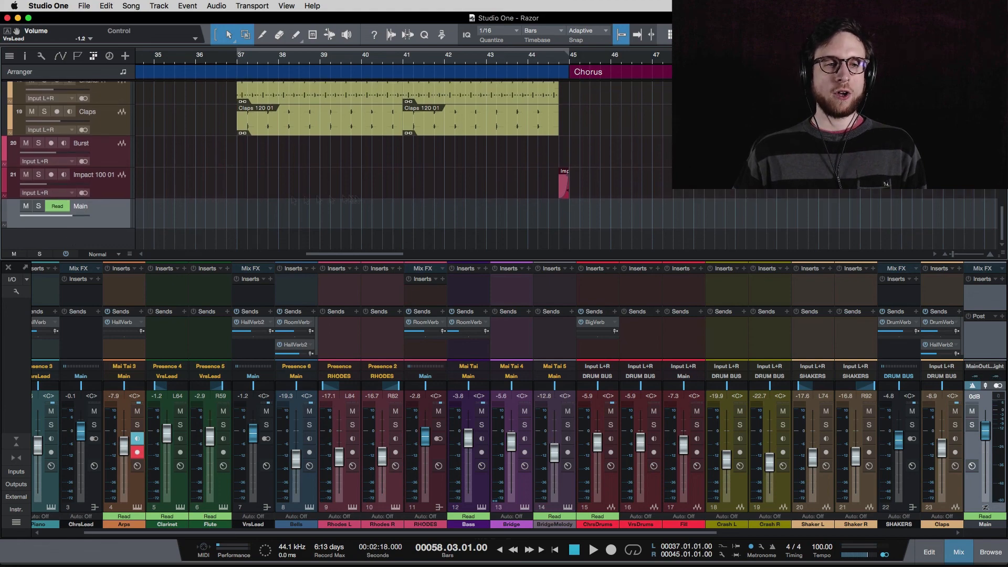
- Set the loop range to the final Chorus, from bar 69 to bar 77, and turn looping on
{"action": "scroll", "coordinate": [446, 201], "scroll_direction": "up", "scroll_amount": 20}
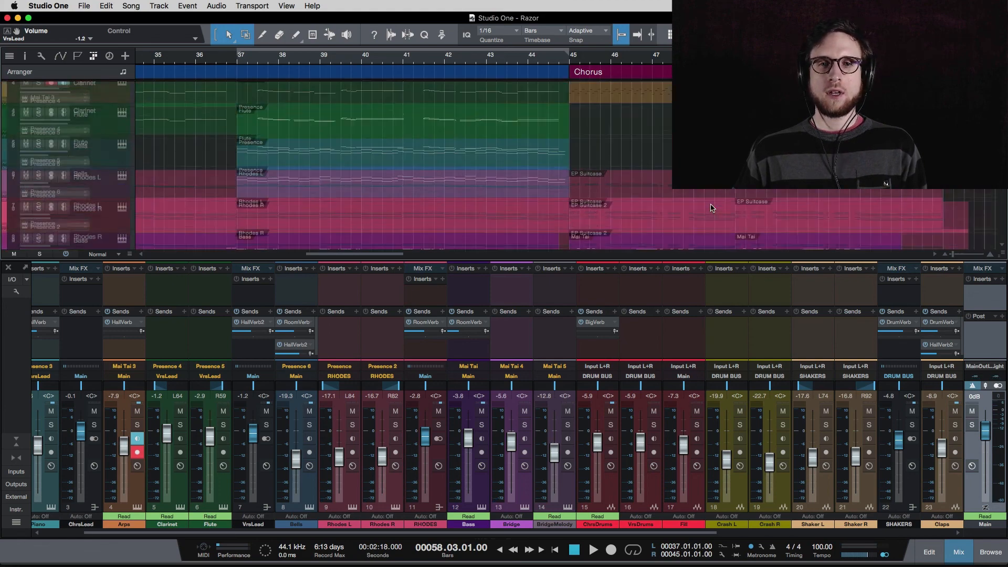
{"action": "scroll", "coordinate": [735, 200], "scroll_direction": "right", "scroll_amount": 10}
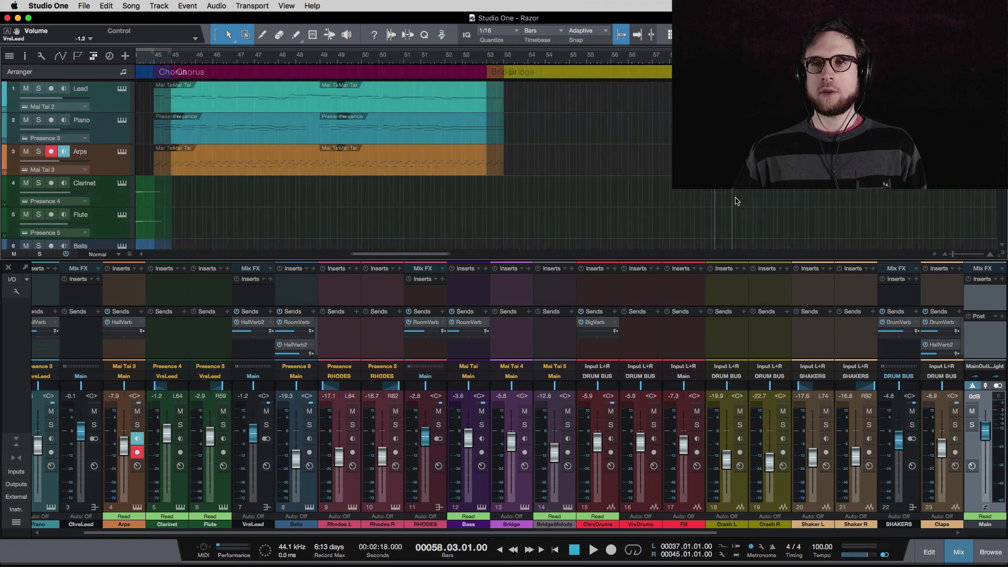
{"action": "scroll", "coordinate": [737, 201], "scroll_direction": "down", "scroll_amount": 3}
{"action": "scroll", "coordinate": [735, 201], "scroll_direction": "down", "scroll_amount": 10}
{"action": "scroll", "coordinate": [560, 138], "scroll_direction": "right", "scroll_amount": 6}
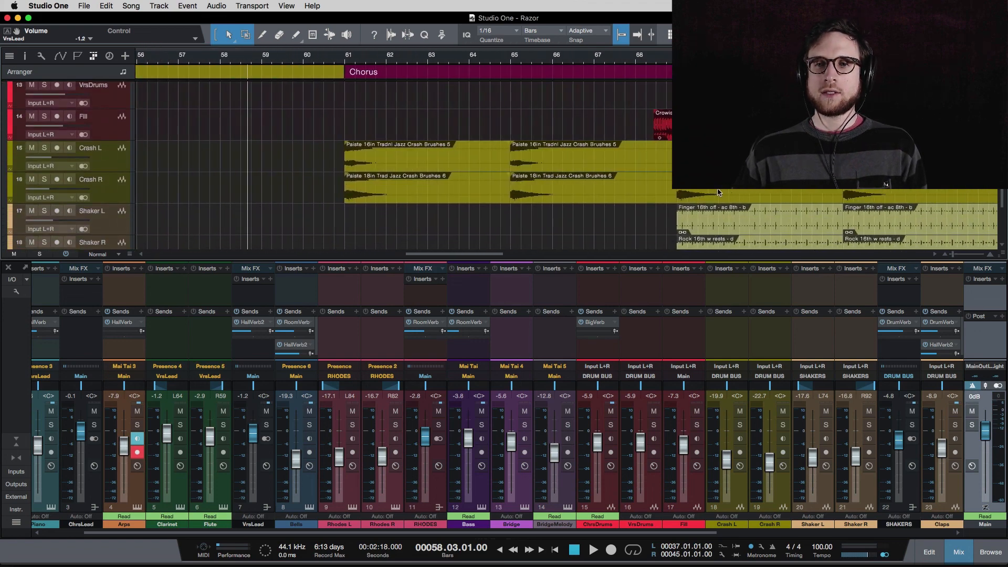
{"action": "scroll", "coordinate": [577, 133], "scroll_direction": "down", "scroll_amount": 2}
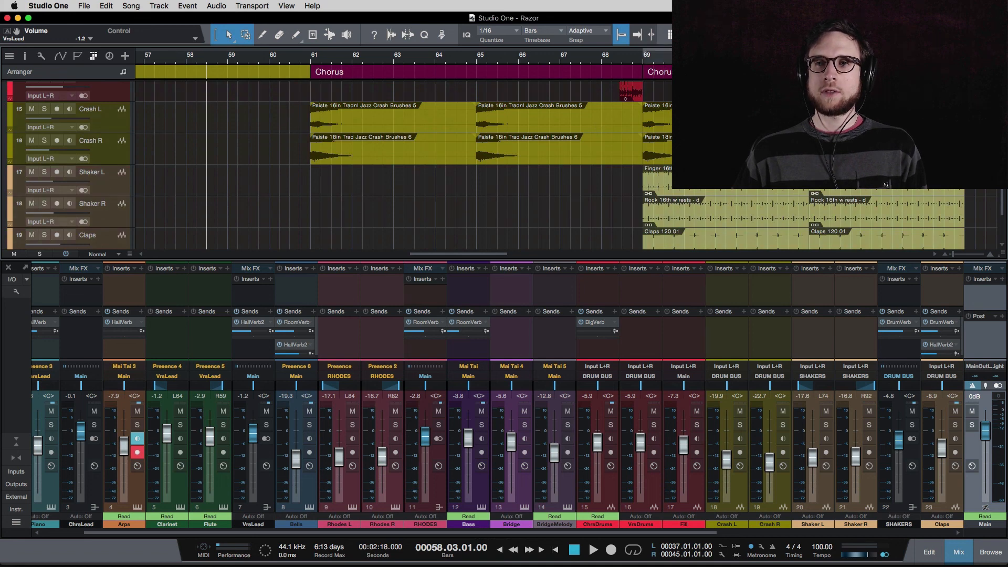
{"action": "double_click", "coordinate": [703, 72]}
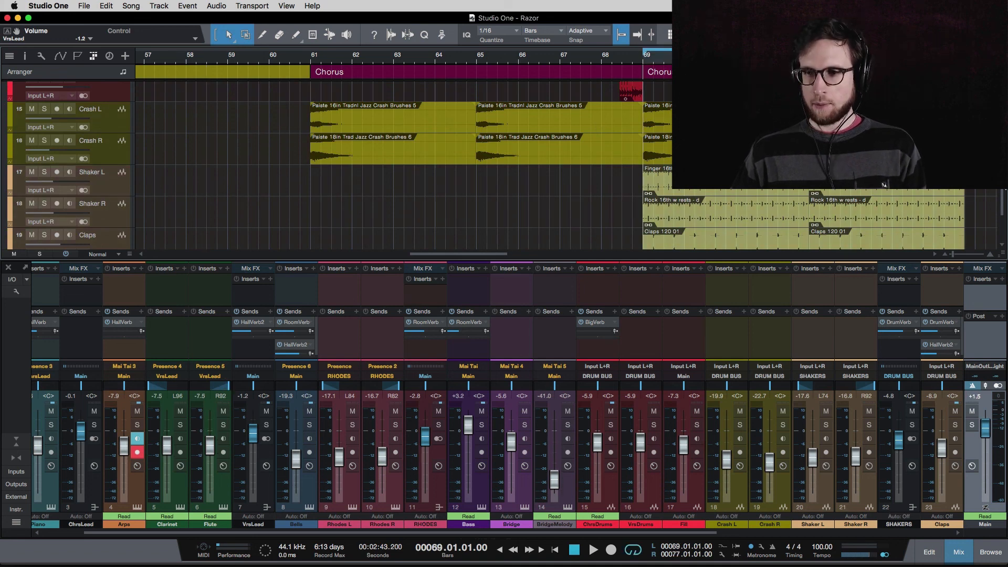
- Add a Limiter insert to the Main output channel
{"action": "left_click", "coordinate": [1002, 281]}
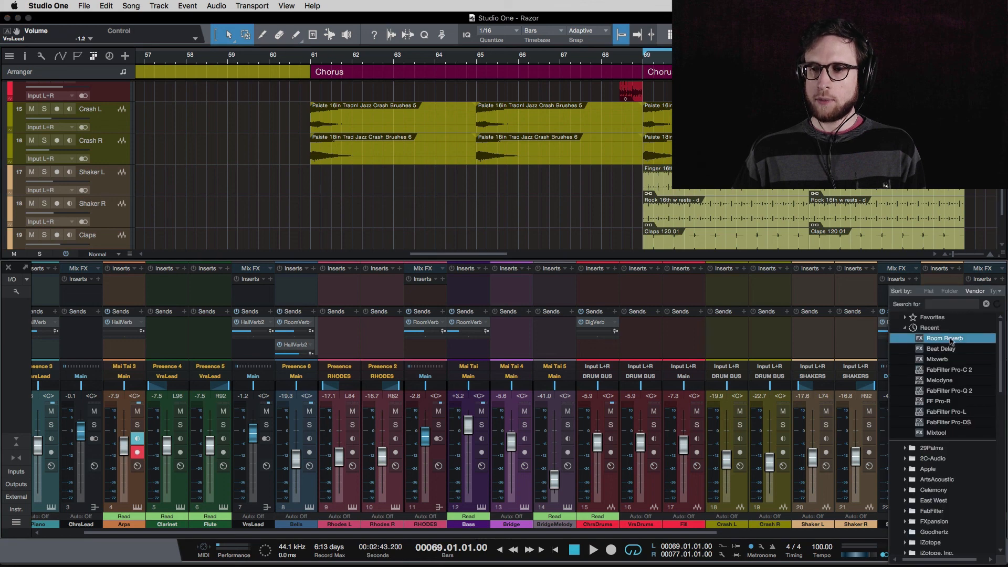
{"action": "scroll", "coordinate": [949, 408], "scroll_direction": "down", "scroll_amount": 10}
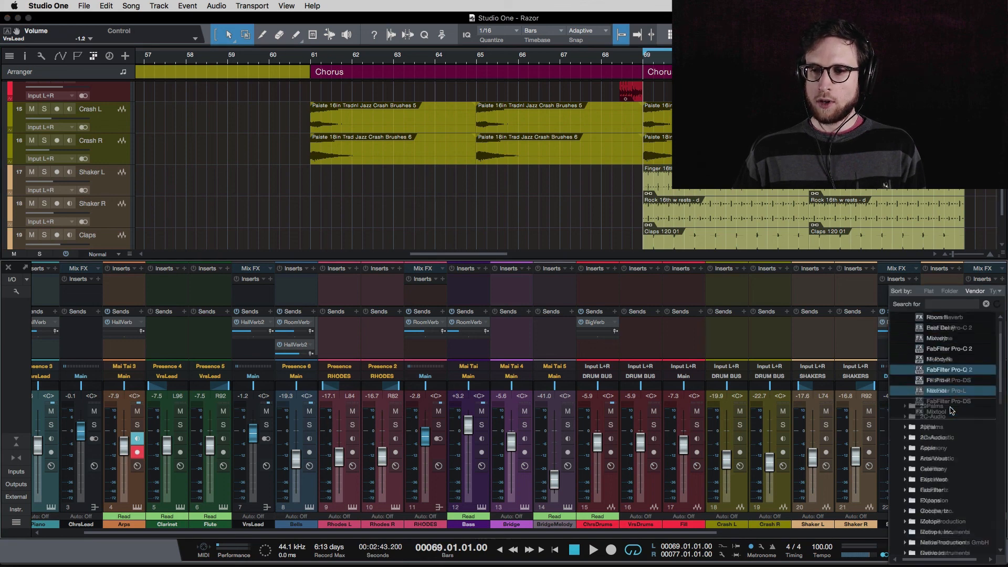
{"action": "scroll", "coordinate": [953, 388], "scroll_direction": "down", "scroll_amount": 8}
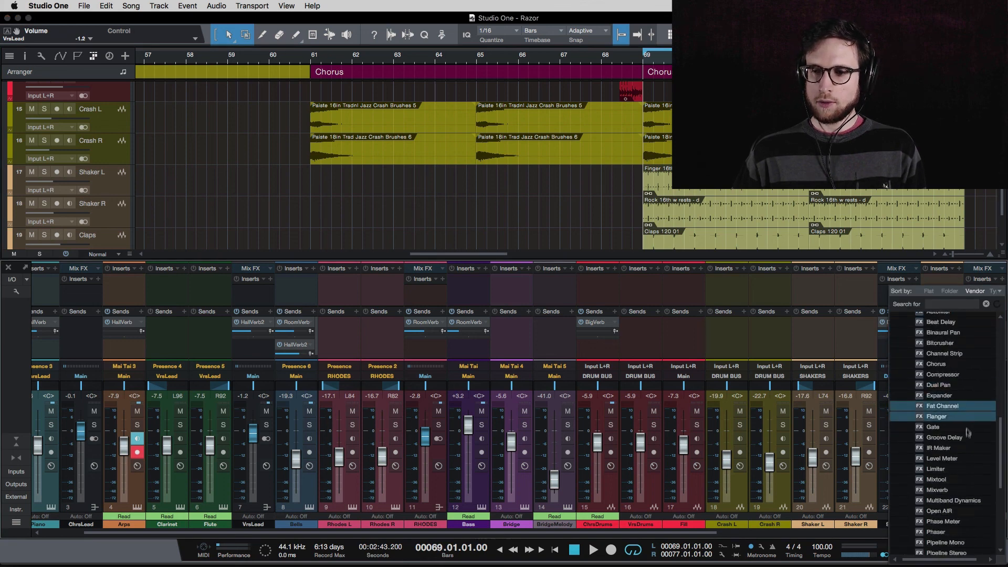
{"action": "left_click", "coordinate": [934, 469]}
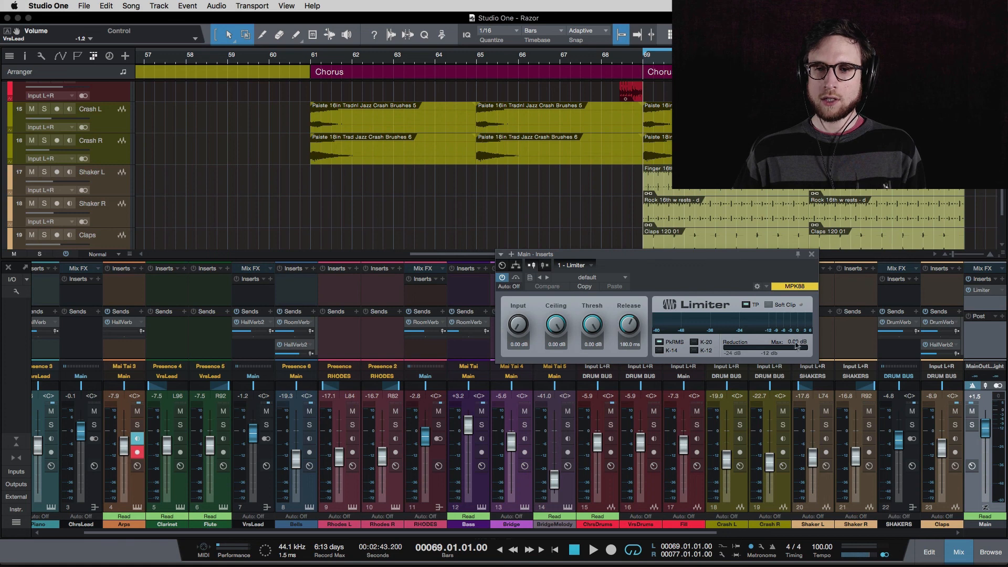
- Play the looped final Chorus while raising the Main Limiter's input gain to 4.86 dB, and close the Limiter window
{"action": "key", "text": "space"}
{"action": "mouse_move", "coordinate": [518, 325]}
{"action": "left_mouse_down"}
{"action": "mouse_move", "coordinate": [532, 307]}
{"action": "mouse_move", "coordinate": [525, 314]}
{"action": "left_mouse_up"}
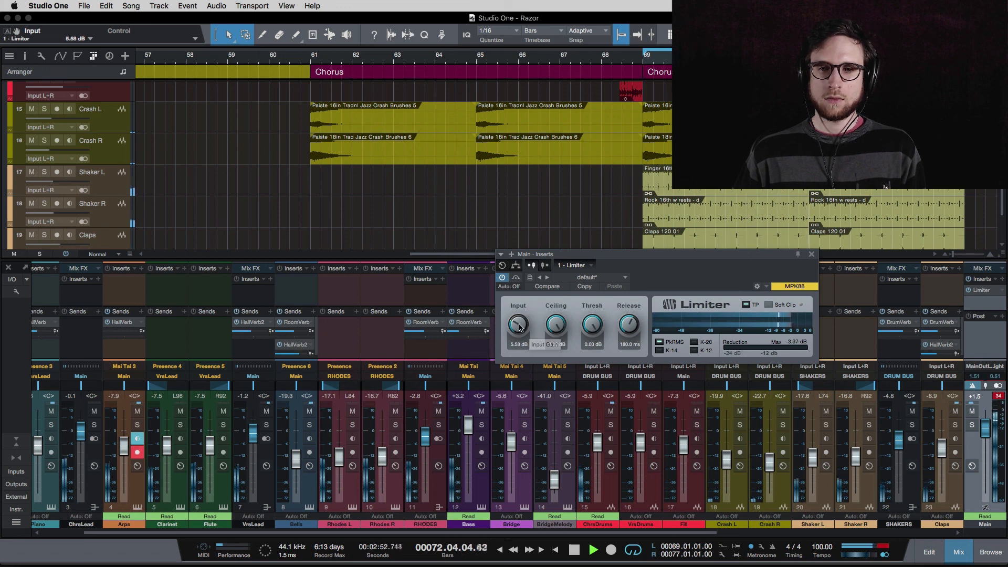
{"action": "left_click_drag", "start_coordinate": [520, 328], "coordinate": [517, 329]}
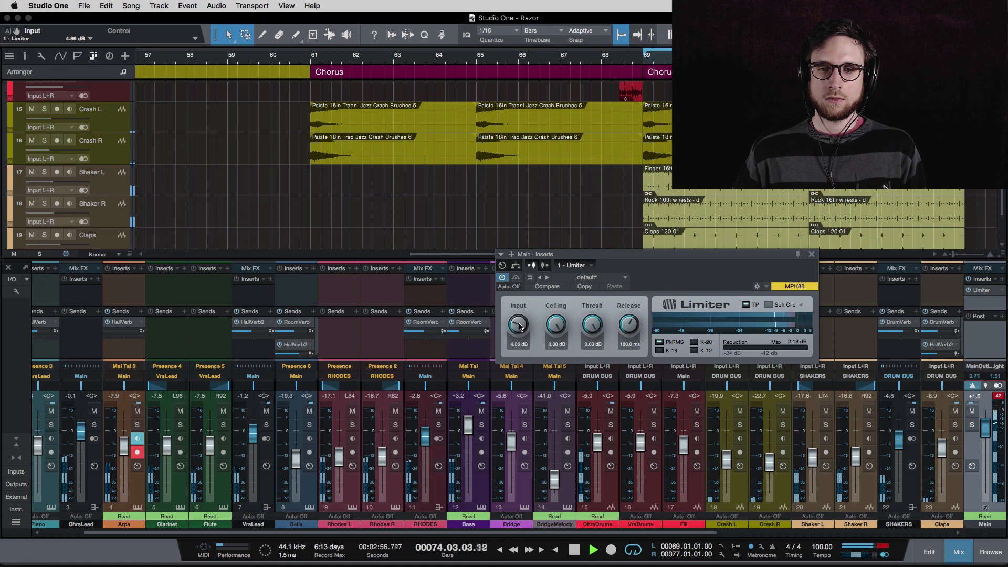
{"action": "key", "text": "space"}
{"action": "left_click", "coordinate": [813, 256]}
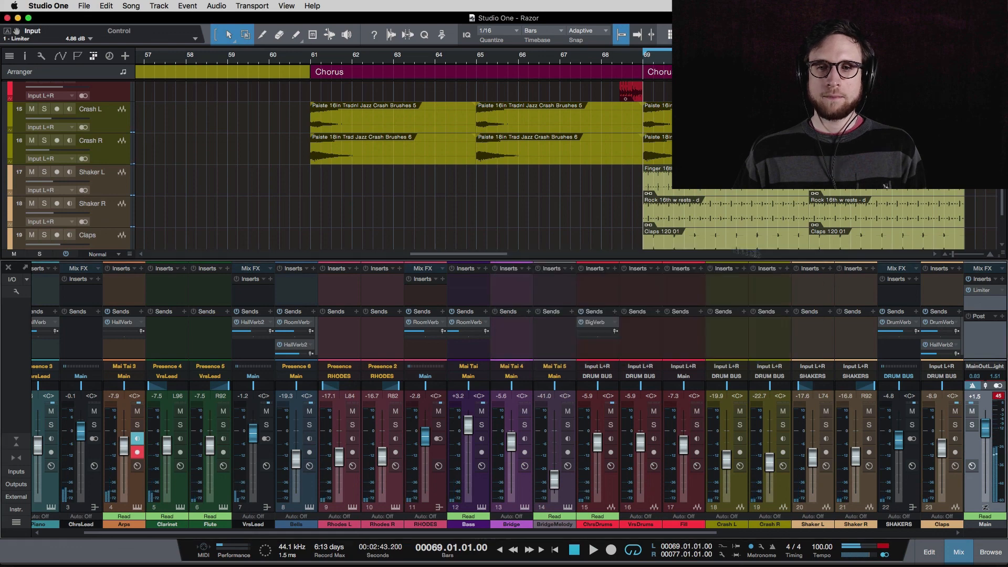
- Give the arrangement more height above the mixer and look over the song's tracks and the reverb FX channels
{"action": "left_click_drag", "start_coordinate": [604, 260], "coordinate": [605, 307]}
{"action": "scroll", "coordinate": [597, 247], "scroll_direction": "up", "scroll_amount": 10}
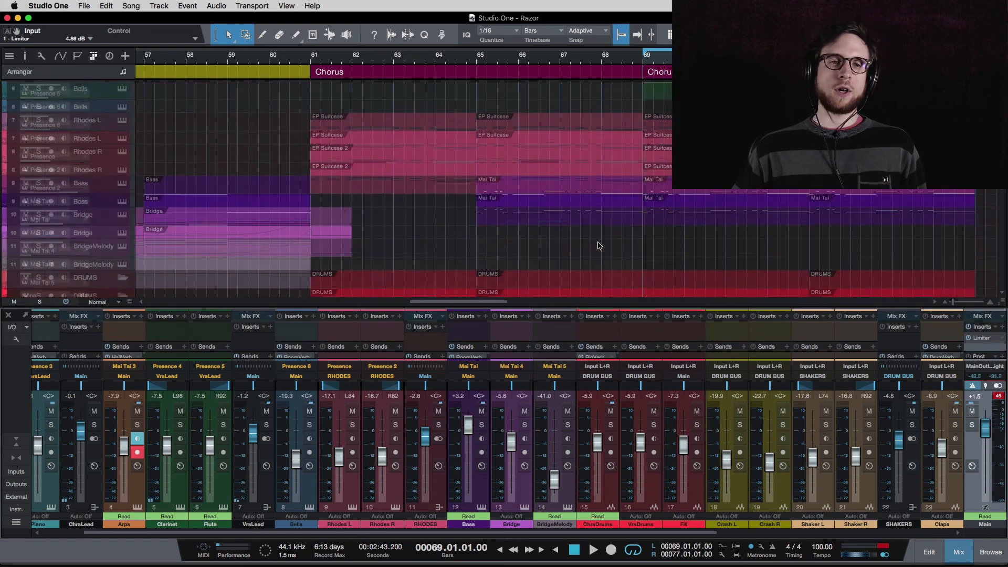
{"action": "scroll", "coordinate": [488, 199], "scroll_direction": "left", "scroll_amount": 8}
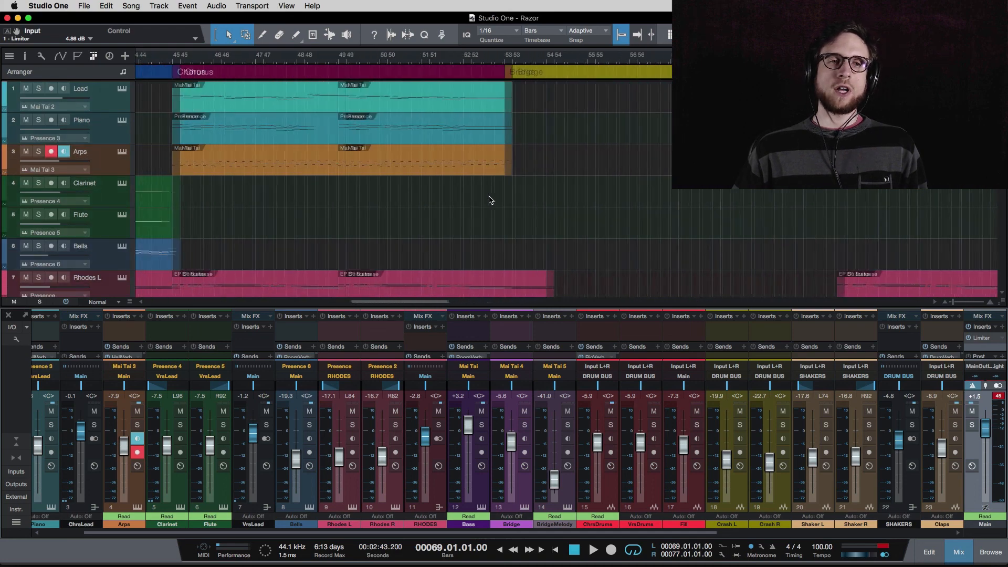
{"action": "scroll", "coordinate": [490, 199], "scroll_direction": "left", "scroll_amount": 1}
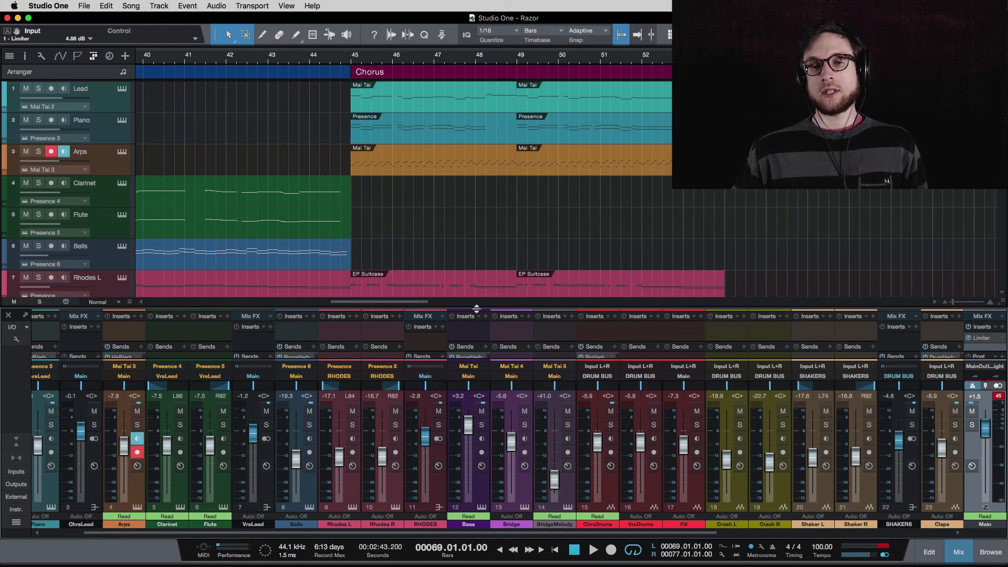
{"action": "scroll", "coordinate": [480, 251], "scroll_direction": "down", "scroll_amount": 5}
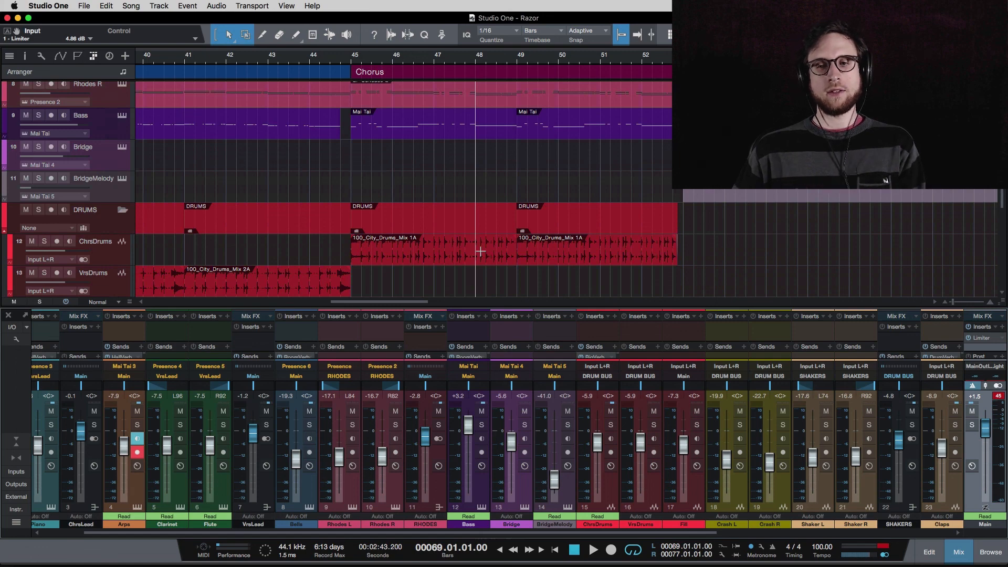
{"action": "scroll", "coordinate": [733, 334], "scroll_direction": "right", "scroll_amount": 10}
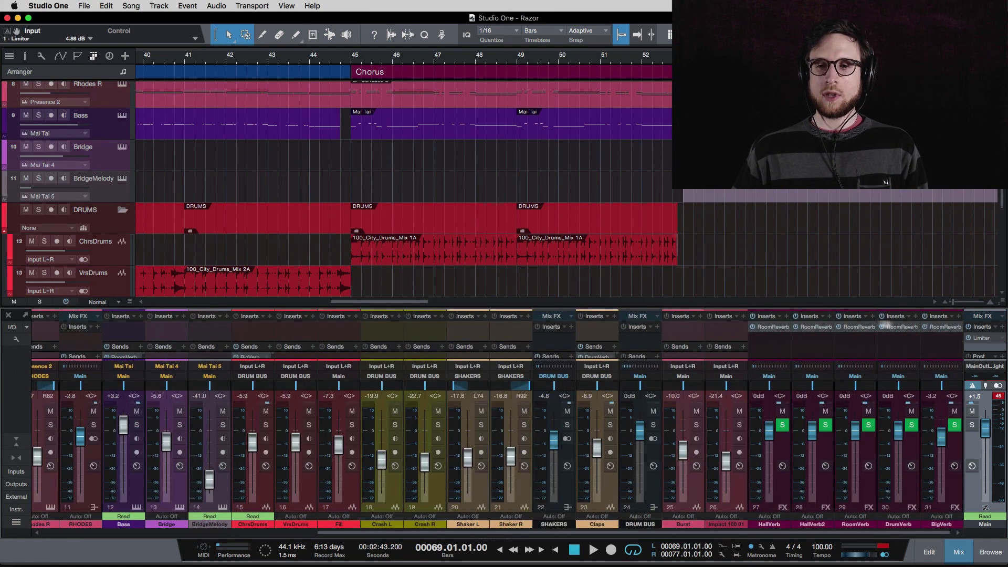
{"action": "left_click", "coordinate": [944, 349]}
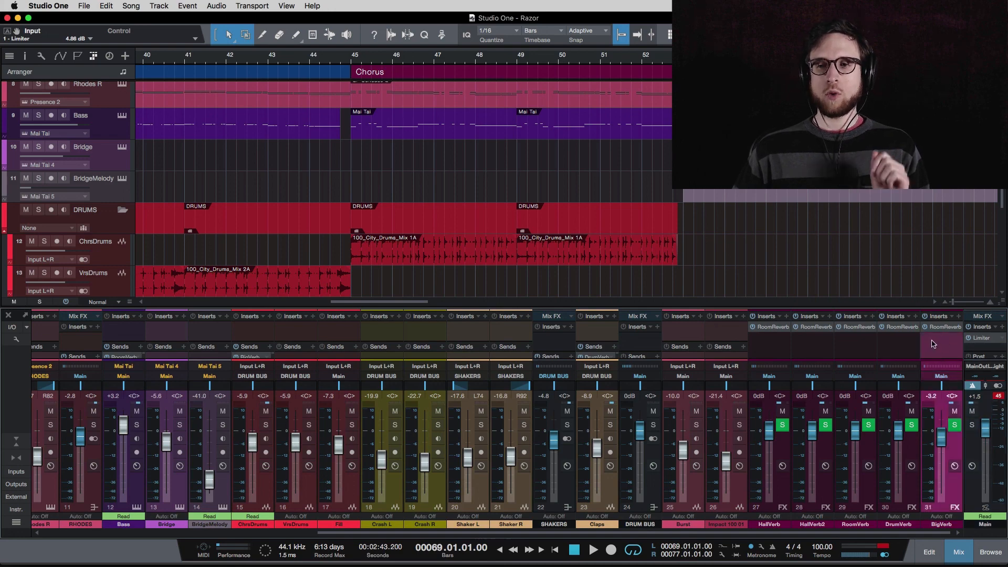
- Enlarge the mixer's Sends area to show the reverb sends on the channels from Lead onward
{"action": "scroll", "coordinate": [613, 333], "scroll_direction": "left", "scroll_amount": 8}
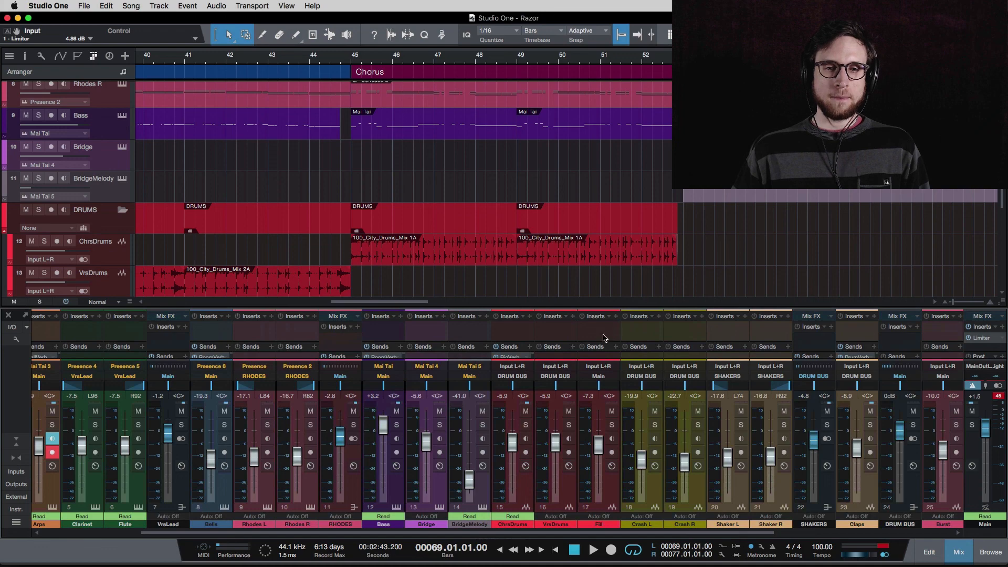
{"action": "scroll", "coordinate": [609, 336], "scroll_direction": "left", "scroll_amount": 3}
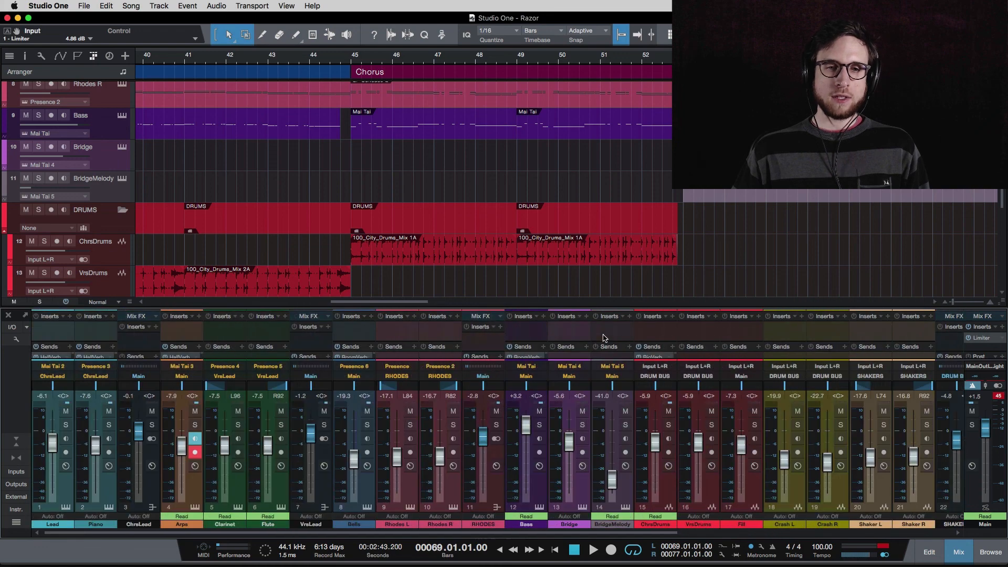
{"action": "left_click", "coordinate": [263, 358]}
{"action": "left_click_drag", "start_coordinate": [266, 363], "coordinate": [266, 383]}
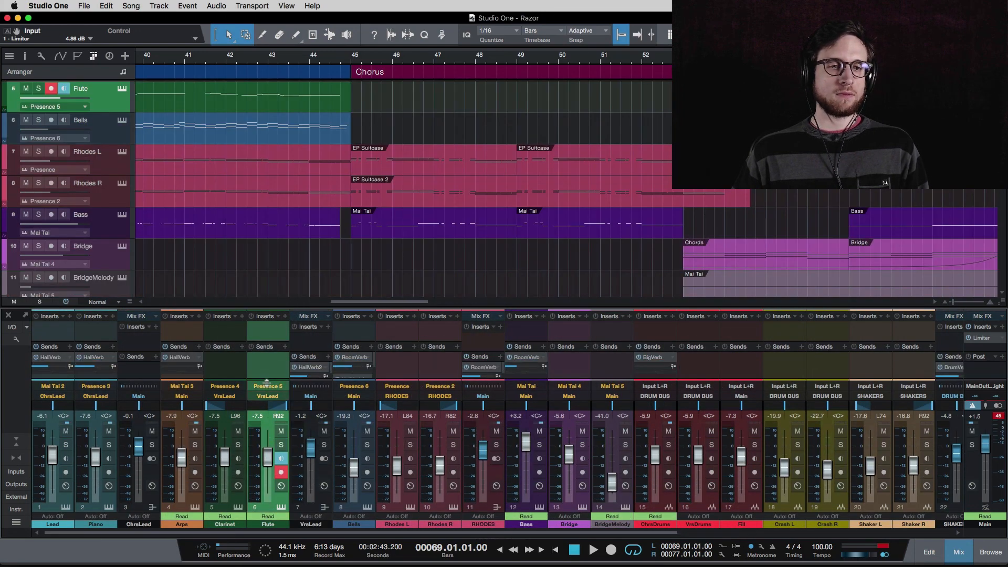
- Review the finished arrangement across all tracks from the Intro through Verse 1 and the first Chorus to Verse 2
{"action": "scroll", "coordinate": [423, 227], "scroll_direction": "up", "scroll_amount": 4}
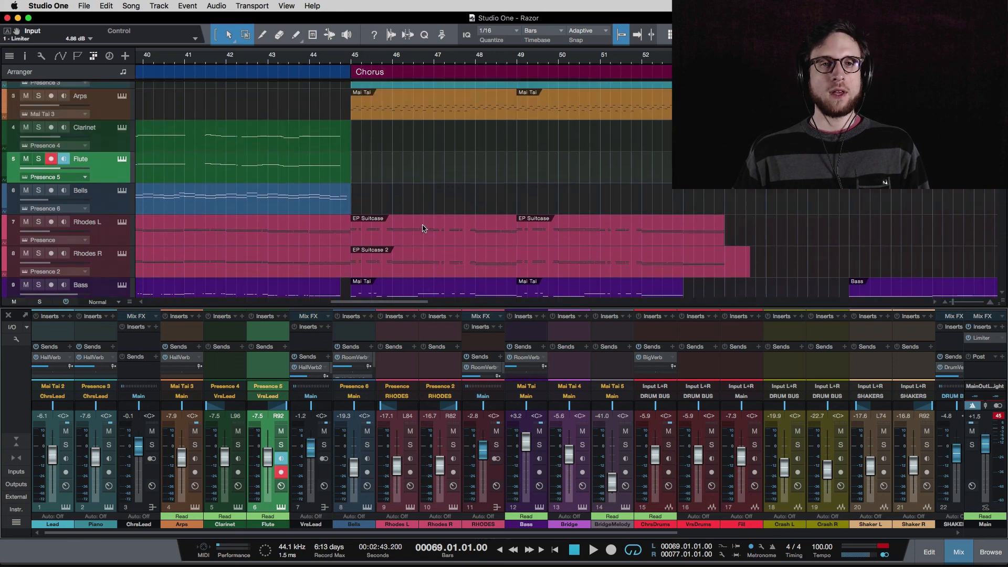
{"action": "scroll", "coordinate": [423, 228], "scroll_direction": "left", "scroll_amount": 15}
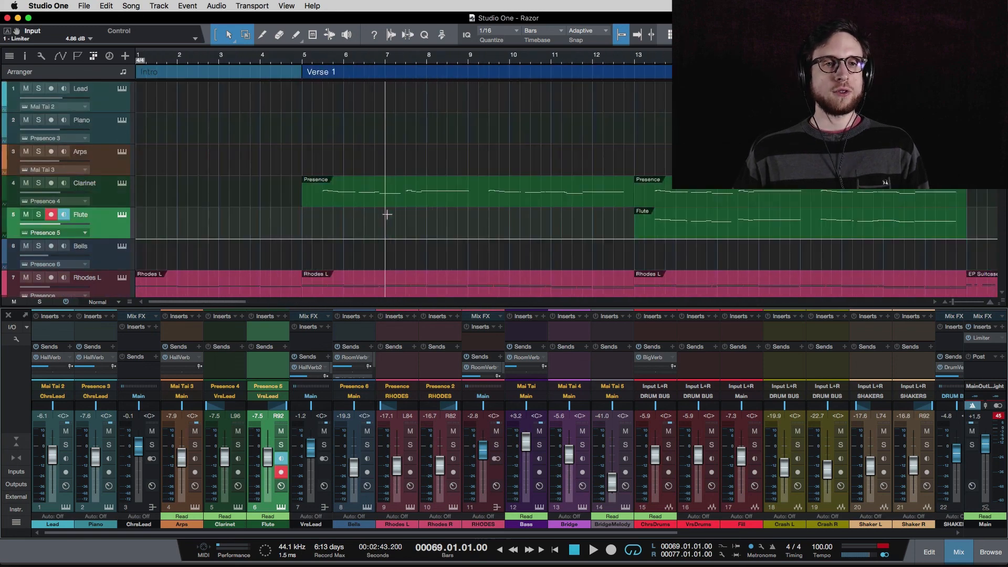
{"action": "scroll", "coordinate": [387, 217], "scroll_direction": "down", "scroll_amount": 15}
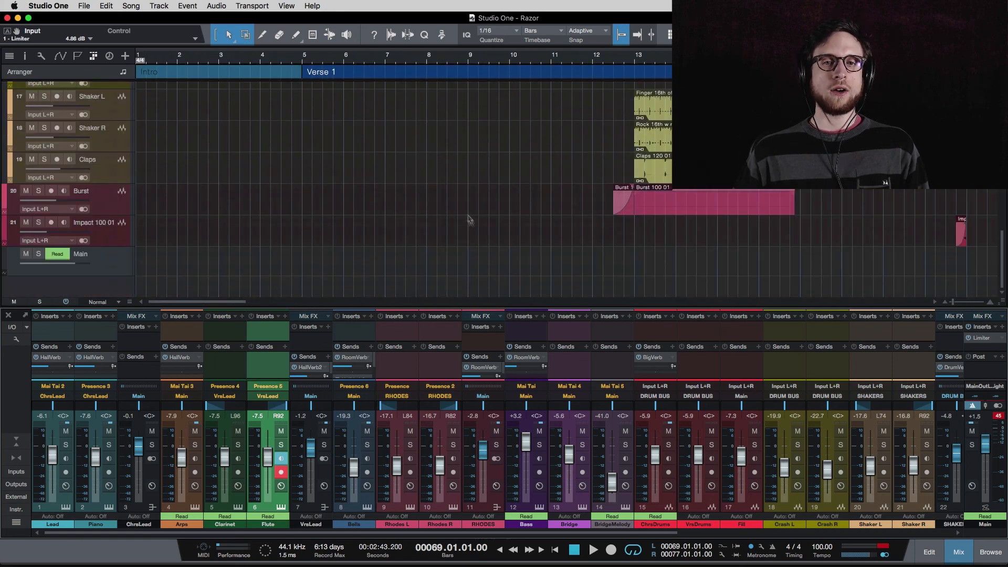
{"action": "scroll", "coordinate": [669, 151], "scroll_direction": "right", "scroll_amount": 12}
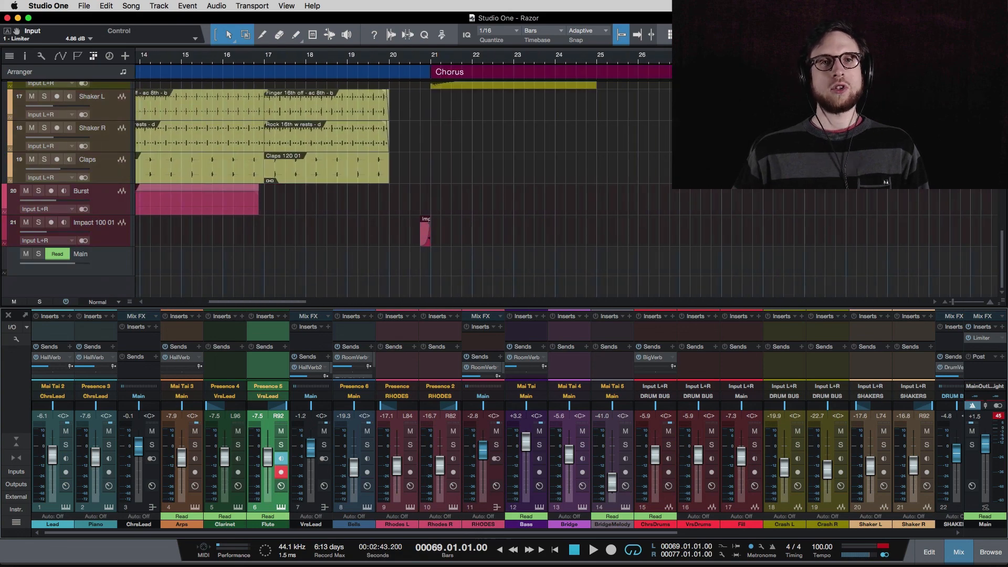
{"action": "scroll", "coordinate": [669, 151], "scroll_direction": "up", "scroll_amount": 5}
{"action": "scroll", "coordinate": [669, 150], "scroll_direction": "up", "scroll_amount": 10}
{"action": "scroll", "coordinate": [669, 150], "scroll_direction": "right", "scroll_amount": 8}
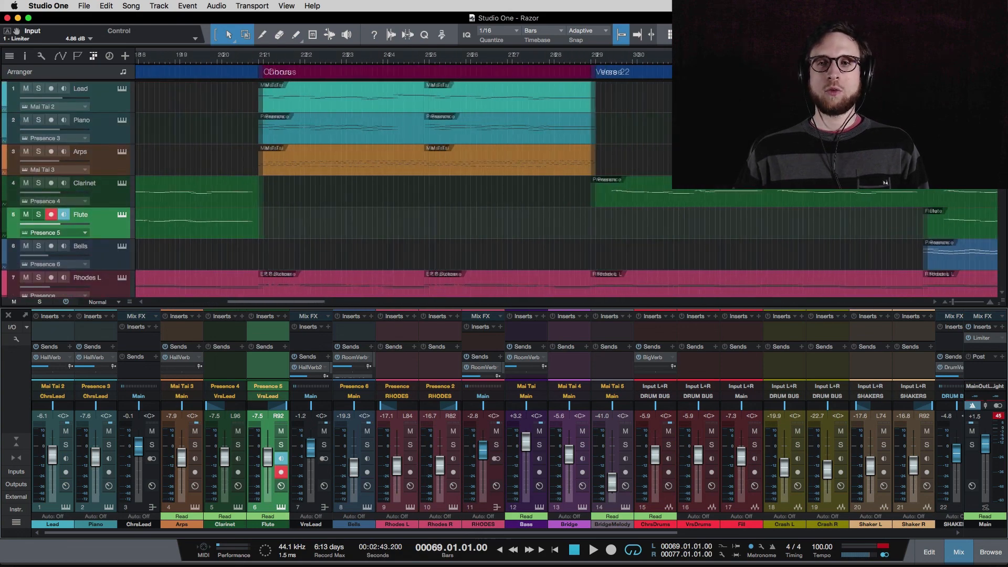
{"action": "scroll", "coordinate": [669, 151], "scroll_direction": "right", "scroll_amount": 4}
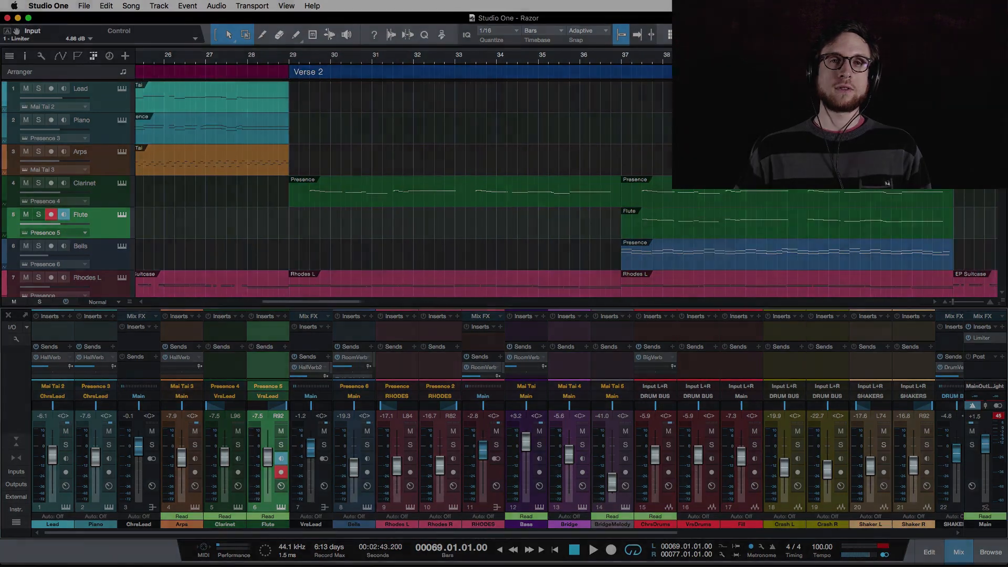